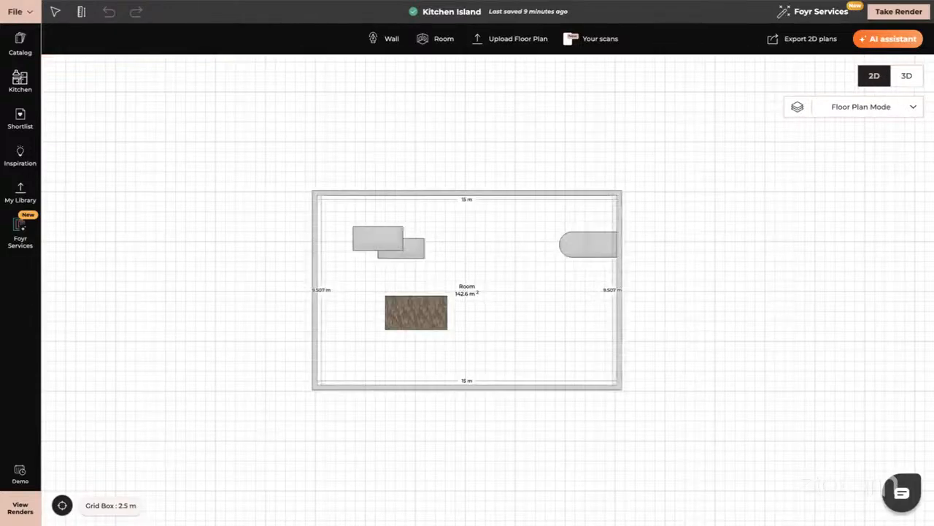
- Switch the kitchen island room from the 2D floor plan to the 3D view
left_click(907, 77)
left_click_drag(503, 317, 400, 307)
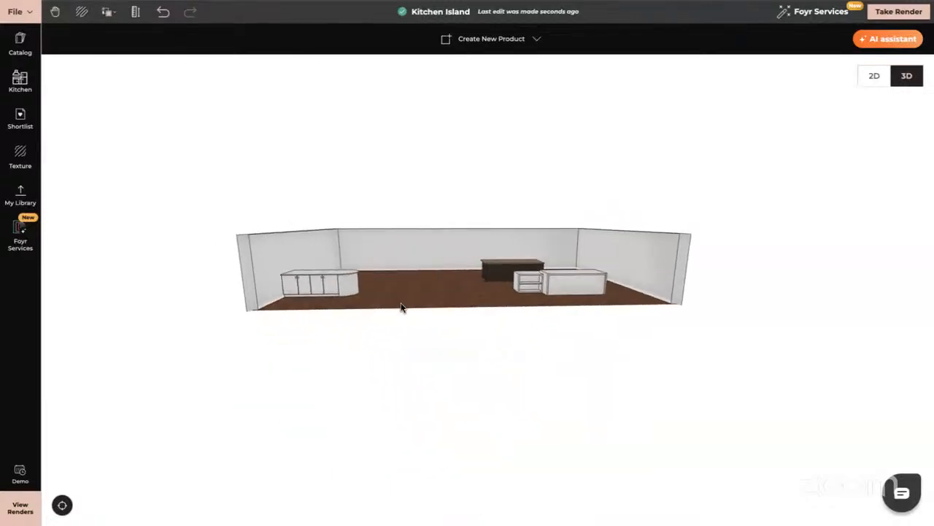
scroll(402, 309, "up", 10)
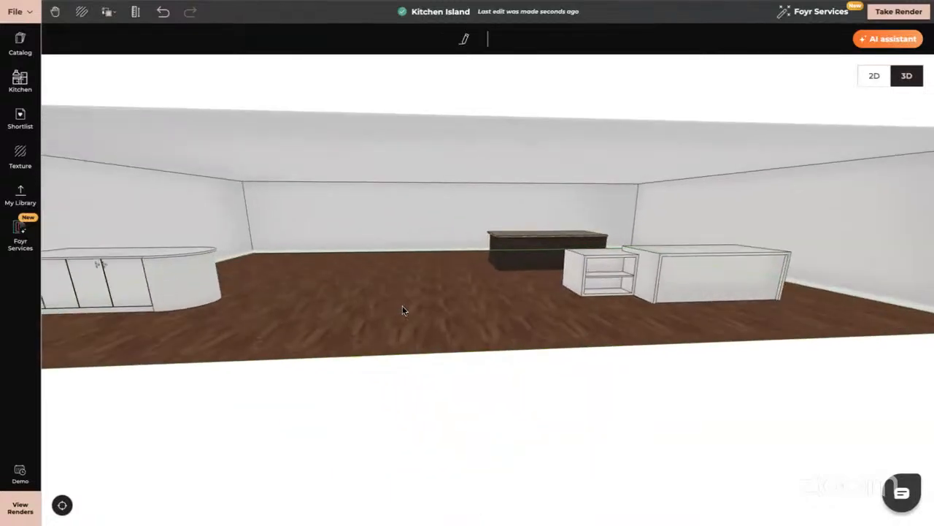
left_click_drag(475, 315, 538, 334)
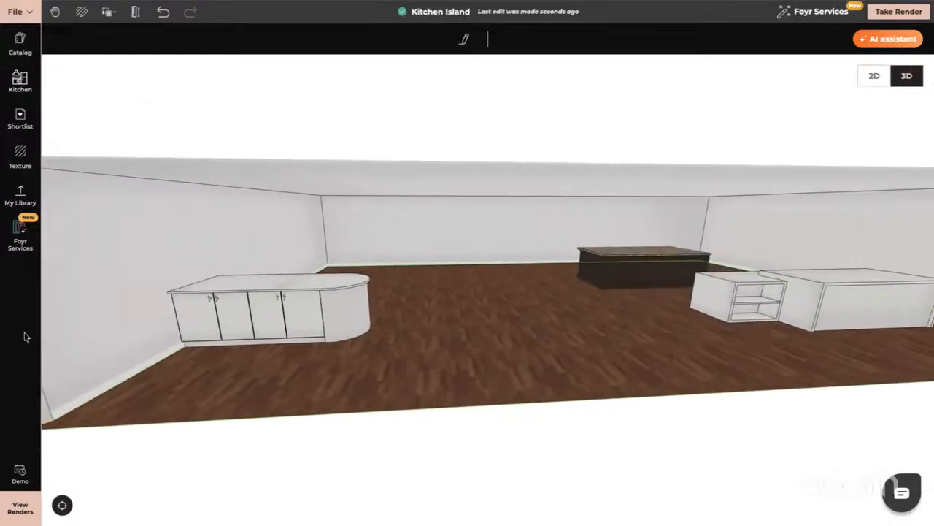
left_click_drag(390, 389, 390, 382)
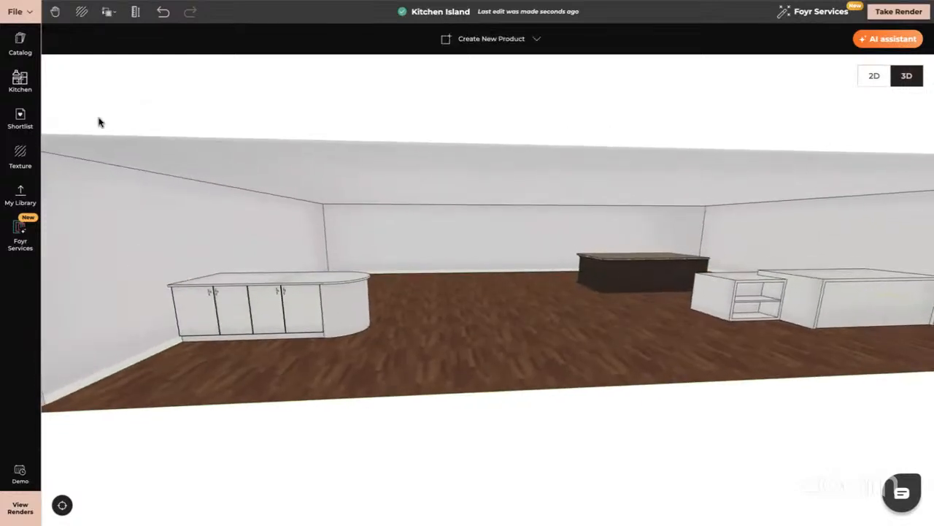
- Search the product catalog for "kitchen island"
left_click(22, 40)
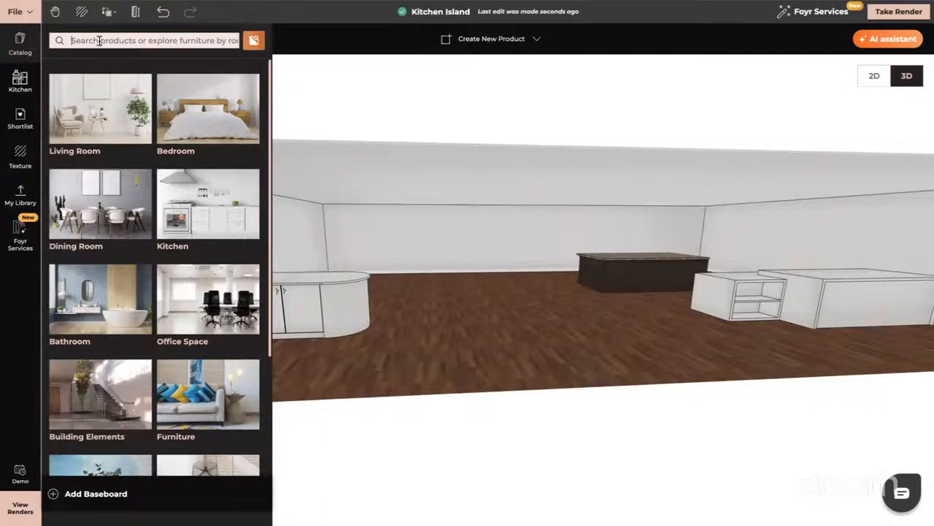
type("kitc")
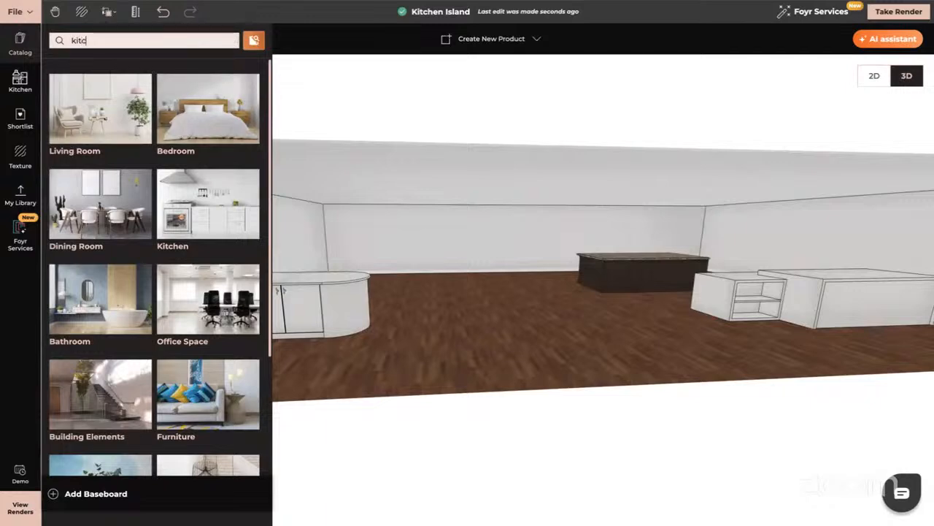
type("hen island")
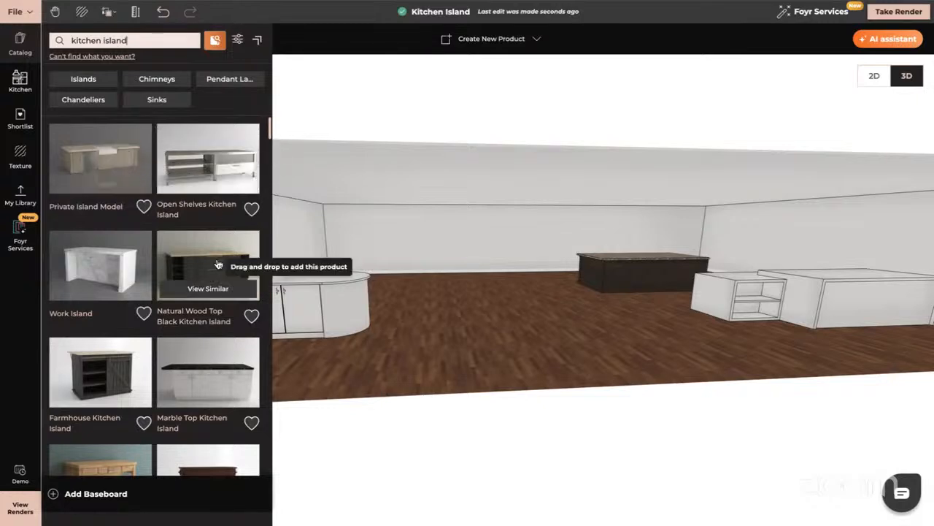
- Add the Distressed Marble Top Kitchen Island from the catalog results to the open floor between the existing islands
scroll(217, 278, "down", 5)
scroll(217, 279, "down", 5)
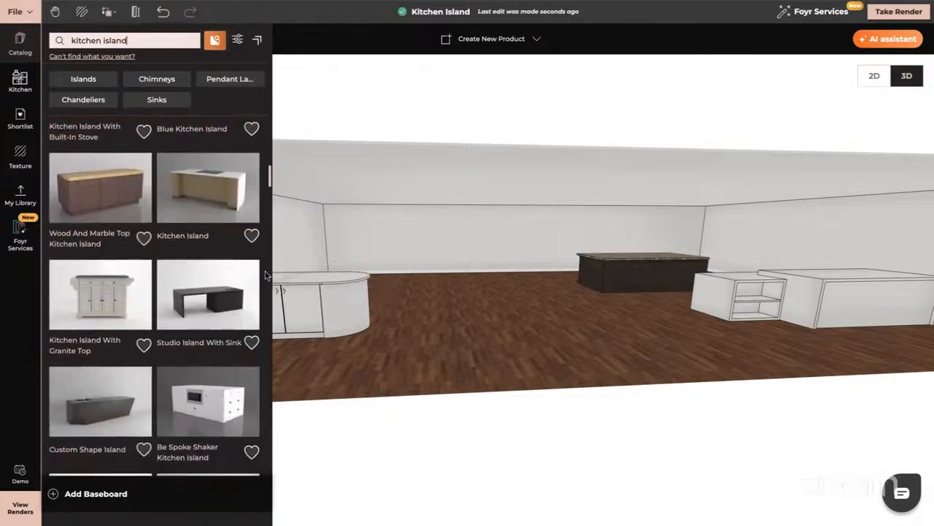
scroll(263, 277, "down", 4)
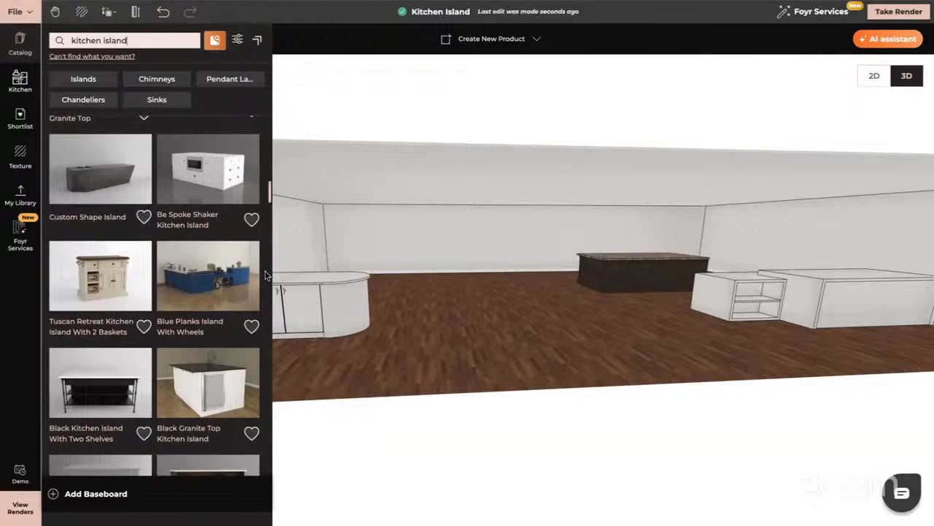
scroll(265, 275, "down", 5)
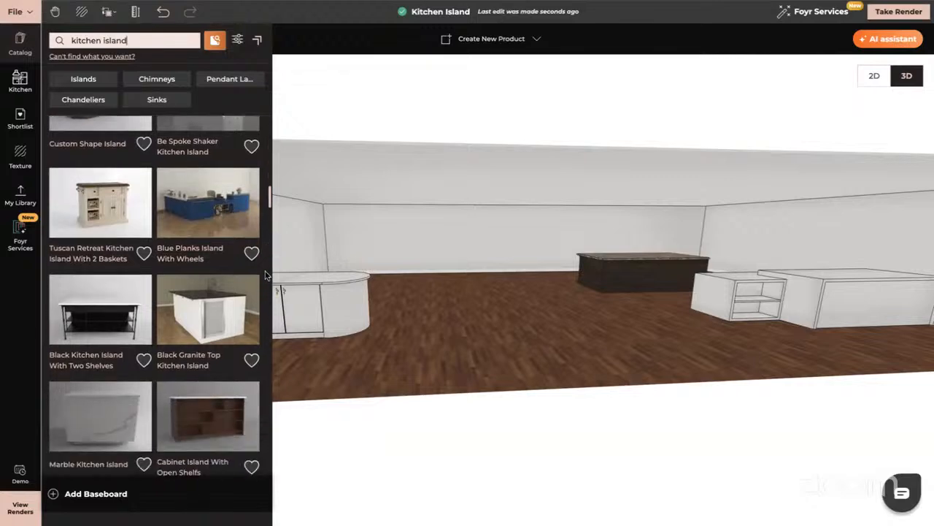
scroll(265, 275, "down", 6)
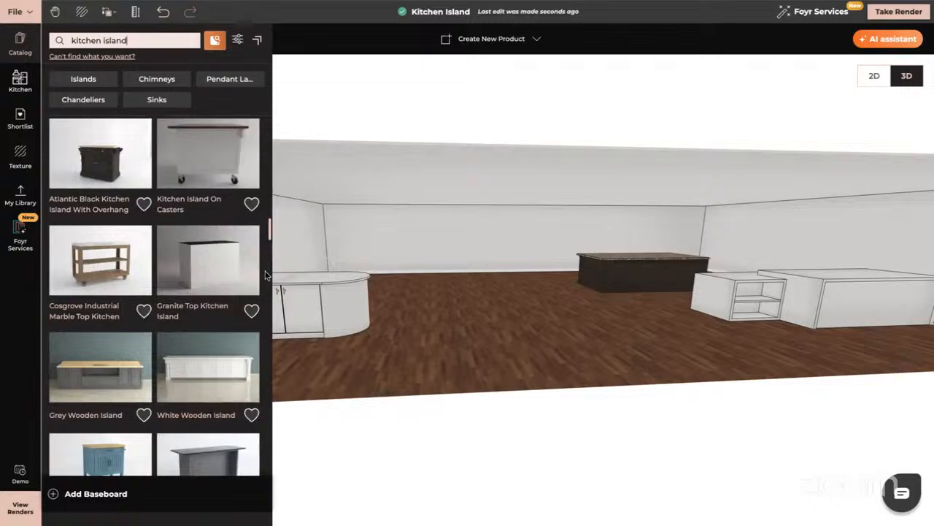
scroll(219, 368, "down", 3)
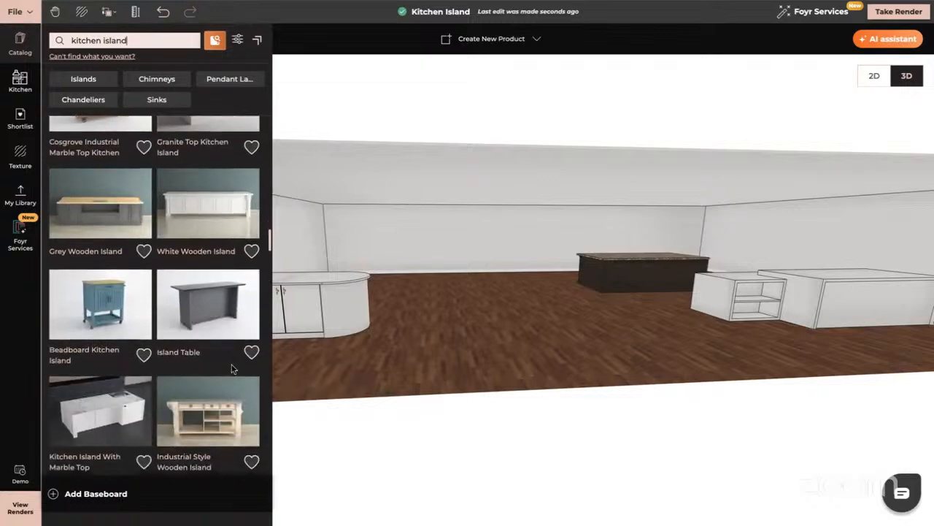
scroll(232, 369, "down", 2)
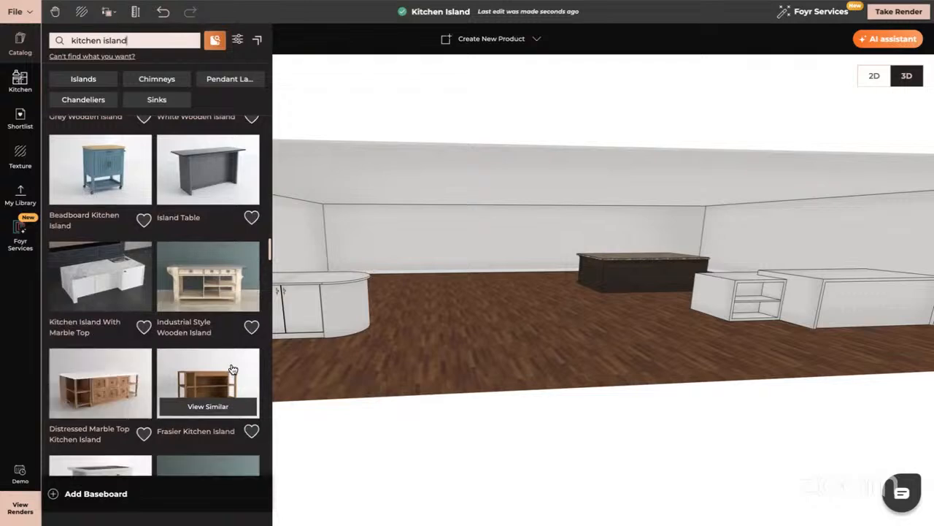
left_click_drag(111, 382, 491, 333)
left_click(491, 332)
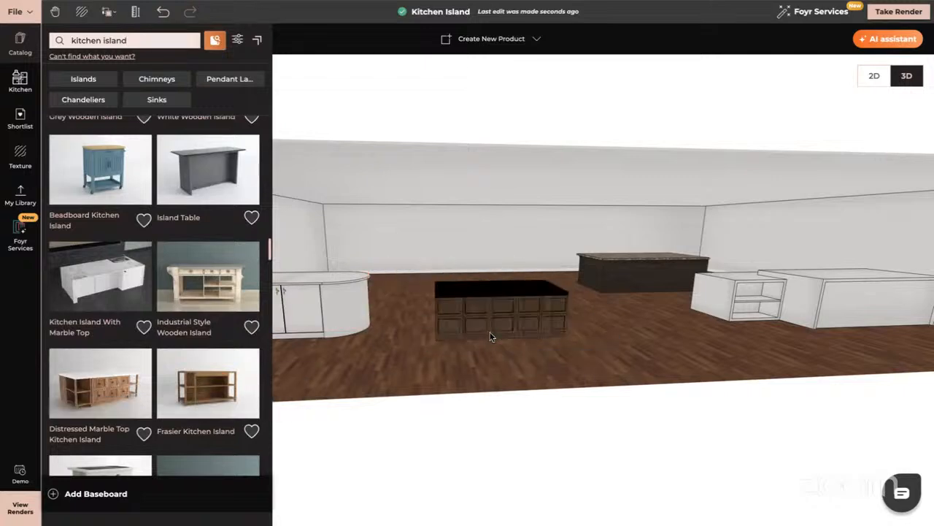
- Add the White Wooden Island from the catalog to the free floor beside the dark granite-top island
left_click_drag(473, 321, 627, 324)
left_click_drag(484, 298, 553, 299)
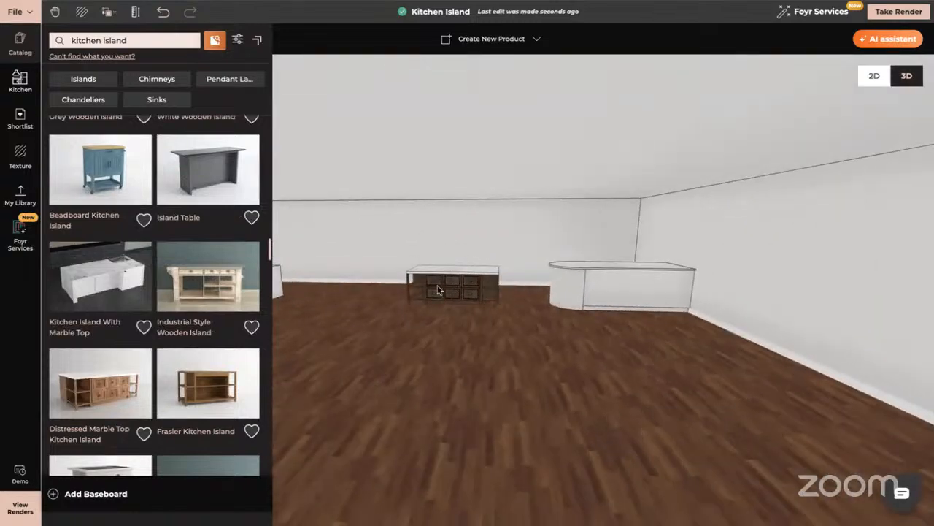
left_click_drag(444, 290, 455, 294)
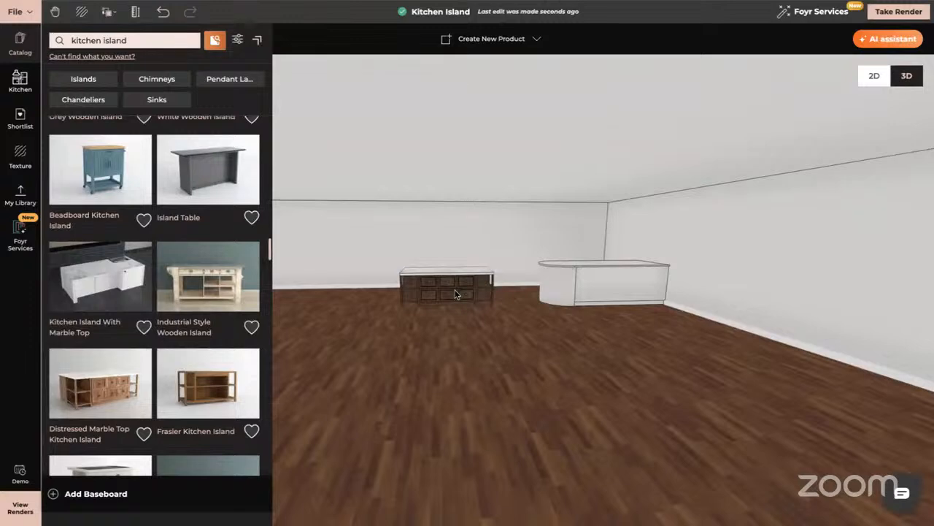
scroll(132, 289, "up", 3)
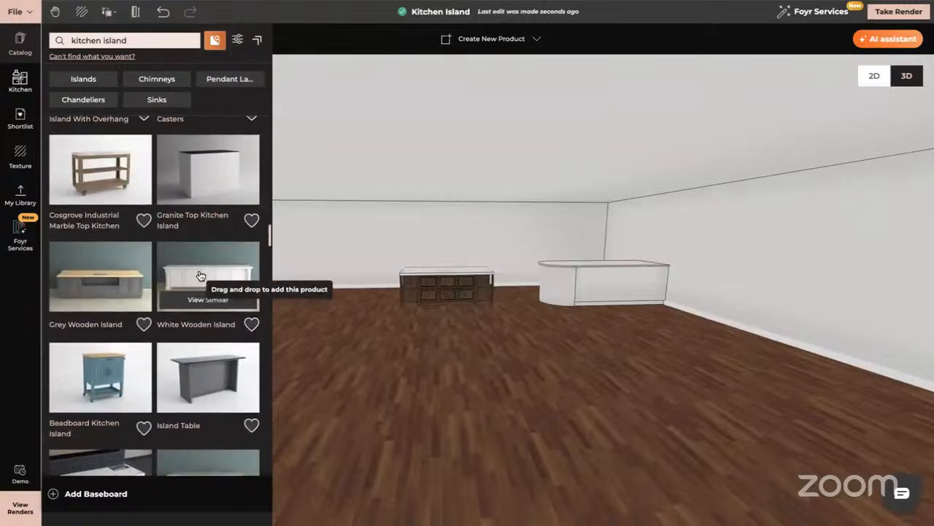
left_click_drag(201, 275, 447, 369)
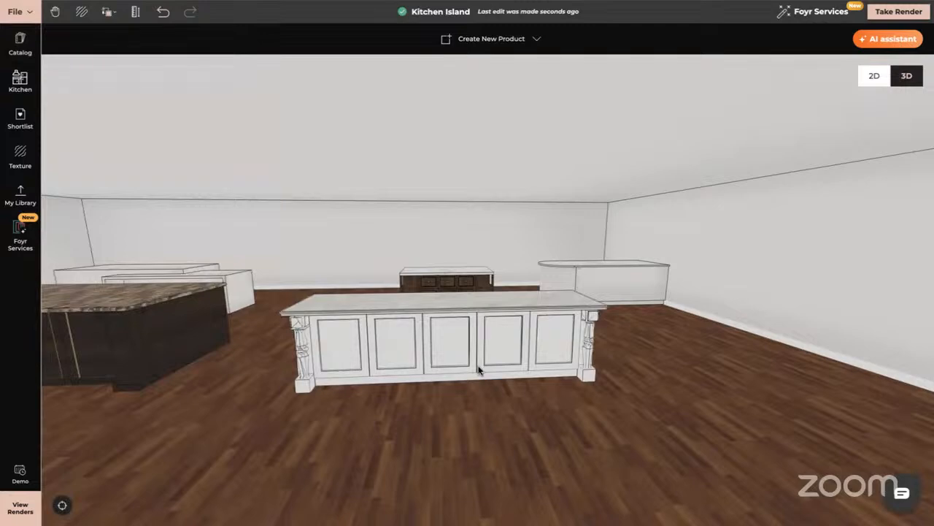
- Examine the white wooden island and the neighbouring catalog islands from several sides
left_click_drag(478, 366, 468, 364)
left_click_drag(306, 345, 467, 354)
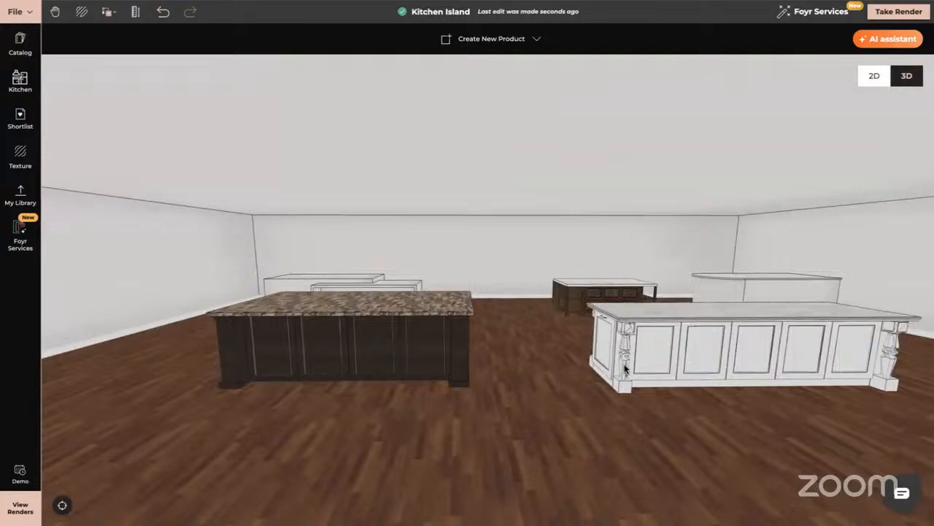
left_click_drag(621, 368, 311, 323)
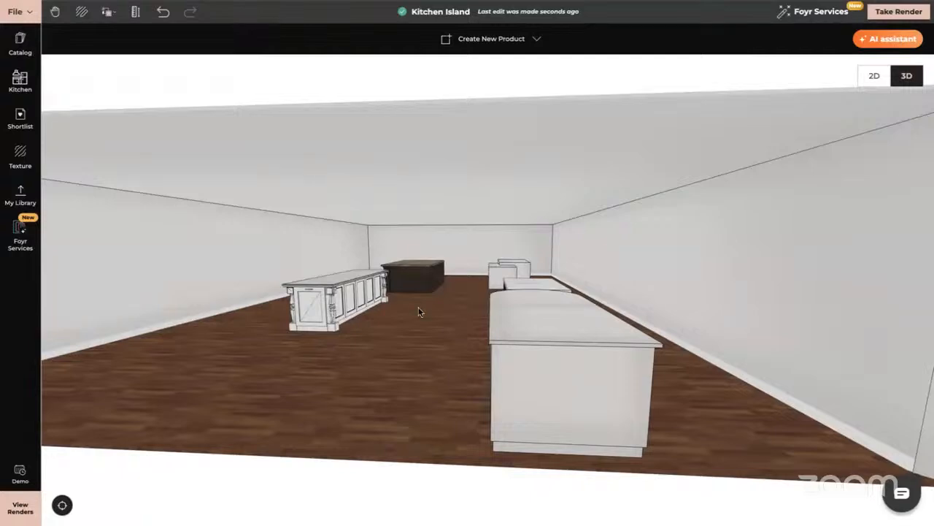
left_click_drag(409, 306, 391, 300)
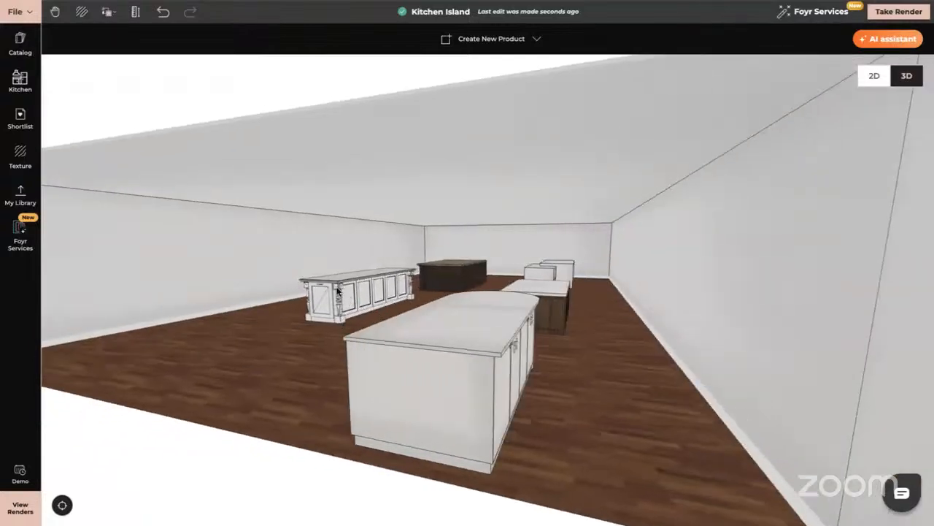
left_click_drag(316, 309, 336, 310)
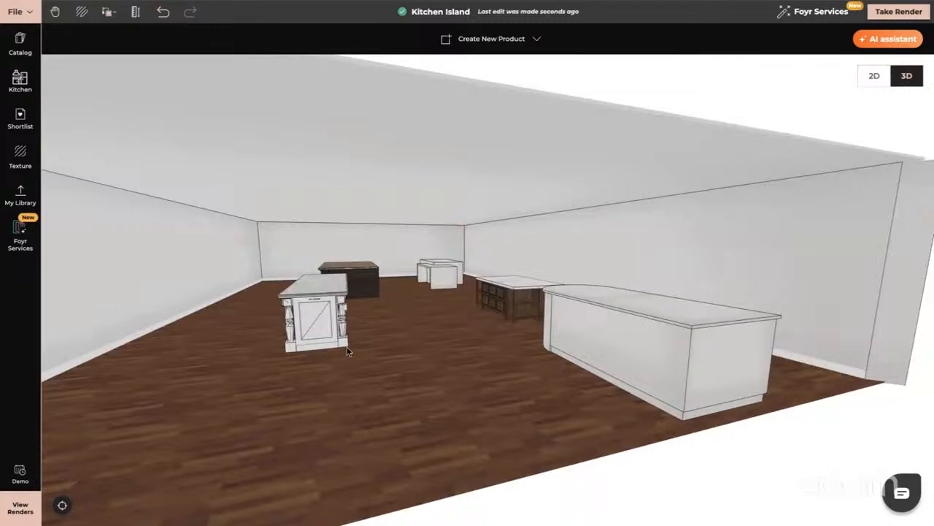
left_click_drag(325, 354, 389, 354)
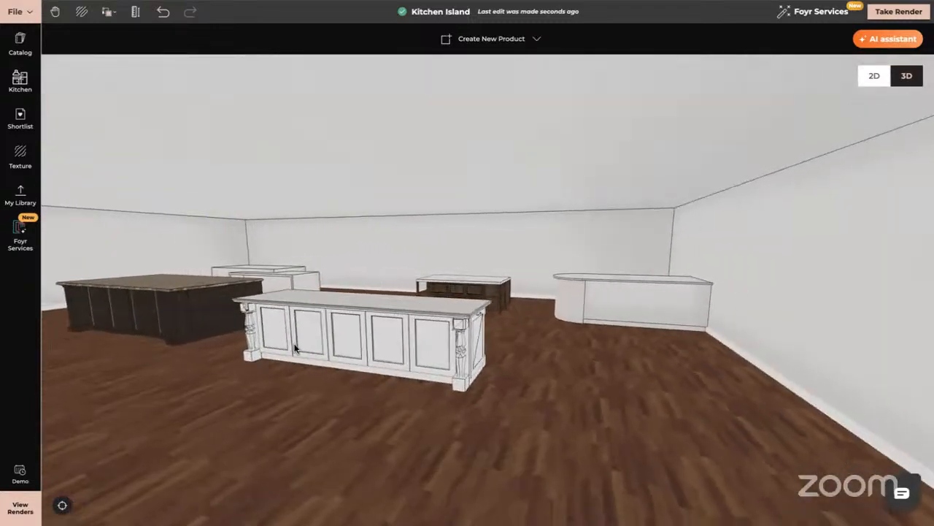
- Examine the white islands with open shelving and with a rounded end, comparing them with the catalog islands
left_click_drag(294, 349, 194, 256)
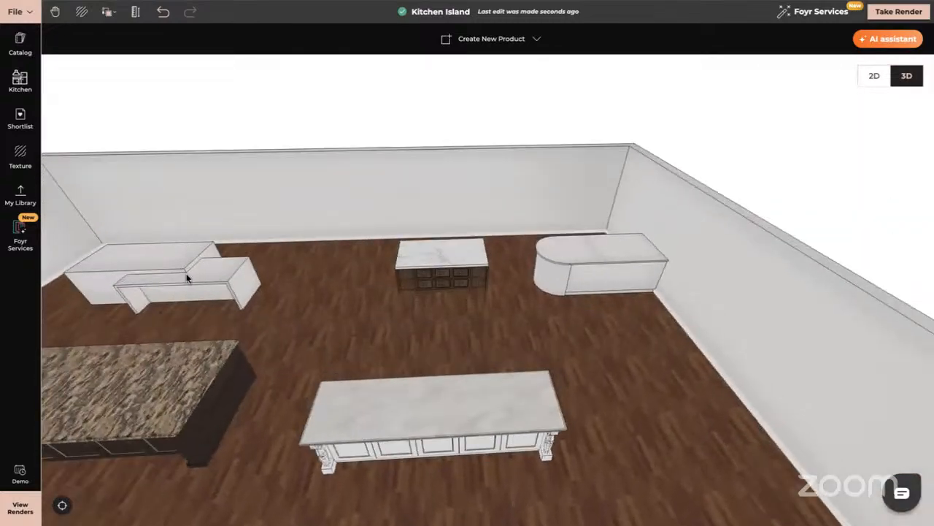
scroll(247, 277, "up", 2)
left_click_drag(246, 276, 286, 282)
right_click_drag(301, 324, 470, 213)
left_click_drag(344, 290, 506, 215)
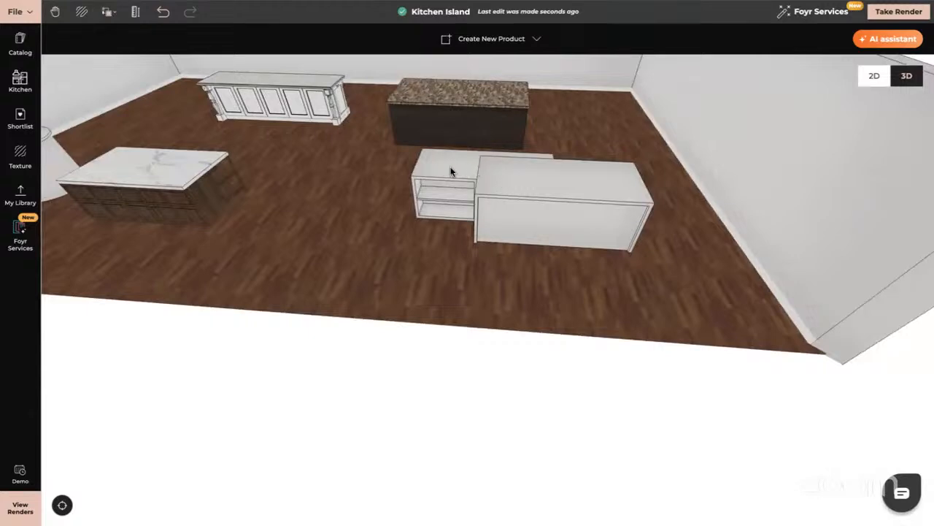
left_click_drag(344, 197, 628, 197)
left_click_drag(171, 180, 373, 194)
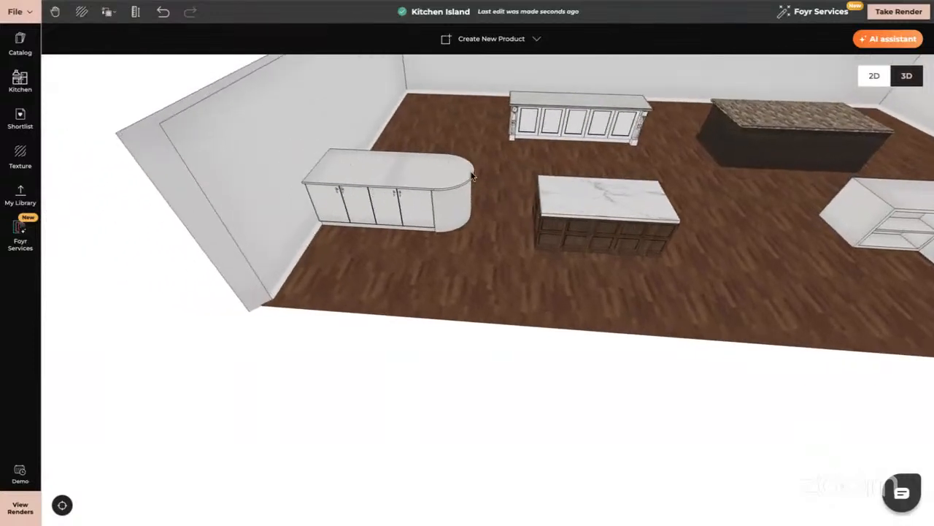
left_click_drag(434, 202, 425, 257)
scroll(426, 265, "up", 2)
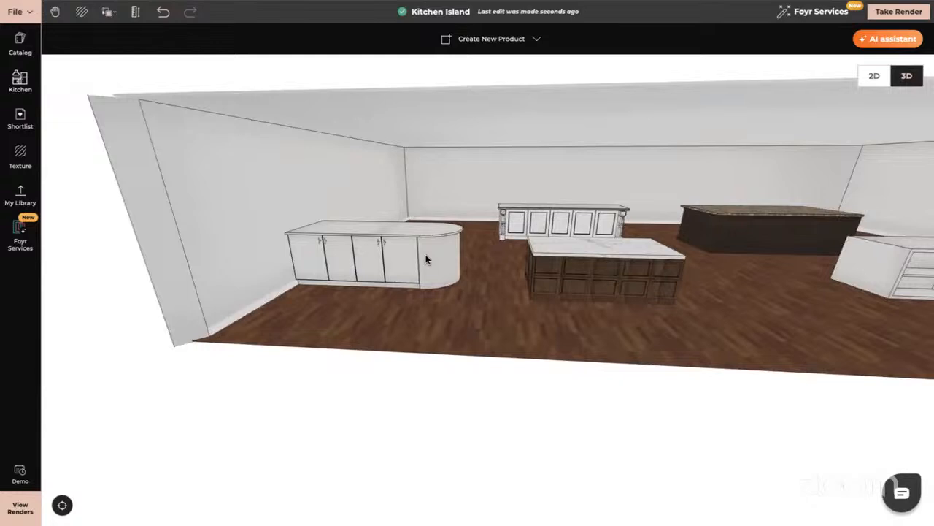
left_click_drag(648, 290, 652, 334)
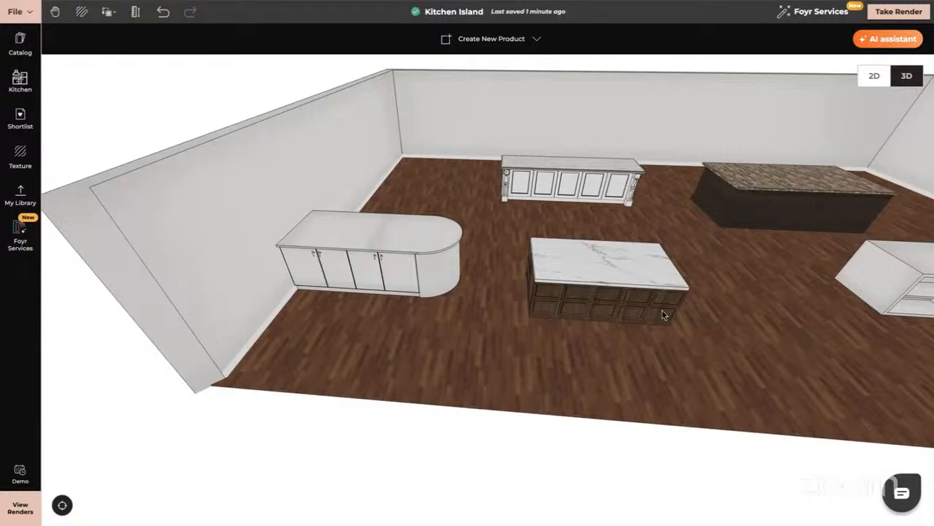
- Ungroup the rounded-end white island and select its countertop and its base as separate parts
left_click(443, 242)
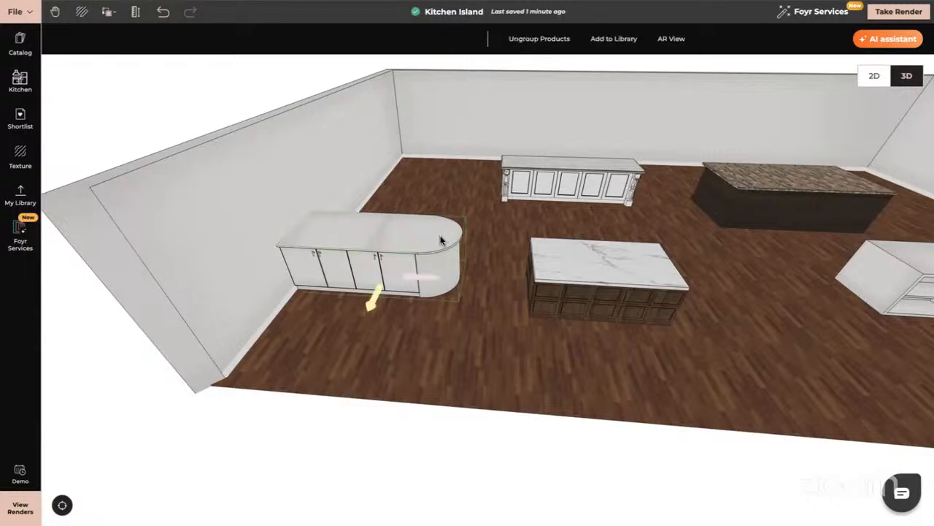
left_click(548, 39)
left_click(404, 231)
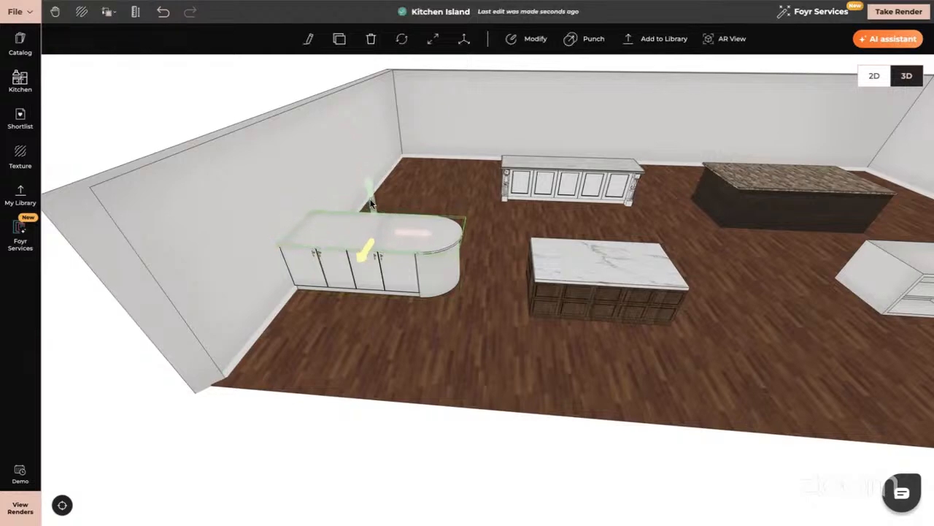
mouse_move(371, 203)
left_mouse_down()
mouse_move(371, 191)
mouse_move(372, 200)
left_mouse_up()
left_click(399, 286)
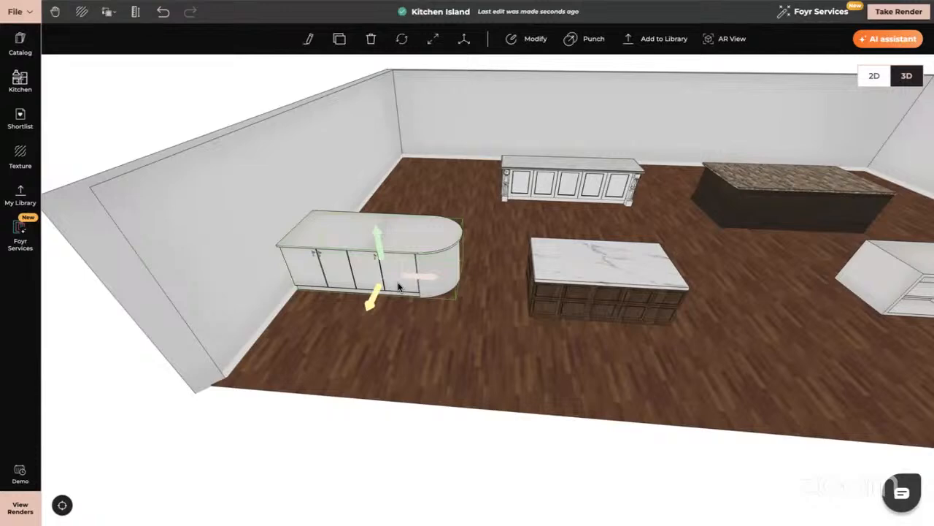
left_click(548, 317)
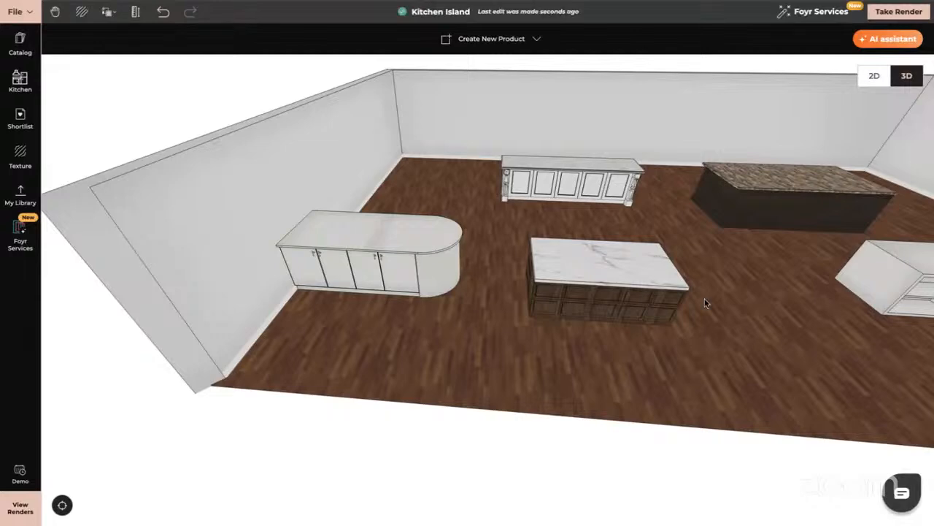
- Examine the two overlapping white islands with open shelves beside the side wall
left_click_drag(781, 313, 582, 331)
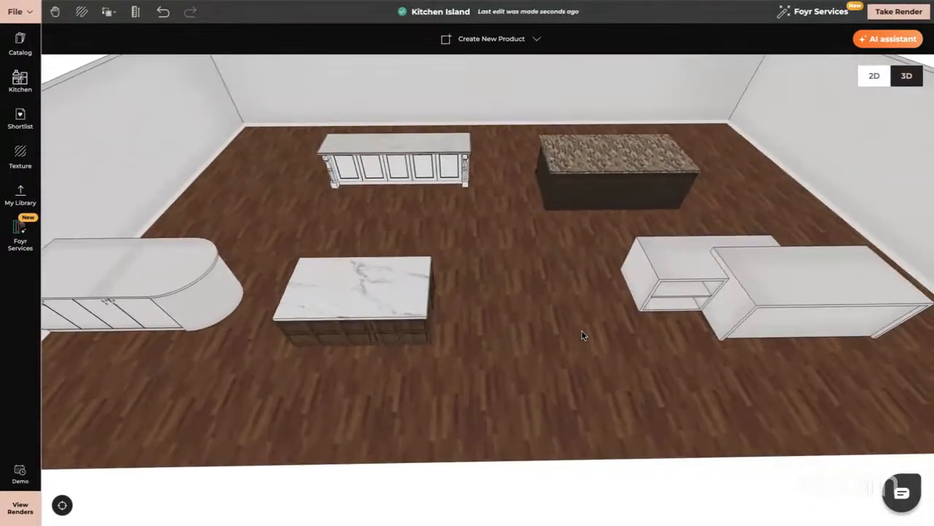
left_click_drag(629, 305, 597, 345)
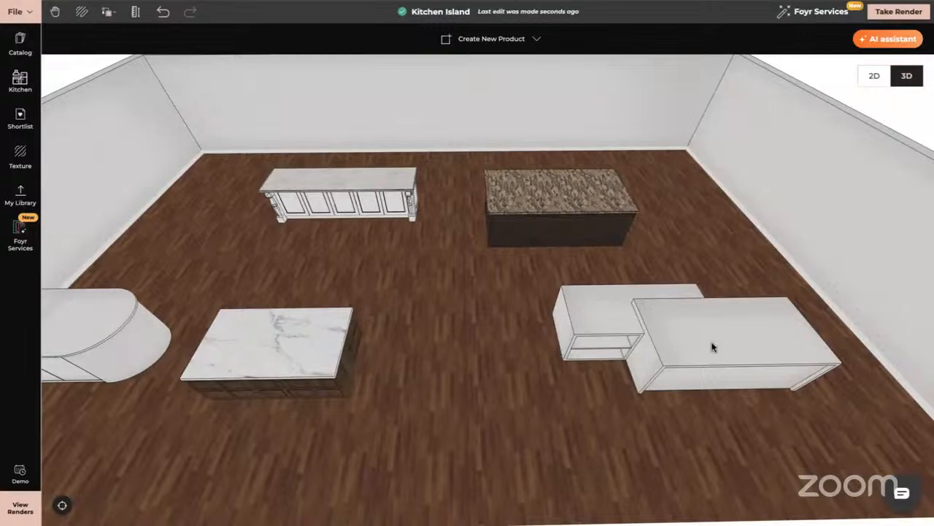
right_click_drag(750, 364, 469, 364)
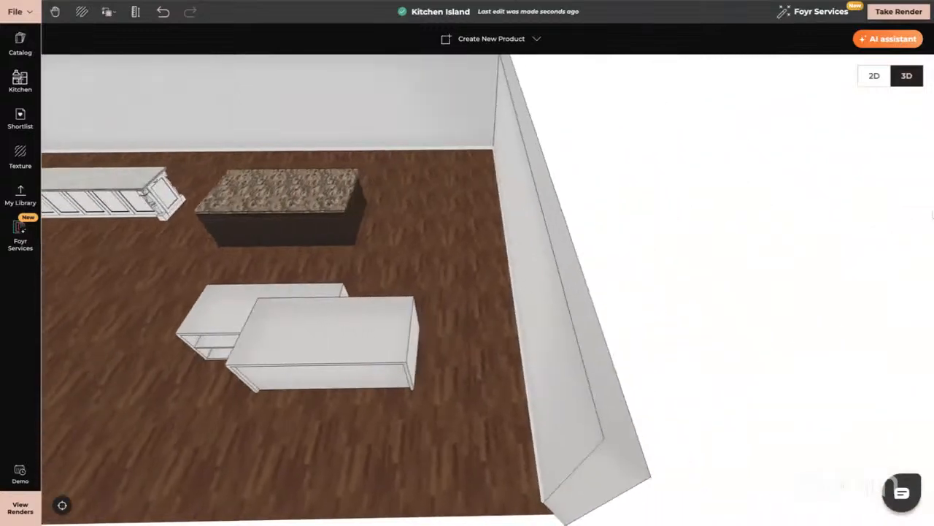
- Draw a second rectangular room of about 20.5 m by 11.7 m beside the existing room in the floor plan
left_click(872, 76)
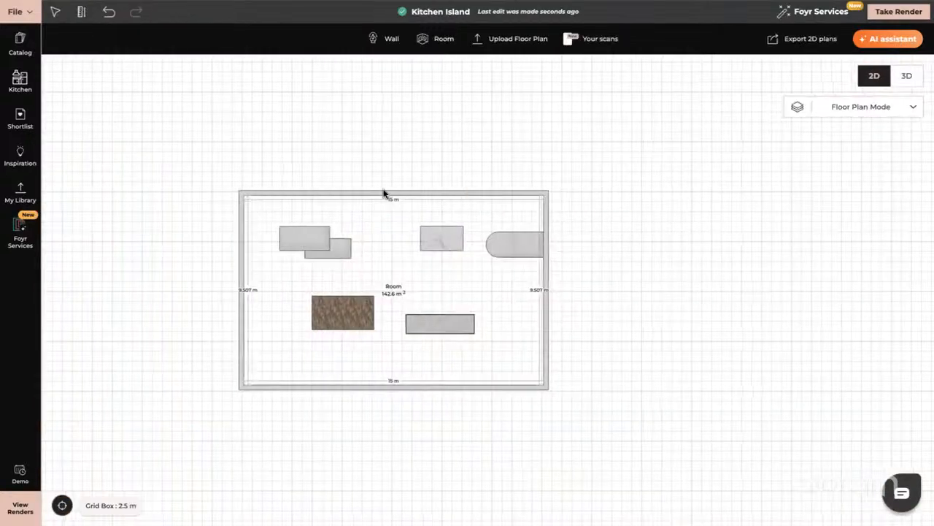
left_click(438, 41)
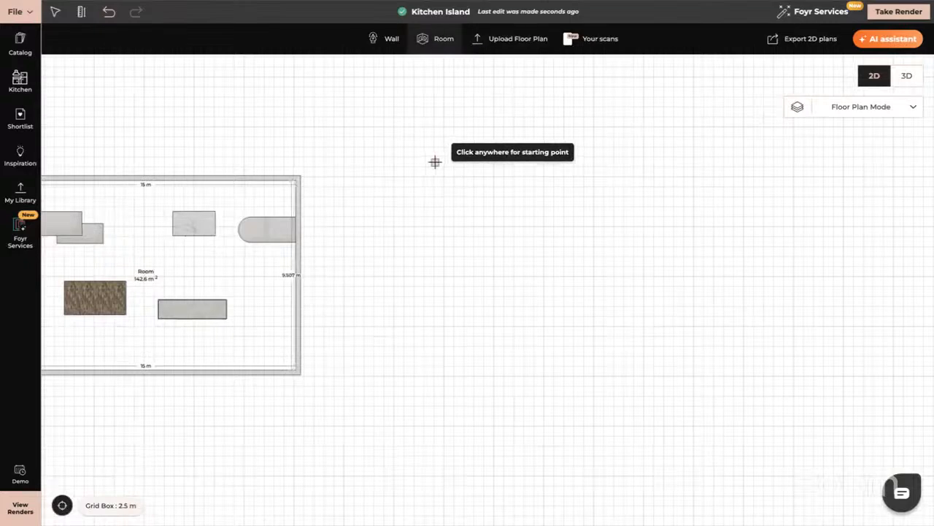
left_click_drag(434, 160, 851, 401)
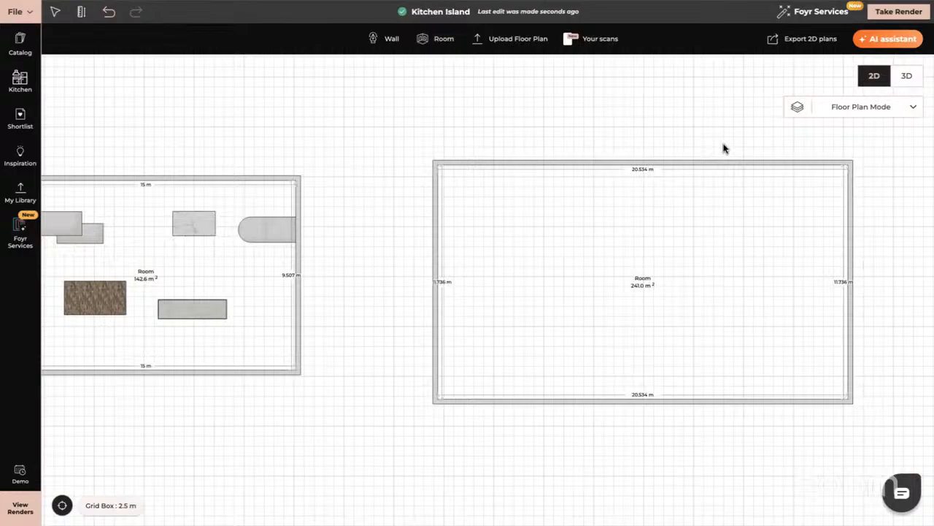
- Show the new empty room in 3D from above and start creating a custom product yourself
left_click(907, 76)
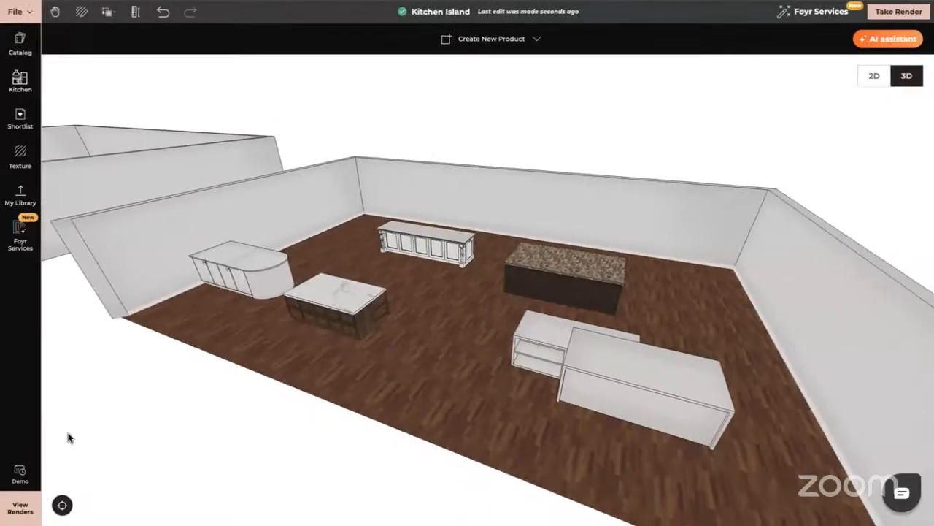
left_click(62, 504)
scroll(519, 300, "up", 6)
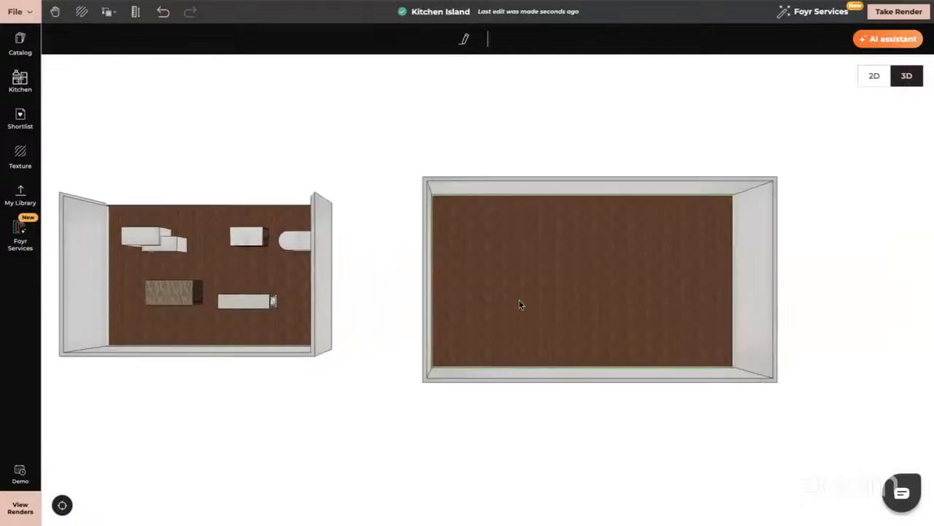
right_click_drag(612, 289, 526, 294)
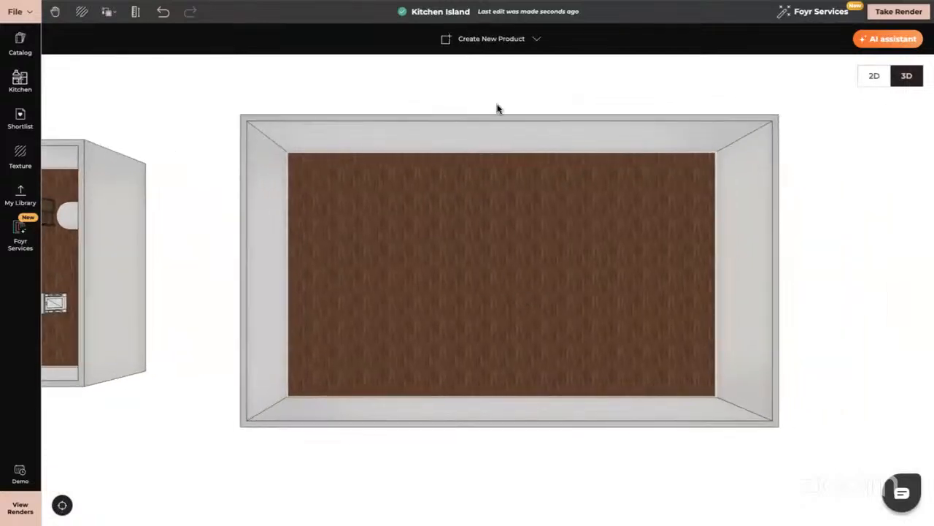
left_click(495, 38)
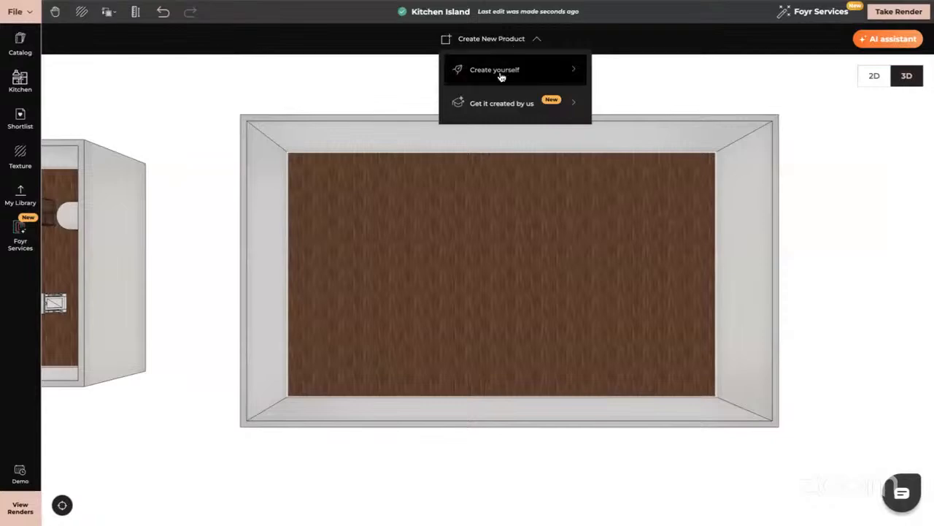
left_click(486, 70)
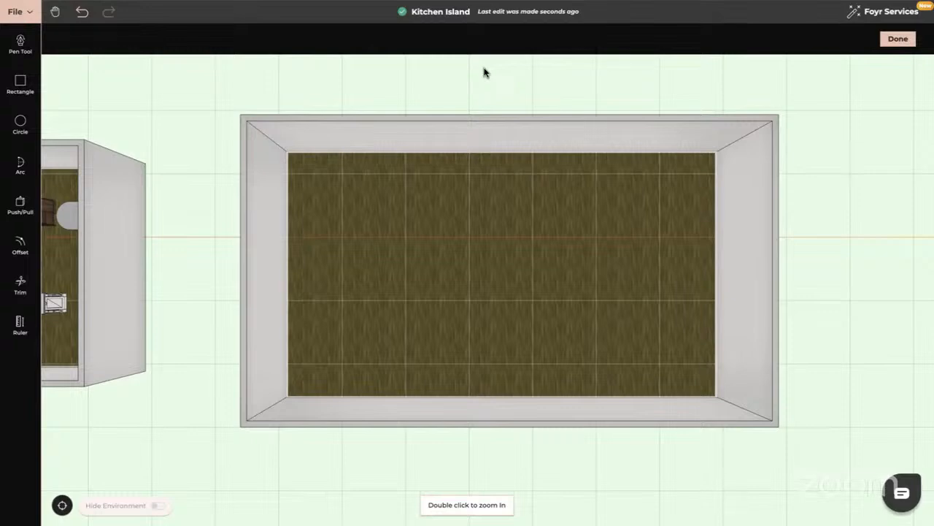
- Draw a rectangle 3 m wide and about 1.4 m deep on the floor near a corner of the new room
left_click(22, 83)
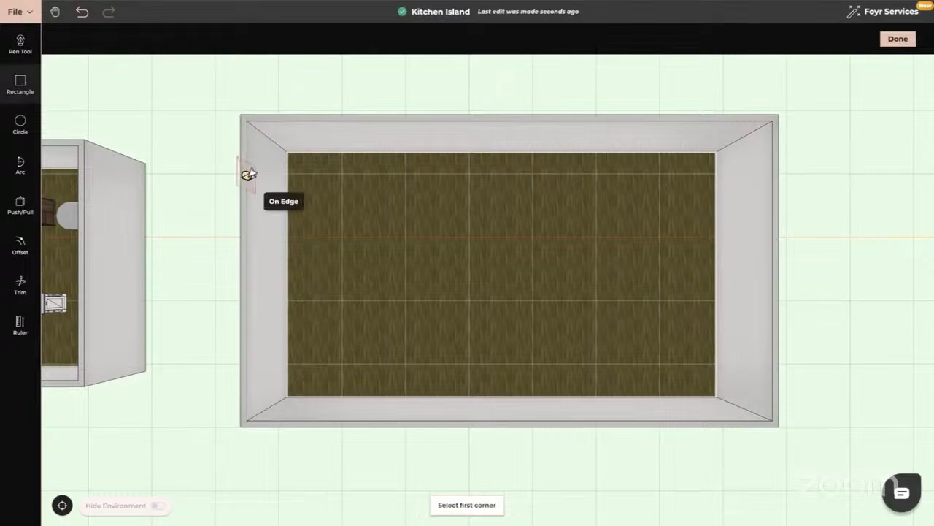
left_click(341, 179)
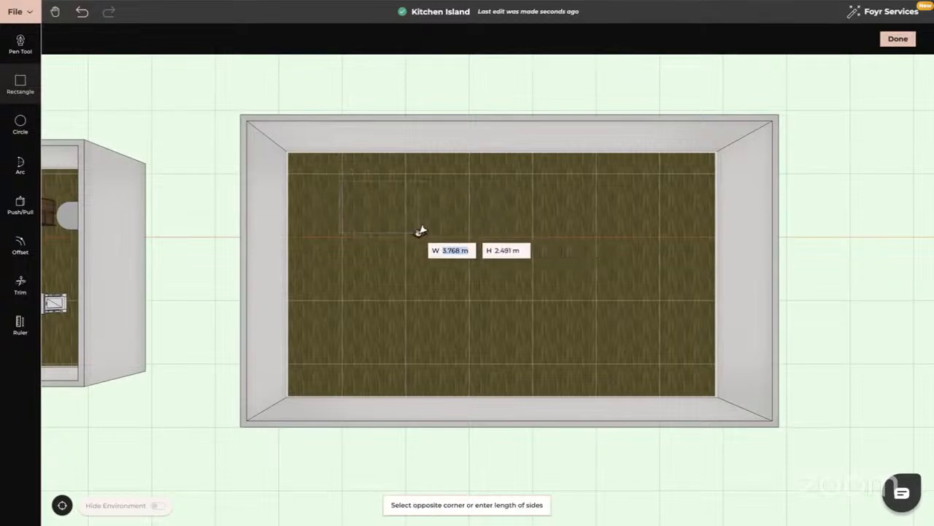
type("3")
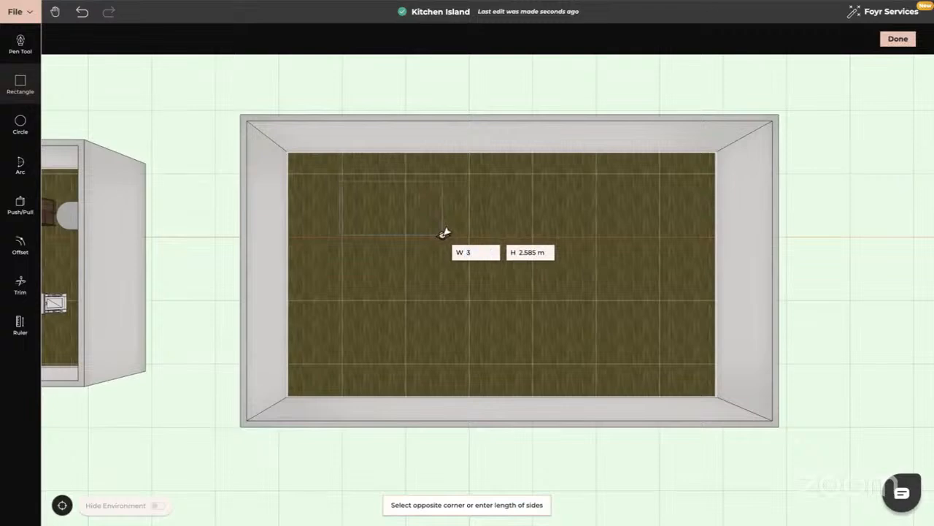
key("Tab")
type("1")
key("Return")
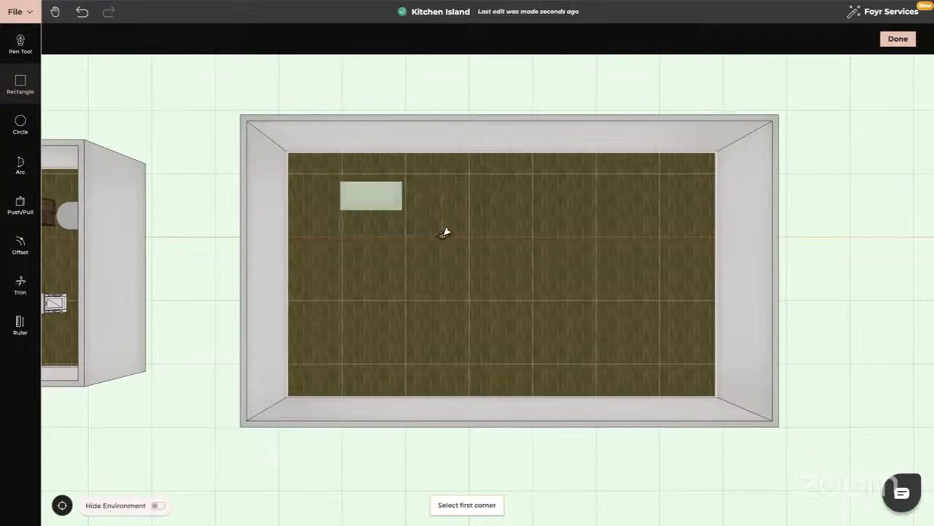
key("Escape")
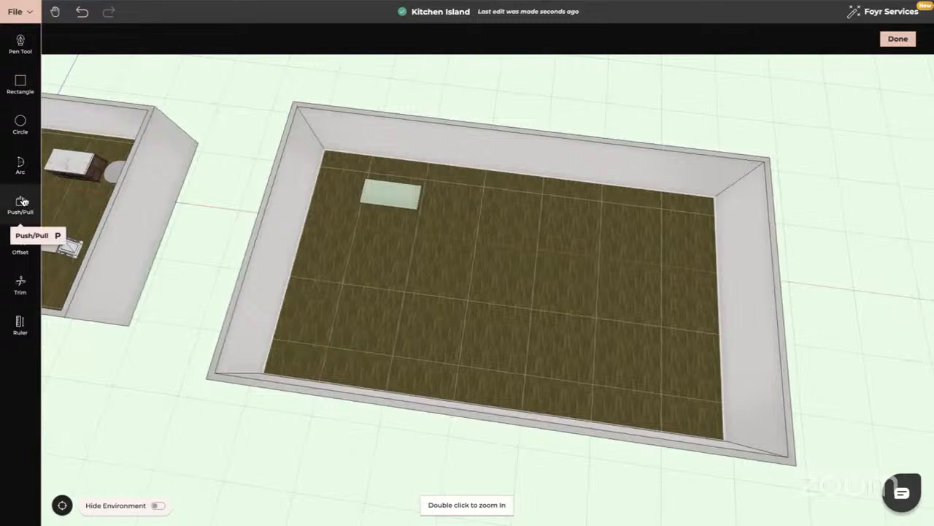
- Push/Pull the floor rectangle up by 0.9 m into a solid block
left_click(22, 202)
left_click(411, 201)
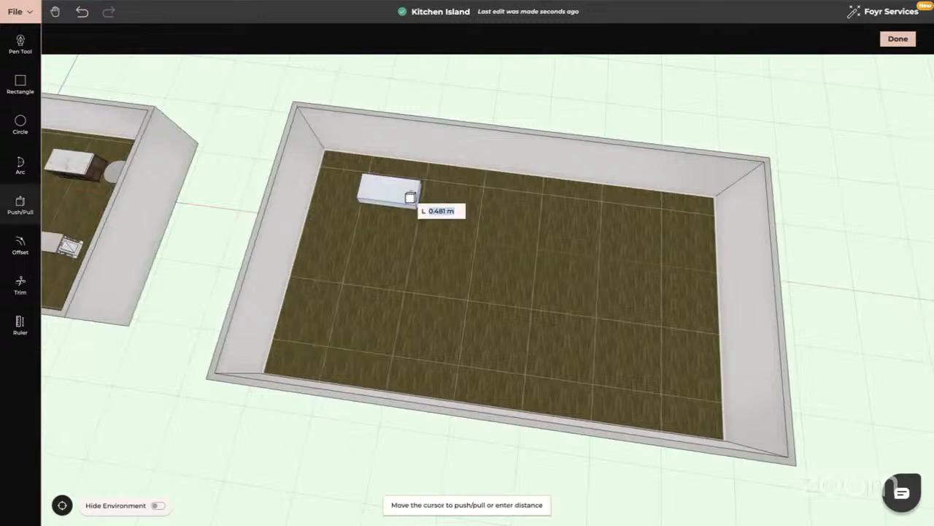
type("0.9")
key("Return")
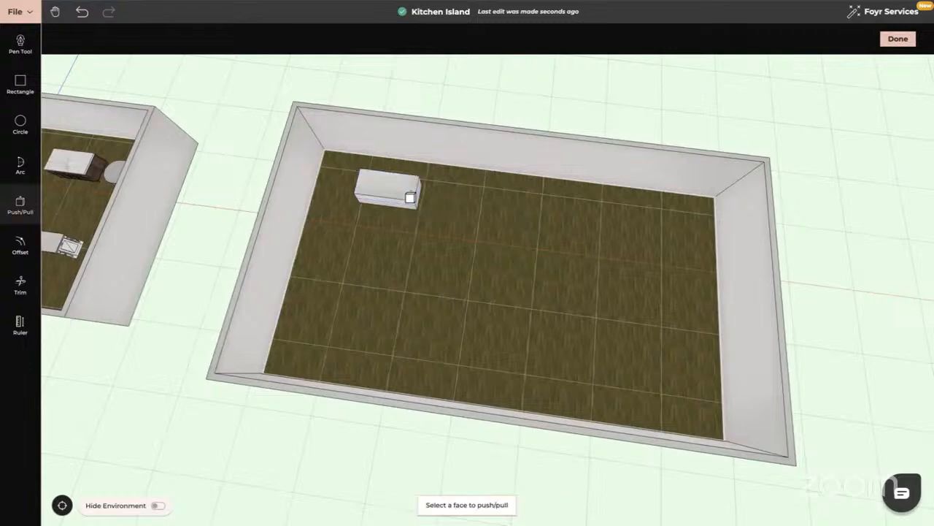
key("Escape")
- Place a ruler guide on the block's short end face, 0.1 m below its top edge
left_click_drag(431, 198, 465, 198)
scroll(385, 198, "up", 5)
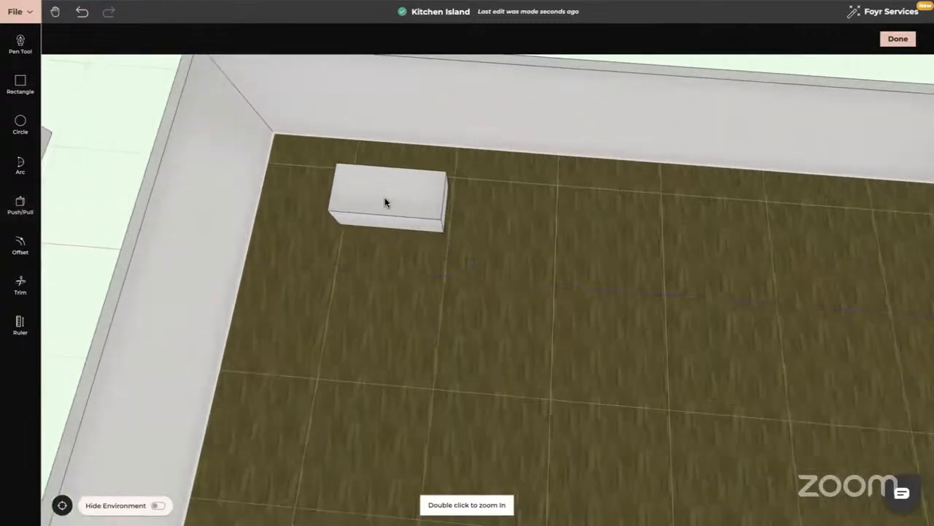
double_click(384, 200)
right_click_drag(557, 256, 348, 253)
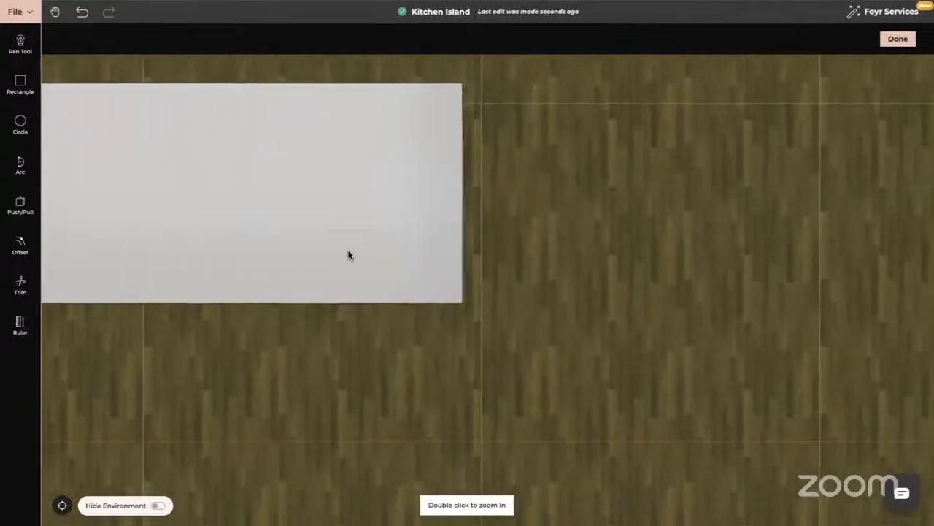
left_click_drag(348, 254, 403, 205)
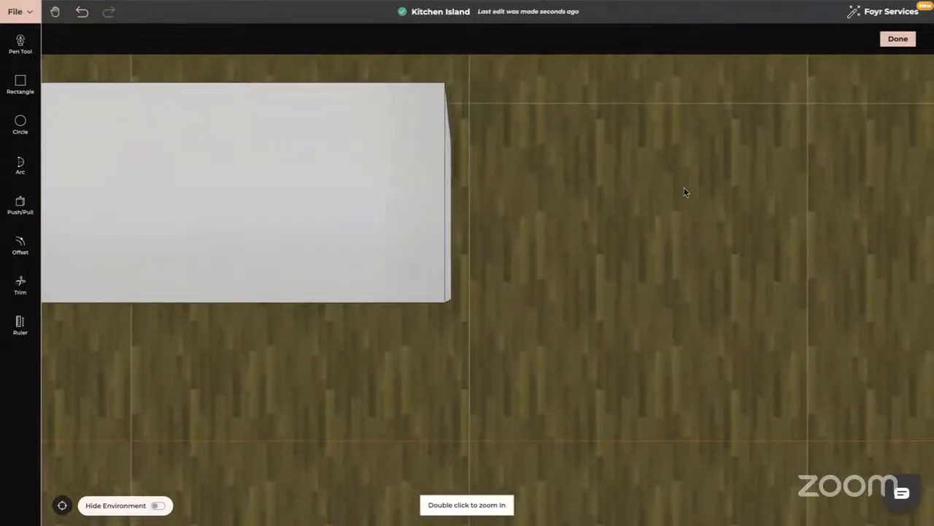
left_click_drag(454, 318, 402, 265)
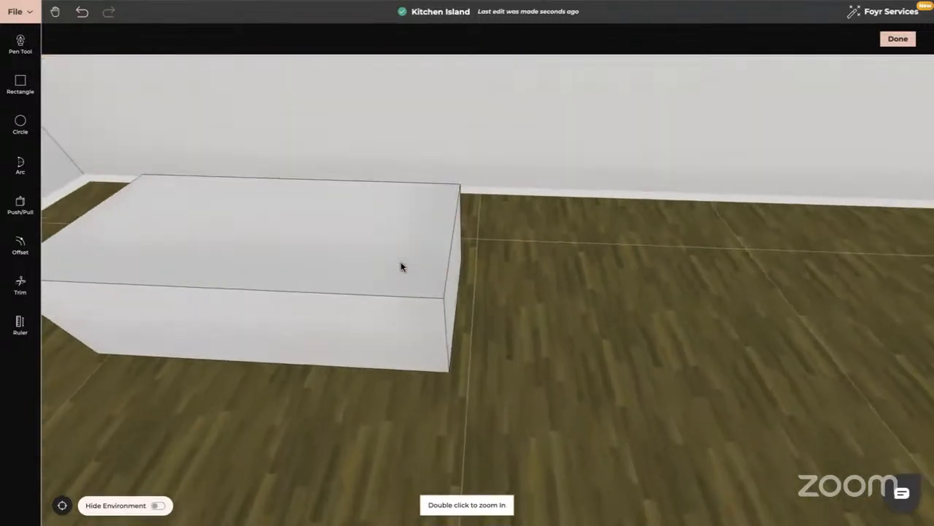
left_click_drag(402, 309, 343, 303)
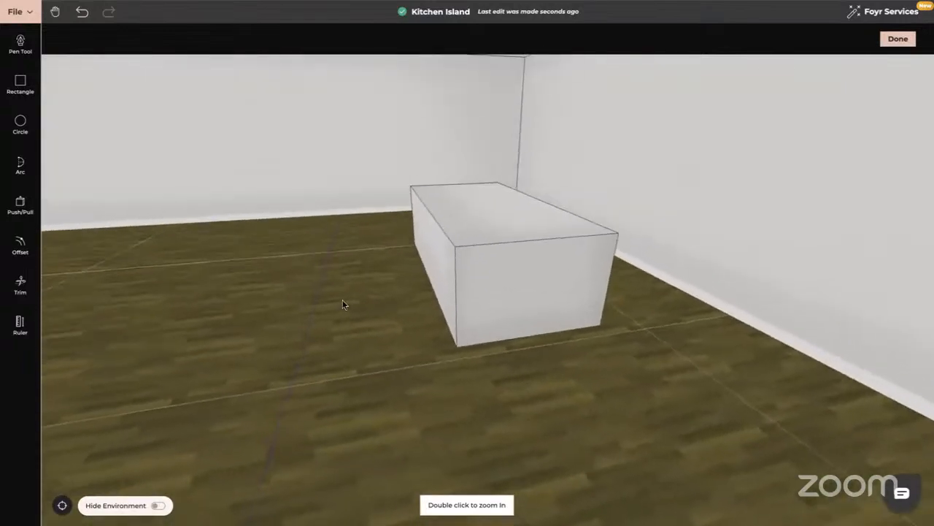
left_click(20, 285)
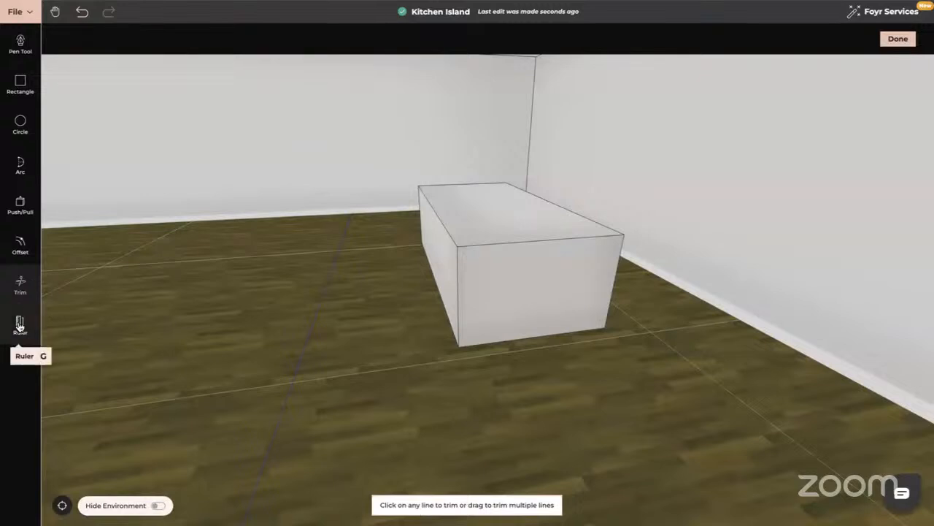
left_click(20, 324)
left_click(475, 246)
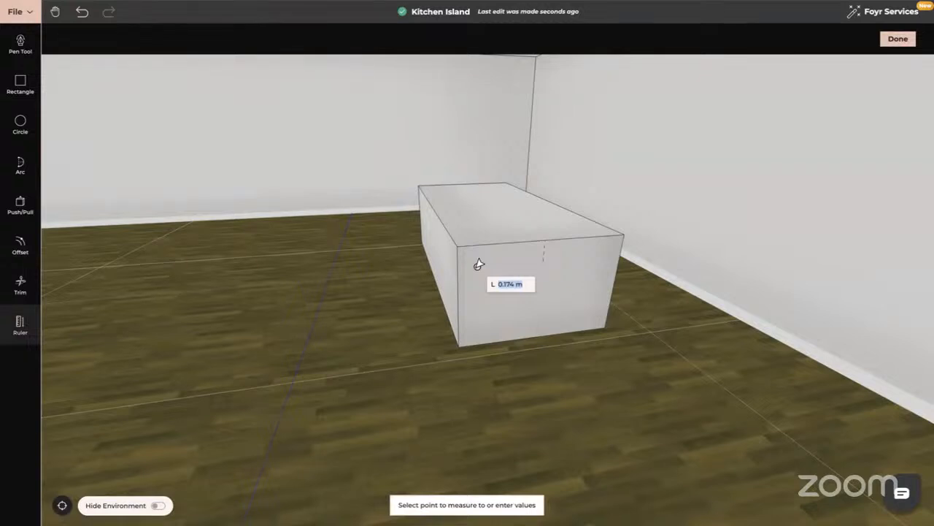
type("0.1")
key("Return")
- Place a second ruler guide 0.1 m below the top edge on the block's long front face
left_click_drag(464, 312, 544, 291)
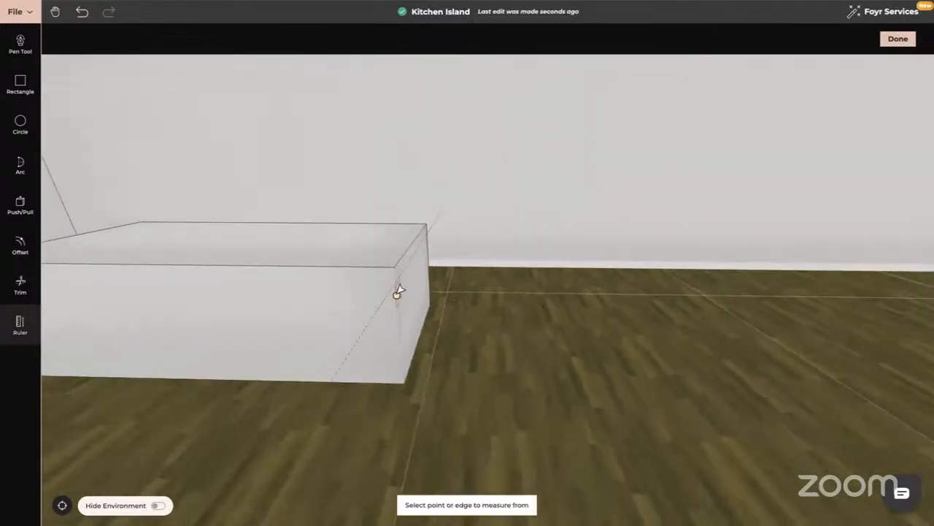
left_click(343, 272)
type("0")
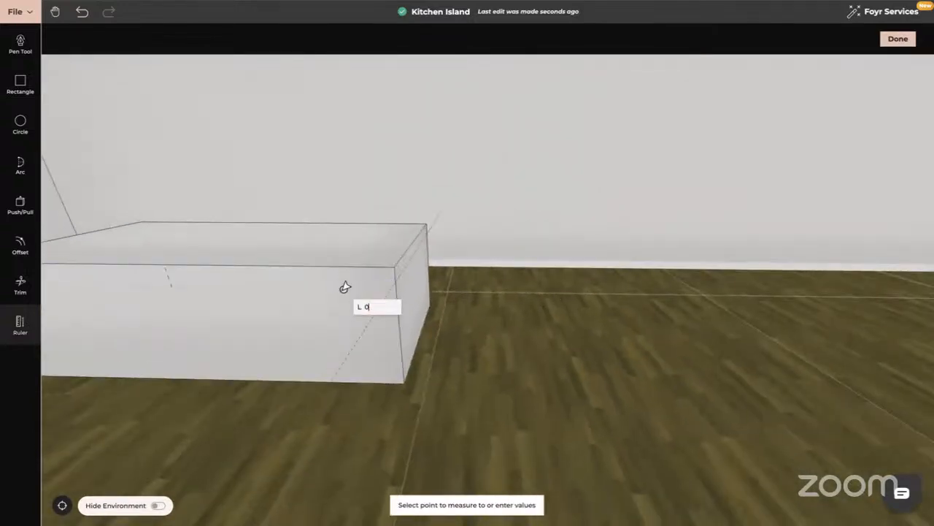
type(".1")
key("Return")
key("Escape")
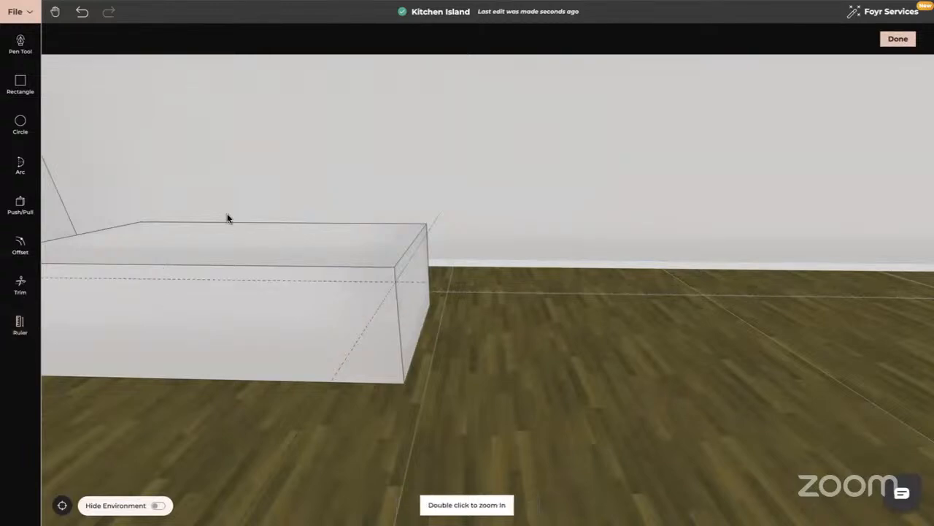
- Draw a 0.7 m by 0.8 m rectangle on the end face, from the guide at the front corner to the bottom edge's midpoint
left_click_drag(265, 307, 186, 305)
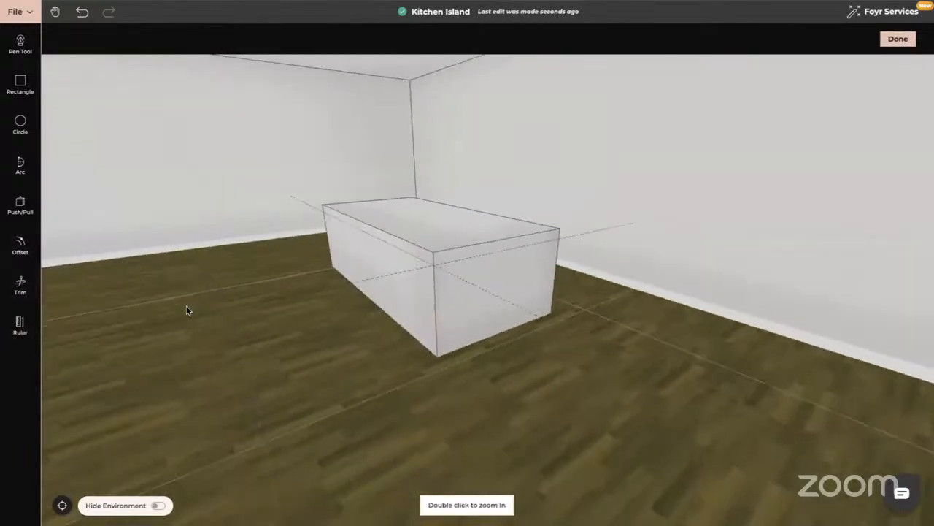
left_click_drag(398, 311, 374, 284)
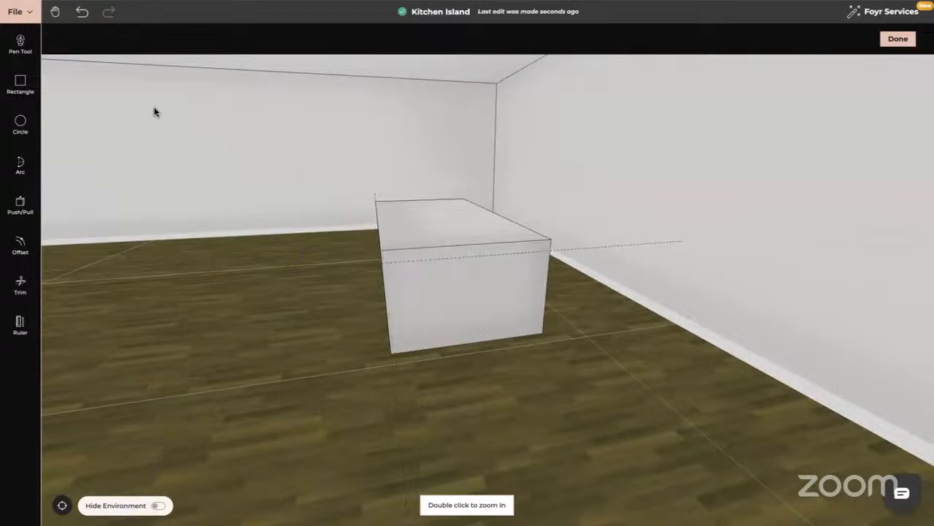
left_click(20, 82)
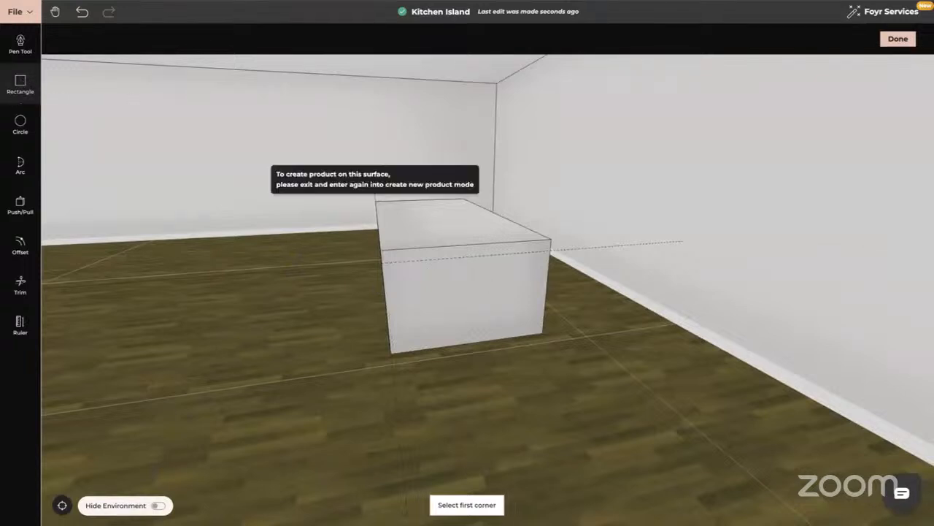
left_click(385, 266)
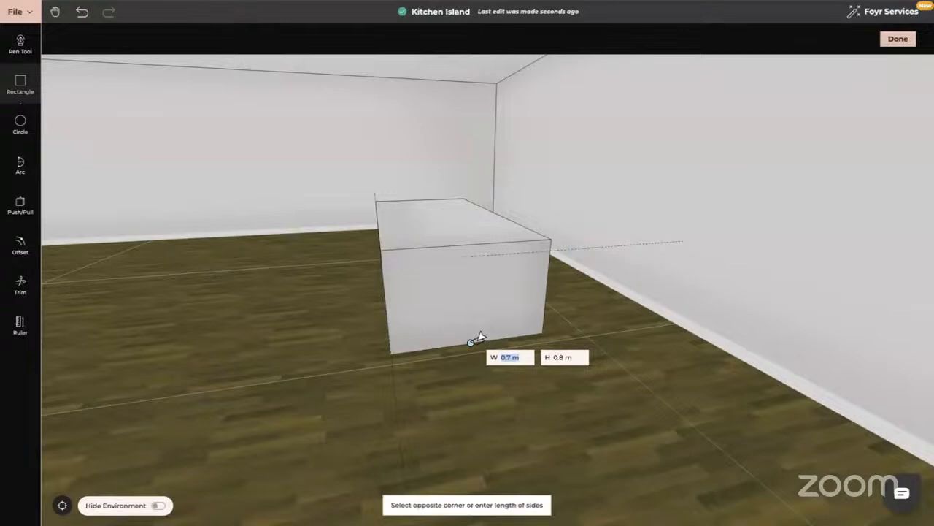
left_click(478, 337)
- Draw a rectangle on the long front face, from the guide at the same corner to about halfway along the bottom edge
left_click_drag(421, 337, 524, 335)
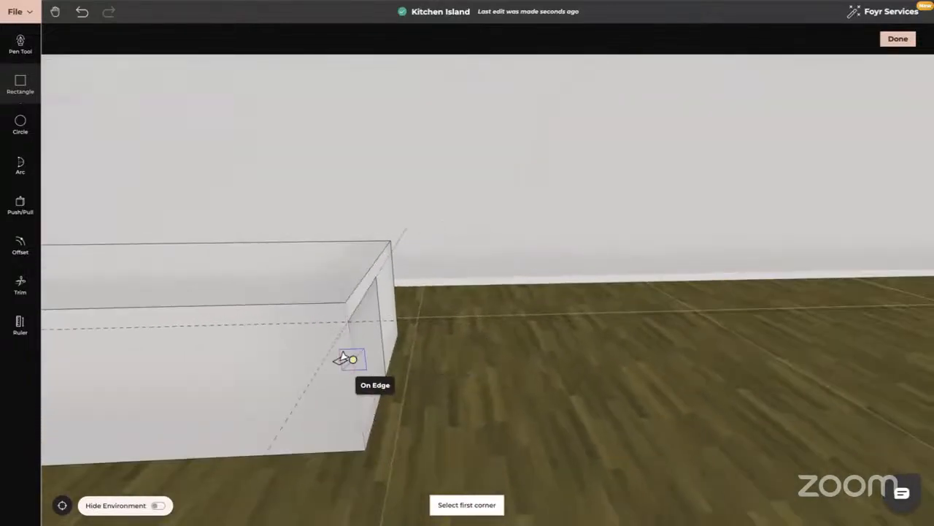
left_click_drag(343, 357, 484, 335)
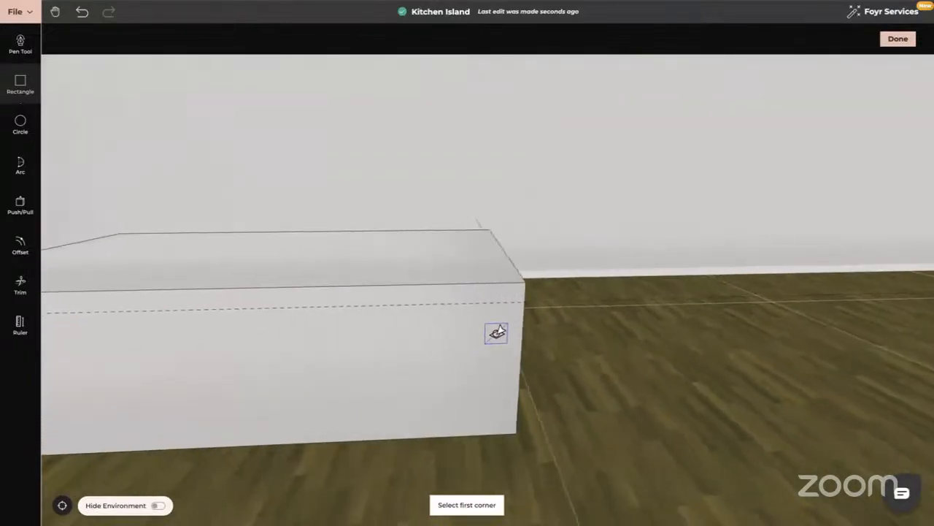
left_click(521, 302)
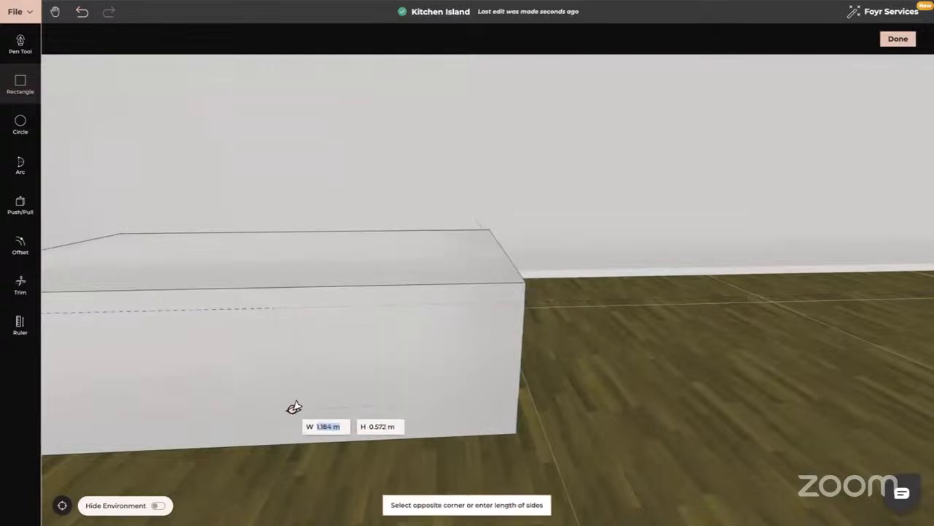
left_click(287, 439)
key("Escape")
- Trim away both ruler guides on the block, keeping the two drawn rectangles
left_click_drag(287, 443, 386, 418)
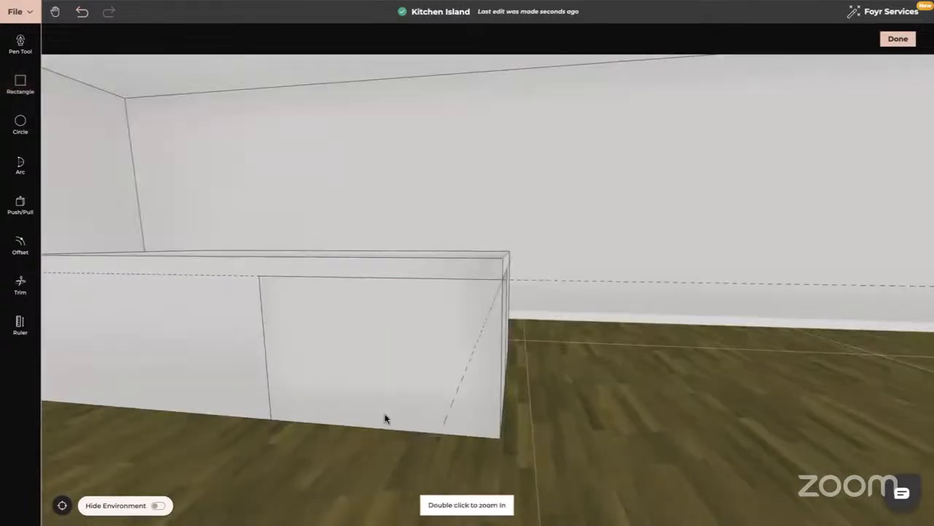
left_click(20, 285)
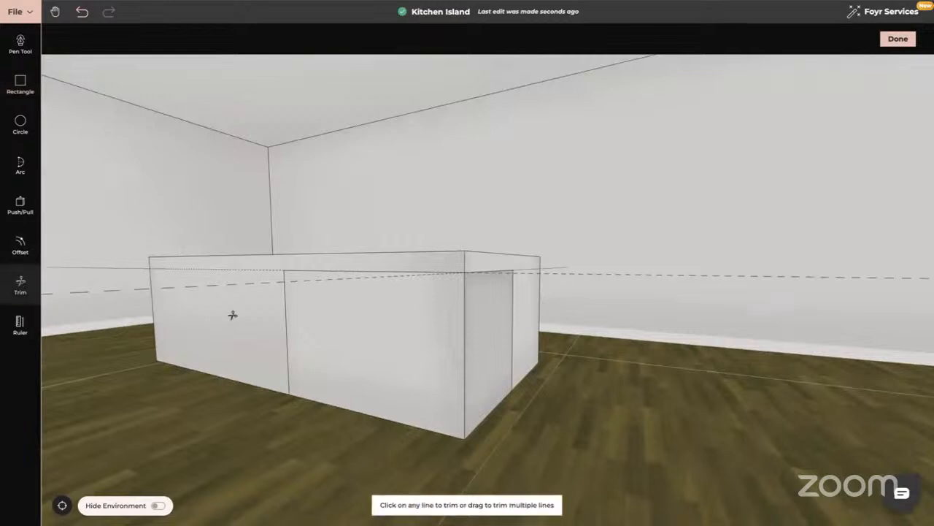
left_click(238, 279)
left_click(547, 272)
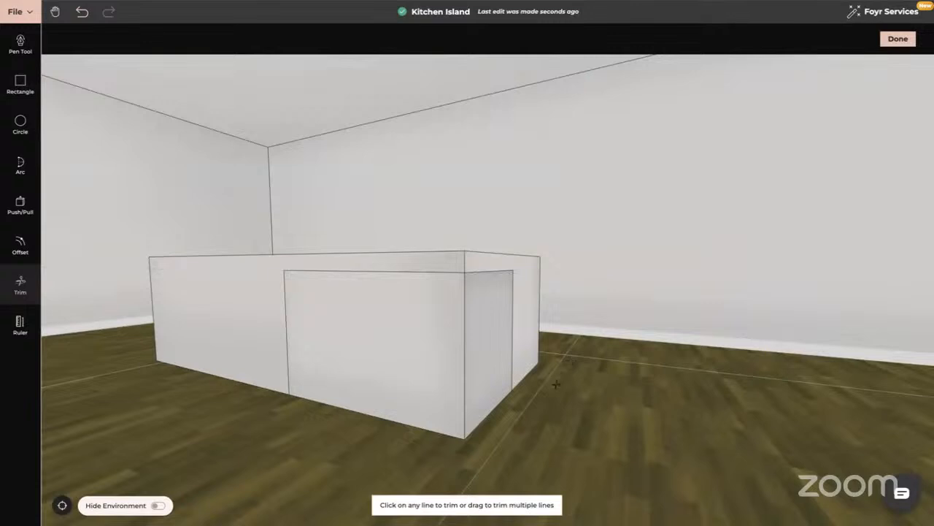
- Pull the rectangle on the block's end face outward about 0.8 m
left_click(21, 204)
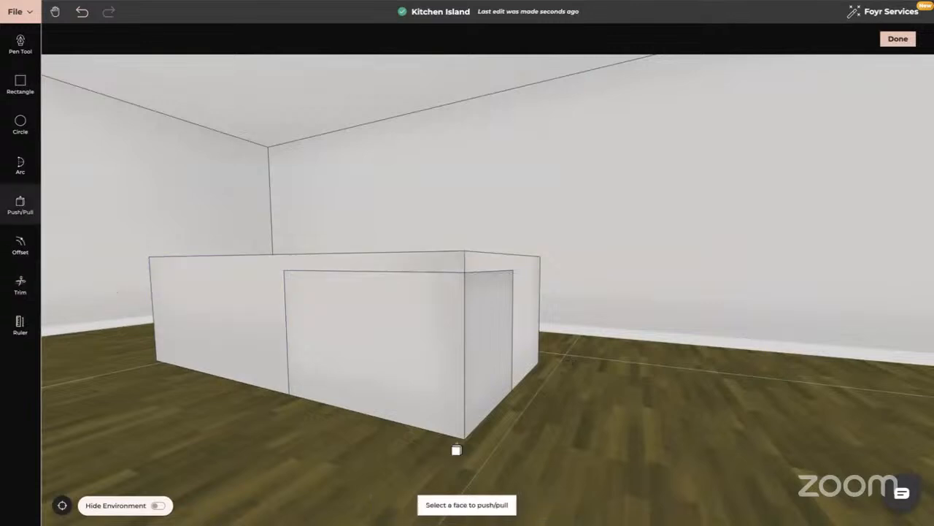
left_click(496, 352)
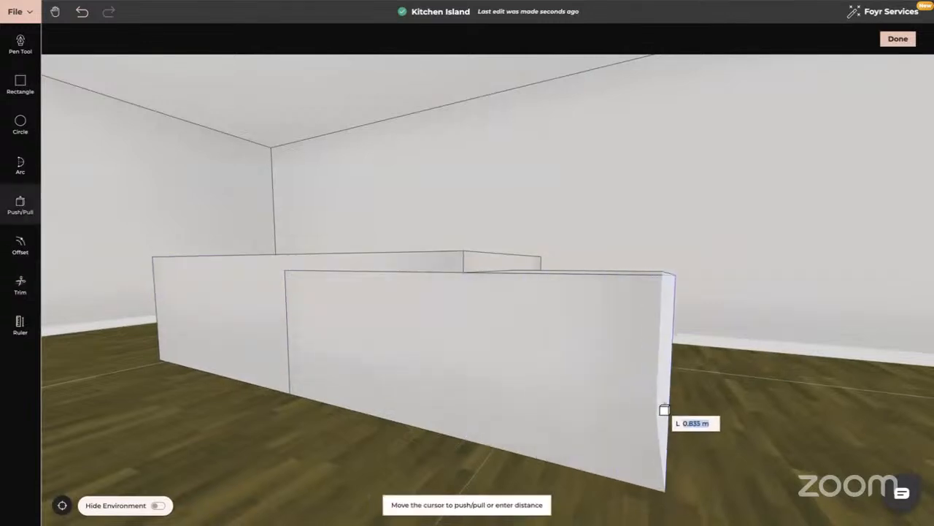
left_click(665, 409)
- Pull the lower section's long front face outward about 0.4 m
middle_click_drag(602, 419, 672, 355)
left_click(614, 311)
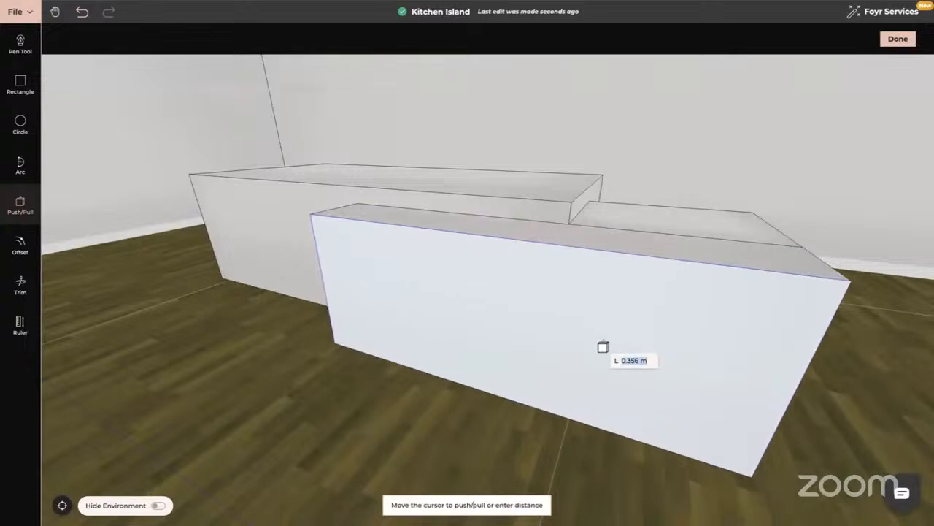
left_click(602, 355)
key("Escape")
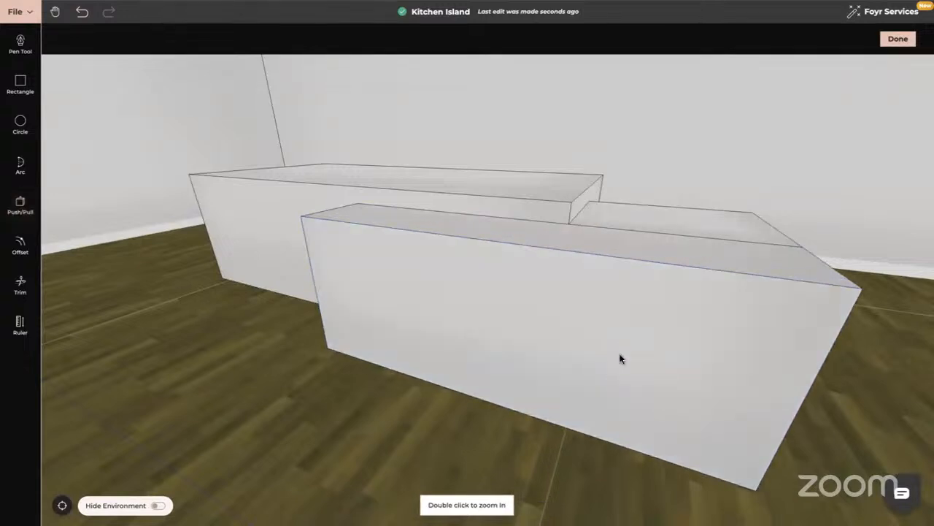
- Trim the dividing line on top of the lower section between its two pulled-out parts
middle_click_drag(619, 357, 625, 393)
left_click(20, 285)
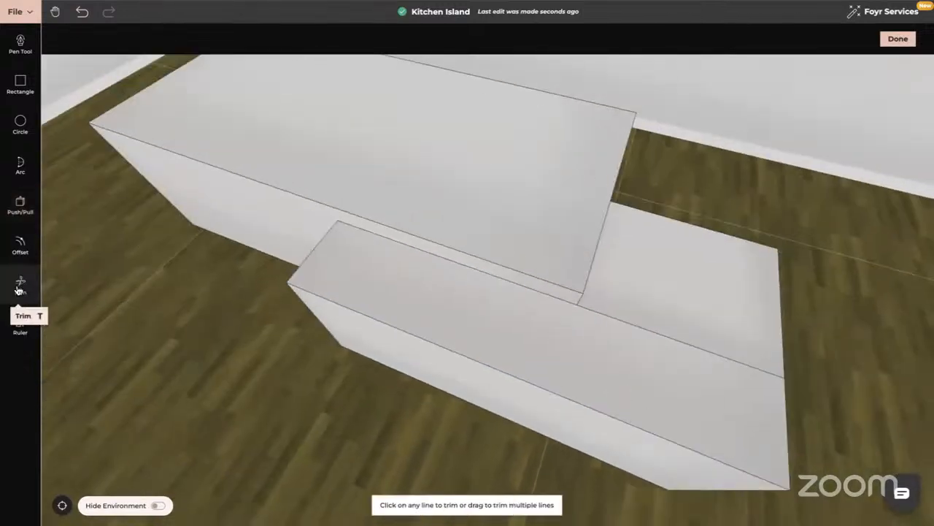
middle_click_drag(677, 335, 678, 334)
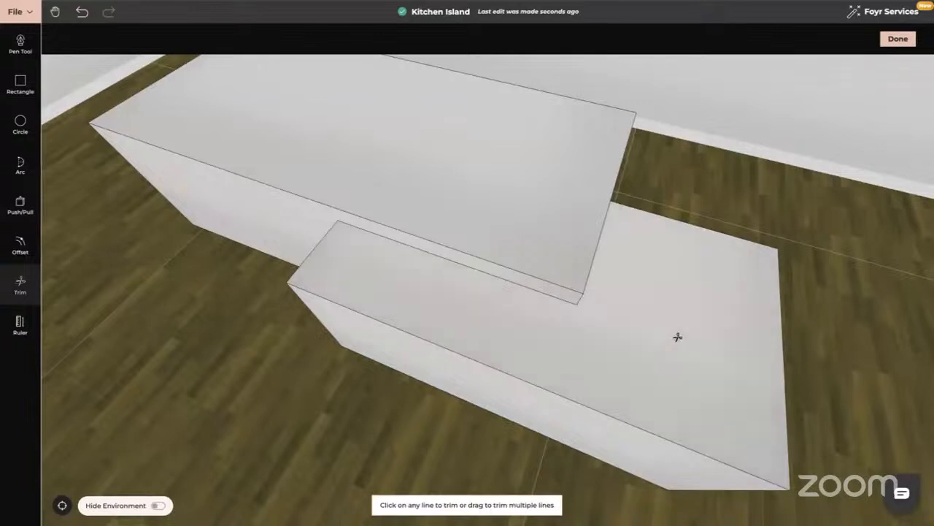
key("Escape")
- With Line Offset enabled, offset the left edge of the lower section's long front face inward by 0.05 m
middle_click_drag(652, 392, 547, 324)
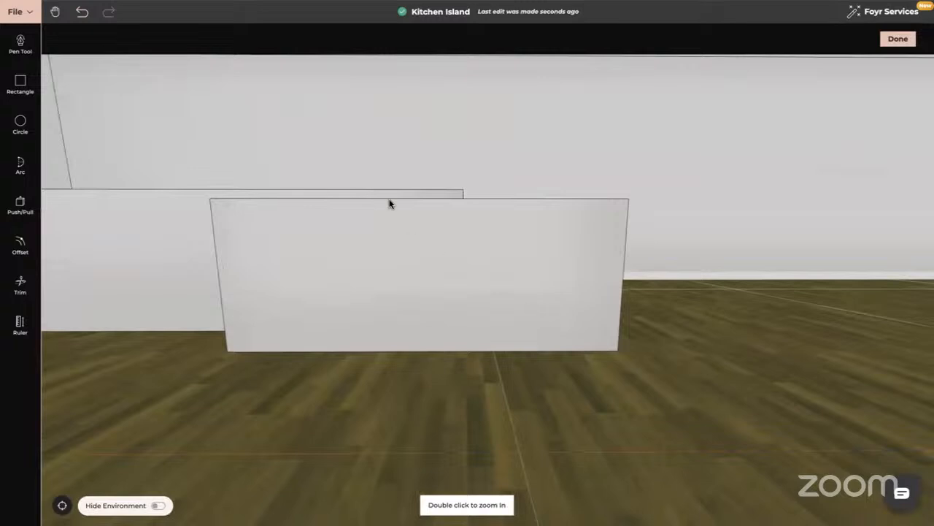
left_click(20, 244)
left_click(100, 38)
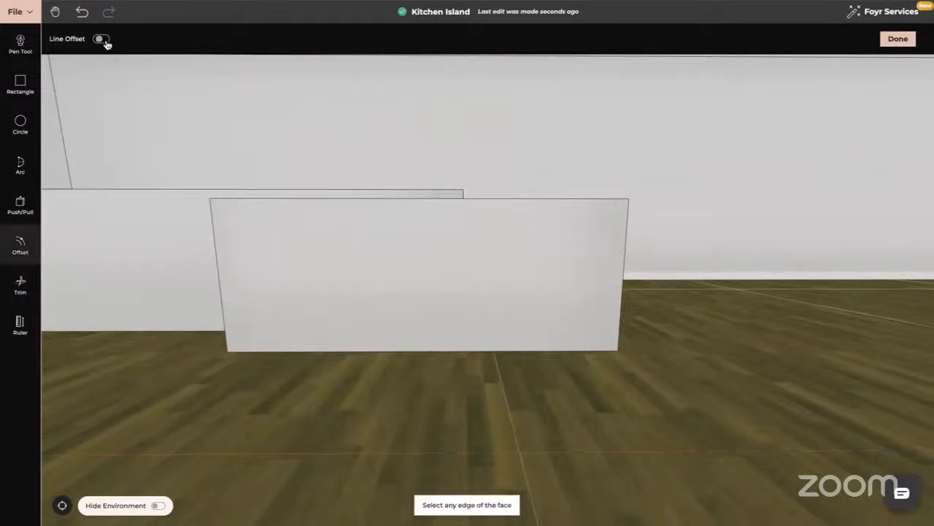
left_click(223, 265)
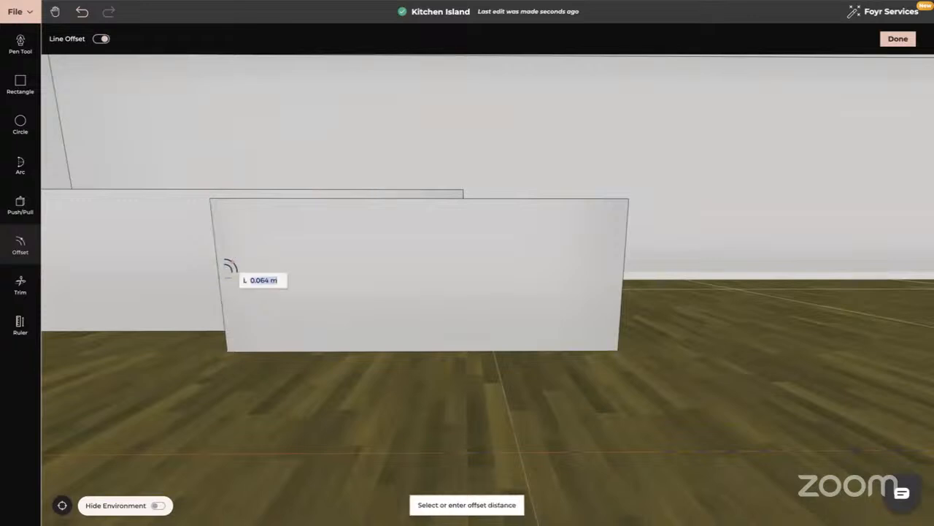
type("0.05")
key("Return")
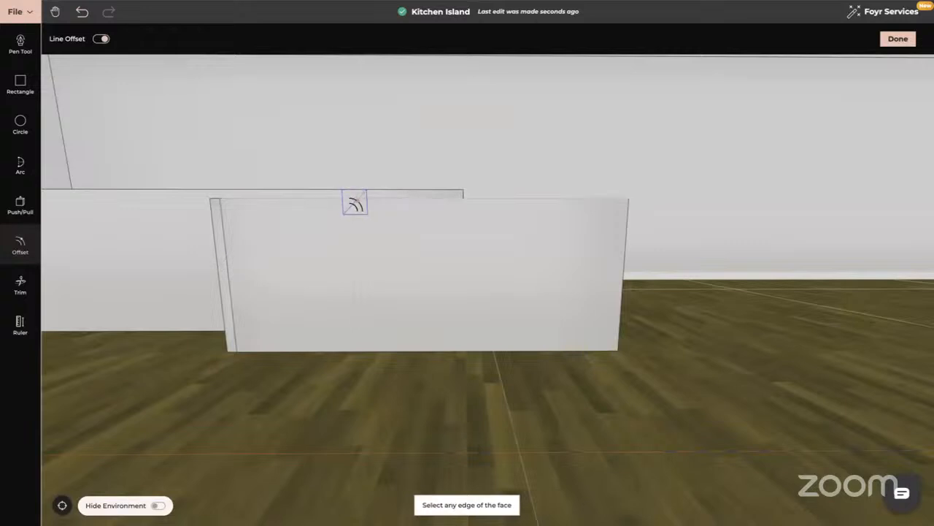
- Offset the top and right edges of the same front face inward by 0.05 m each
left_click(353, 200)
type("0.0")
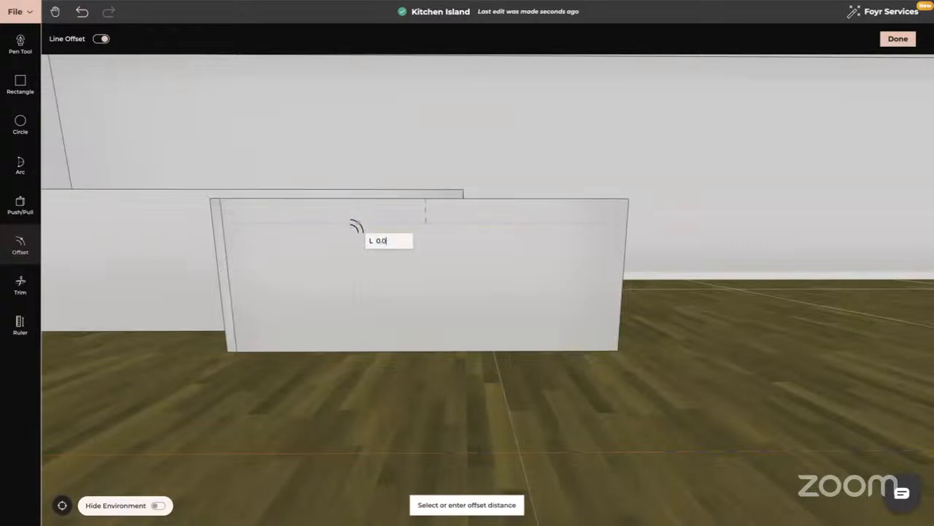
type("5")
key("Return")
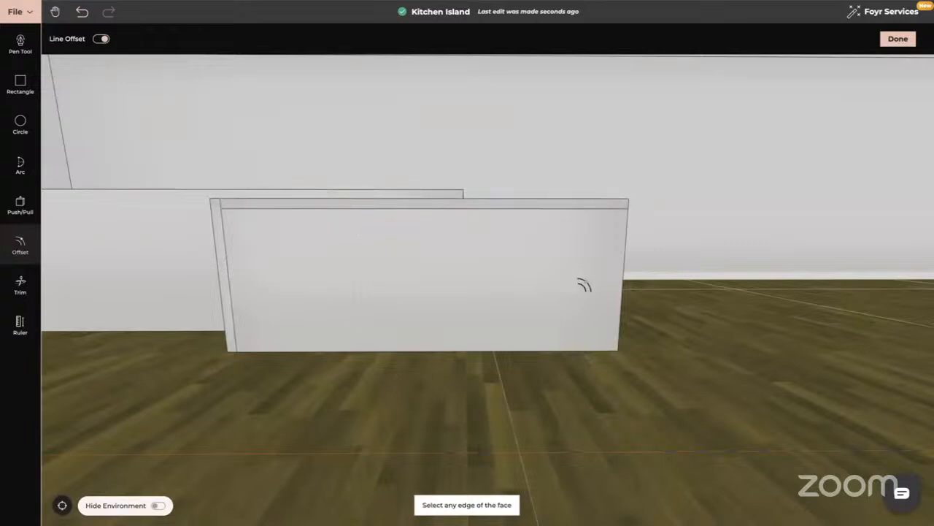
left_click(617, 272)
type("0")
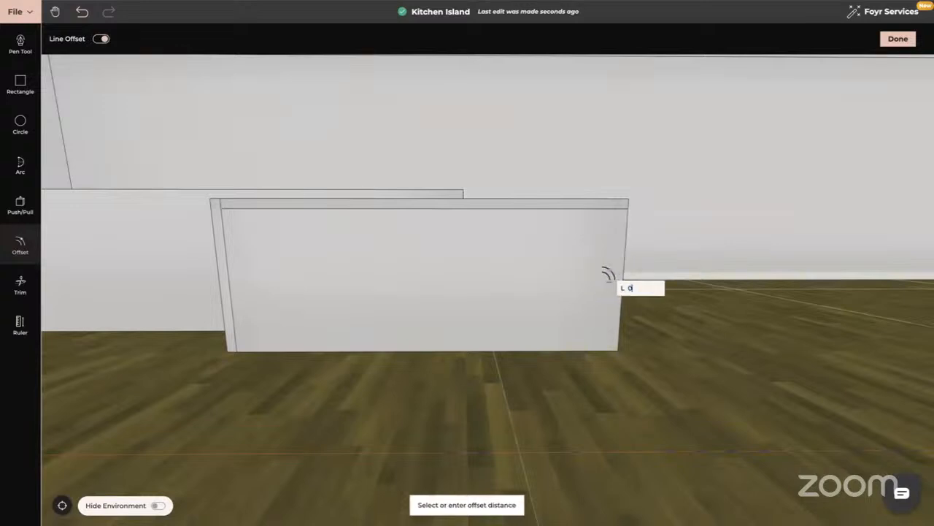
type(".05")
key("Return")
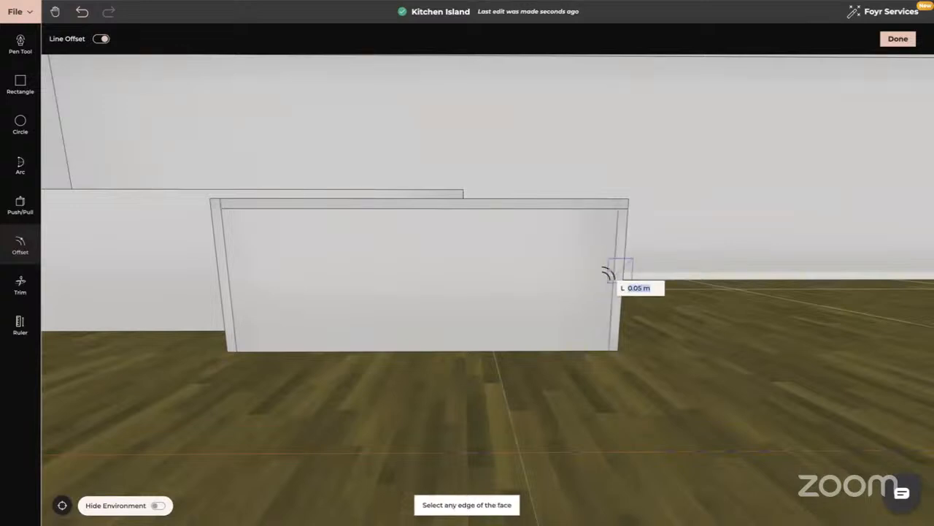
key("Escape")
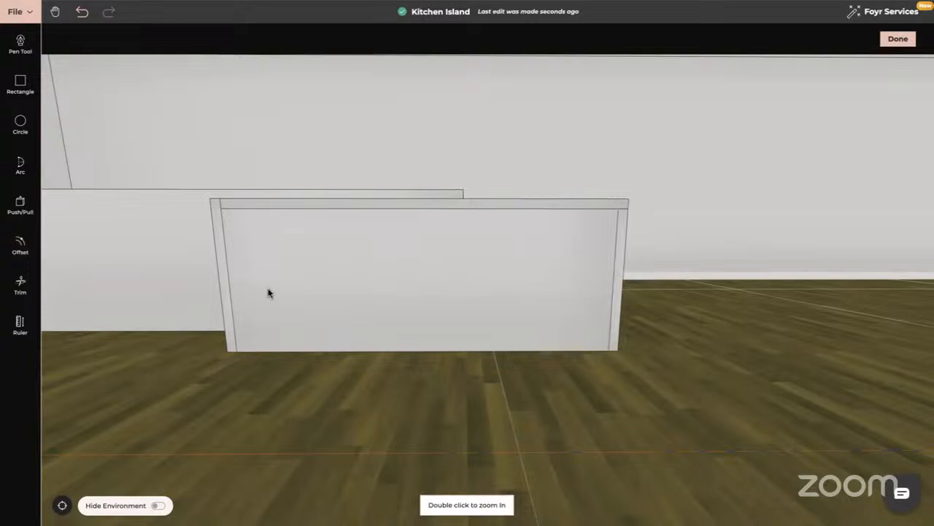
- Trim the leftover line segments at the upper corners of the front face's offset frame
left_click_drag(267, 292, 293, 281)
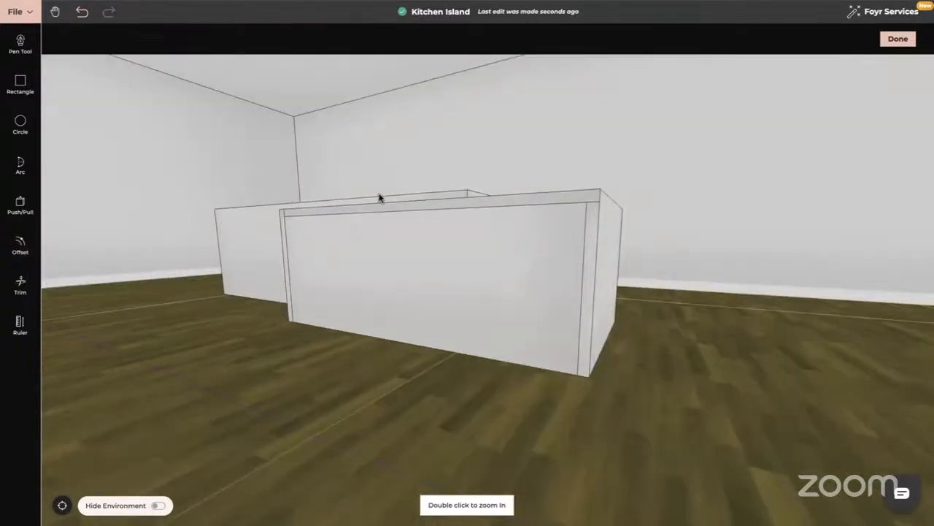
left_click(20, 284)
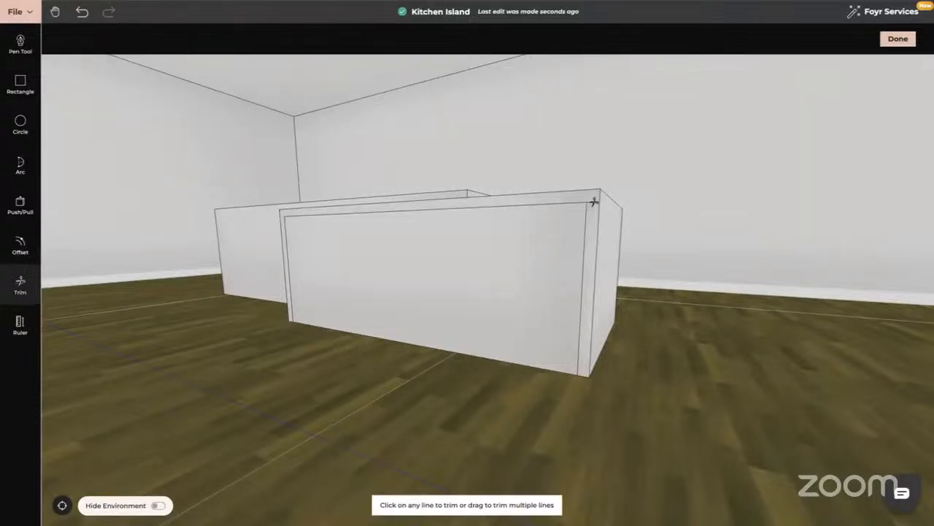
key("Escape")
- Push the panel inside the front frame inward to form a recess under the countertop
left_click_drag(567, 252, 459, 273)
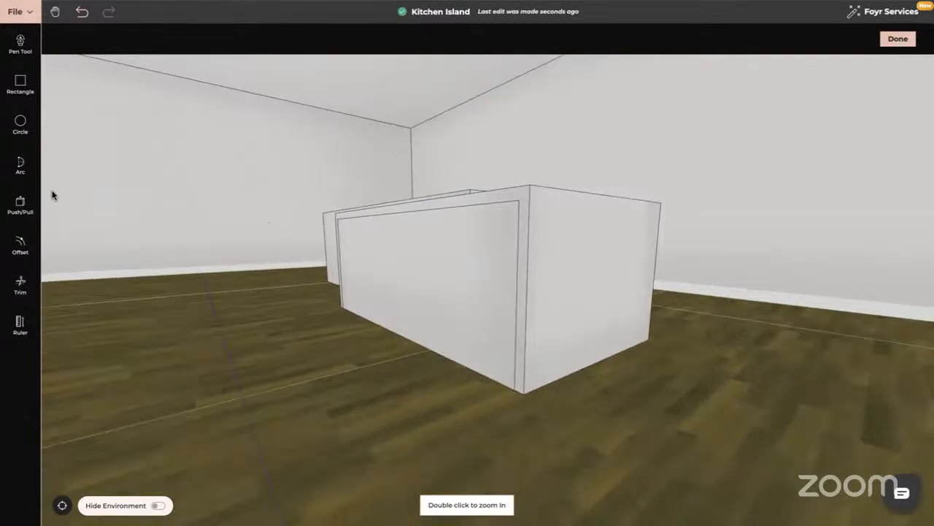
left_click(21, 205)
left_click(404, 283)
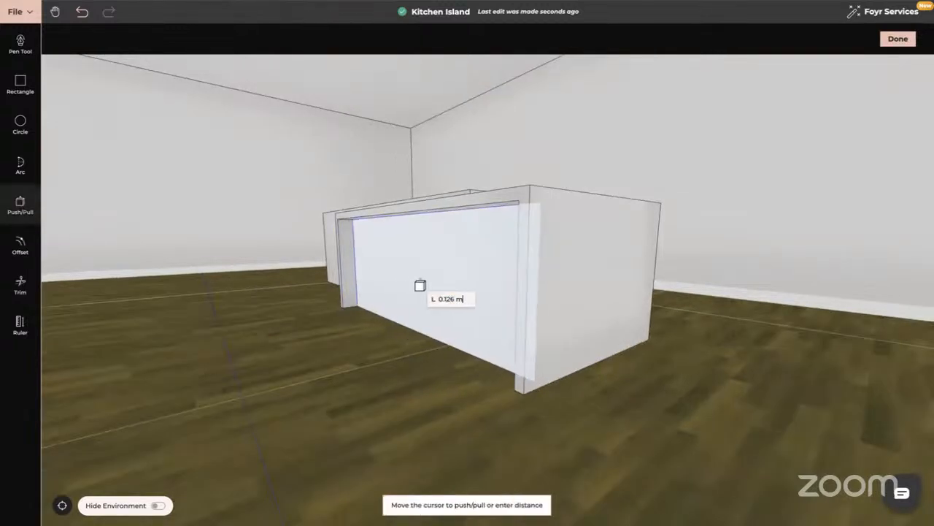
left_click(437, 285)
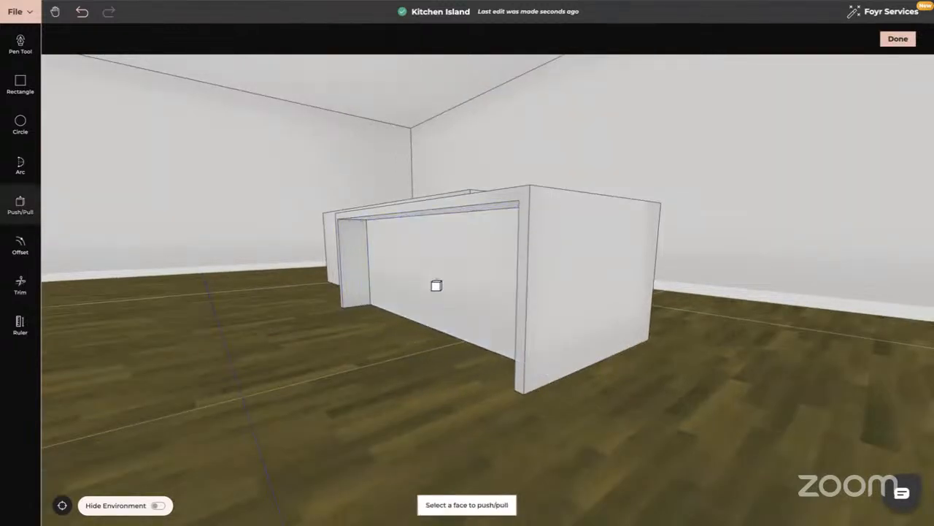
key("Escape")
- Offset the outline of the lower section's short back face inward by 0.05 m, with Line Offset off
left_click_drag(386, 340, 484, 253)
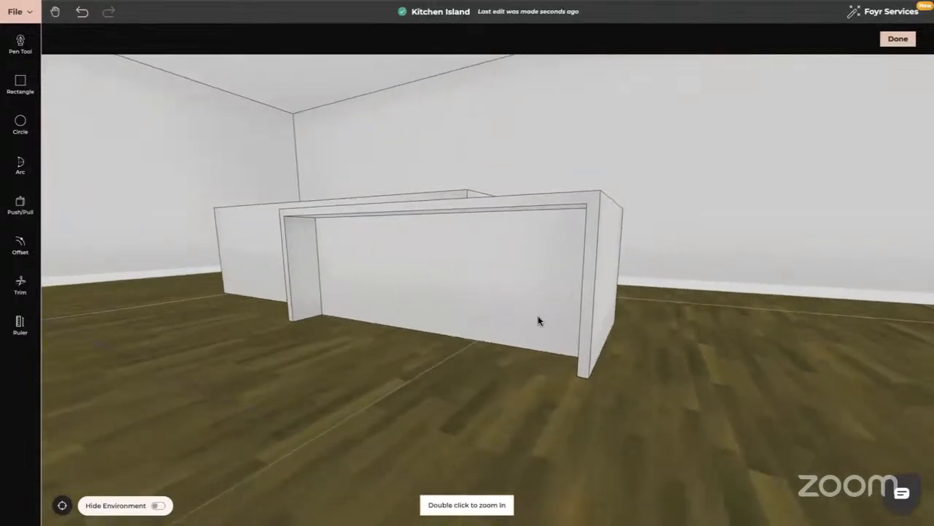
left_click_drag(539, 321, 515, 146)
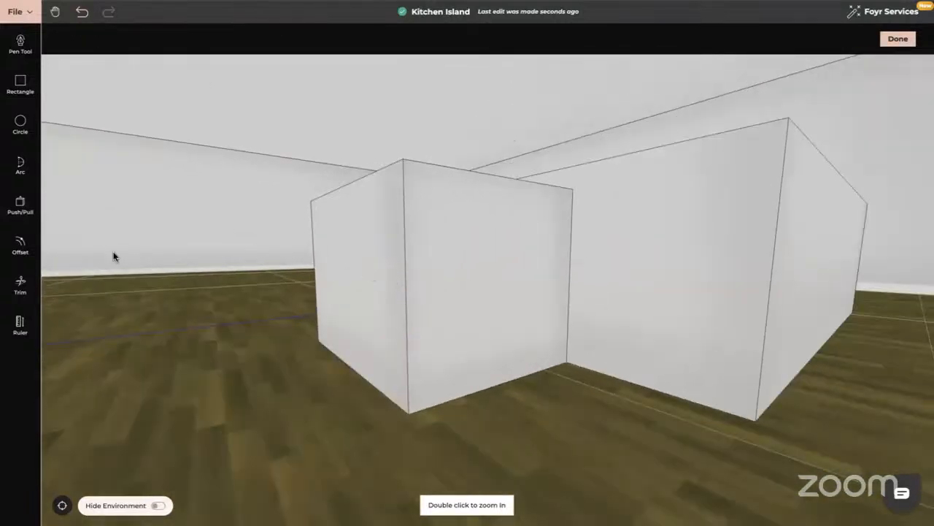
scroll(429, 324, "up", 5)
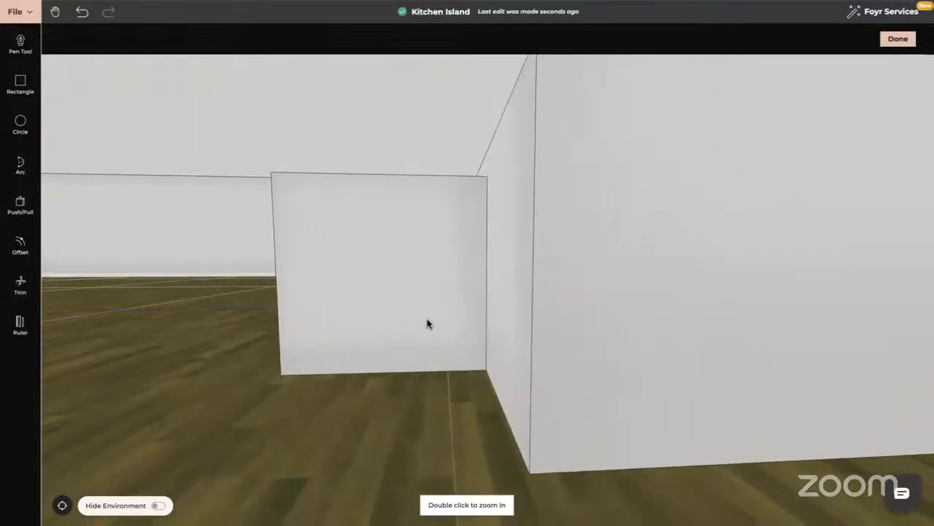
left_click(20, 245)
left_click(385, 267)
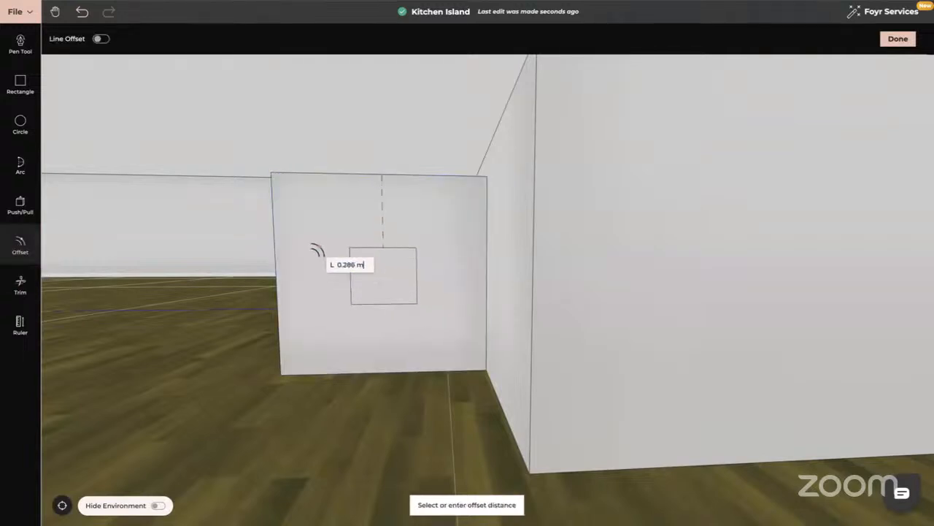
type("0")
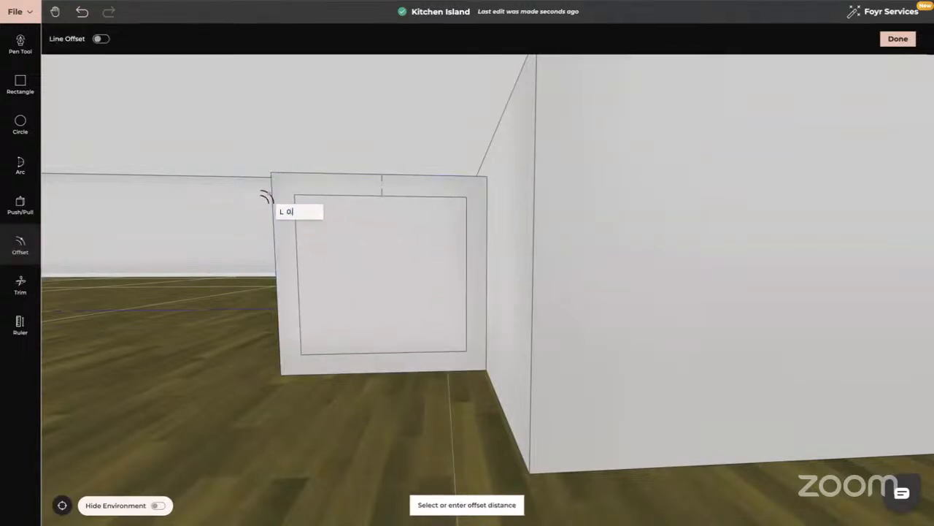
type(".05")
key("Return")
key("Escape")
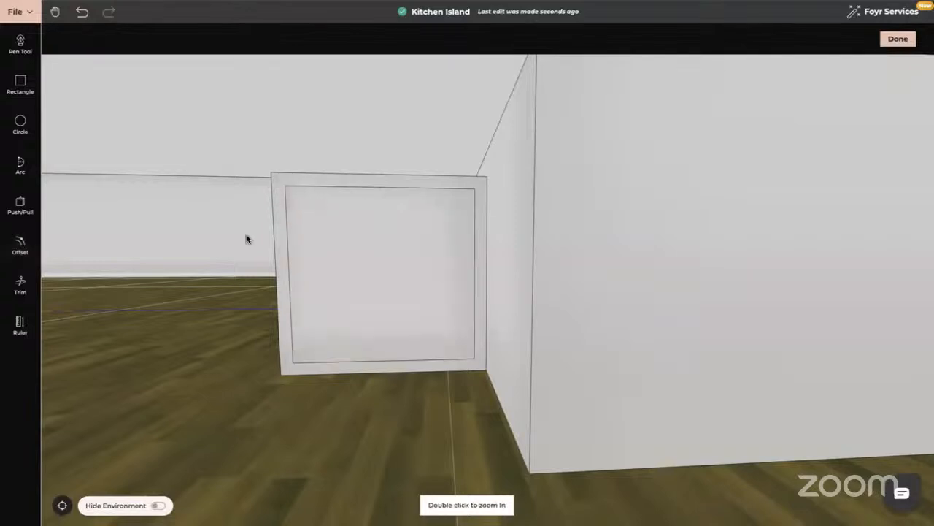
- Draw a 0.03 m high shelf rectangle across the middle of the framed back face, spanning its inner edges
left_click_drag(208, 299, 205, 299)
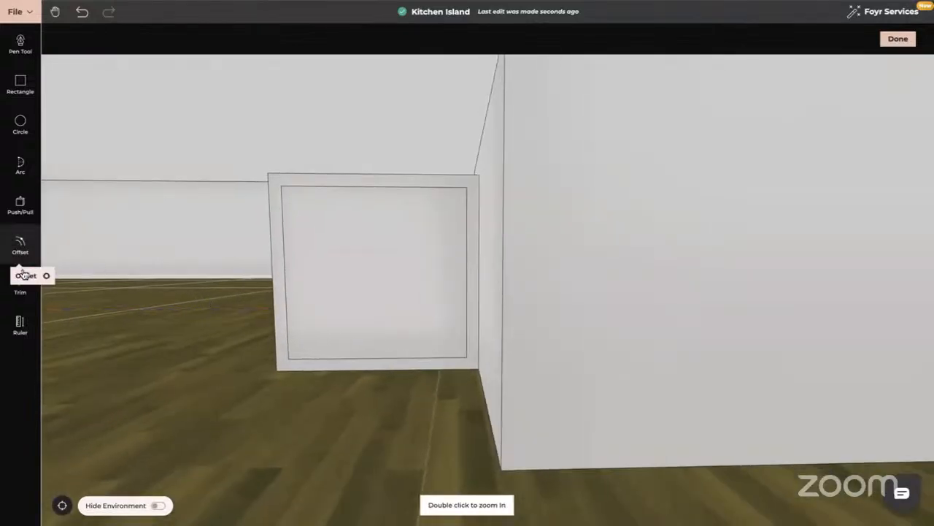
left_click(20, 83)
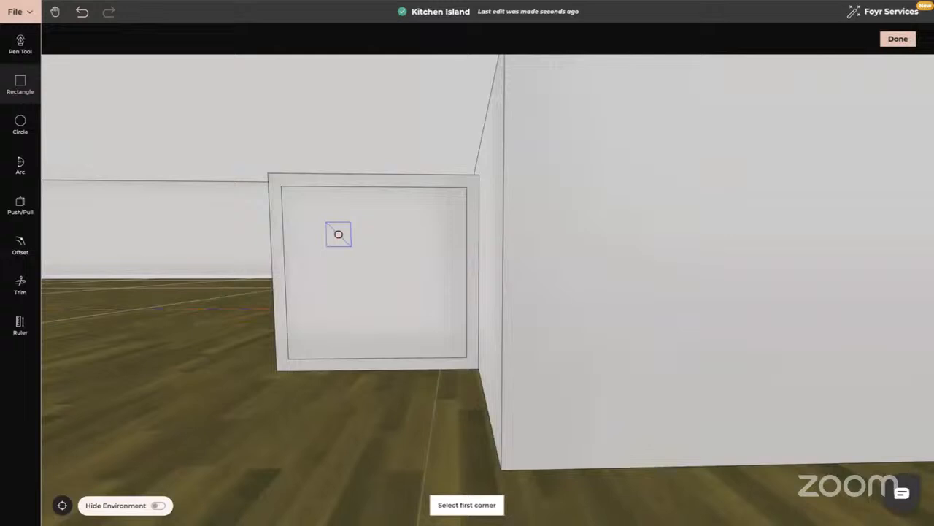
left_click(285, 274)
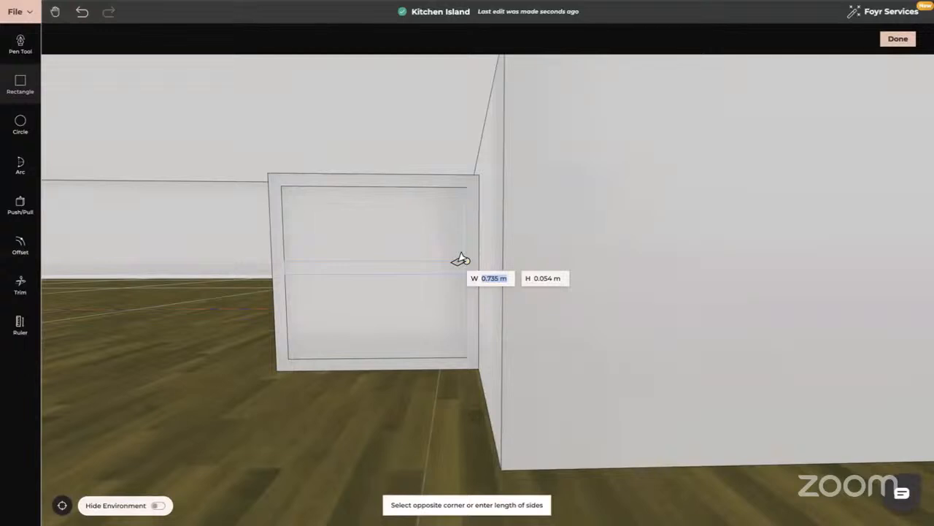
key("Tab")
type("0.03")
key("Return")
- Push the panels above and below the shelf inward about 0.2 m to form open compartments
left_click_drag(239, 360, 305, 357)
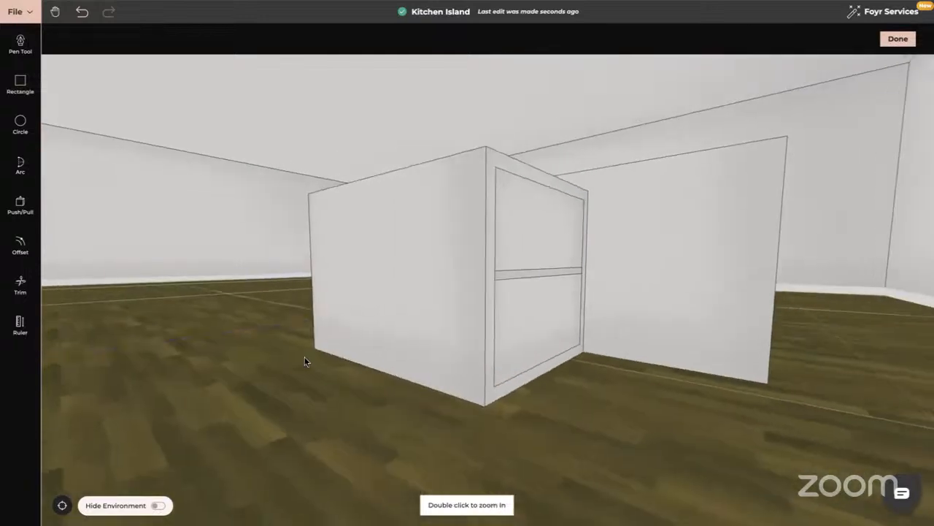
left_click(22, 205)
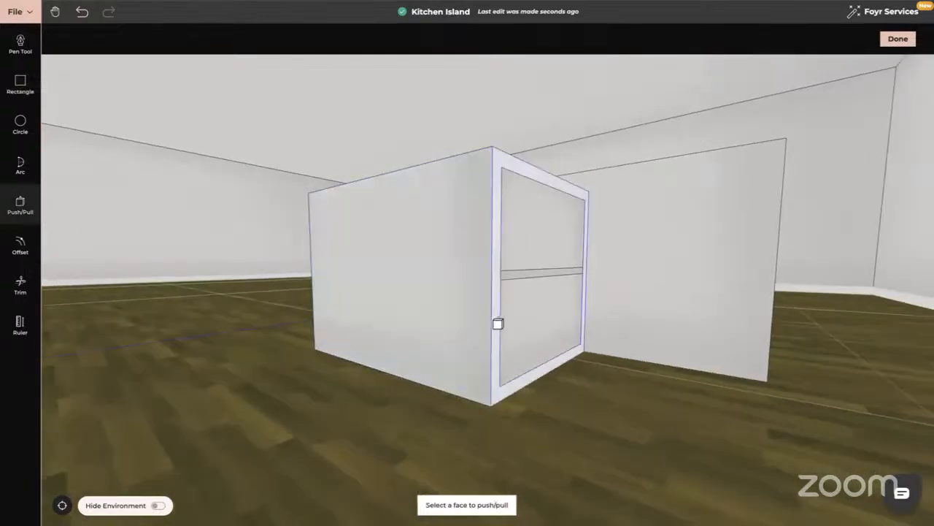
left_click(526, 237)
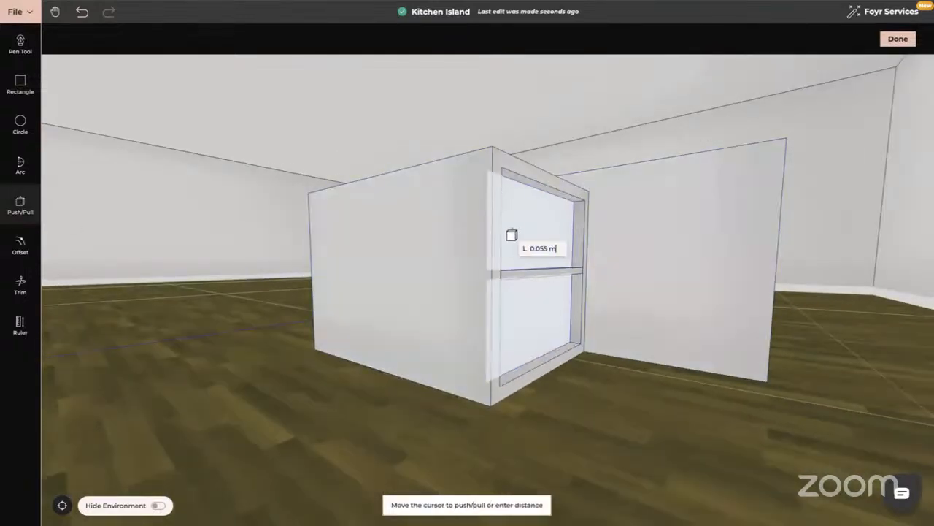
left_click(468, 232)
left_click_drag(561, 308, 612, 410)
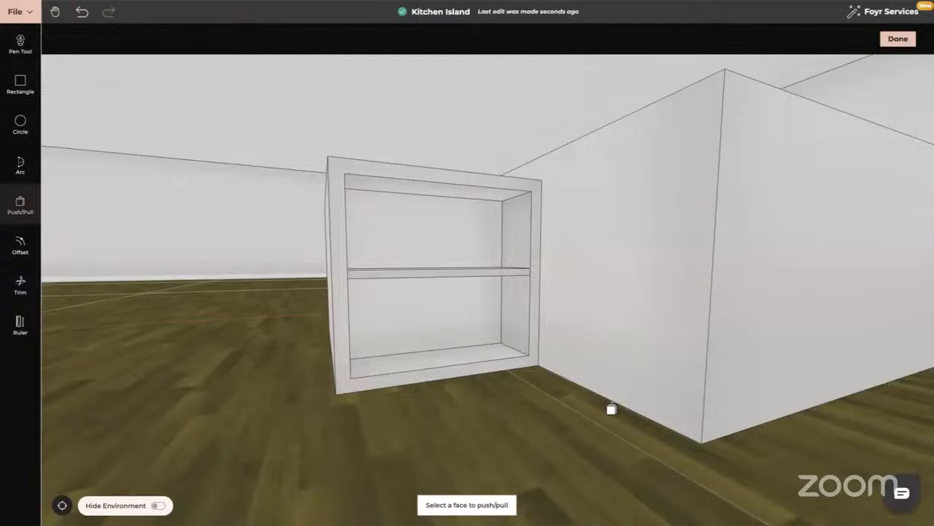
left_click_drag(612, 410, 592, 411)
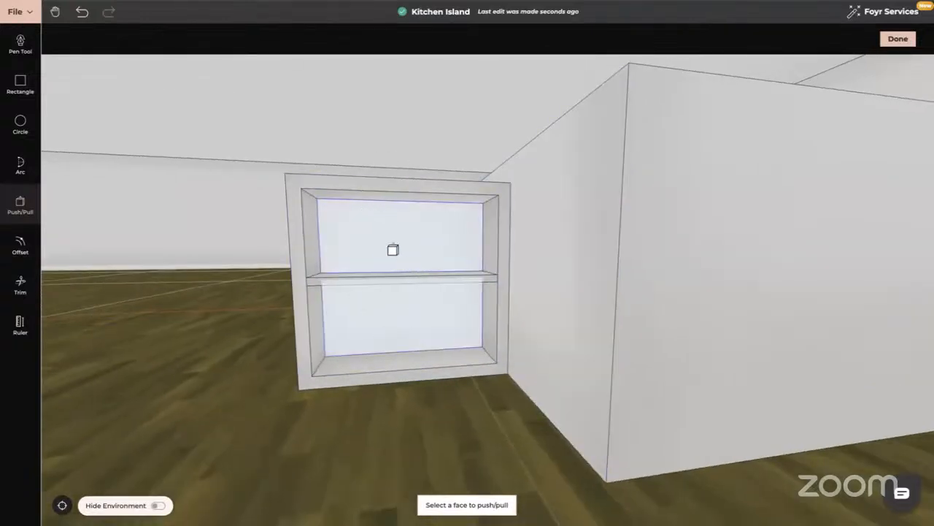
- Undo the shelf compartments, the shelf rectangle and the outline offset on the short back face
left_click(86, 11)
left_click(86, 12)
left_click(86, 12)
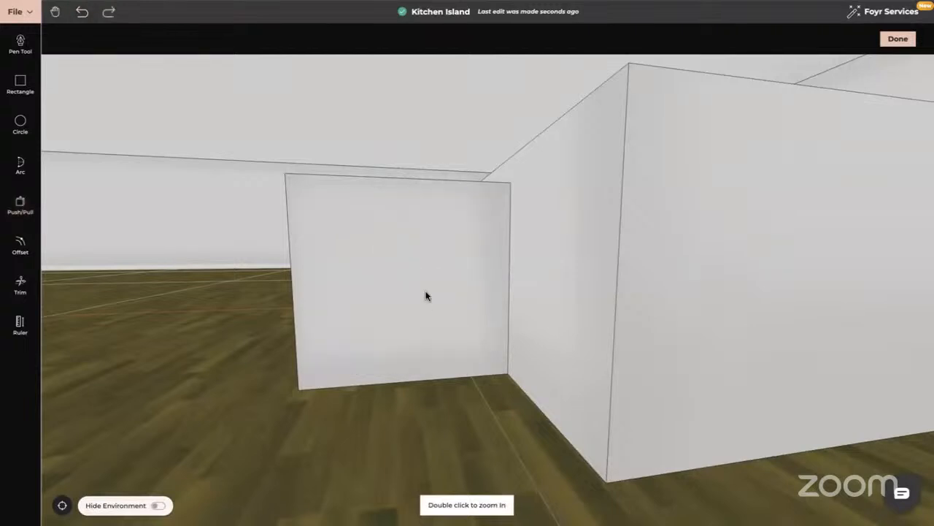
- Offset the outline of the lower section's short back face inward again to frame it, with Line Offset off
left_click_drag(427, 296, 416, 305)
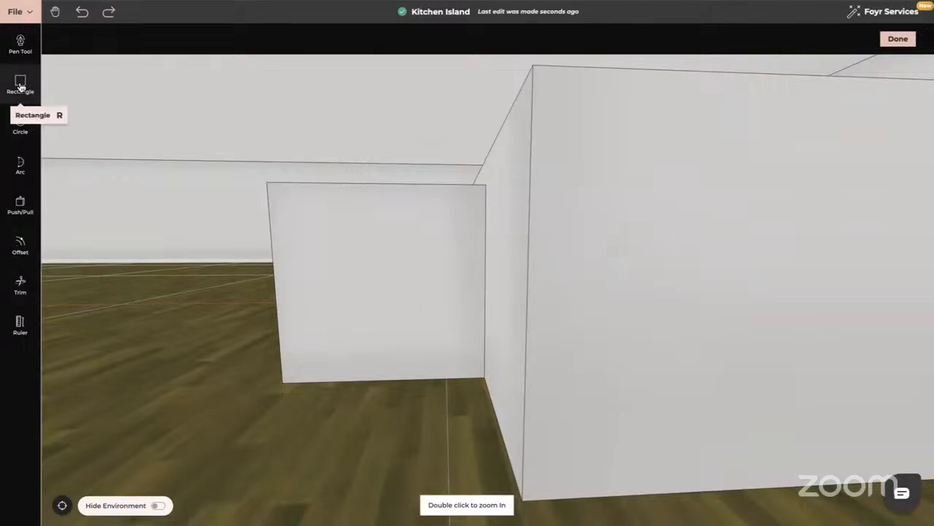
left_click(20, 245)
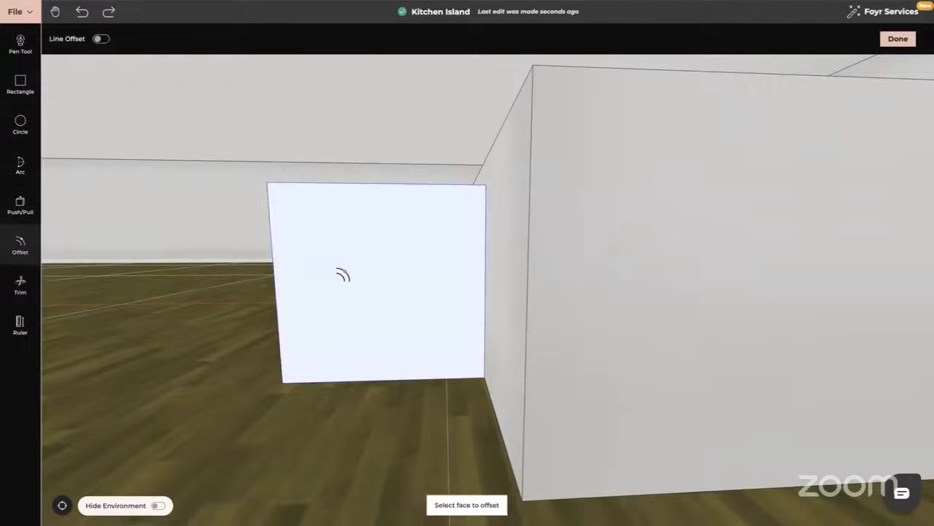
left_click(341, 269)
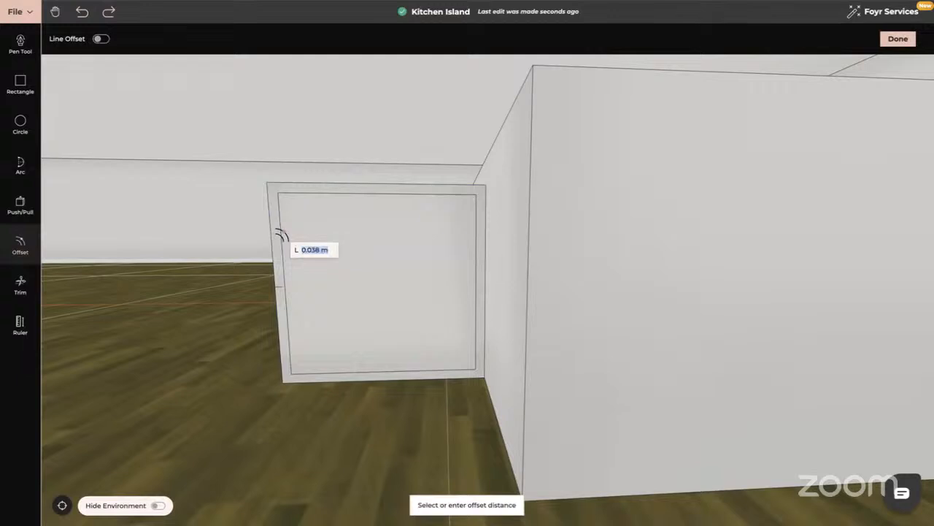
type("0.05")
key("Return")
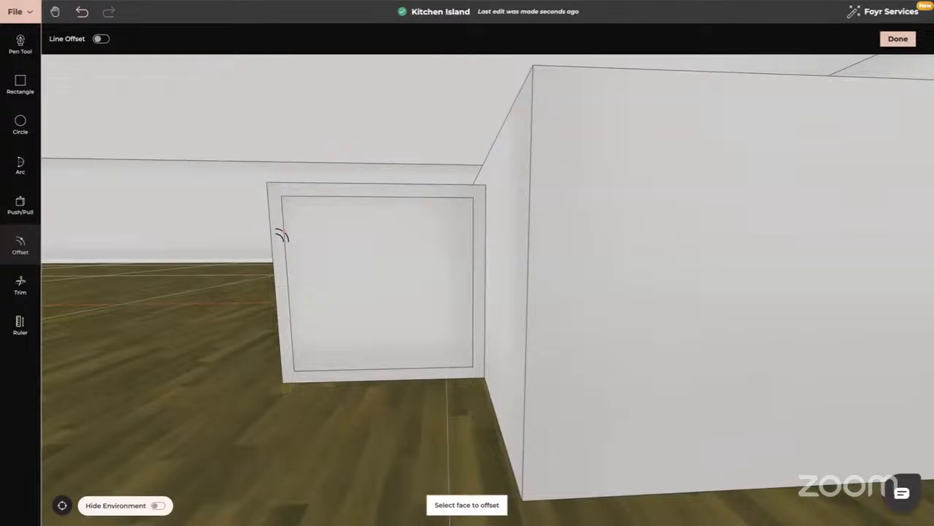
key("Escape")
- Draw a 0.03 m high shelf rectangle across the framed back face, from one inner side edge to the other
left_click_drag(209, 354, 234, 354)
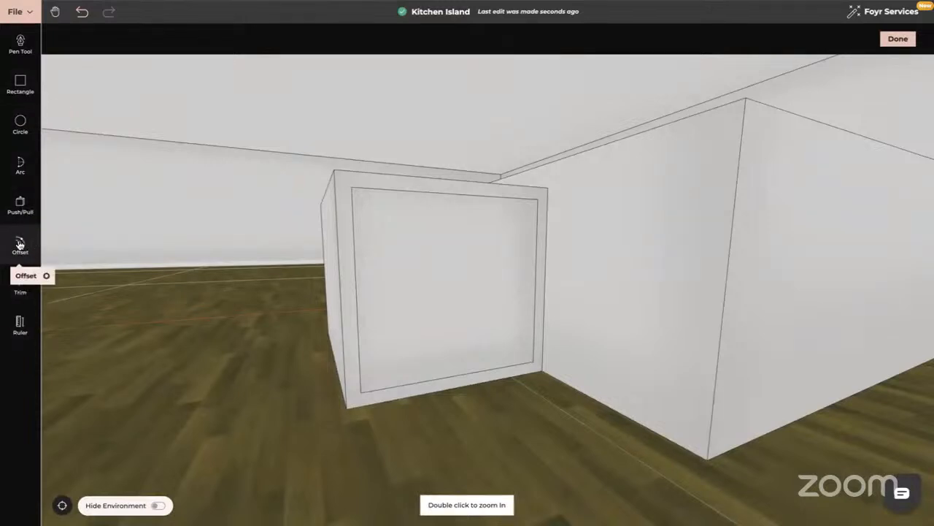
left_click(21, 82)
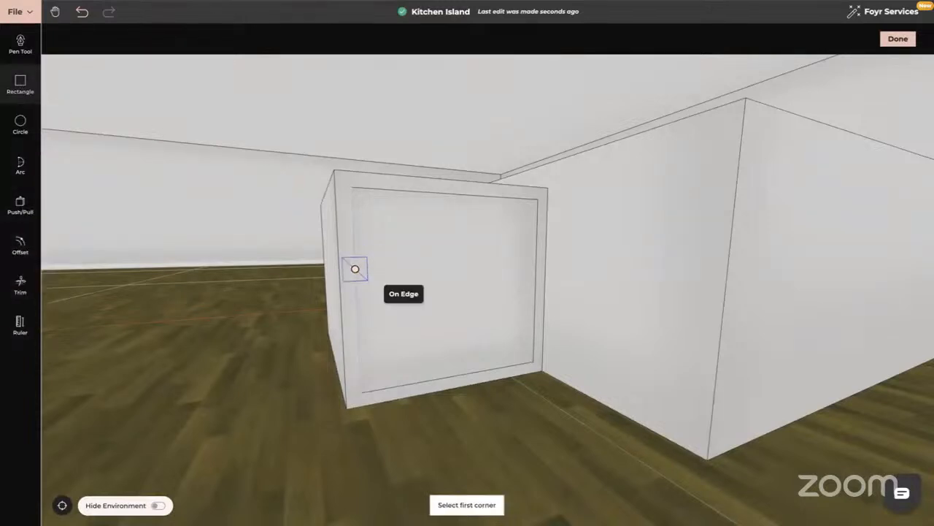
left_click(364, 276)
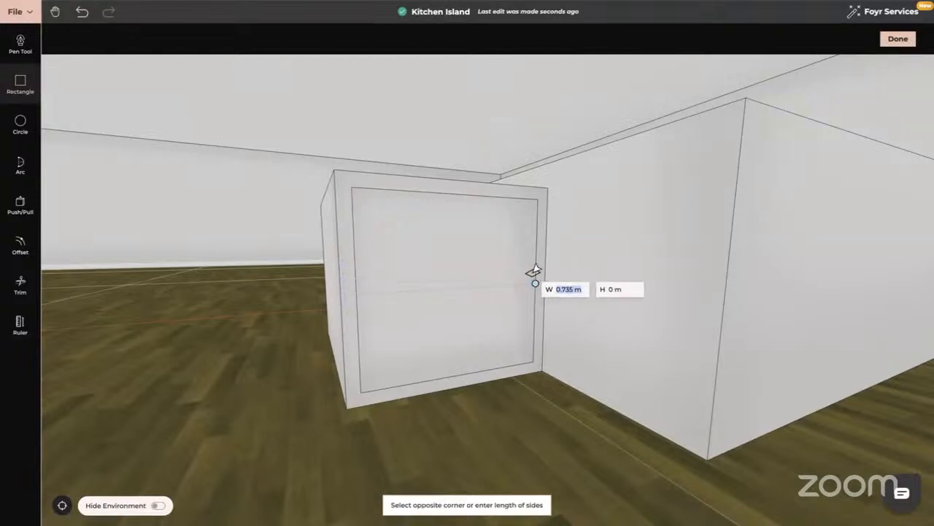
key("Tab")
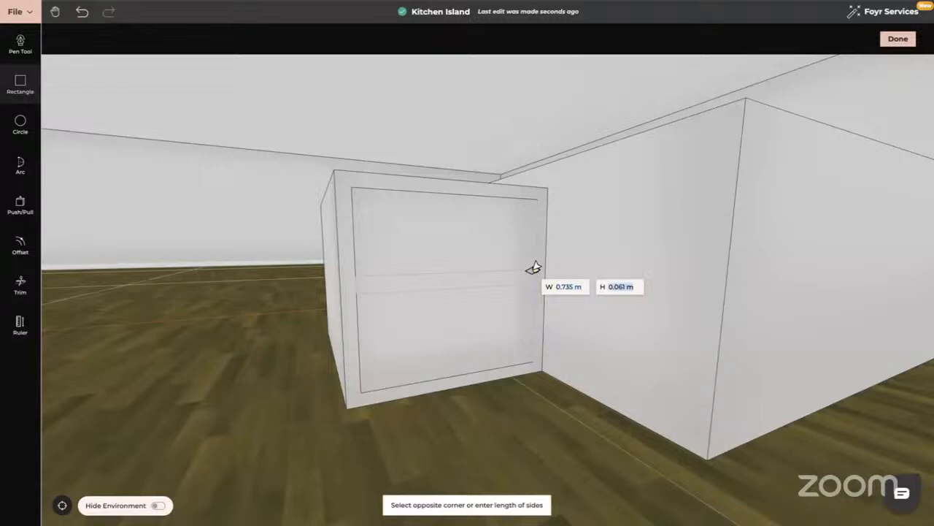
type("0.03")
key("Return")
key("Escape")
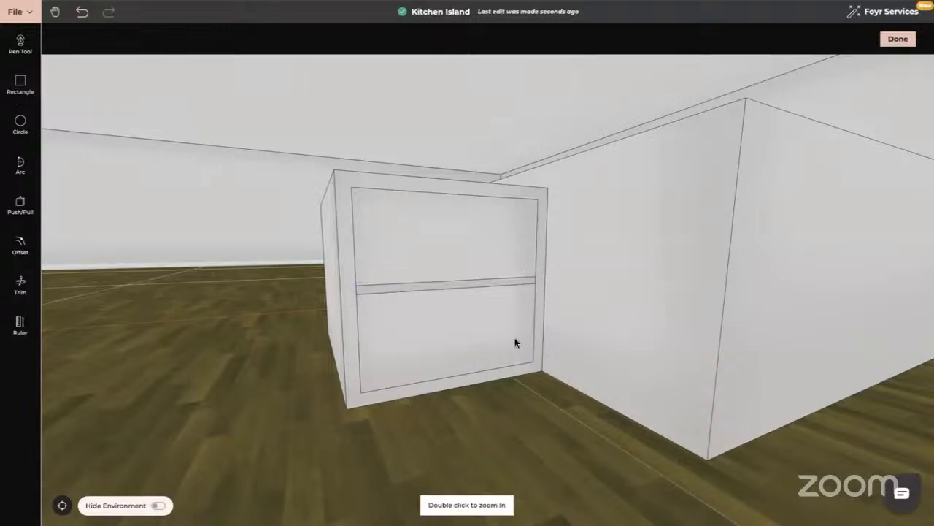
- Replace the shelf rectangle with two lines offset upward from the frame's inner bottom edge, the first by 0.32 m, using Line Offset
left_click_drag(516, 343, 486, 343)
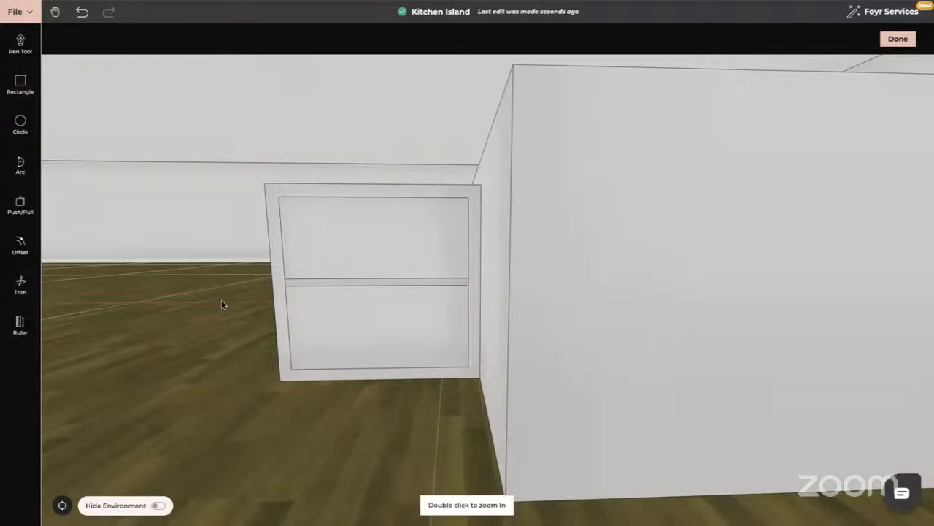
left_click(82, 16)
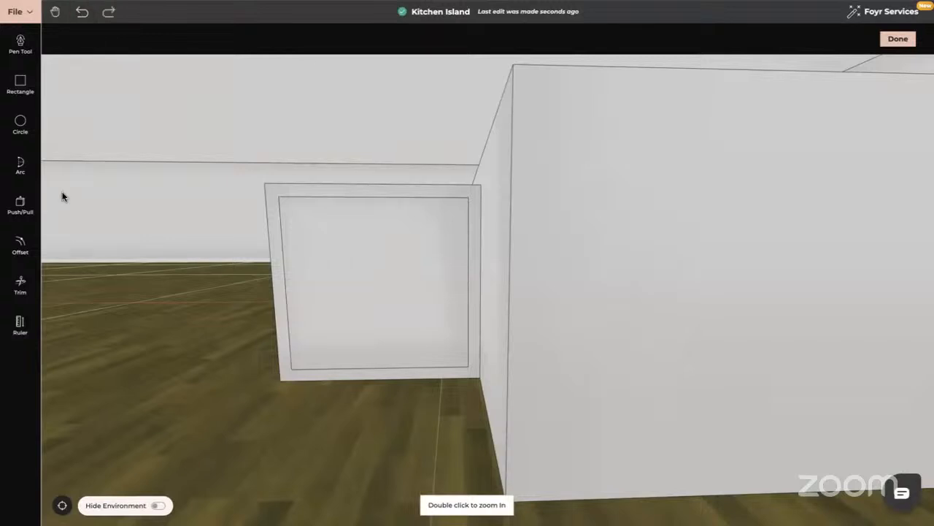
left_click(22, 246)
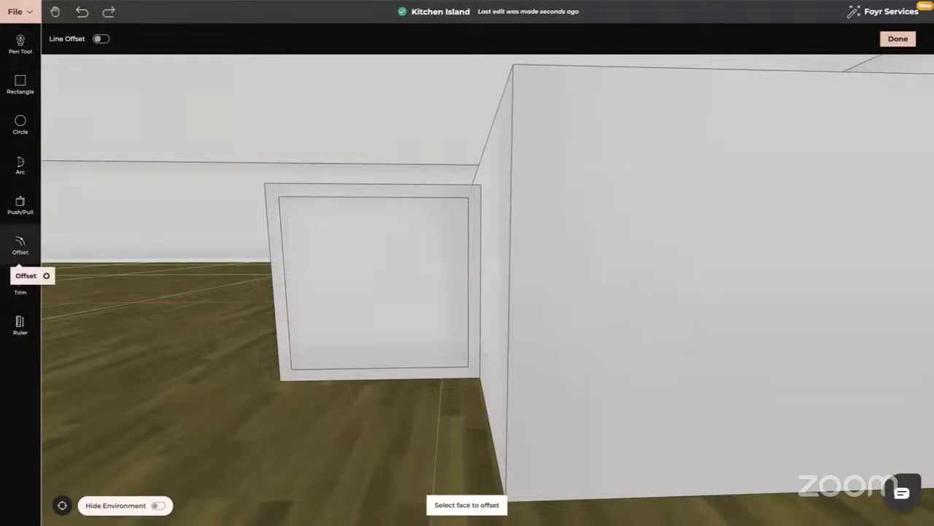
left_click(101, 39)
left_click(371, 363)
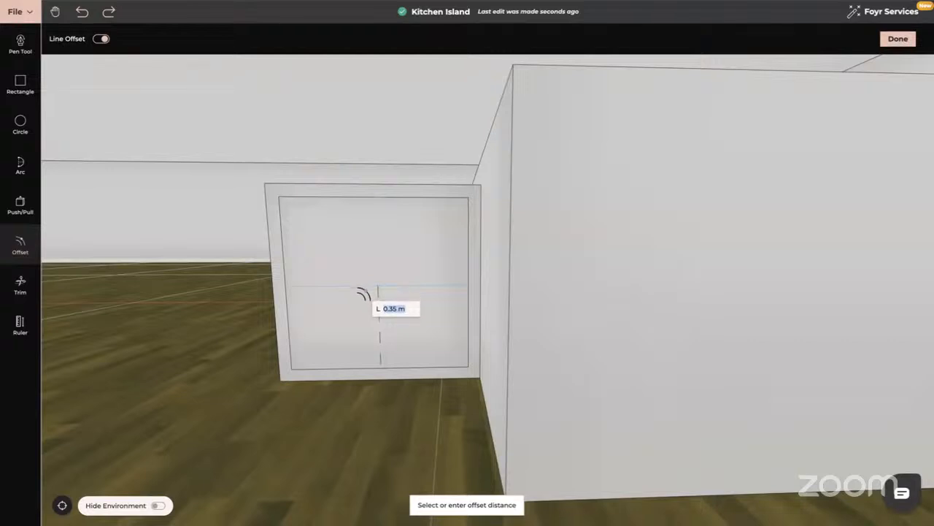
type("0.32")
key("Return")
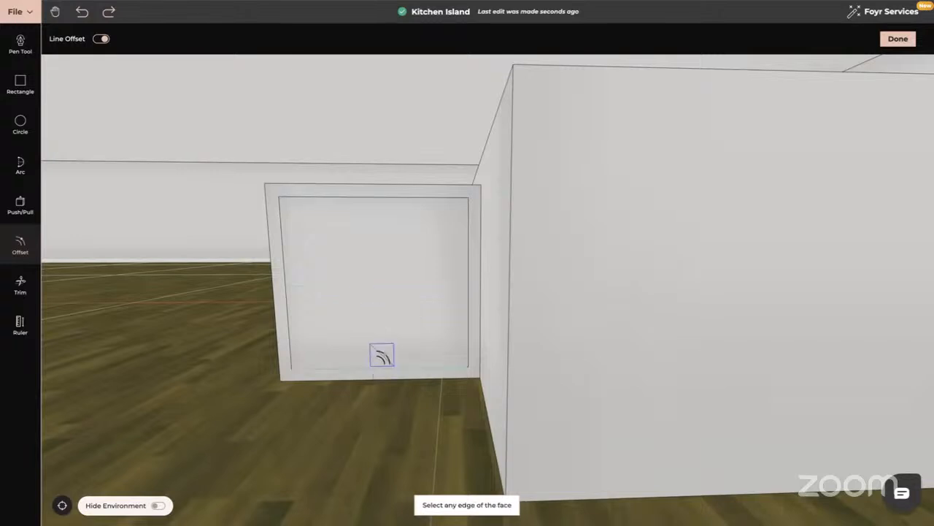
left_click(382, 364)
type("0.32")
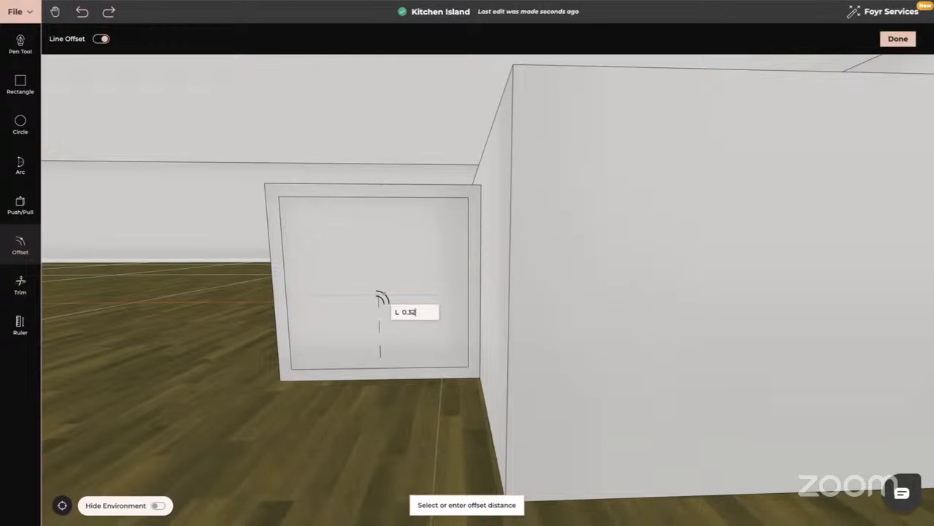
key("Return")
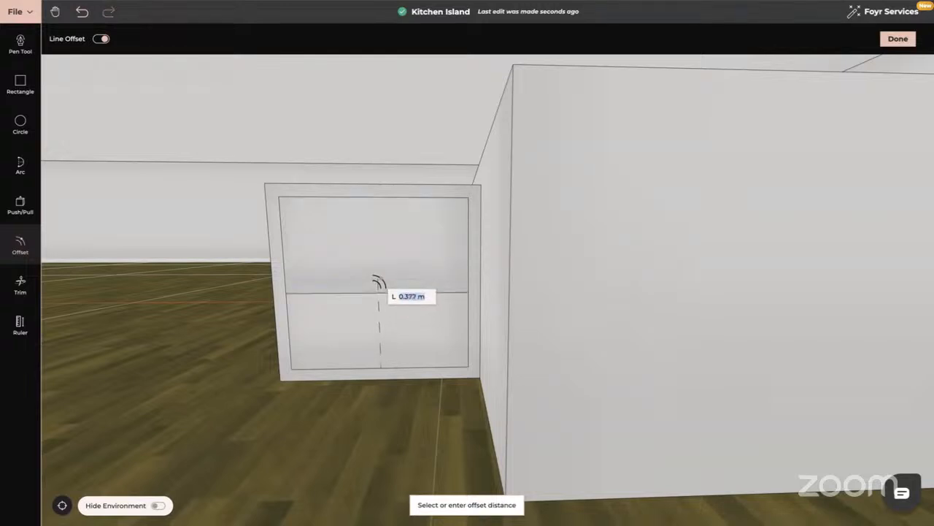
type("0.35")
key("Return")
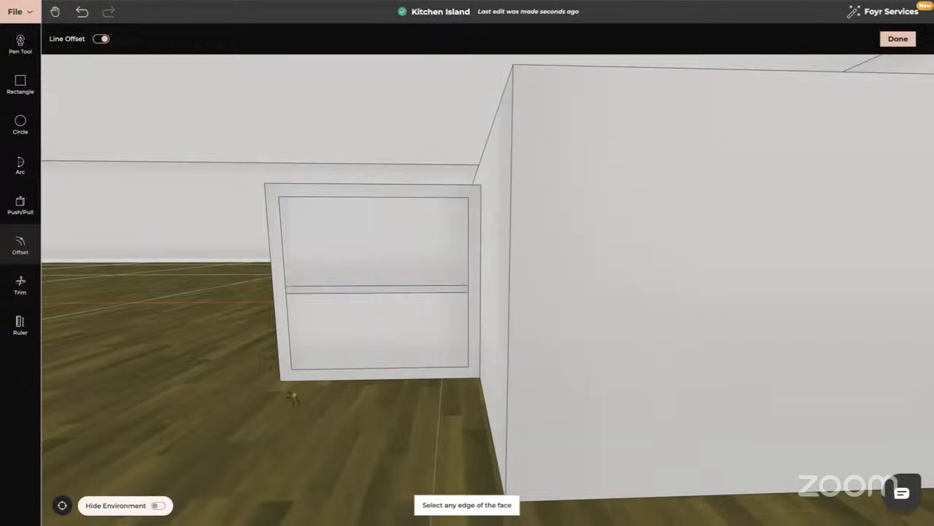
- Push the panels above and below the shelf strip inward to form two open compartments of equal depth
left_click_drag(294, 397, 343, 396)
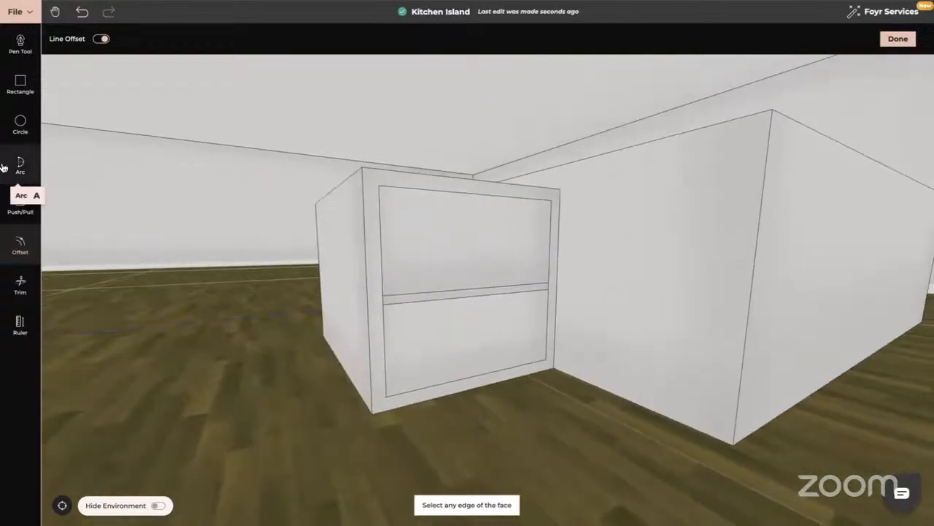
left_click(20, 207)
left_click(442, 256)
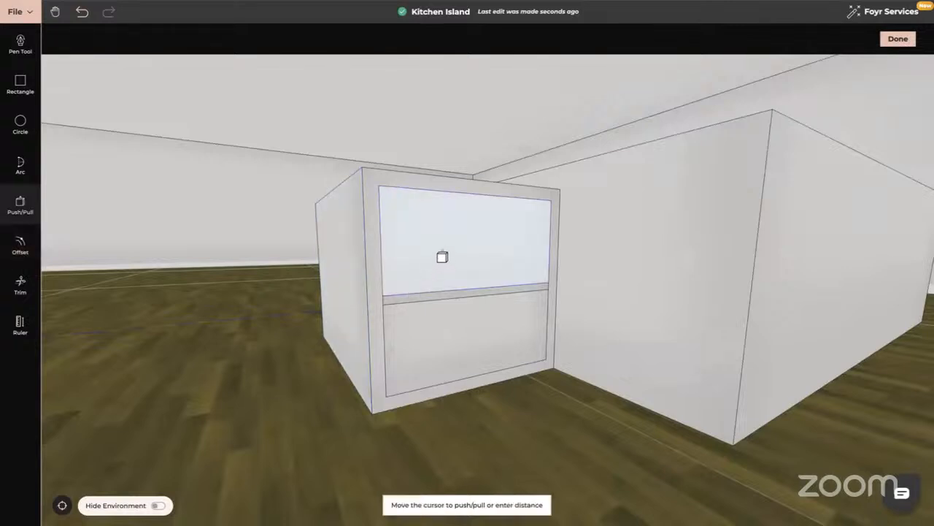
type("0")
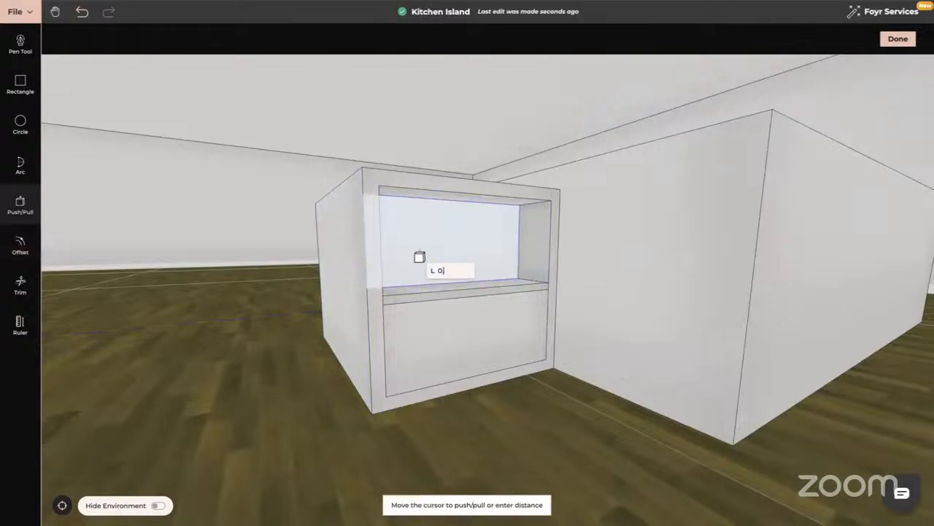
key("Return")
left_click(447, 337)
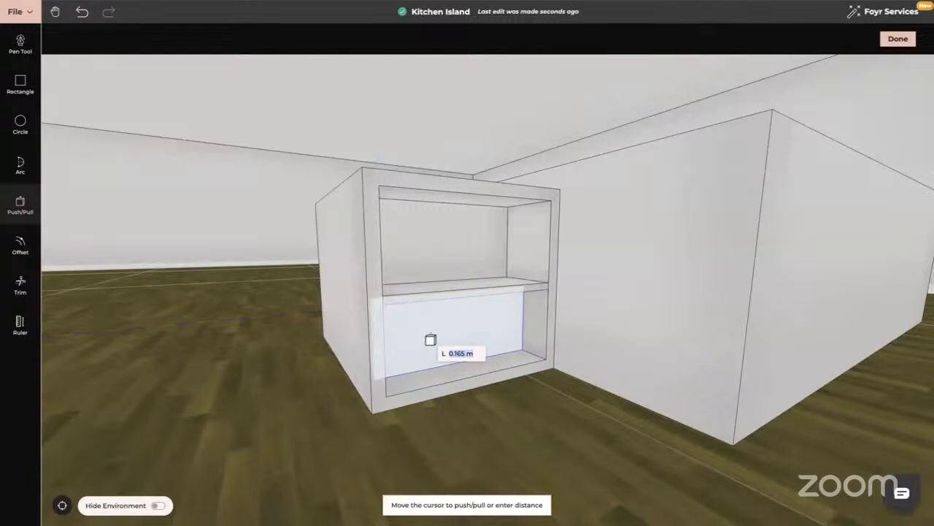
type("0.5")
key("Return")
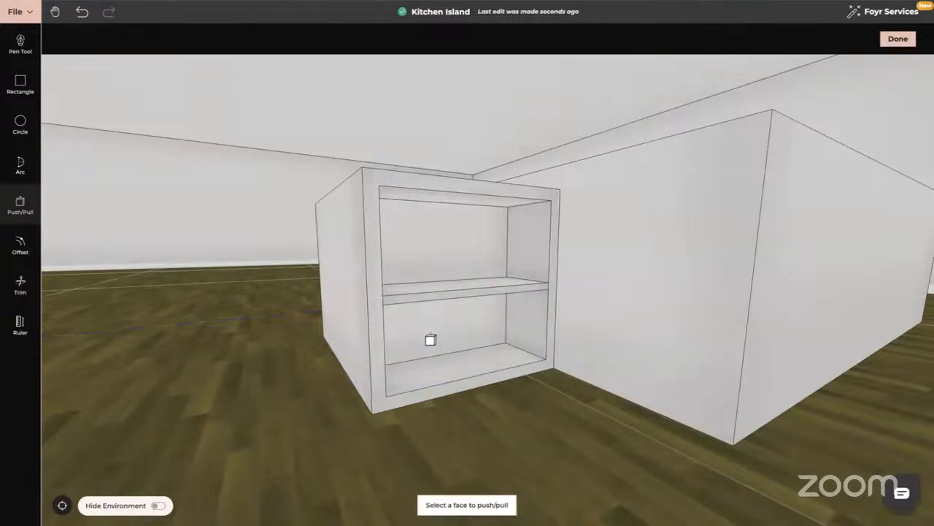
key("Escape")
left_click_drag(490, 374, 455, 372)
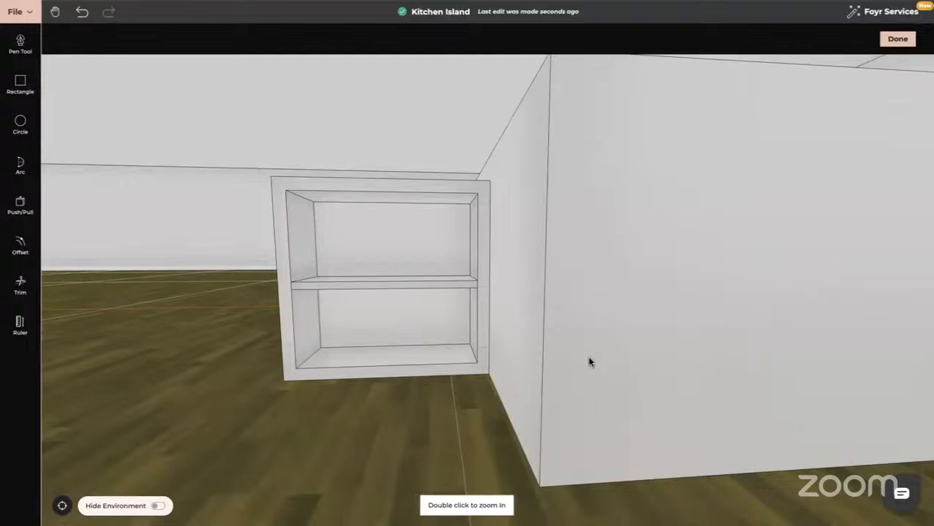
left_click_drag(589, 358, 588, 363)
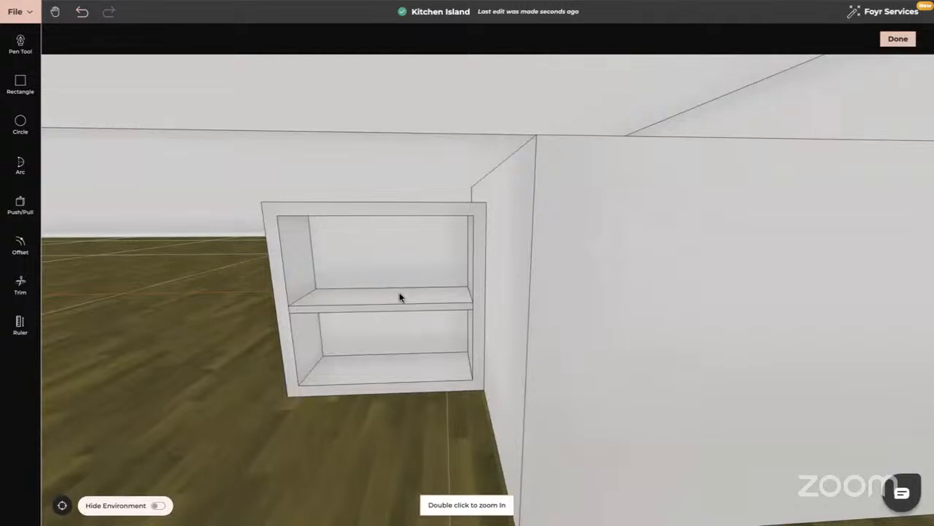
left_click_drag(417, 355, 418, 343)
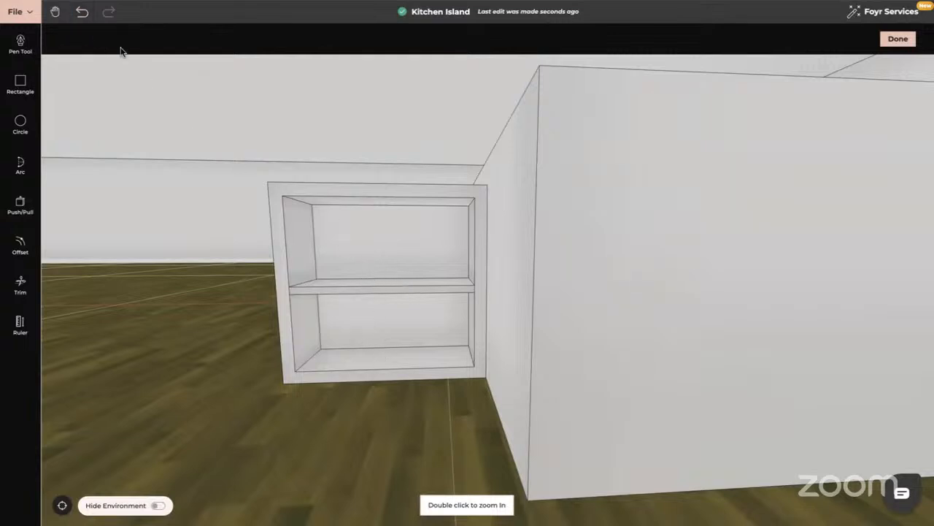
- Undo the compartments, the shelf lines and the frame offset, back to the plain short back face
left_click(81, 13)
left_click(82, 13)
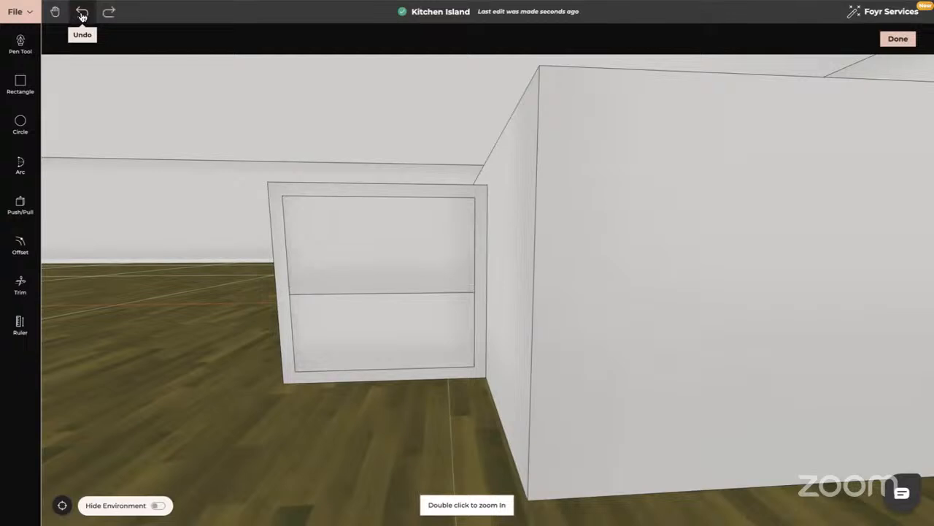
left_click(82, 13)
left_click(82, 13)
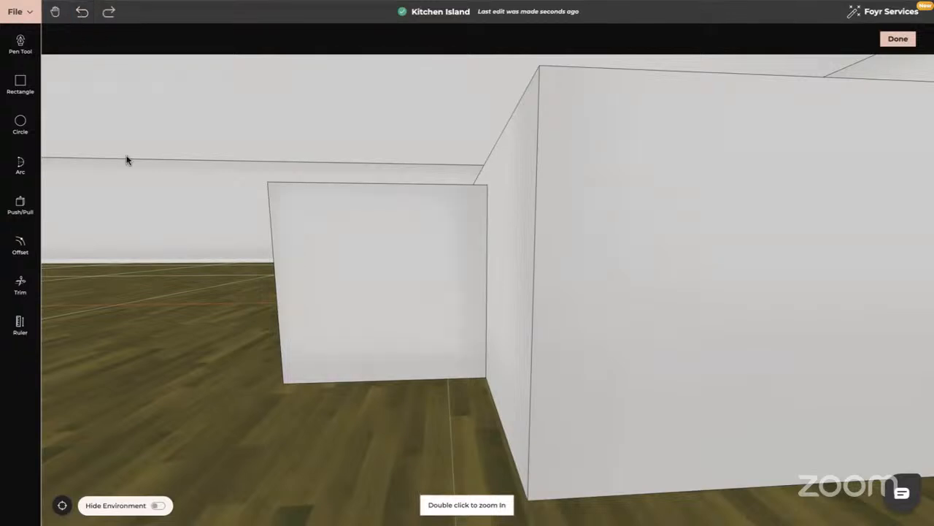
- With Line Offset on, offset the back face's left vertical edge about 0.418 m to split the face into two door panels
left_click(21, 246)
left_click(101, 39)
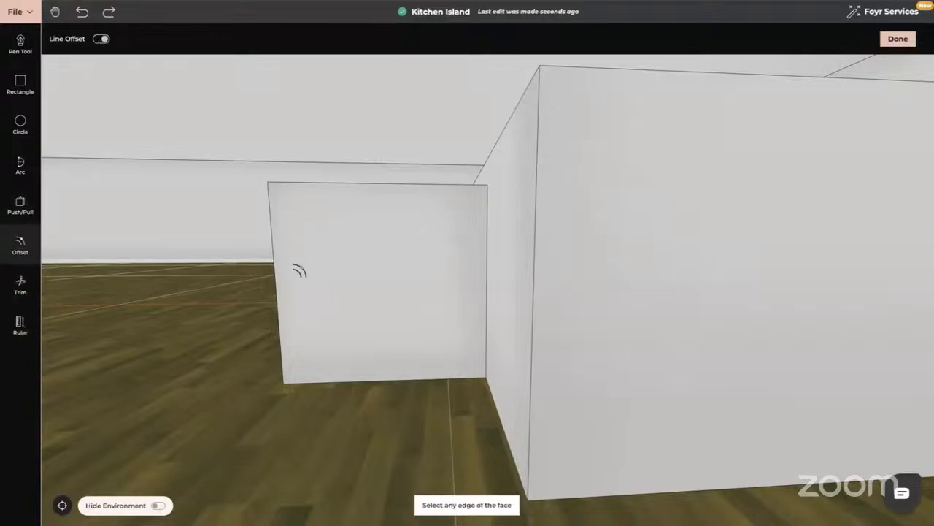
left_click(281, 272)
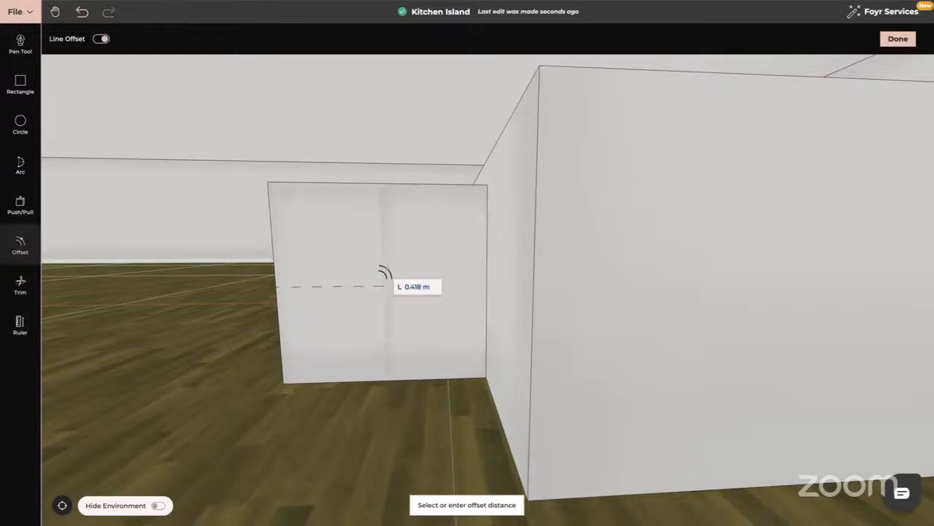
left_click(384, 278)
- Offset the outlines of both door panels inward by about 0.02 m, with Line Offset off
left_click(30, 246)
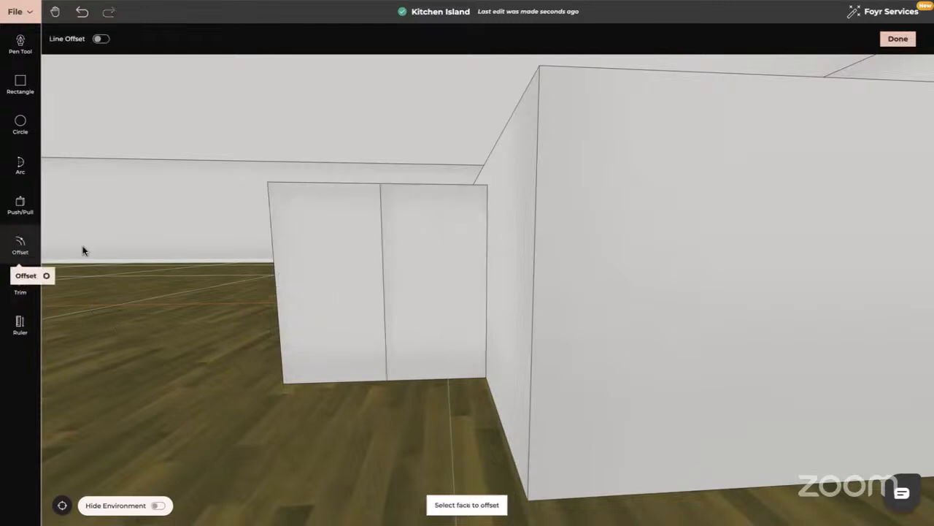
left_click(305, 305)
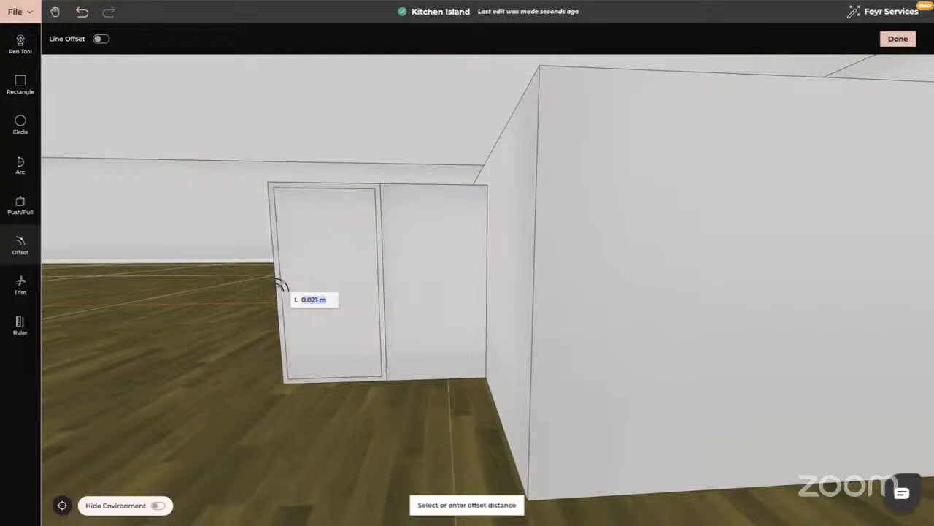
left_click(277, 283)
left_click(447, 281)
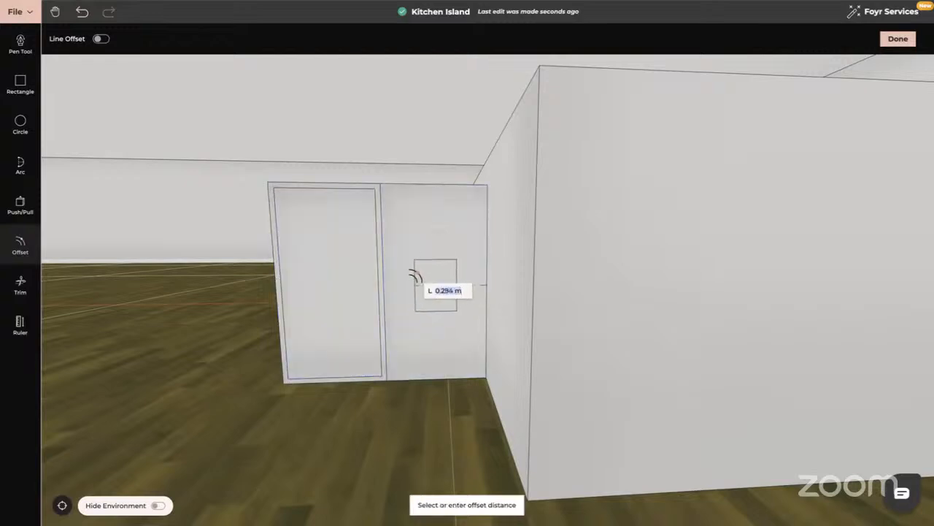
left_click(483, 281)
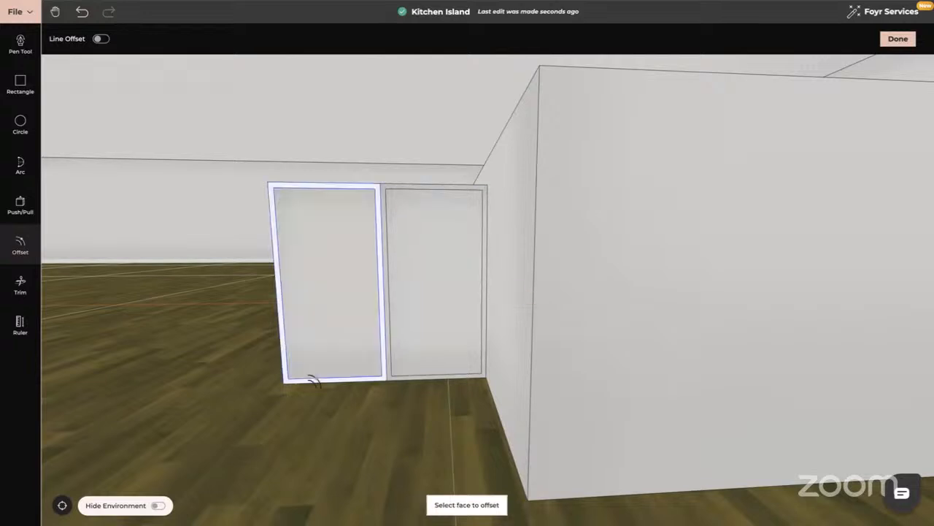
- Push the inner panels of both cabinet doors slightly inward, the right one by about 0.011 m
left_click_drag(136, 366, 160, 365)
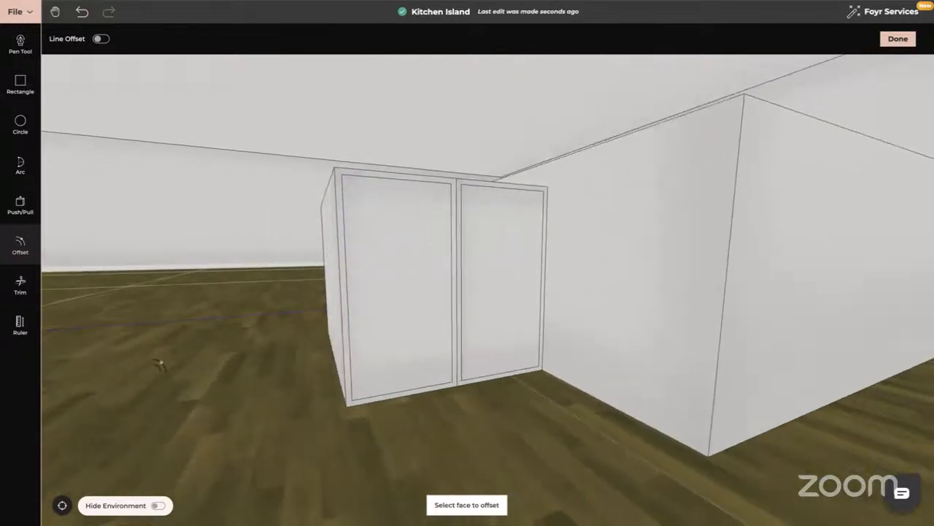
left_click(20, 204)
left_click(376, 258)
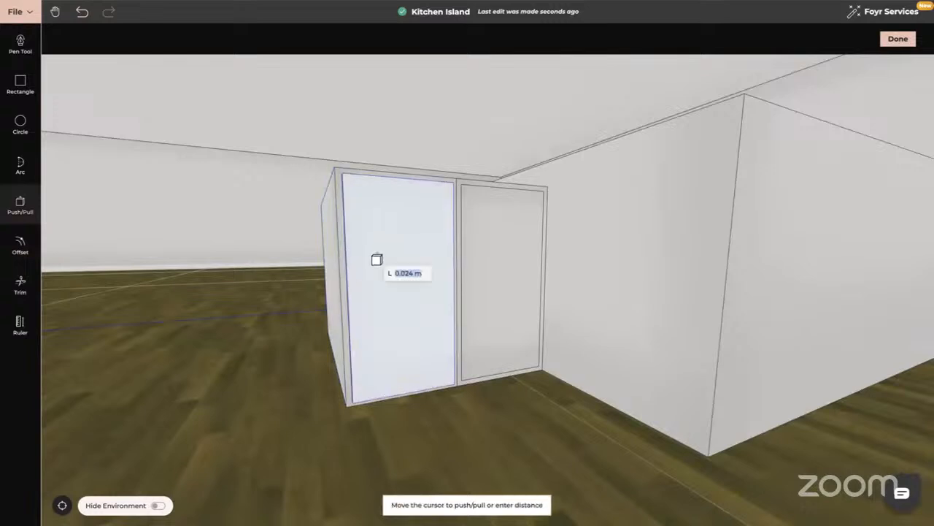
left_click(375, 260)
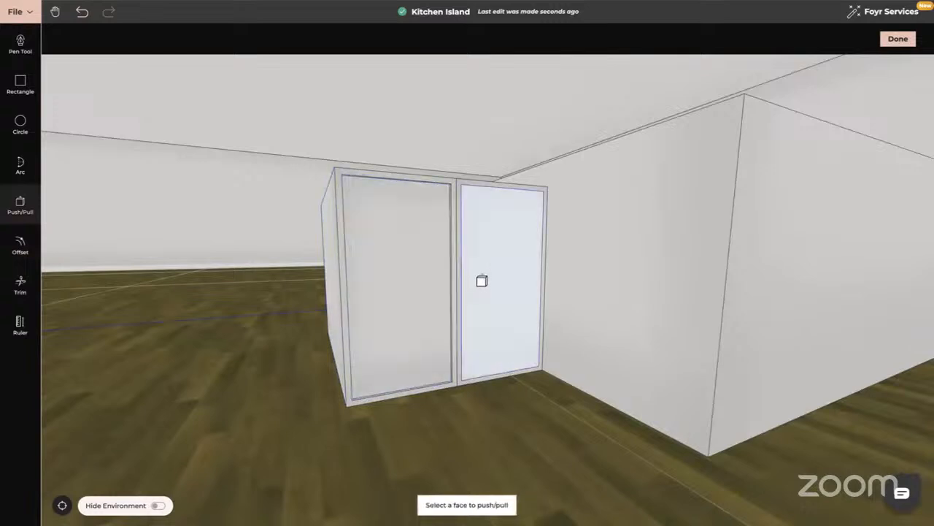
left_click(492, 267)
left_click(493, 268)
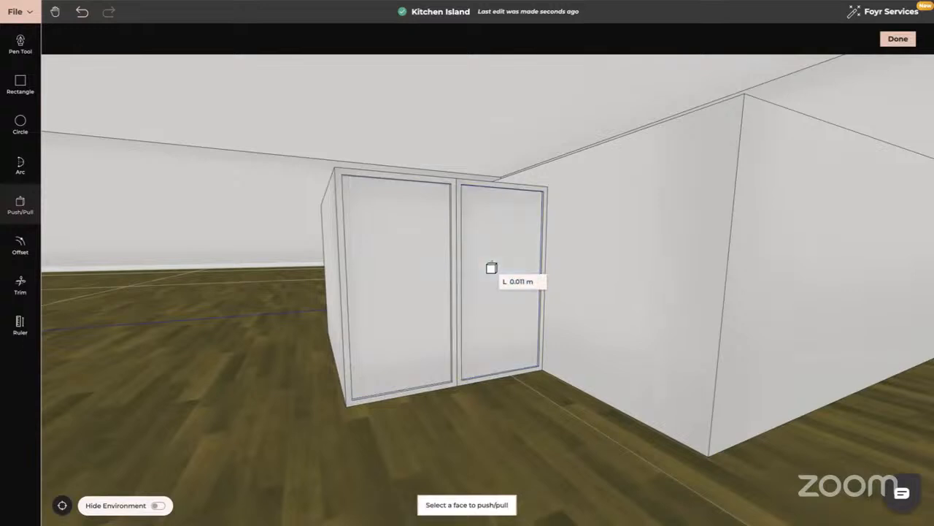
key("Escape")
- With Line Offset on, offset the bottom edge of the island's long face upward to split off a narrow toe-kick strip
left_click_drag(563, 341, 538, 341)
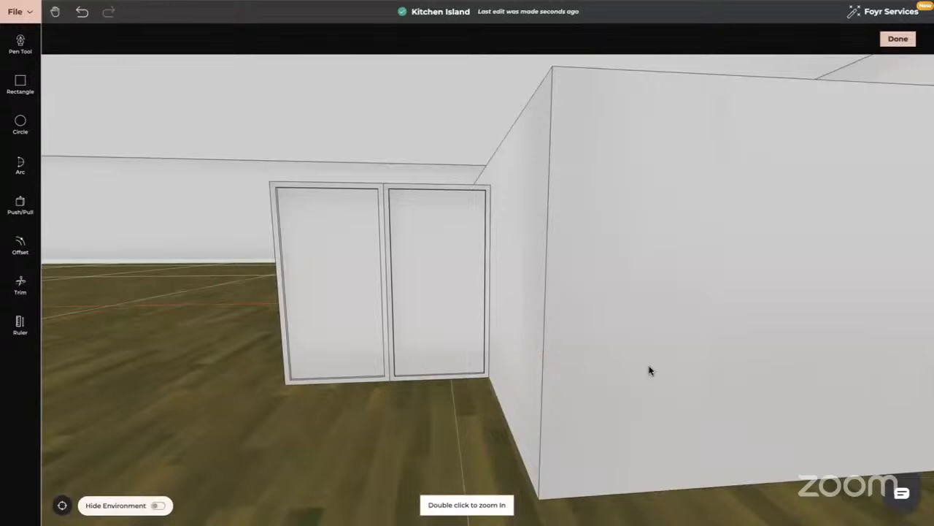
left_click_drag(649, 371, 533, 373)
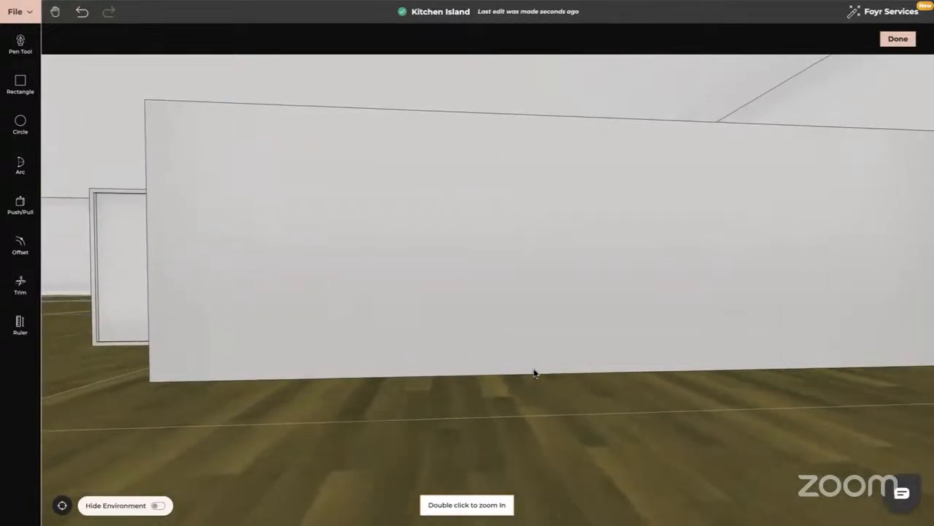
left_click(21, 246)
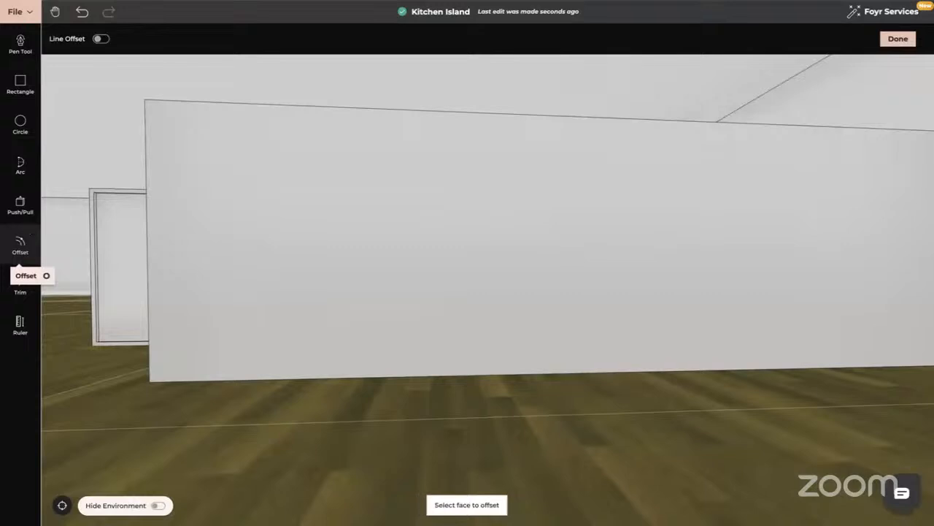
left_click(100, 39)
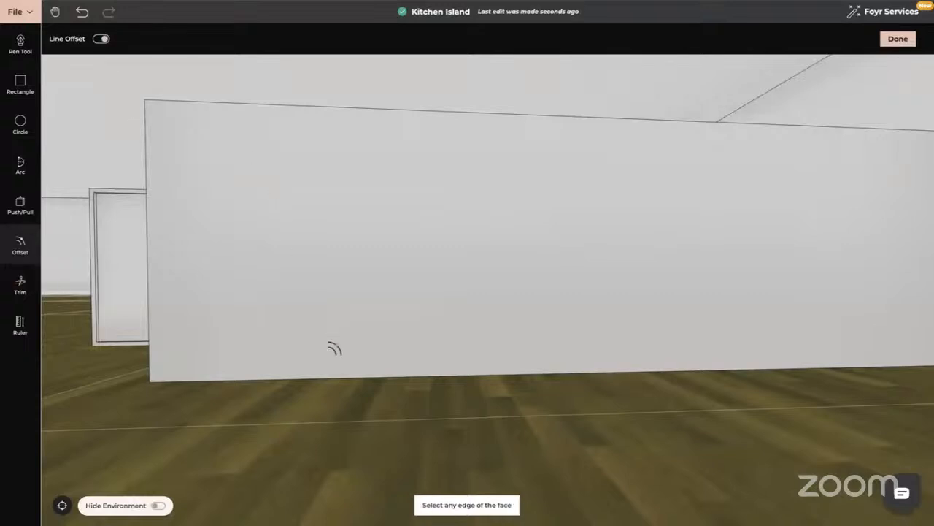
left_click(340, 372)
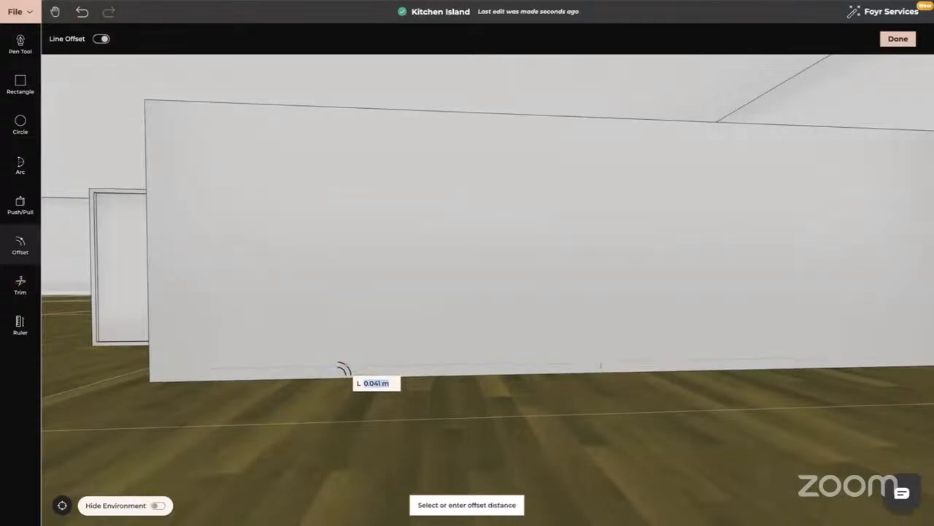
type("0")
key("Return")
left_click_drag(228, 408, 324, 402)
key("Escape")
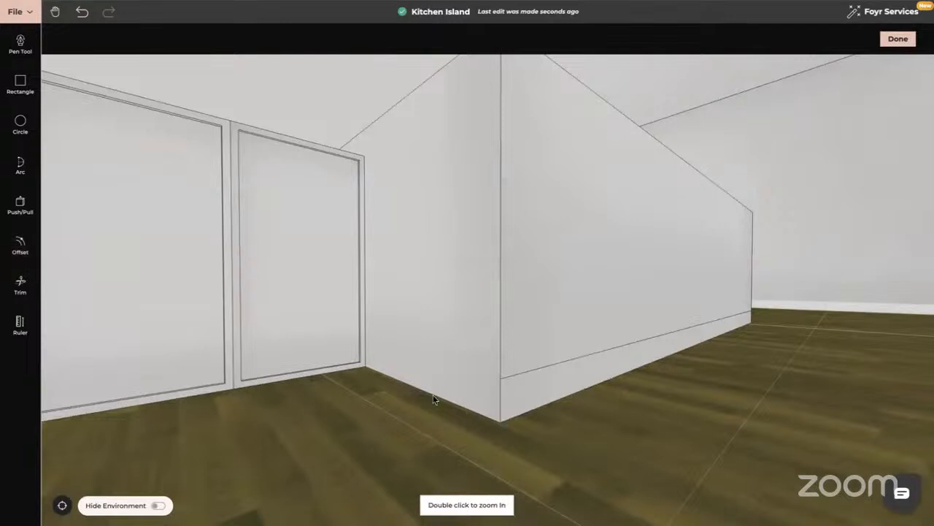
- Push the toe-kick strip along the base of the long face inward so it is recessed
left_click(18, 252)
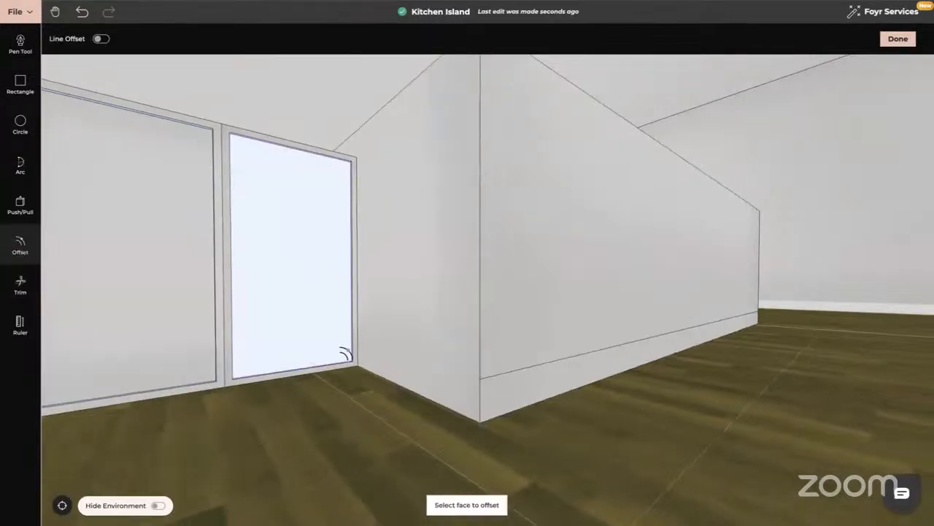
left_click_drag(344, 358, 77, 225)
left_click(20, 202)
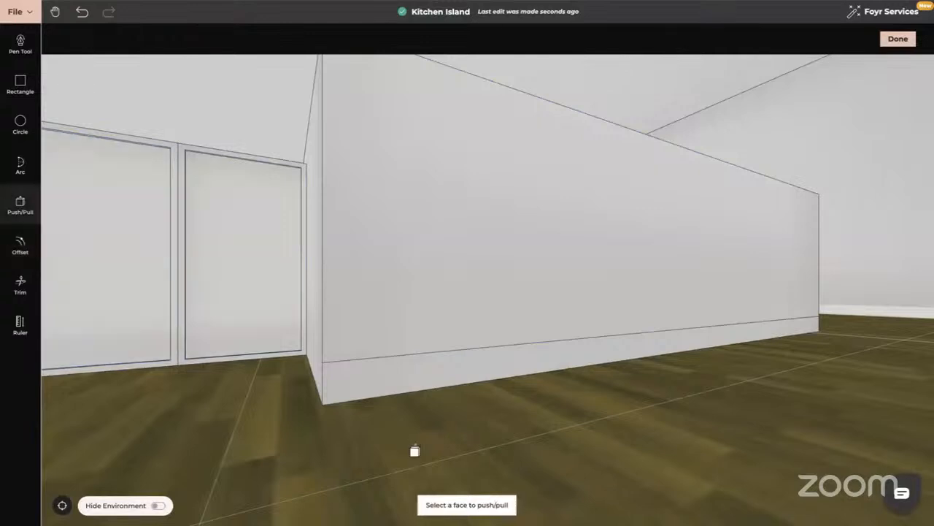
left_click(429, 374)
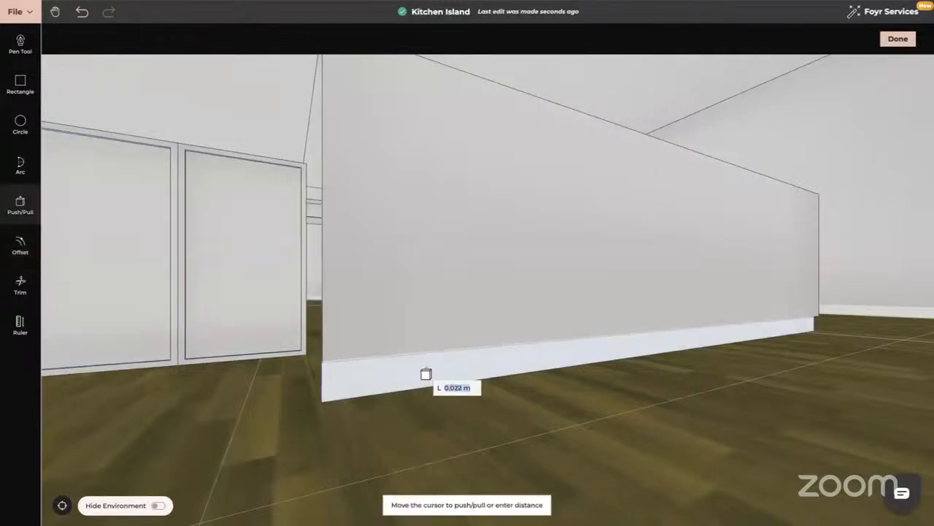
type("0")
key("Return")
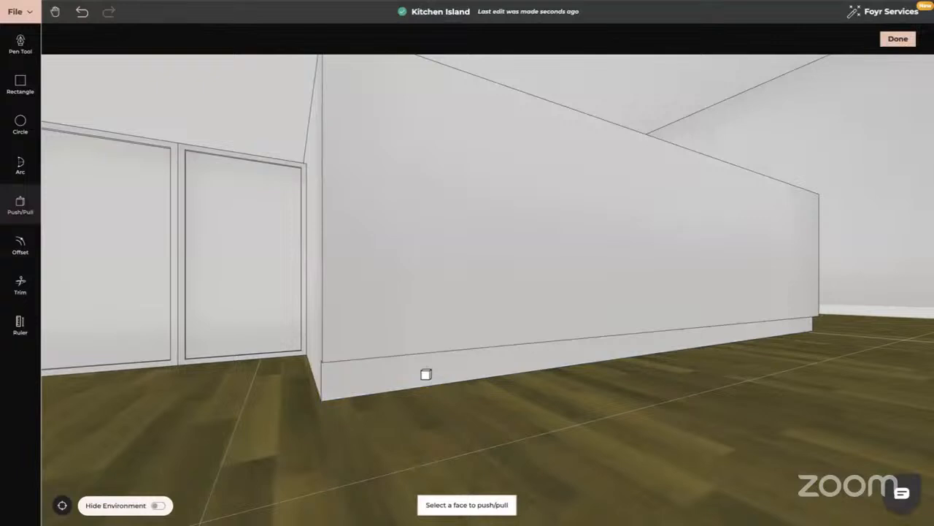
key("Escape")
- With Line Offset on, offset the long face's left vertical edge by 1 m to split off a door section
left_click_drag(471, 426, 449, 426)
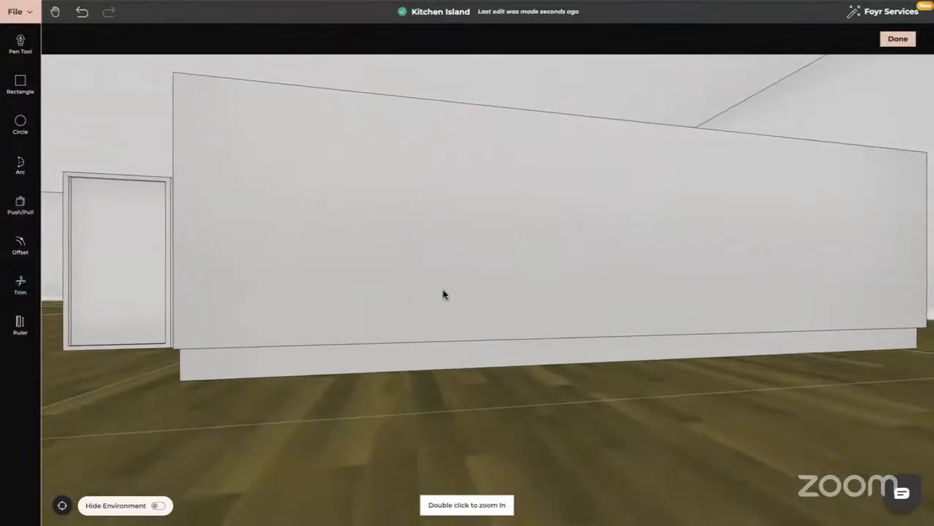
left_click_drag(442, 291, 332, 153)
left_click_drag(223, 241, 280, 252)
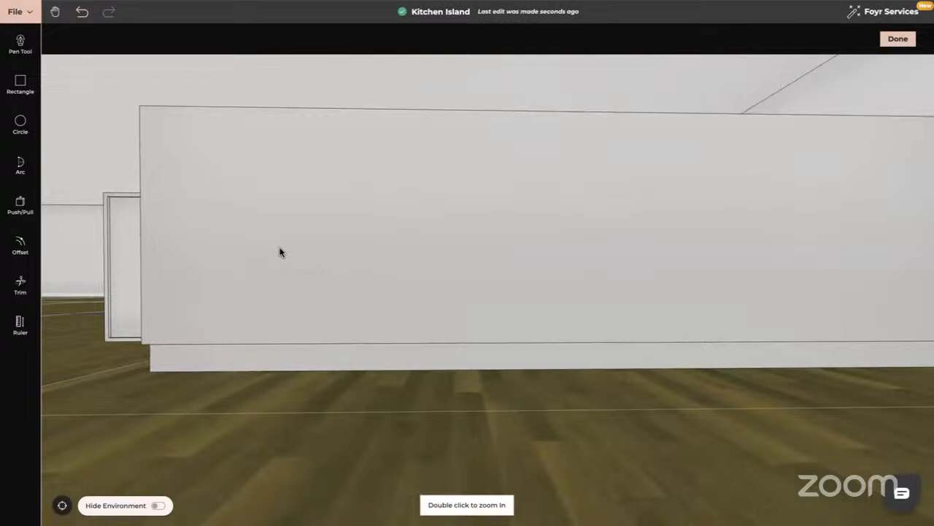
left_click(20, 243)
left_click(101, 38)
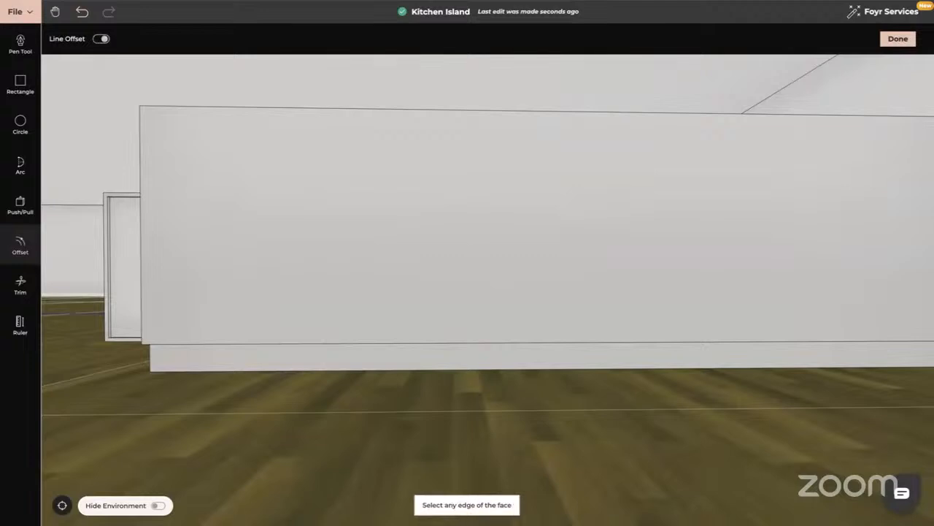
left_click(141, 173)
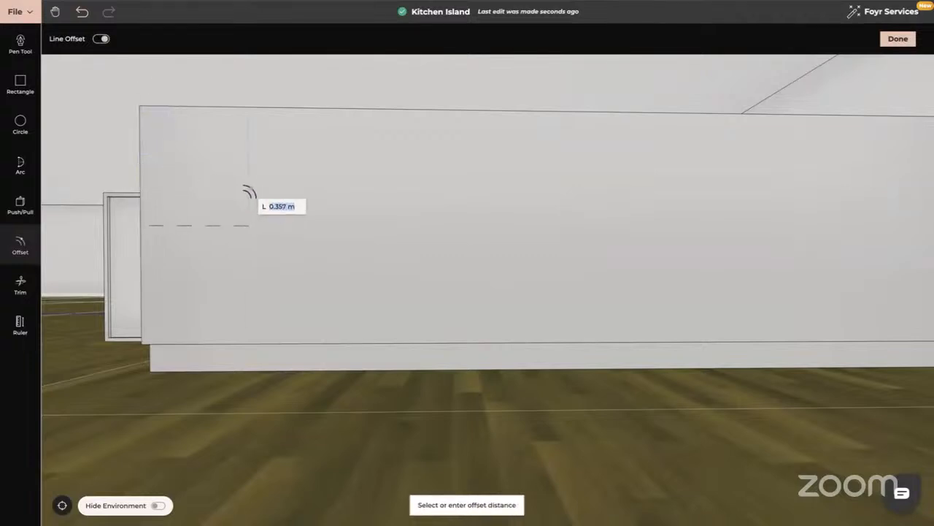
type("1")
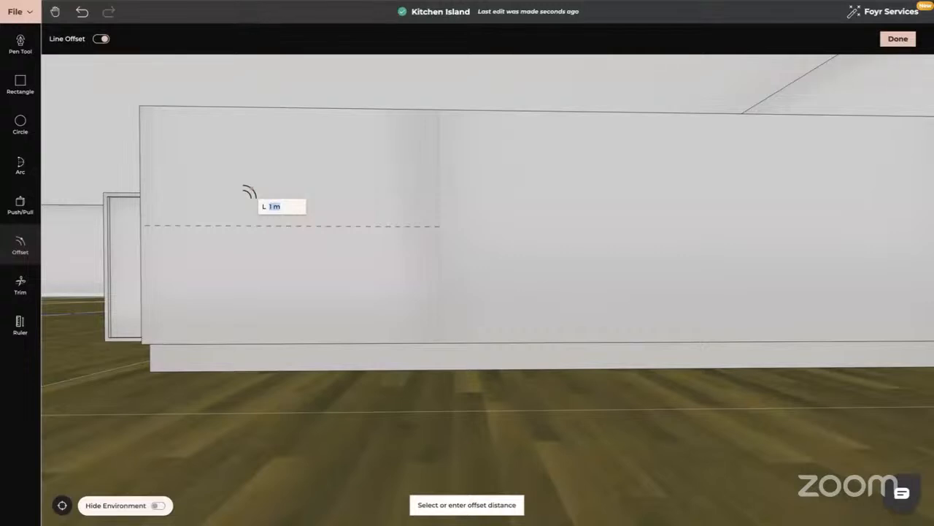
key("Return")
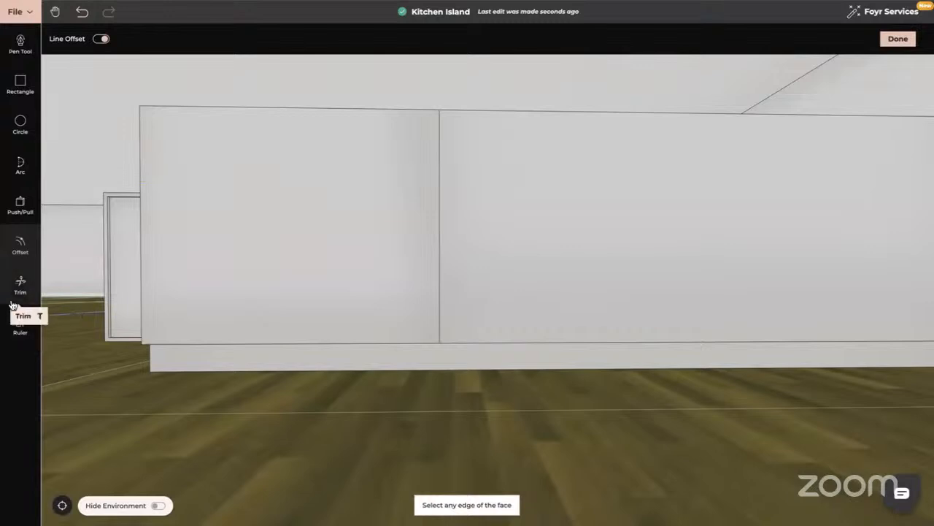
- With Line Offset off, offset the outline of the 1 m section slightly inward to leave a thin border around the panel
left_click(20, 237)
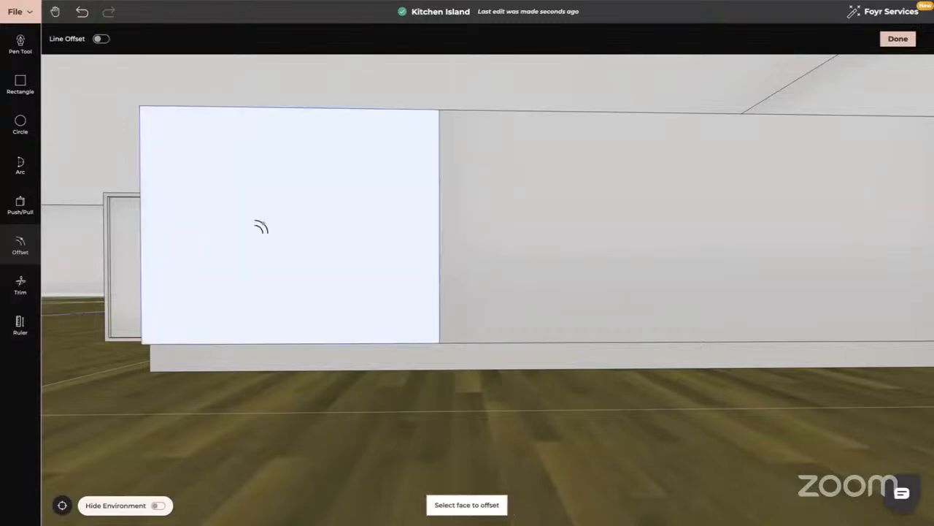
left_click(261, 223)
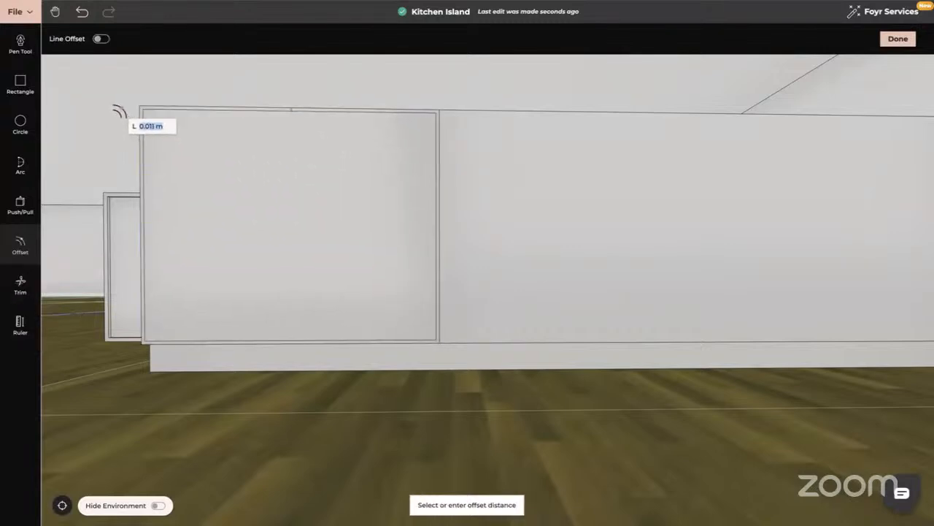
left_click(117, 109)
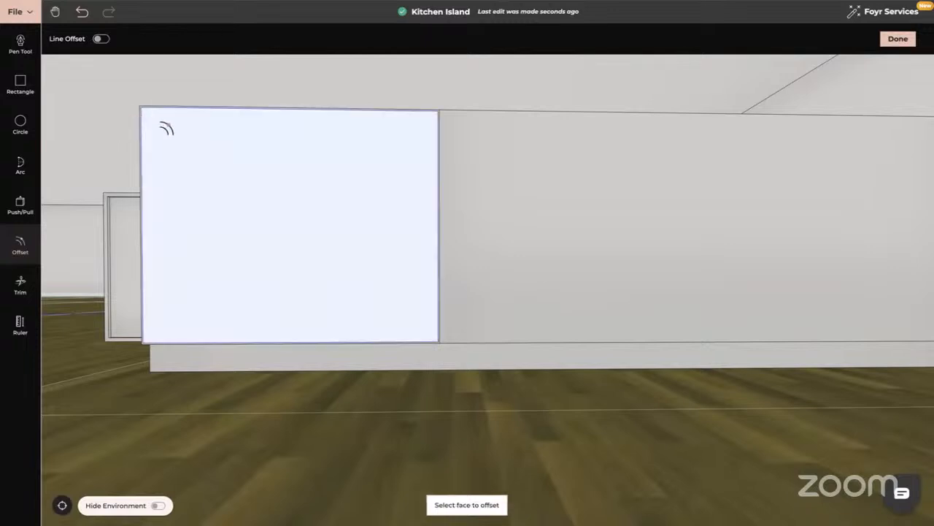
key("Escape")
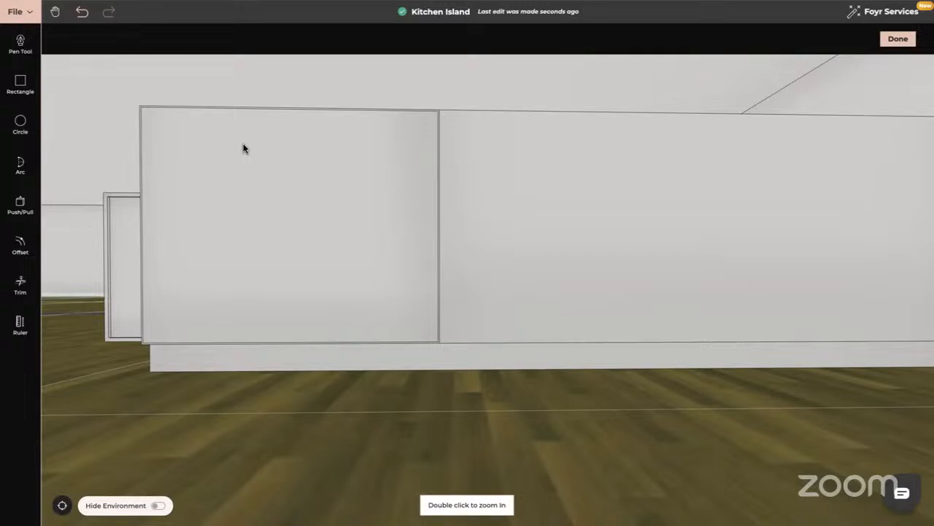
- Push/Pull the panel inside the thin border of the 1 m section by 0.02 m
left_click_drag(231, 198, 249, 202)
left_click(33, 210)
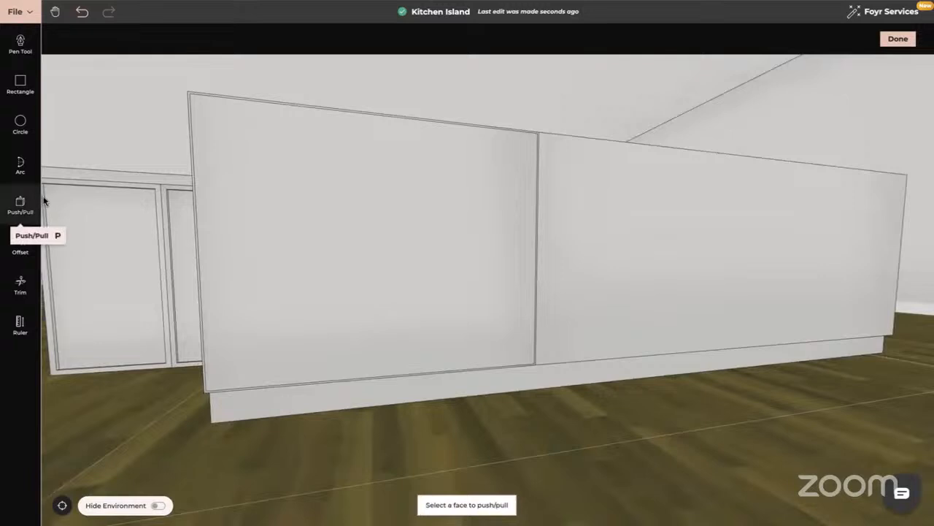
left_click(306, 205)
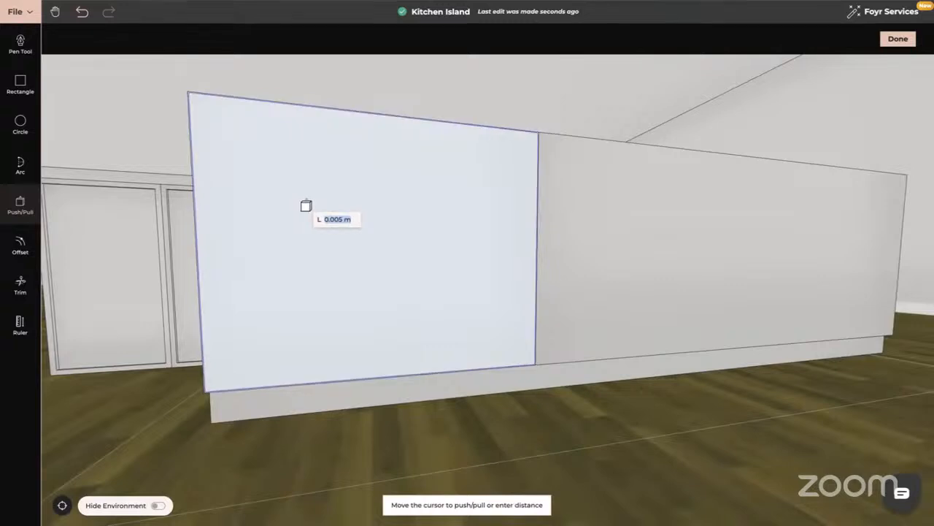
type("0.02")
key("Return")
key("Escape")
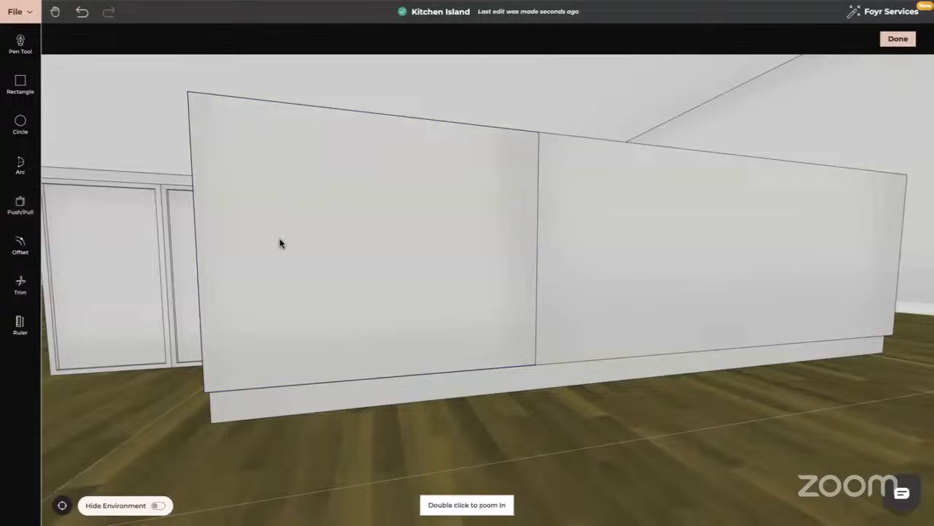
- Offset the raised panel's outline inward twice, the second time by about 0.034 m, to form two nested frames
left_click_drag(279, 240, 297, 240)
left_click_drag(454, 285, 429, 291)
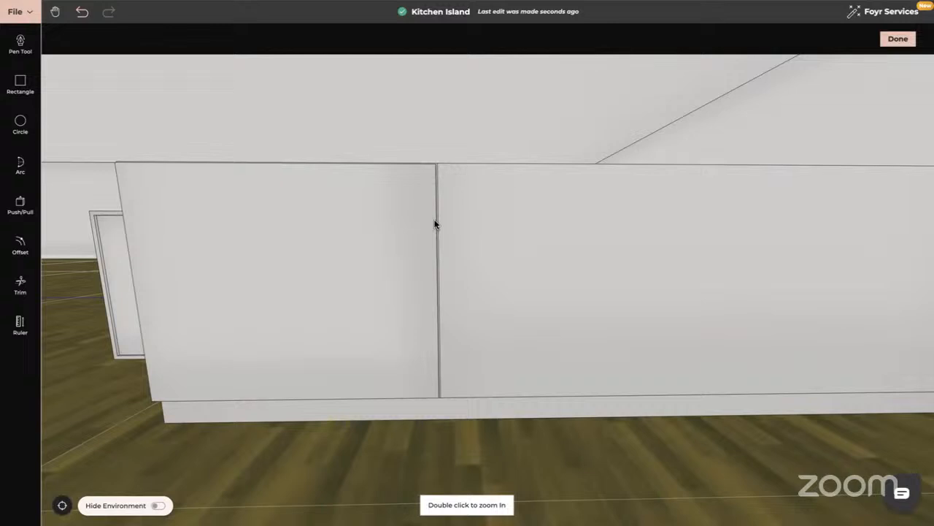
left_click(20, 243)
left_click(314, 254)
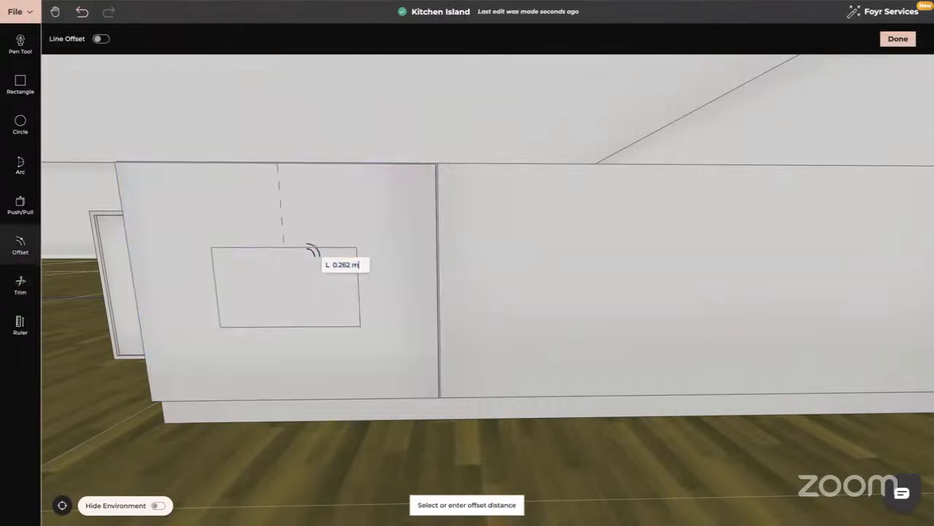
key("Escape")
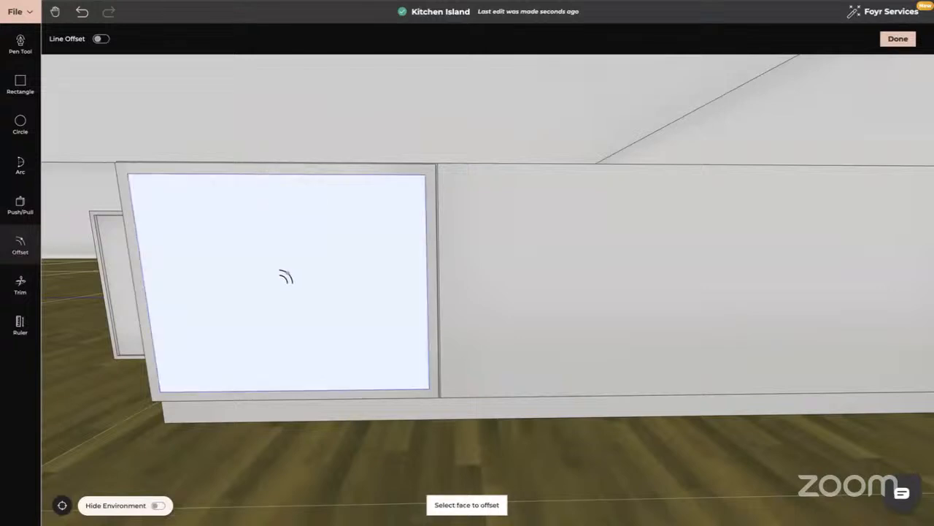
left_click(286, 277)
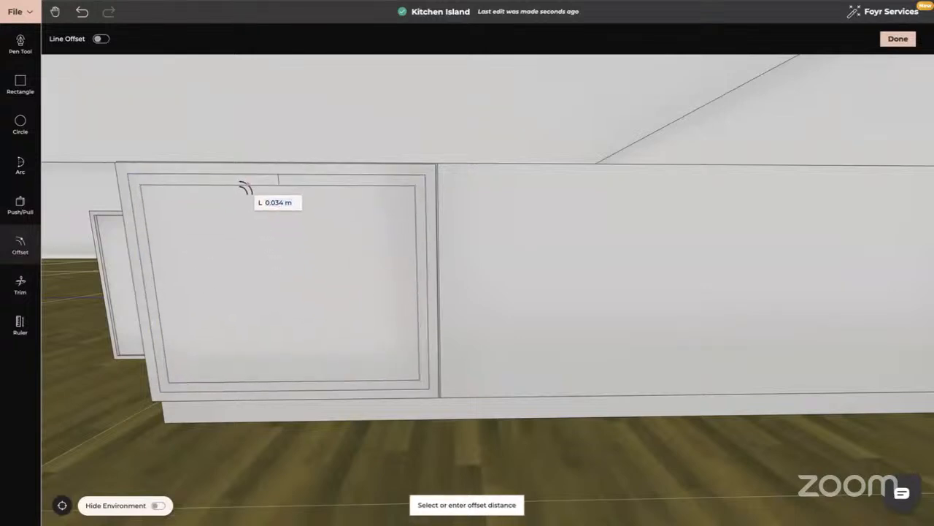
left_click(246, 189)
key("Escape")
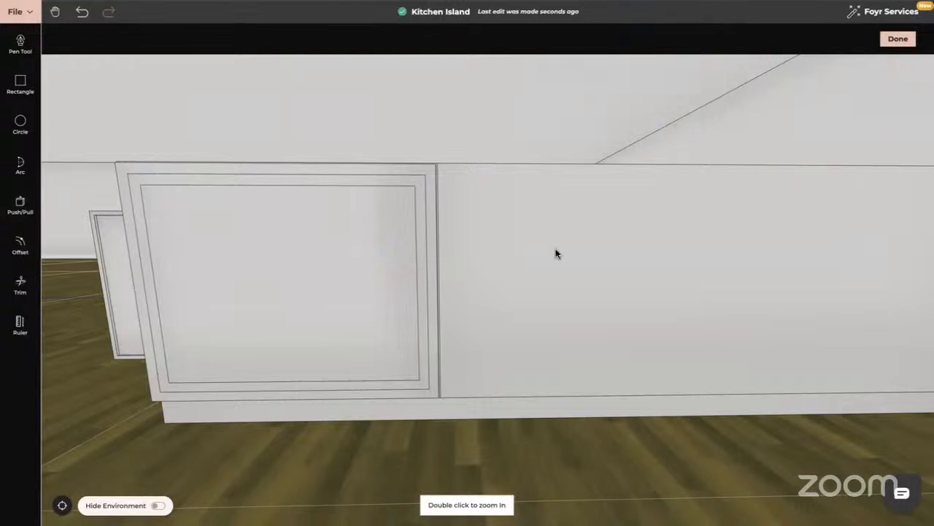
- Push/Pull the innermost panel of the framed door section by about 0.005 m and finish editing the island
mouse_move(555, 249)
left_mouse_down()
mouse_move(530, 252)
mouse_move(572, 249)
left_mouse_up()
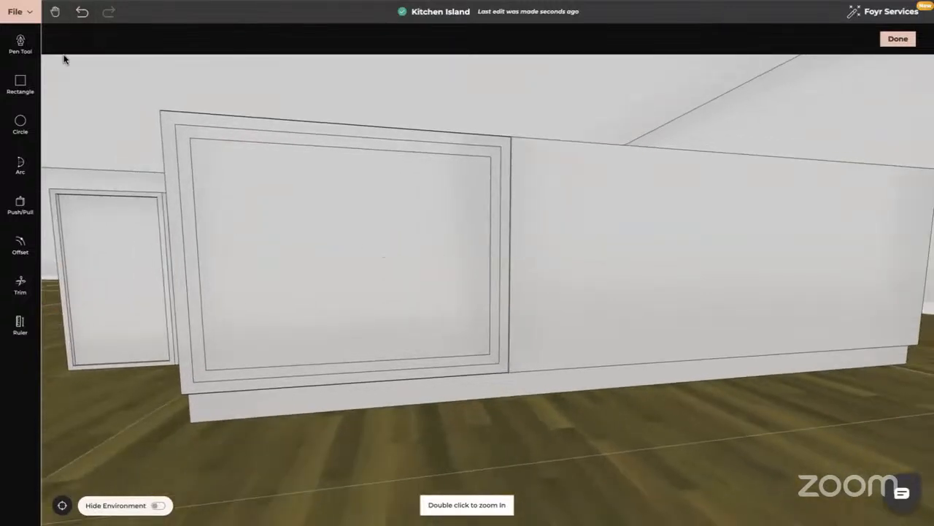
left_click(21, 204)
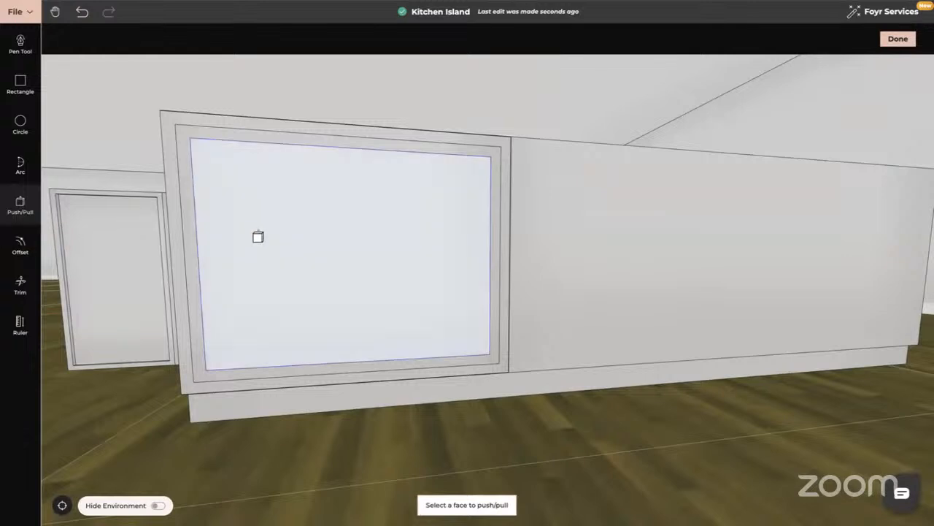
left_click(255, 235)
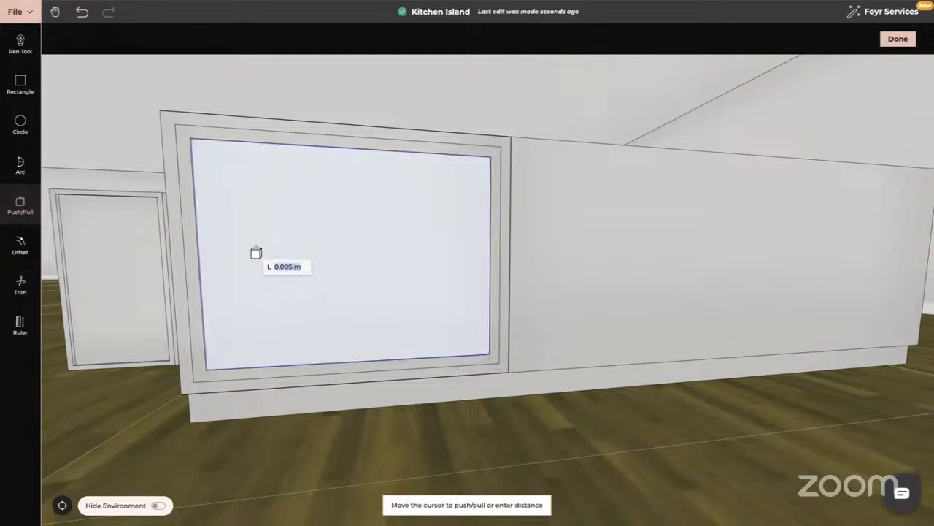
left_click(255, 253)
key("Escape")
left_click_drag(453, 329, 440, 328)
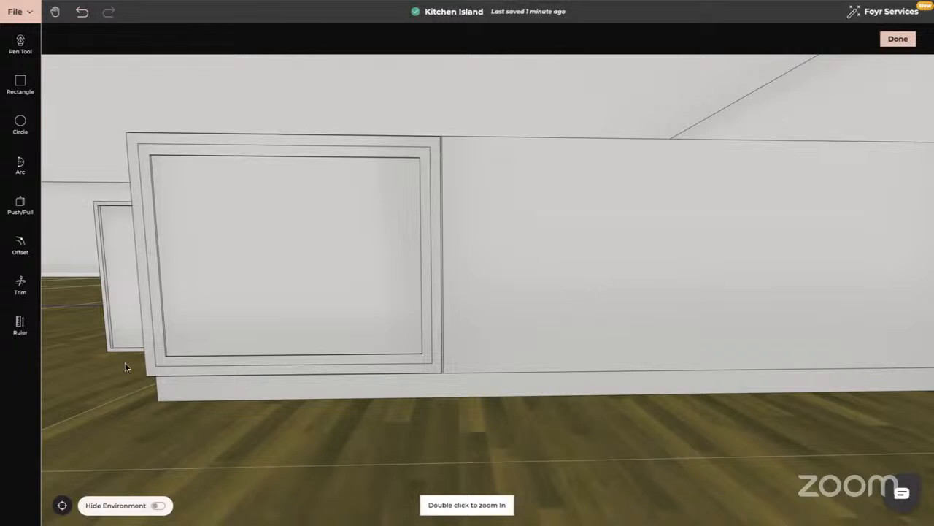
left_click(897, 38)
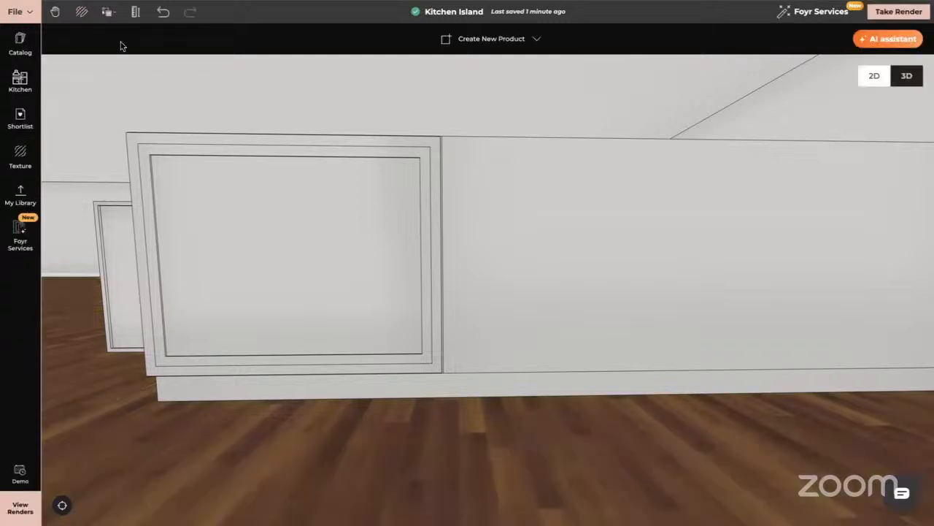
- Browse the kitchen cabinets in the Recessed style for a ready-made front that suits the island
left_click(18, 83)
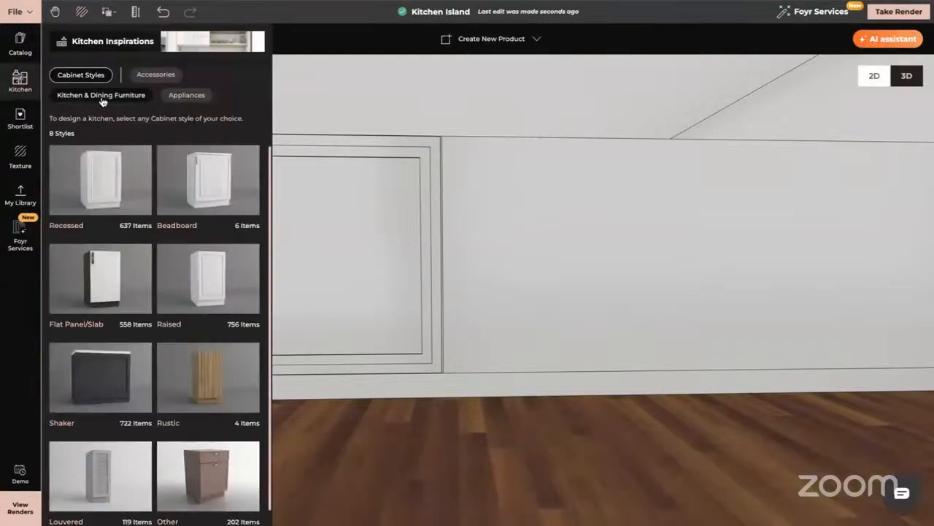
left_click(108, 180)
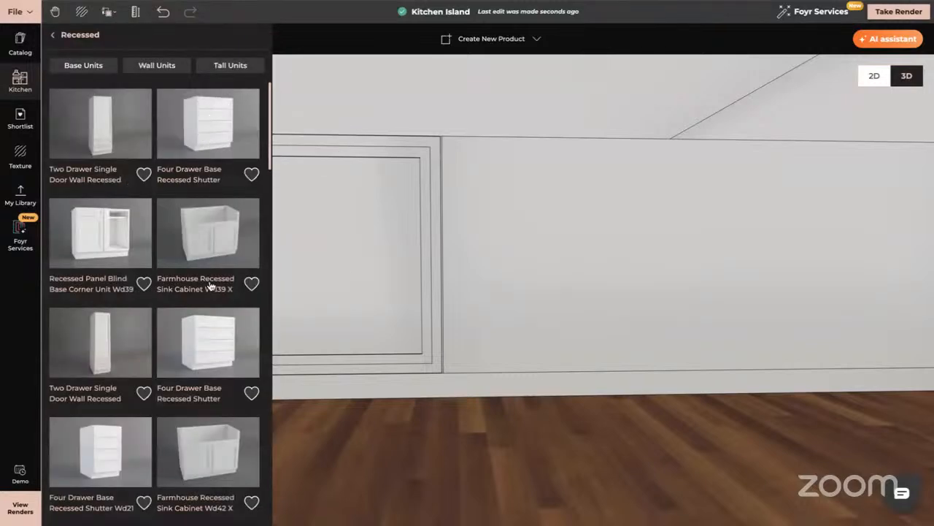
scroll(210, 286, "down", 2)
scroll(210, 286, "down", 4)
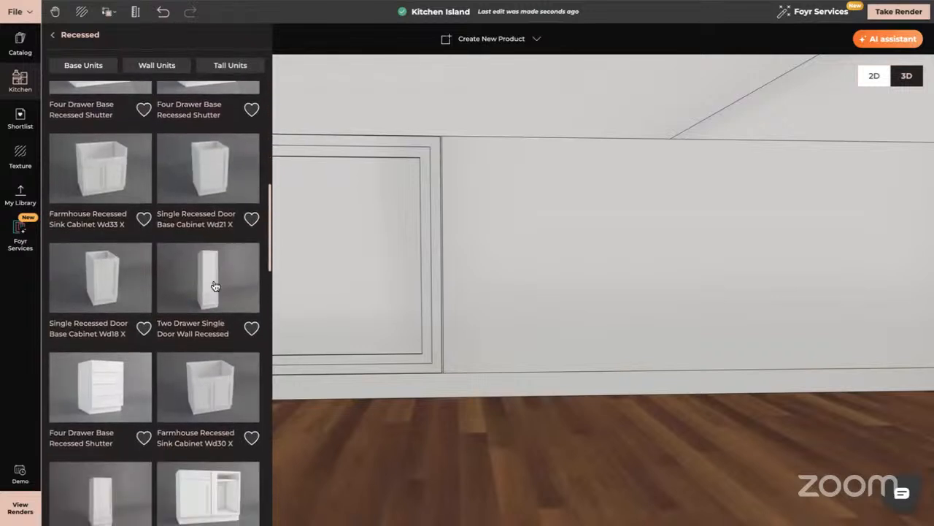
scroll(203, 277, "down", 1)
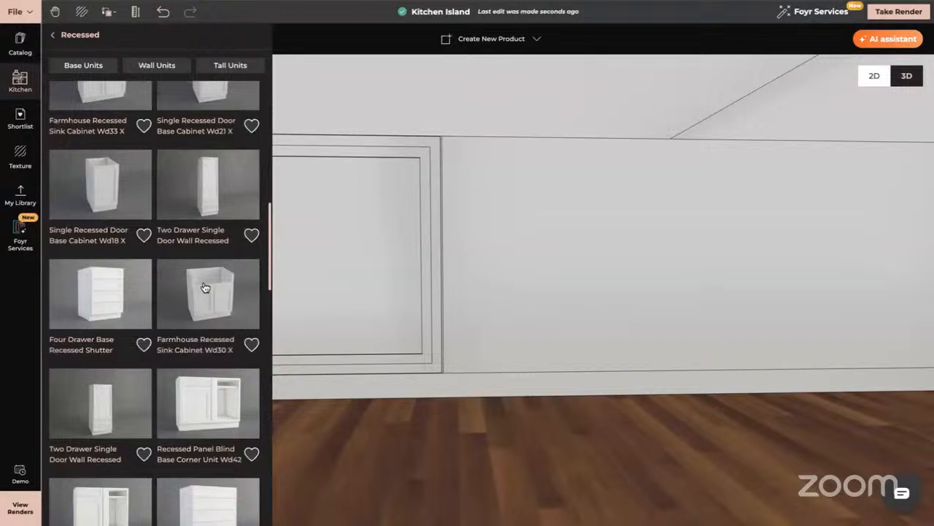
scroll(205, 286, "down", 2)
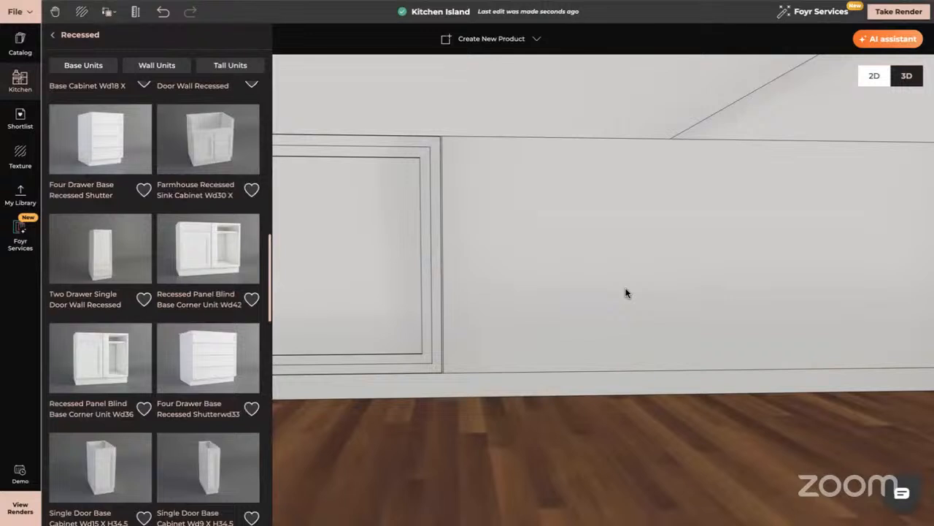
scroll(179, 377, "down", 2)
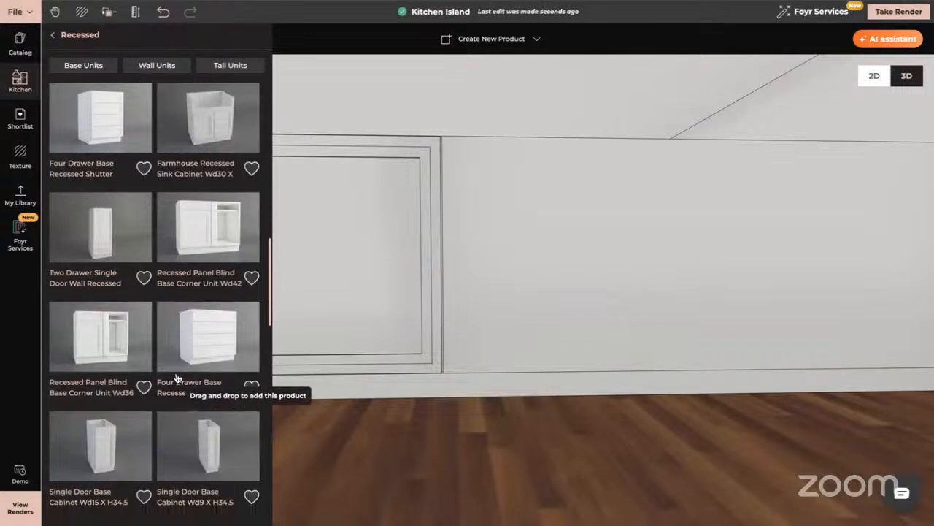
scroll(176, 377, "down", 3)
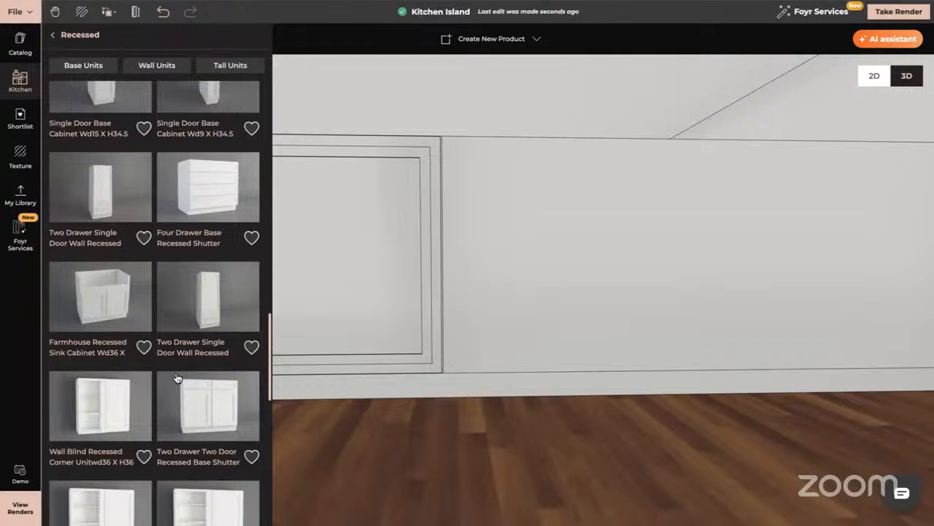
scroll(210, 394, "down", 1)
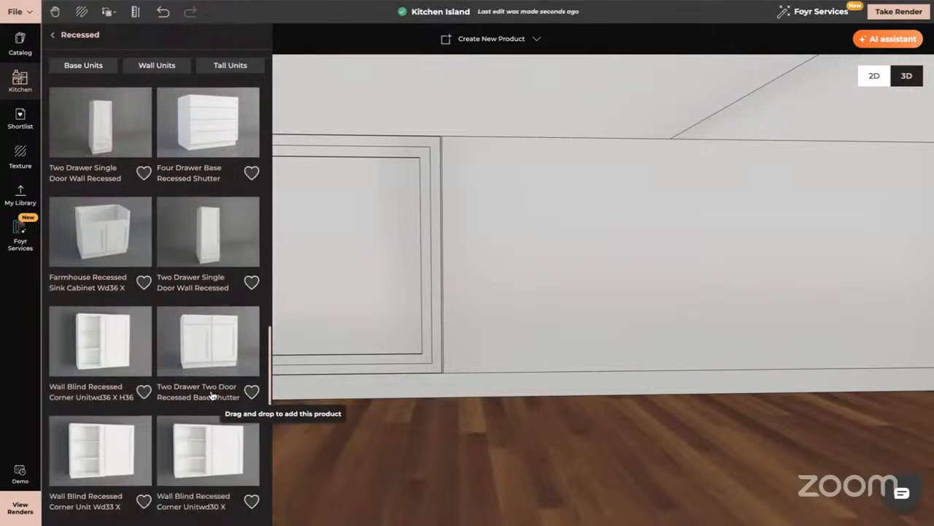
scroll(210, 364, "down", 5)
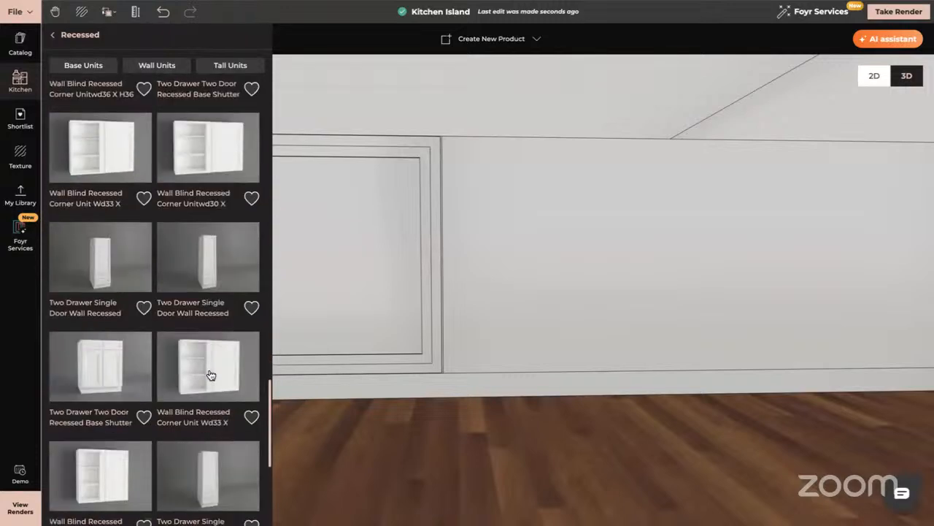
- Limit the Recessed cabinets to base units and look through them for single-door and drawer shutters
left_click(73, 67)
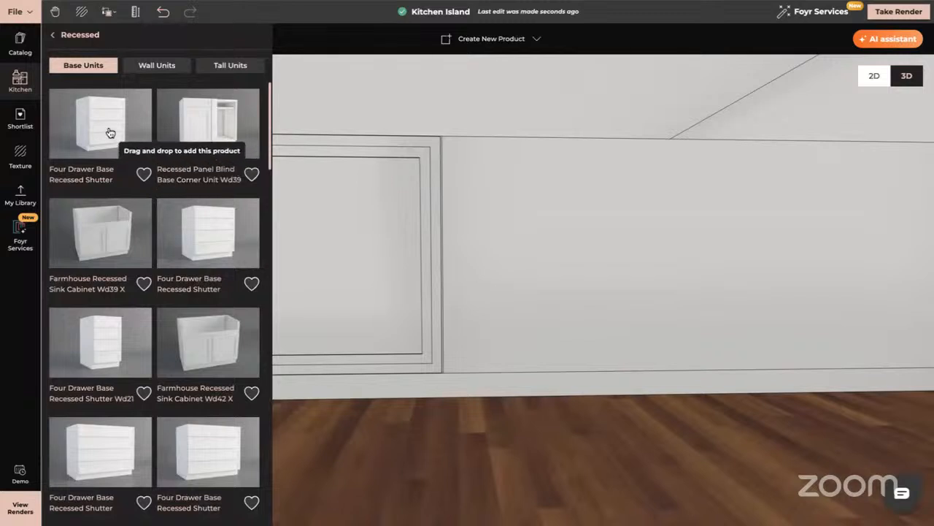
scroll(150, 263, "down", 2)
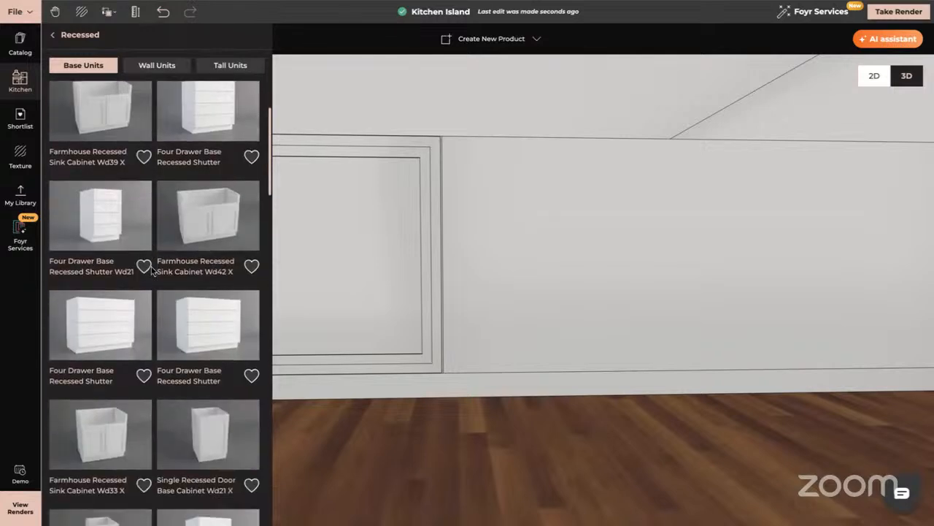
scroll(151, 270, "down", 15)
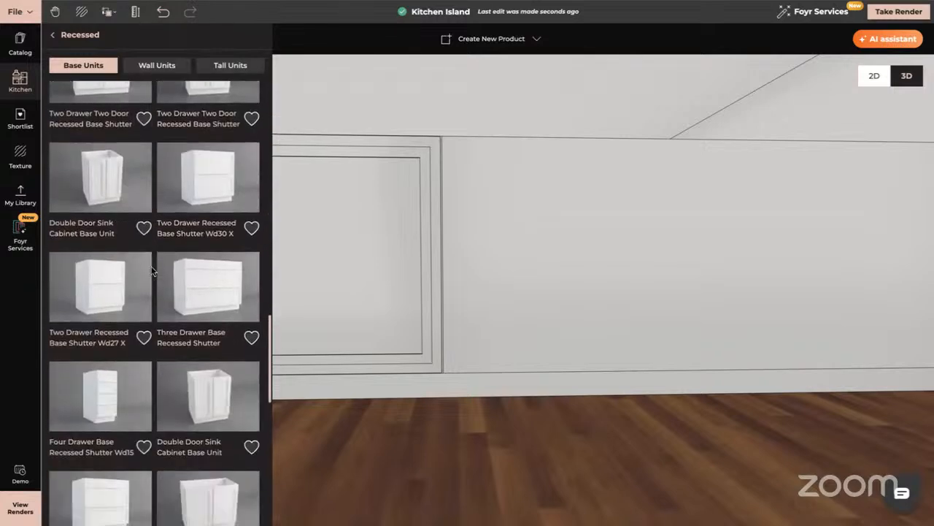
scroll(216, 397, "down", 10)
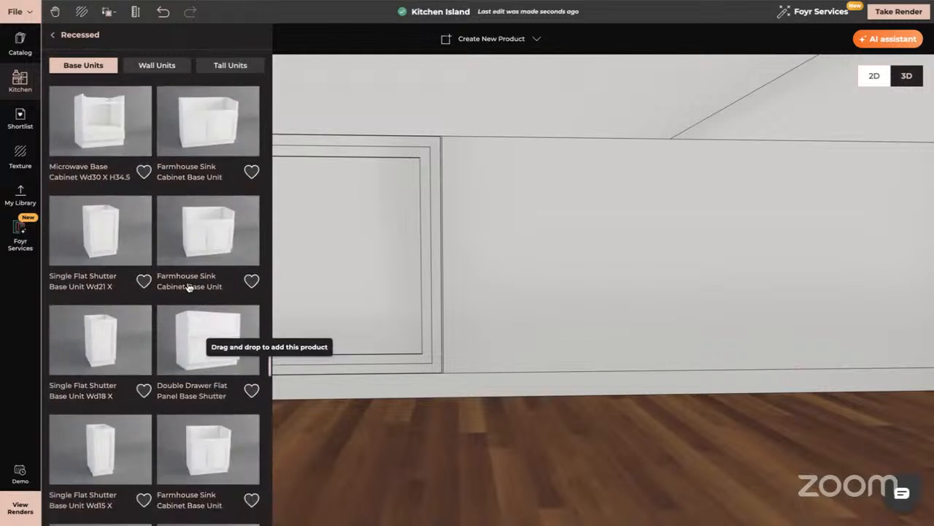
- Try the Single Flat Shutter Base Unit Wd21 on the floor in front of the island, and delete it
left_click_drag(109, 229, 514, 272)
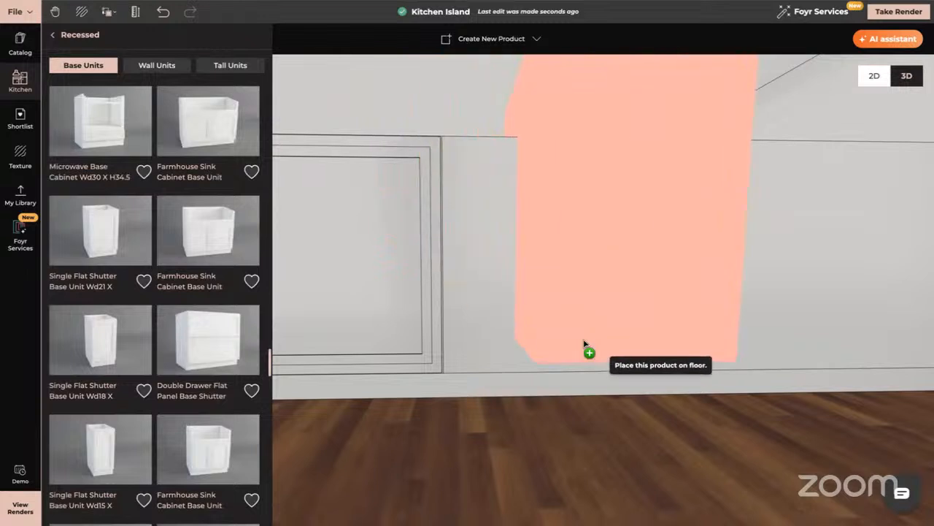
left_click(563, 414)
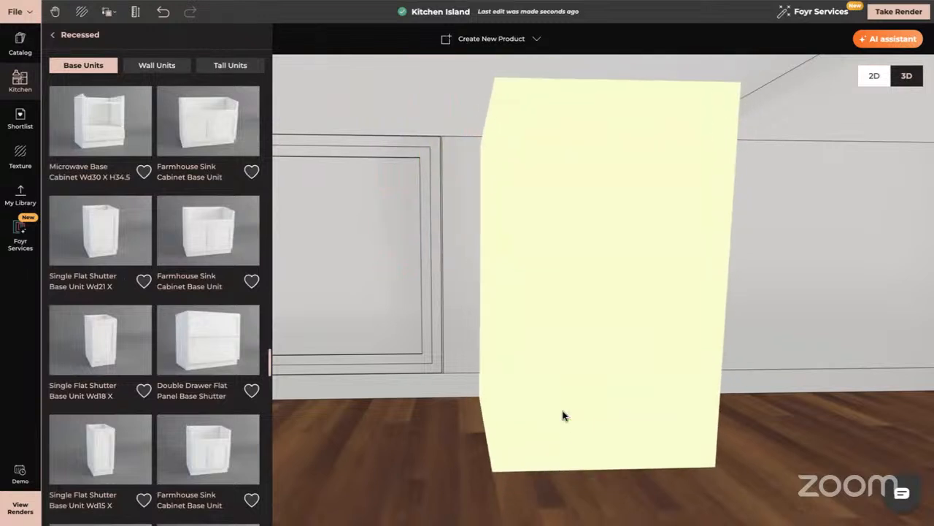
left_click(547, 281)
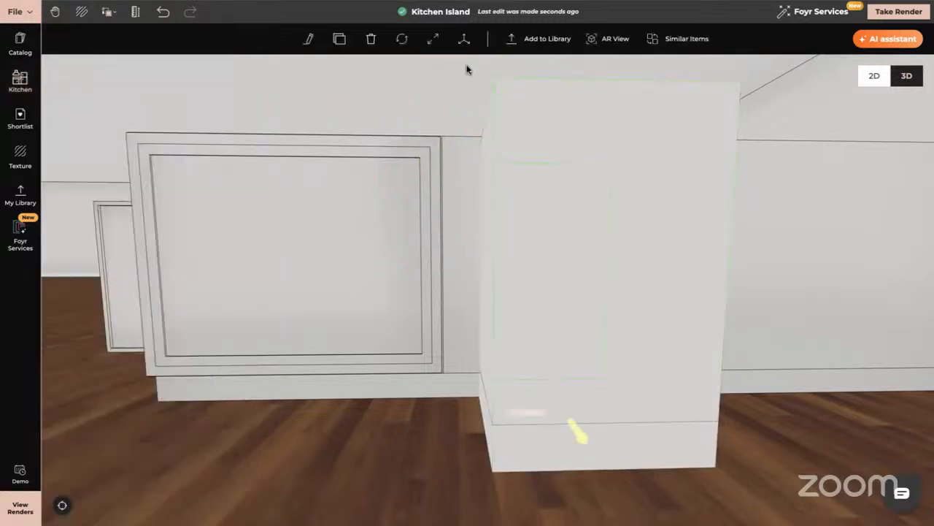
left_click(372, 37)
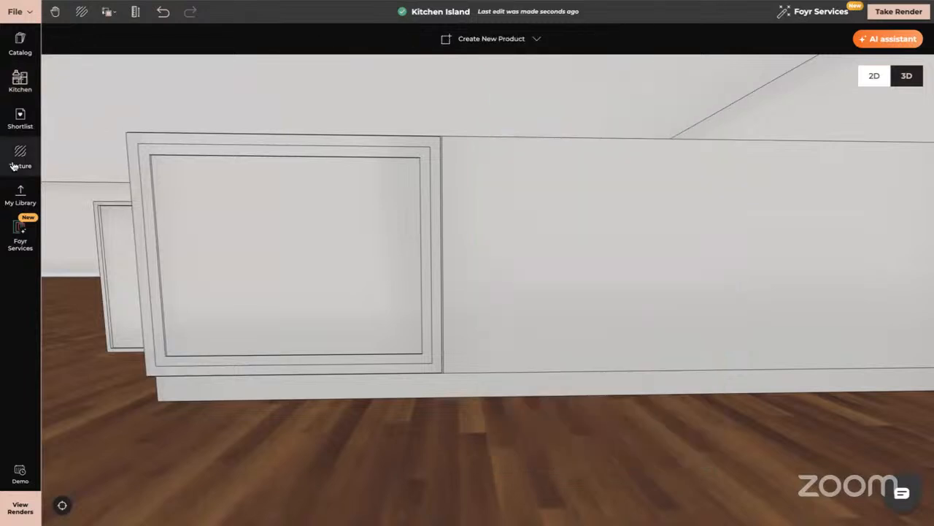
- Place the Double Drawer Flat Panel Base Shutter on the island's long face beside the framed door section
left_click(21, 82)
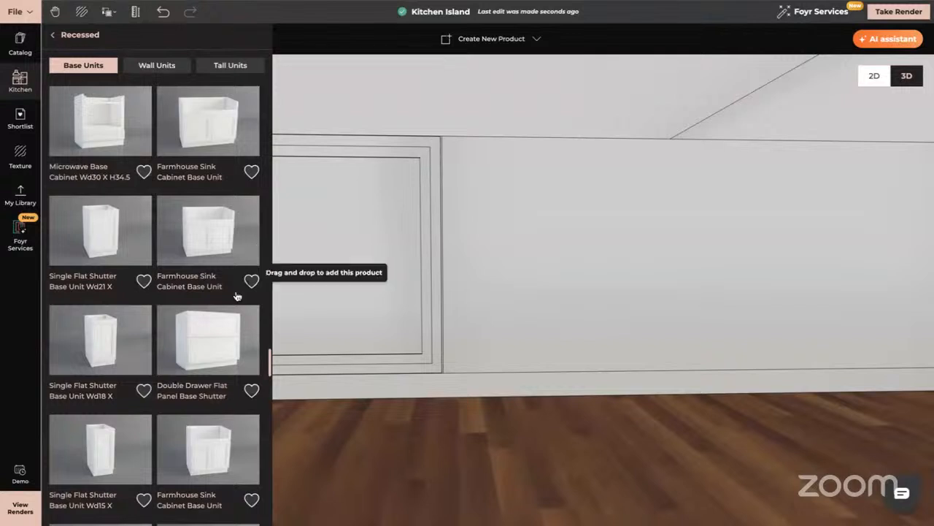
left_click(208, 333)
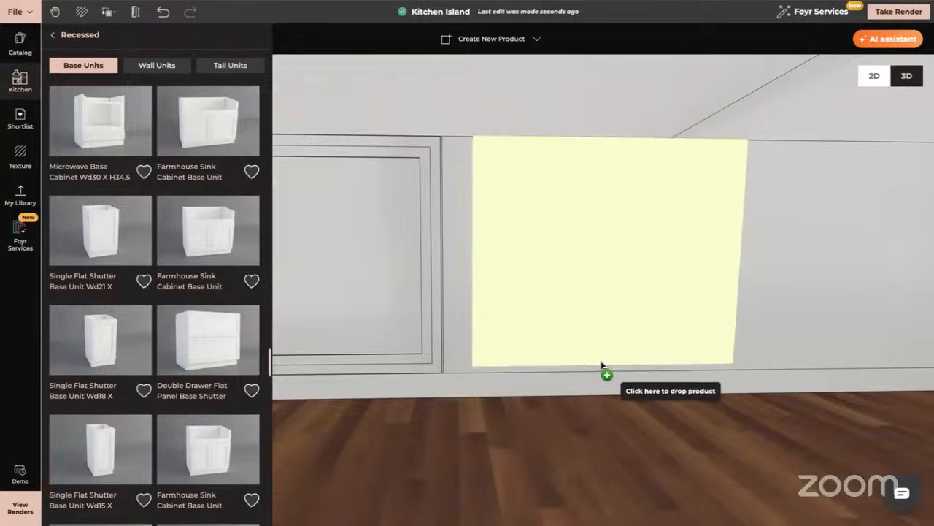
left_click(605, 369)
left_click_drag(590, 445, 689, 307)
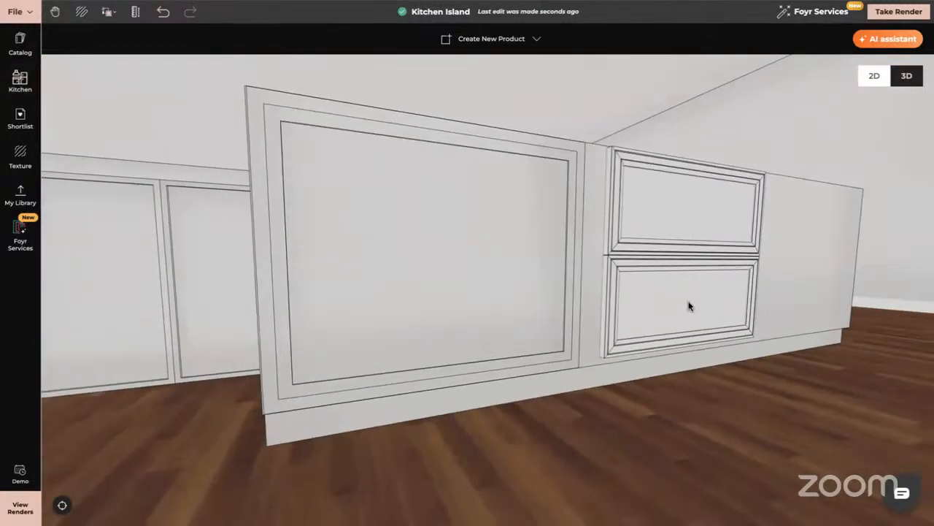
- Lower the double drawer front to the toe-kick line and resize its height to about 0.789 m to reach the cabinet's top edge
left_click(667, 260)
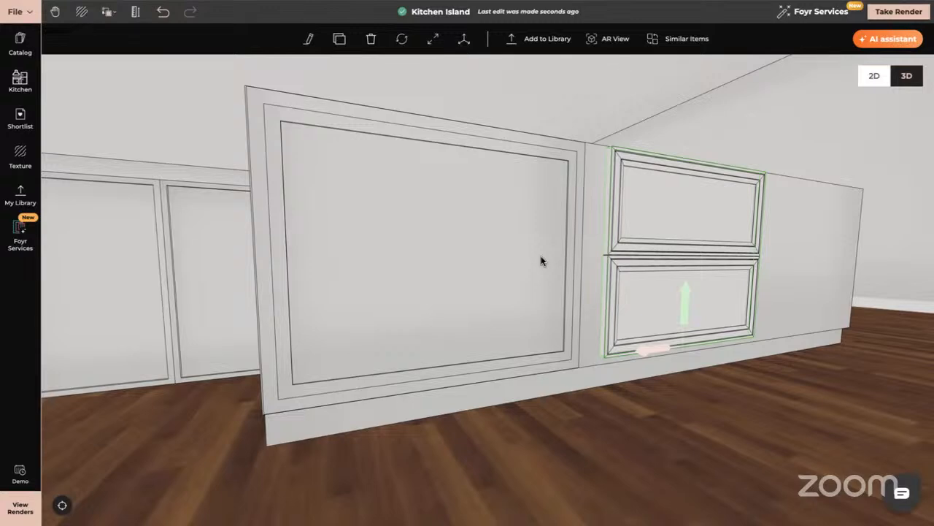
left_click_drag(773, 295, 655, 295)
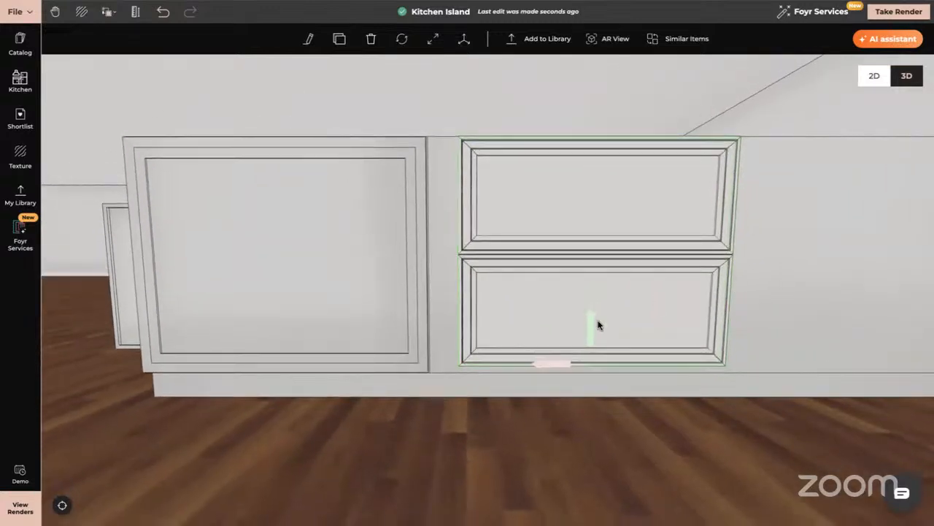
left_click_drag(589, 319, 590, 328)
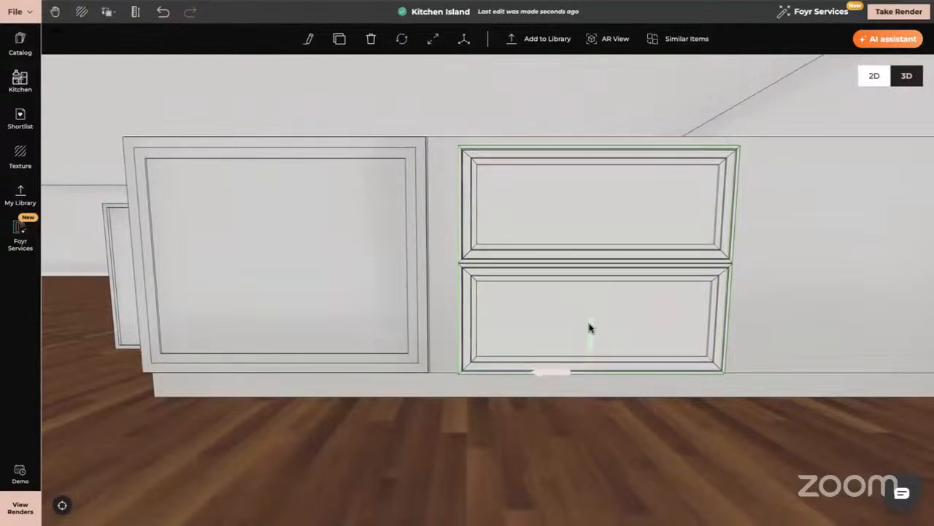
left_click(436, 39)
left_click(597, 140)
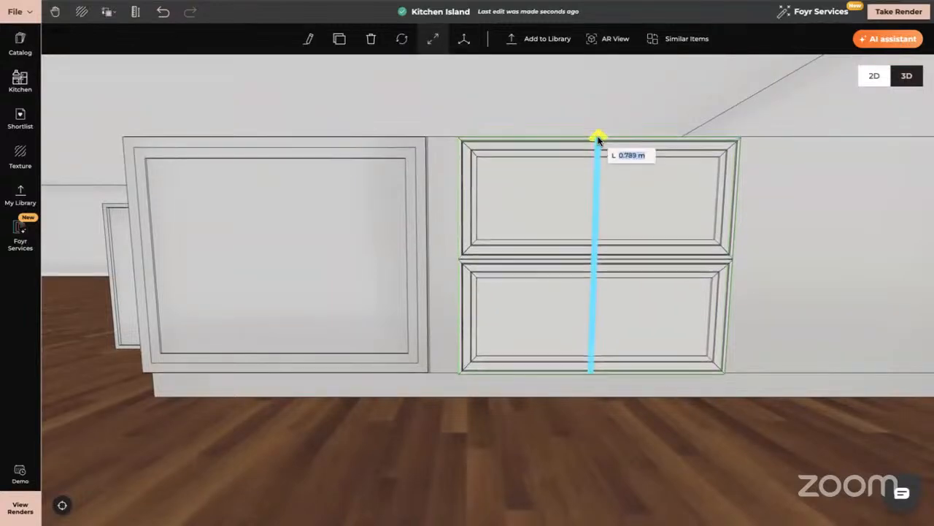
left_click_drag(597, 140, 597, 138)
left_click_drag(600, 210, 601, 218)
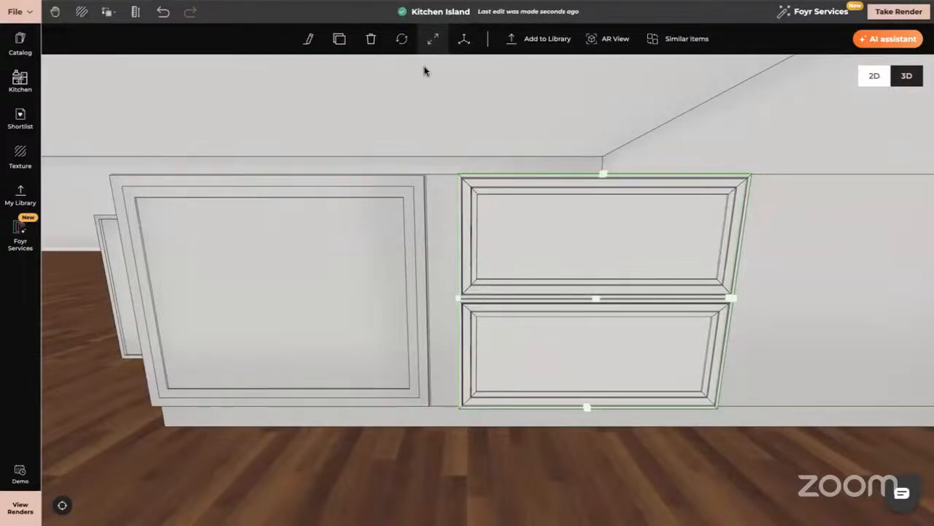
- Duplicate the double drawer front and place the copy beside it on the remaining stretch of the long face
left_click(340, 39)
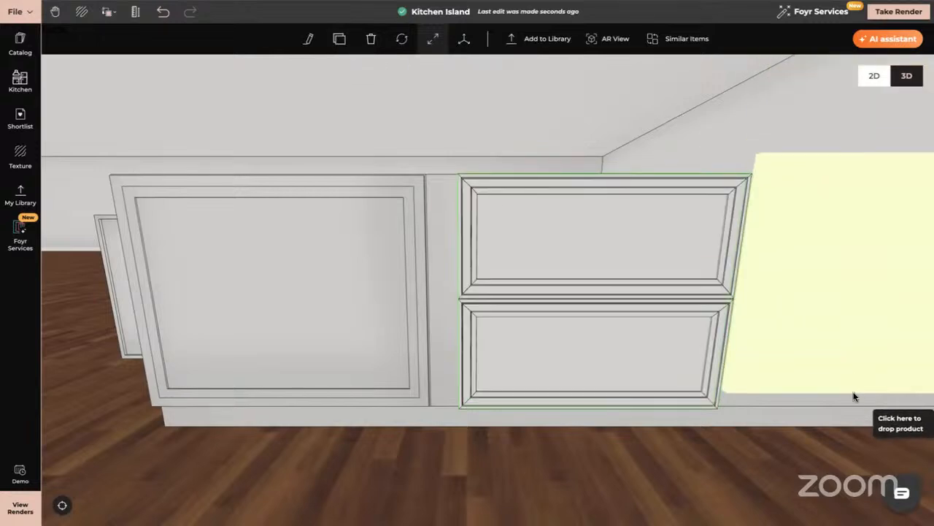
left_click(851, 405)
right_click_drag(649, 381, 542, 374)
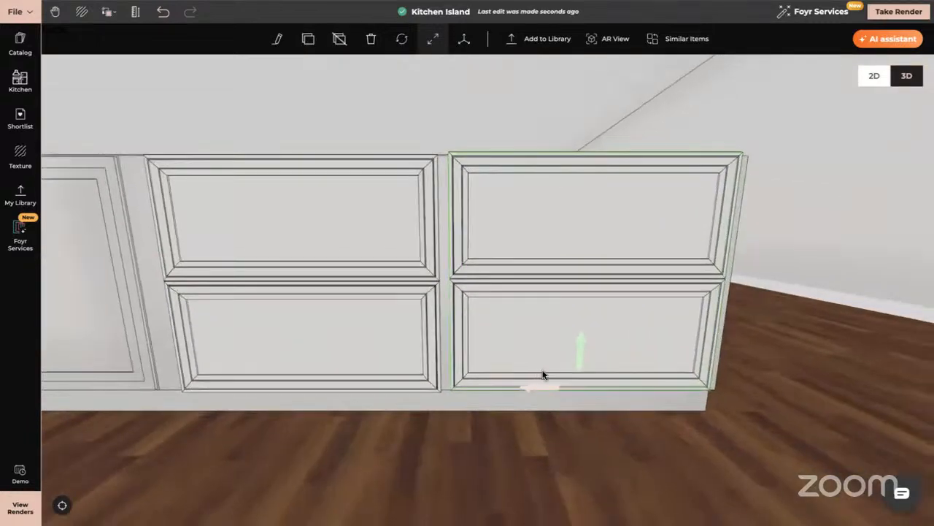
- Move the copied drawer front slightly inward, toward the island's long face
left_click_drag(567, 442, 610, 400)
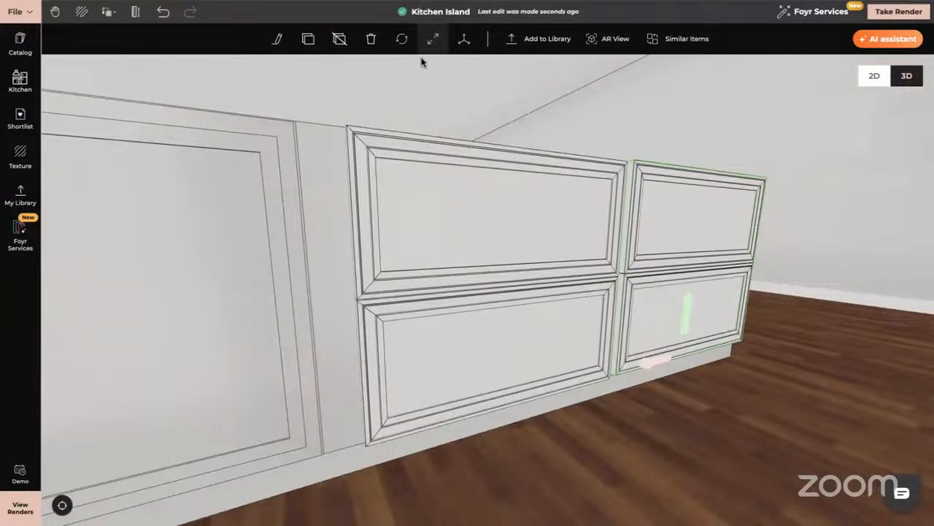
left_click(464, 38)
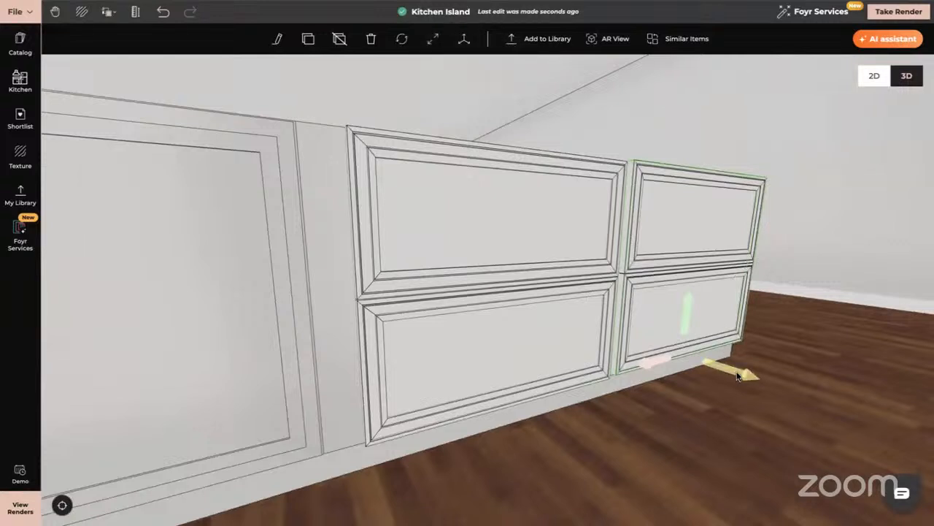
left_click_drag(733, 376, 650, 365)
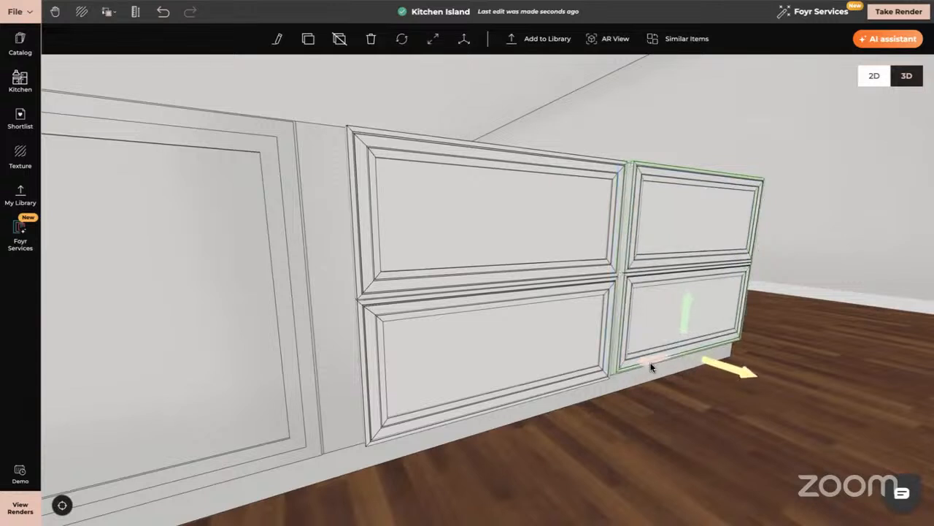
- Pull the copied double drawer front slightly outward and slide it against the first drawer front on the long face
left_click_drag(721, 367, 714, 379)
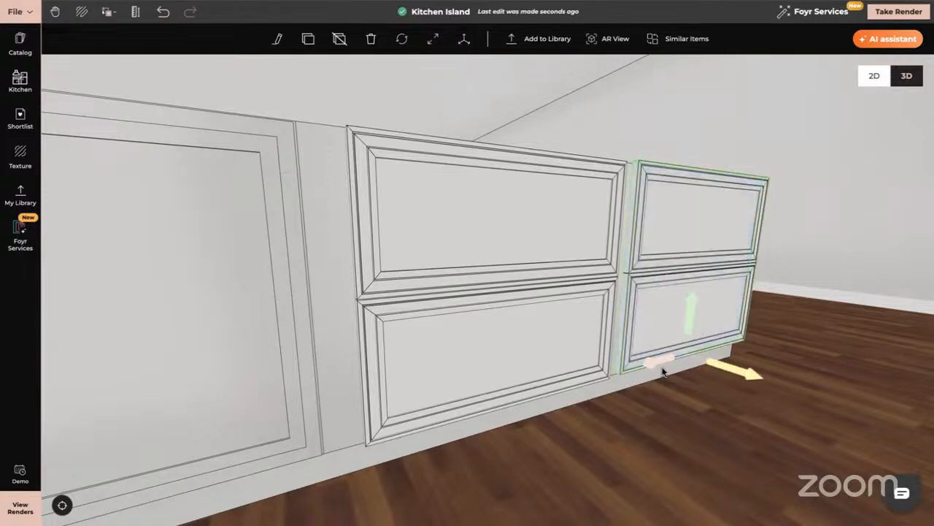
left_click_drag(653, 363, 644, 366)
left_click_drag(626, 419, 592, 411)
left_click_drag(579, 334, 580, 337)
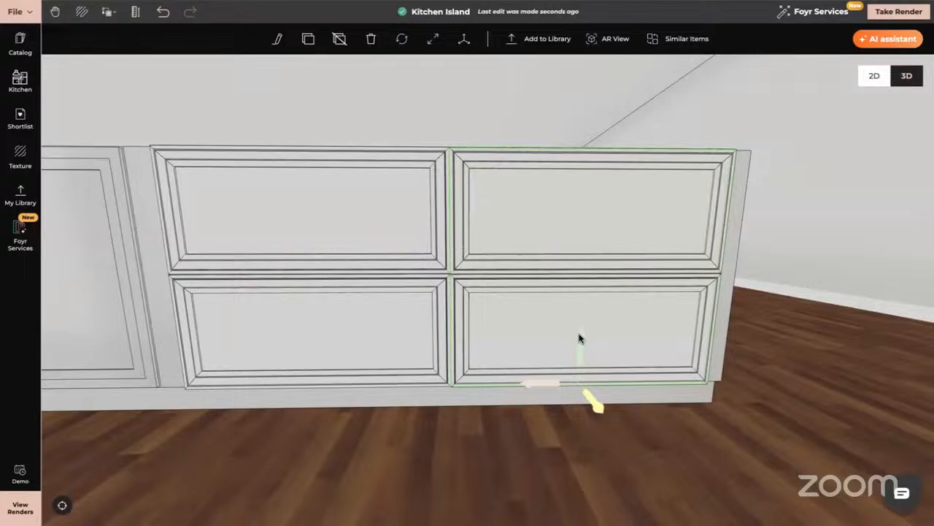
left_click(770, 340)
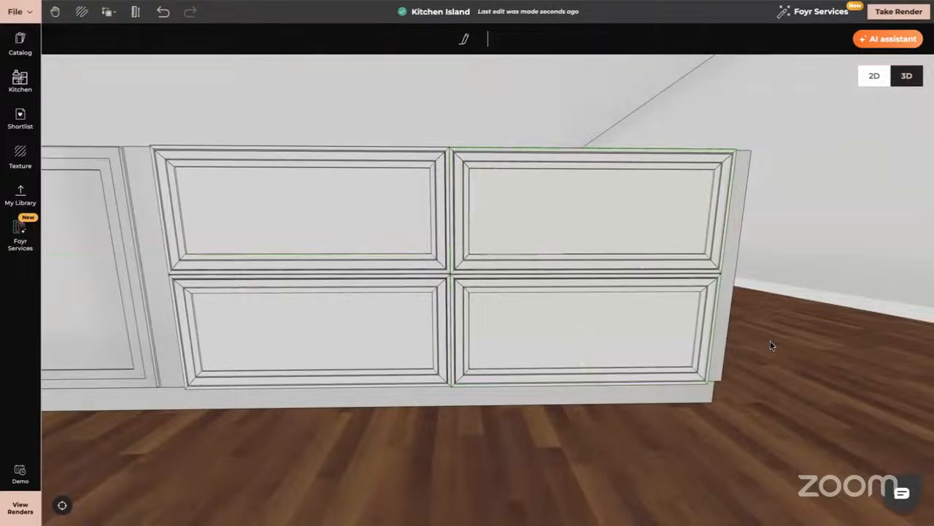
- Examine the two-level island with its framed door and drawer fronts from the front, above and the short side
scroll(703, 344, "down", 10)
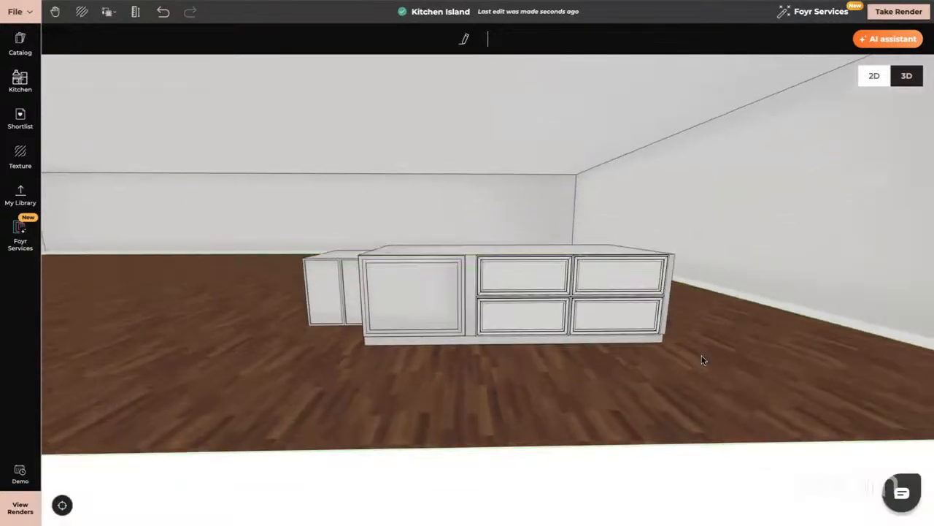
left_click_drag(703, 360, 702, 372)
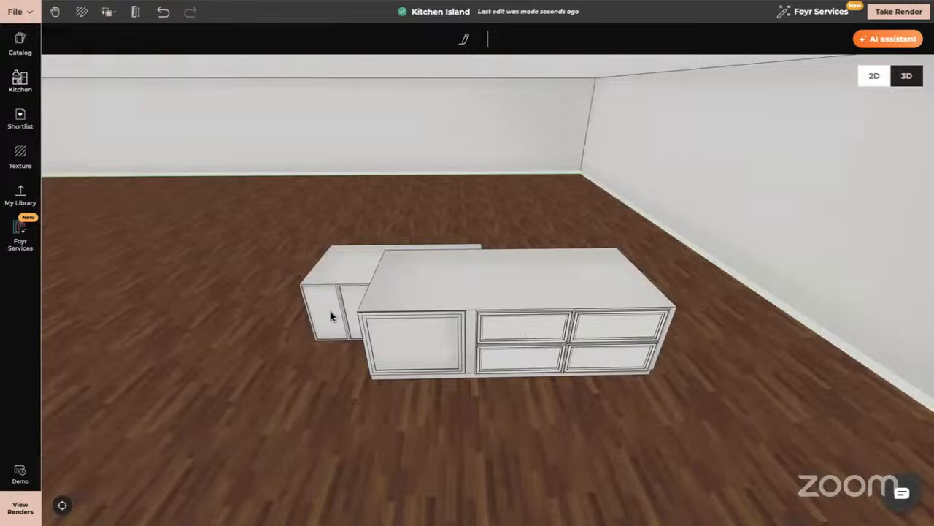
right_click_drag(331, 316, 466, 329)
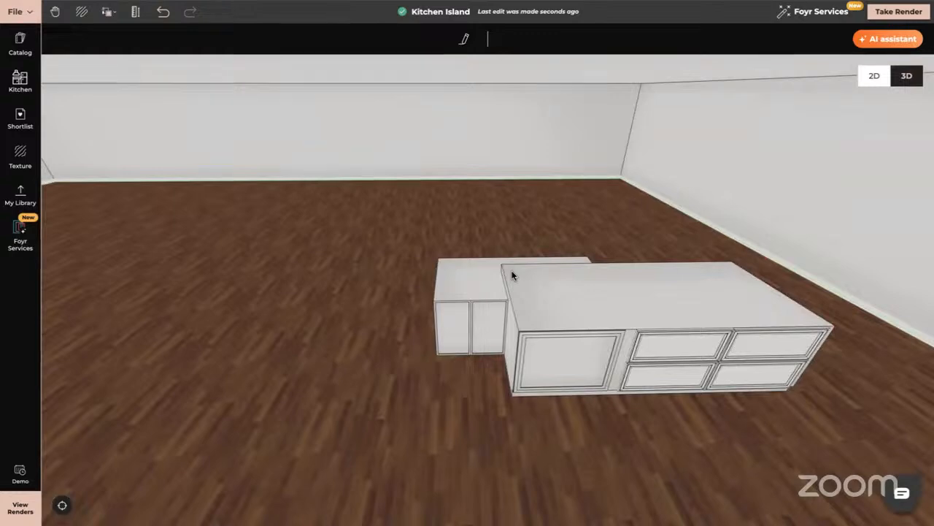
left_click_drag(512, 275, 439, 314)
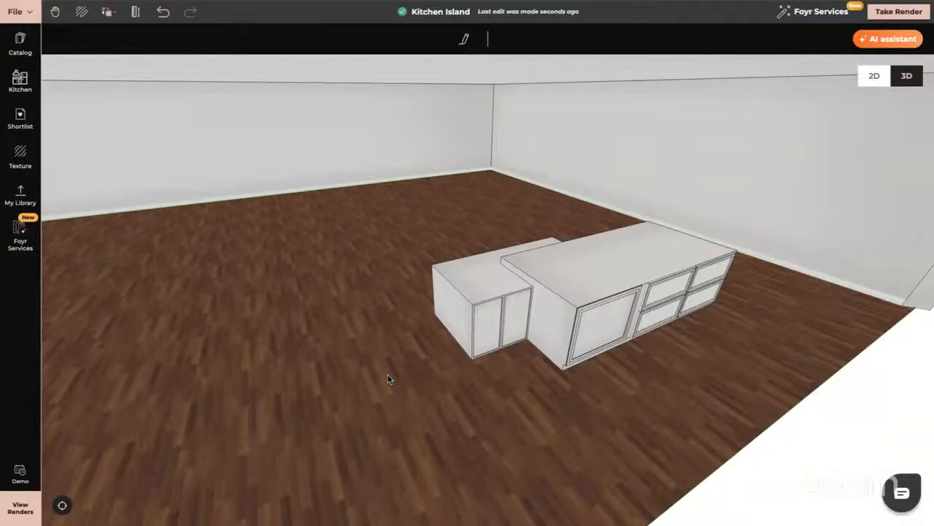
left_click_drag(492, 410, 451, 332)
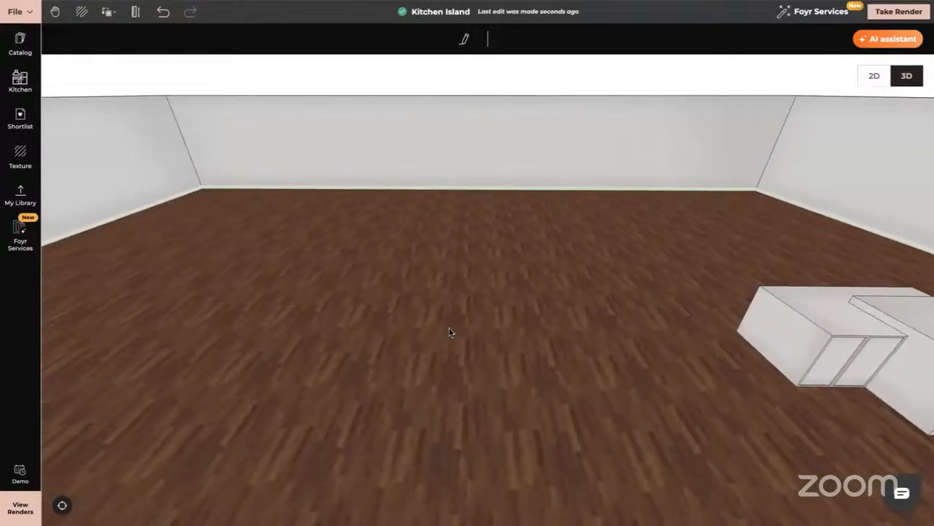
left_click(484, 41)
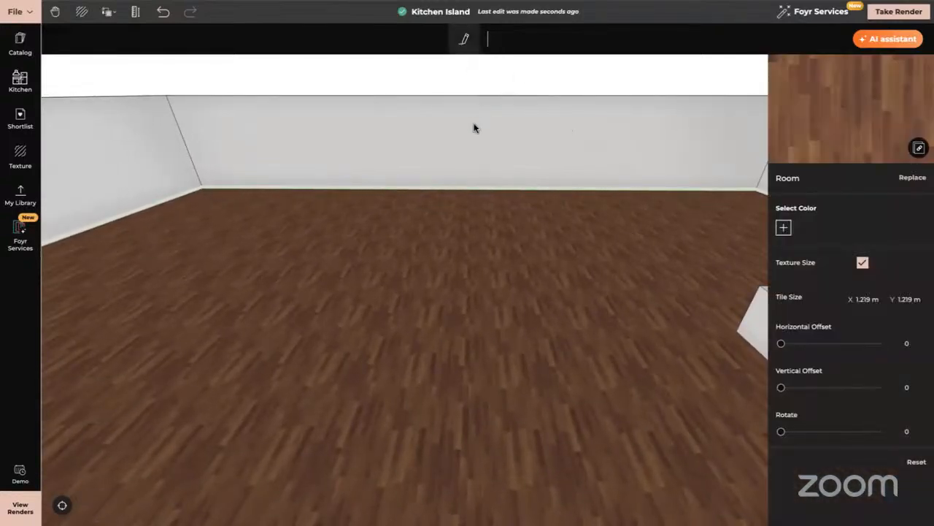
left_click(361, 169)
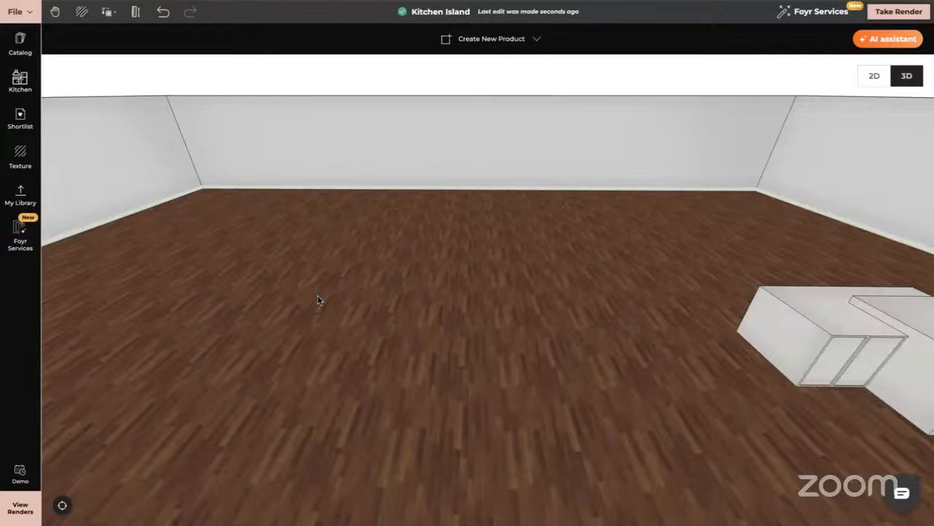
- Start a new custom product and draw a 3 m by 1 m rectangle on the empty floor beside the island
left_click(491, 41)
left_click(494, 73)
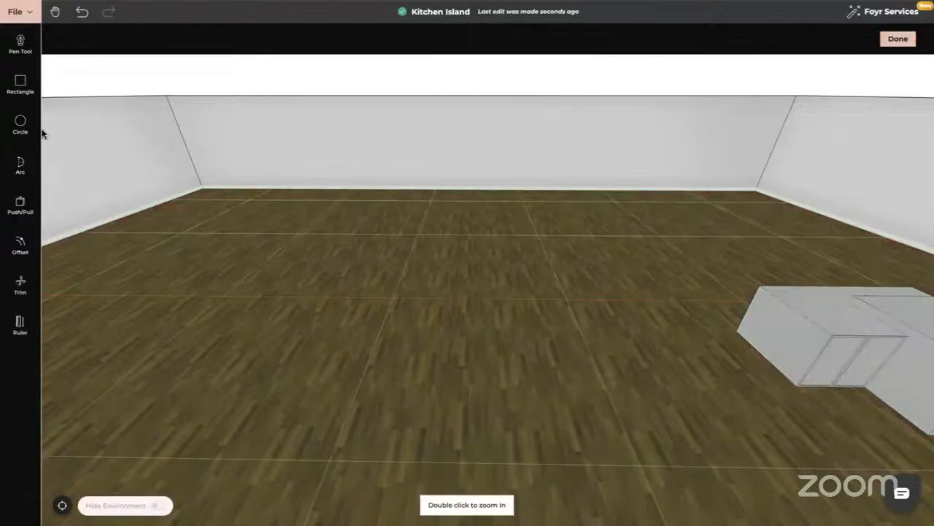
left_click(20, 84)
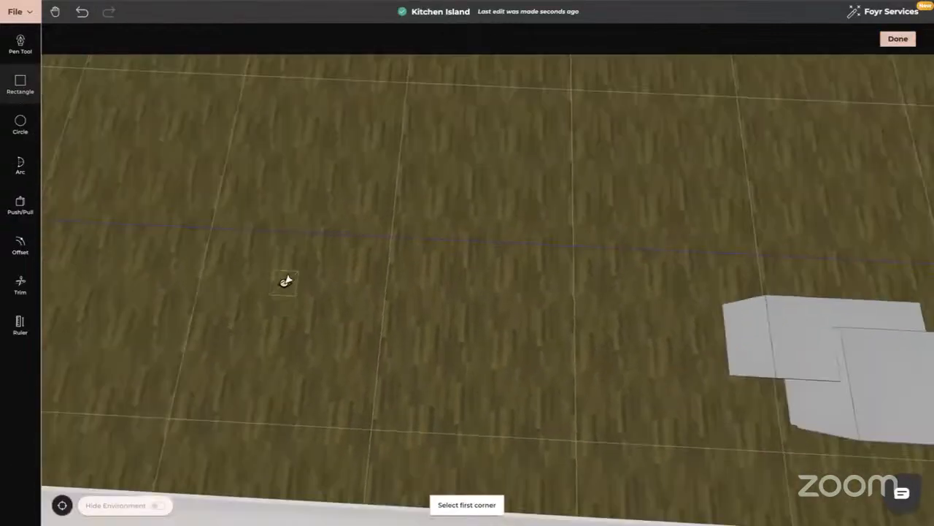
left_click(237, 187)
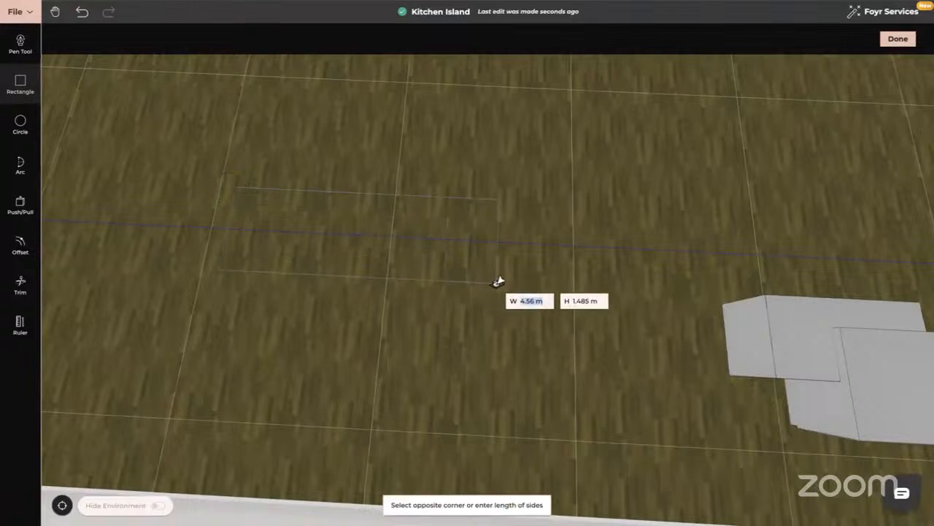
type("3")
key("Tab")
type("1")
key("Return")
key("Escape")
scroll(443, 272, "down", 5)
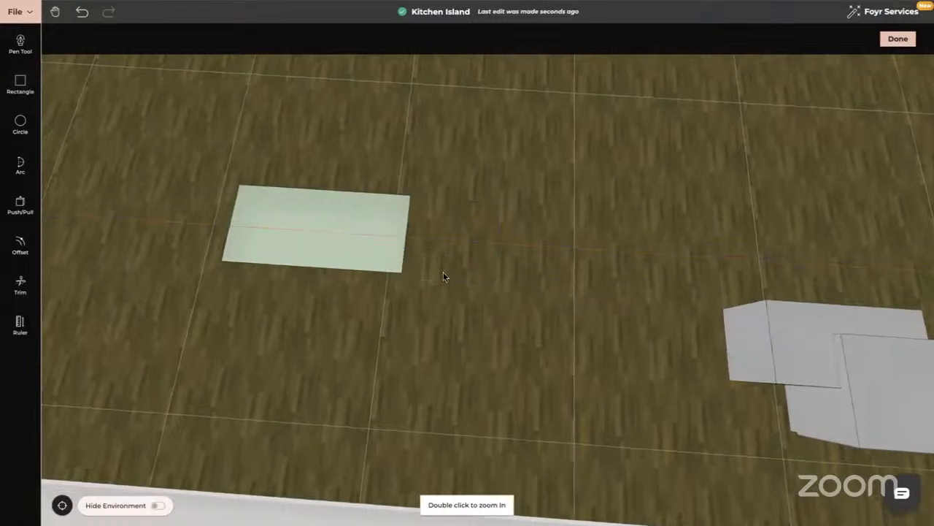
- Extrude the rectangle upward by 0.9 m with Push/Pull to form the new island's body
left_click(21, 205)
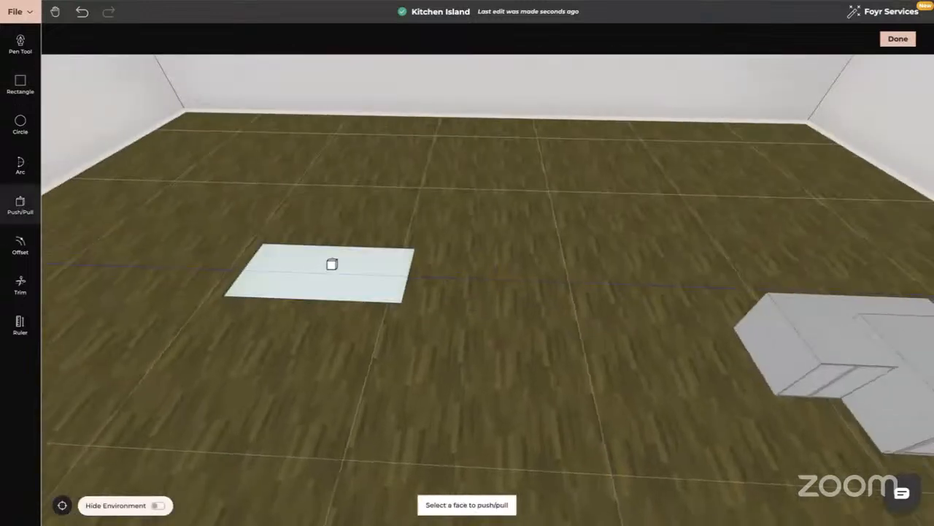
left_click(329, 263)
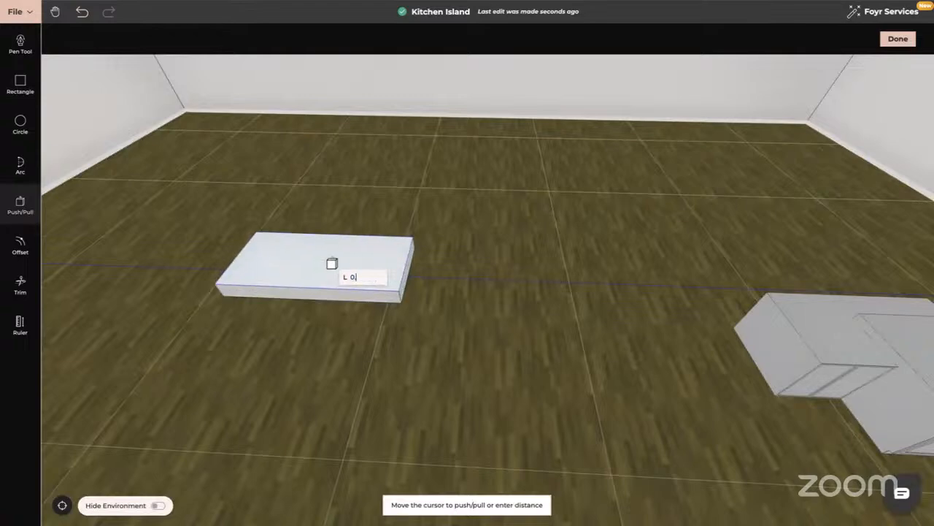
type("0.9")
key("Return")
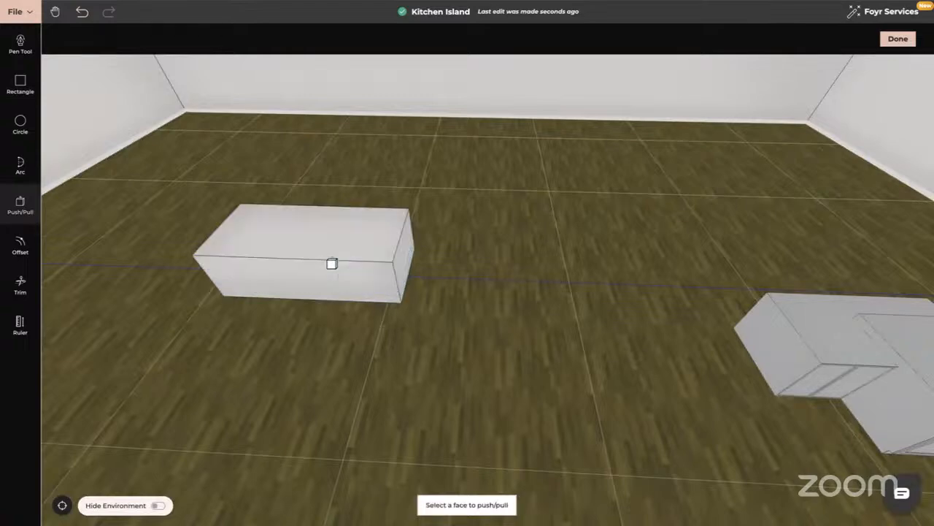
key("Escape")
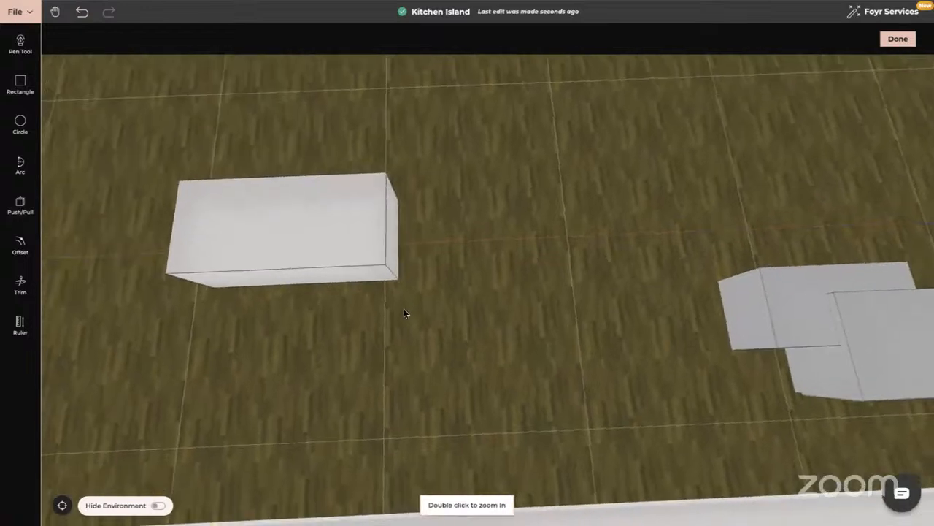
- Draw an arc with a bulge of about 0.64 m across the block's top face near one short end
left_click(20, 167)
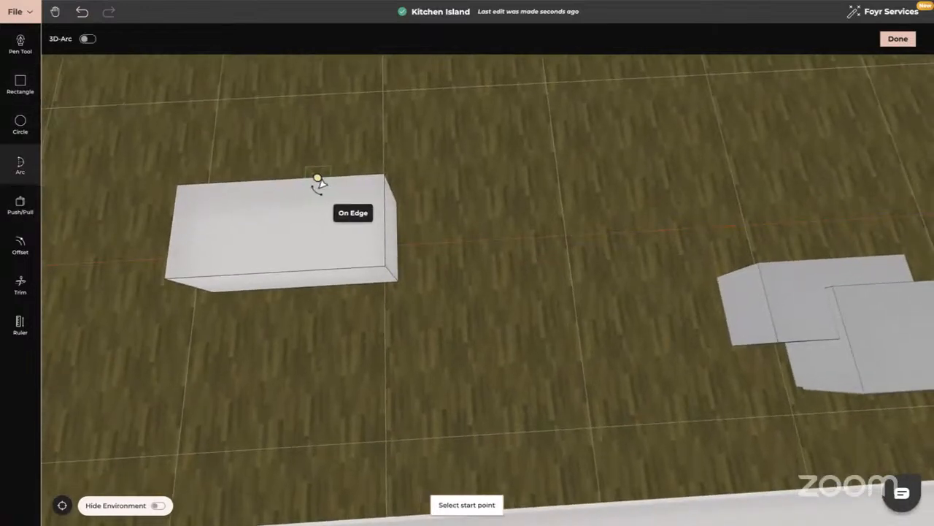
left_click(317, 178)
left_click(319, 267)
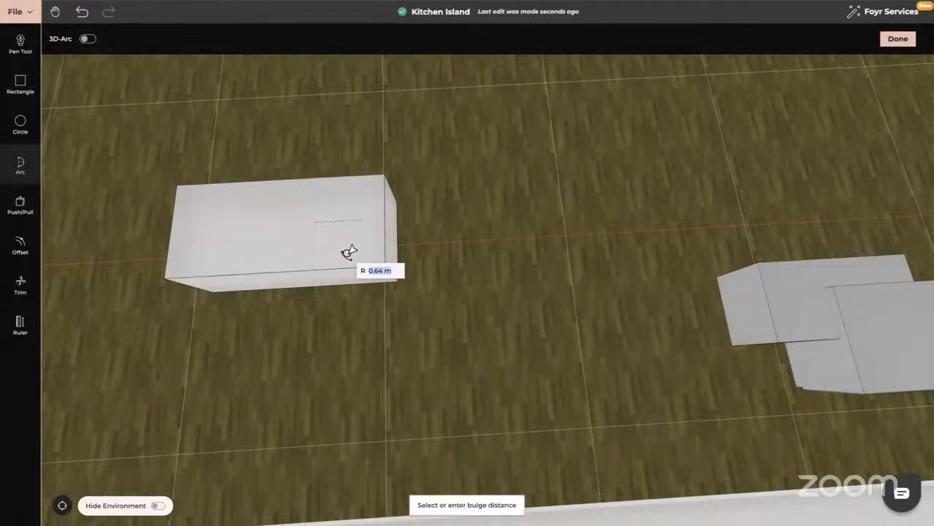
left_click(349, 251)
key("Escape")
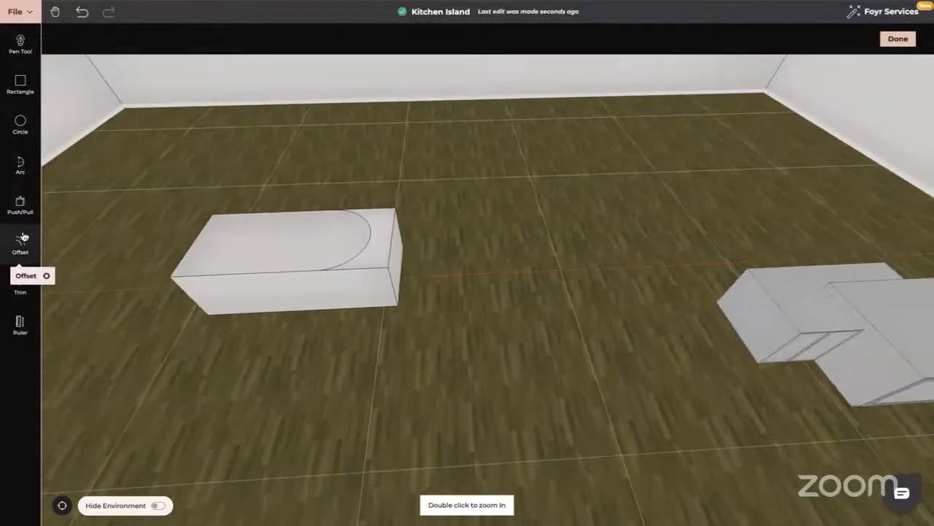
- Push the area outside the arc down to the floor to round the block's end, and finish the product
left_click(21, 204)
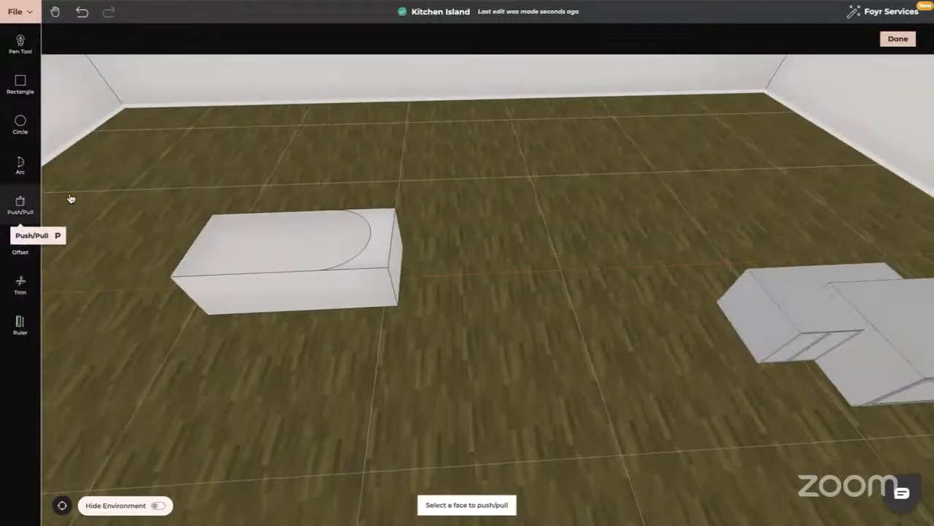
left_click(374, 260)
left_click(393, 330)
key("Escape")
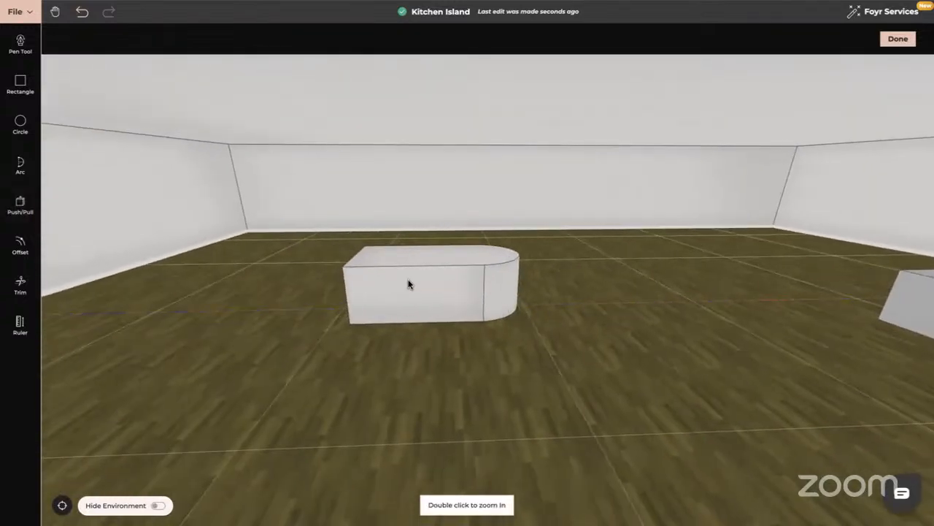
left_click_drag(411, 345, 408, 335)
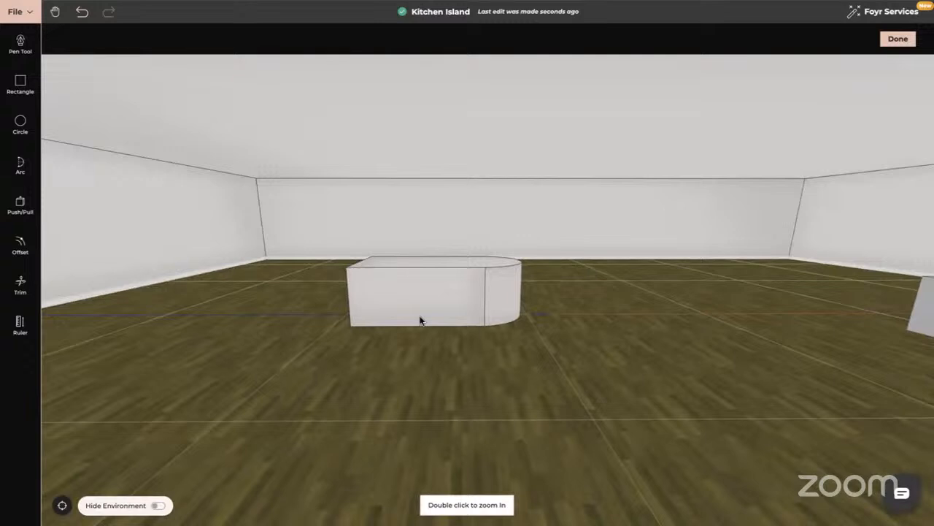
left_click(898, 39)
- Examine the ready-made curved-end island with cabinet doors in the other room
left_click_drag(406, 263, 486, 265)
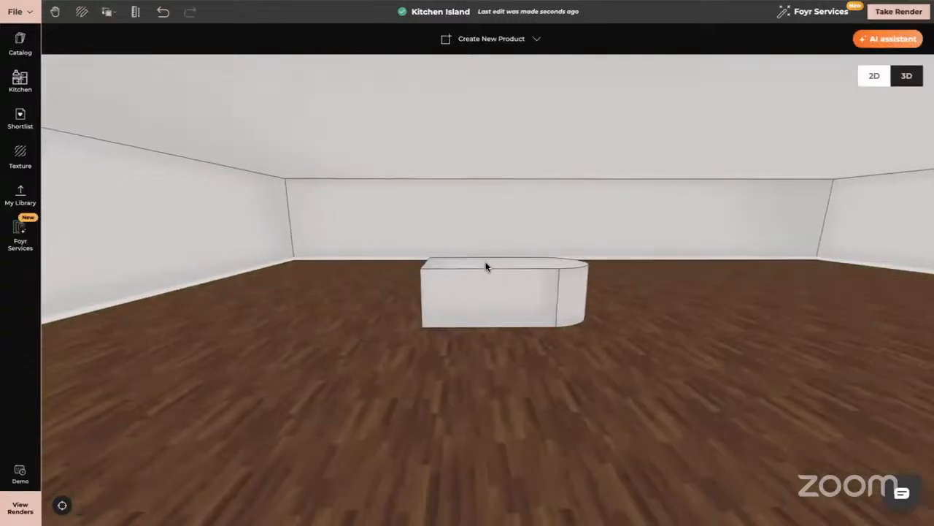
left_click(63, 507)
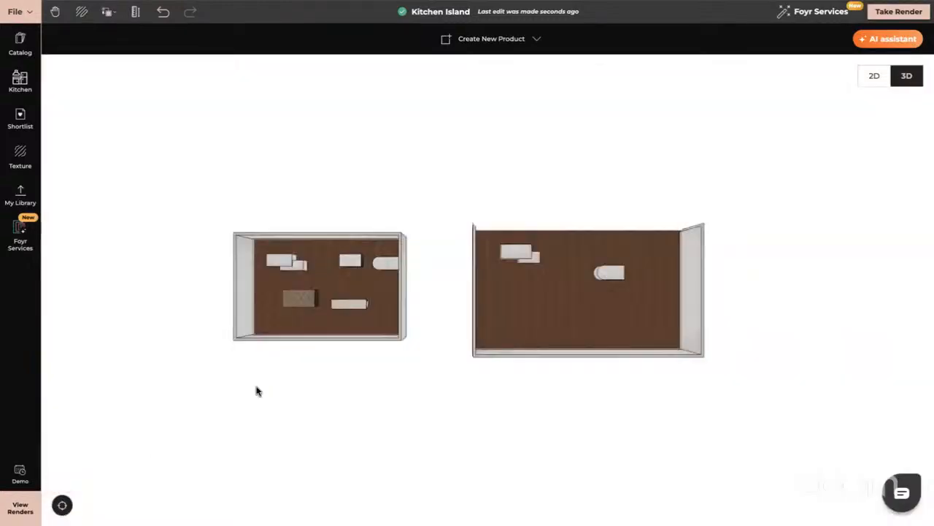
left_click(387, 266)
scroll(388, 268, "up", 5)
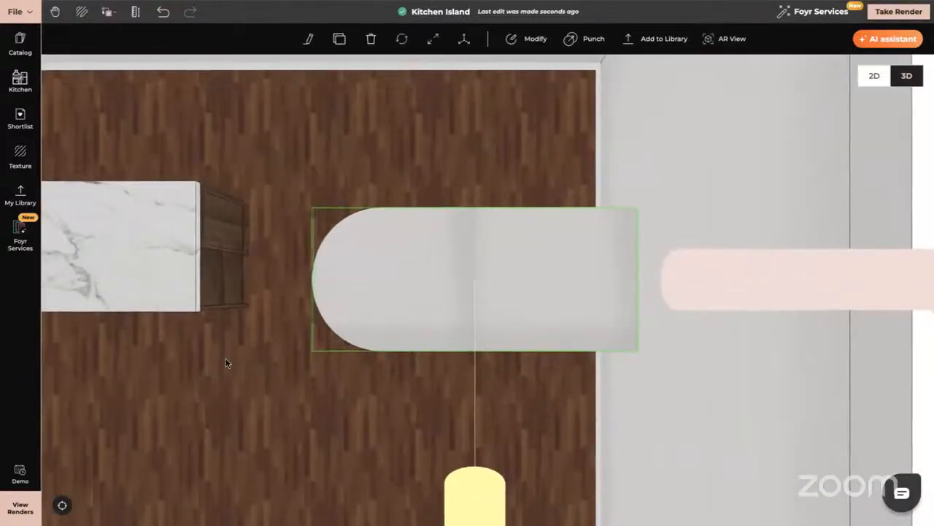
left_click(226, 358)
left_click_drag(253, 370, 427, 376)
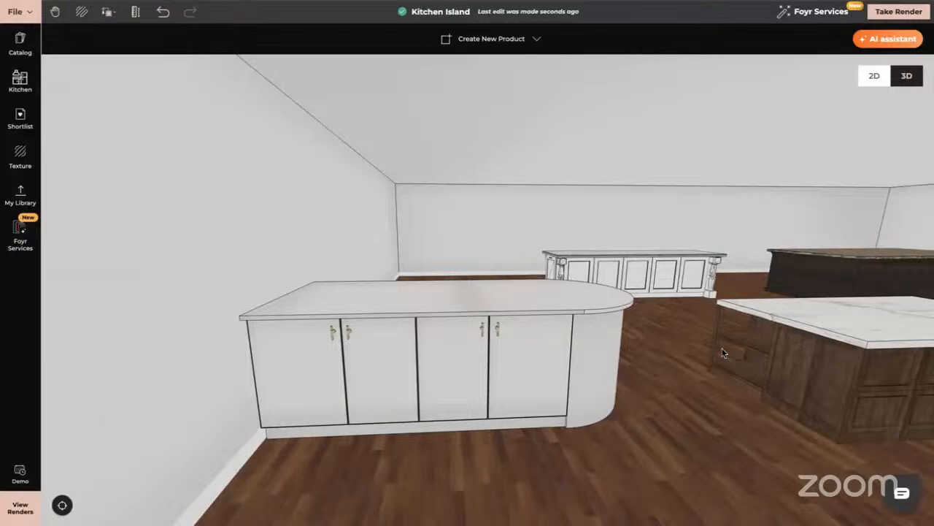
- Return to the new round-ended block and open it for modification
left_click(62, 505)
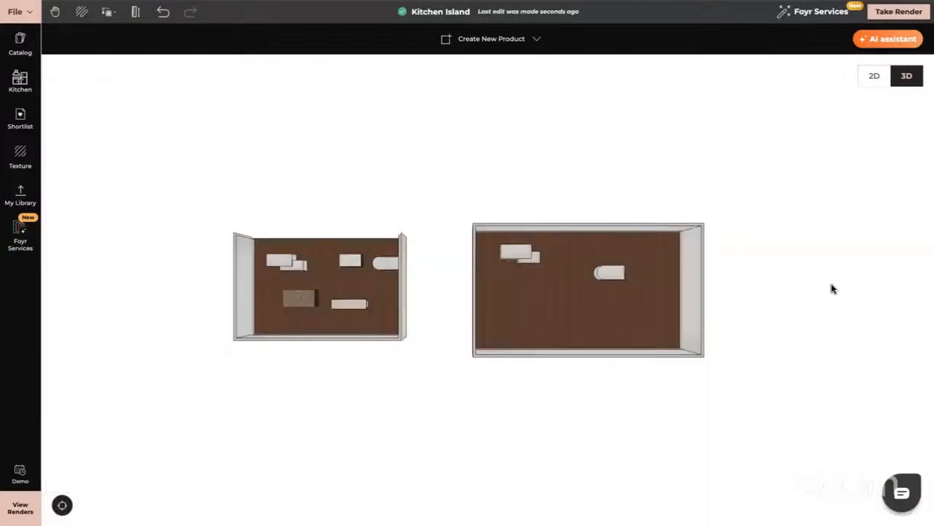
left_click(618, 275)
scroll(617, 278, "up", 5)
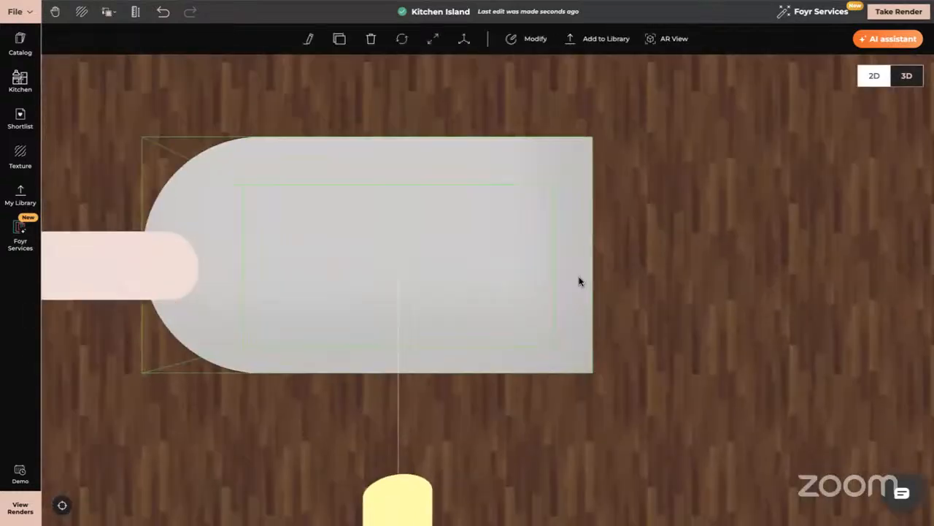
left_click(55, 387)
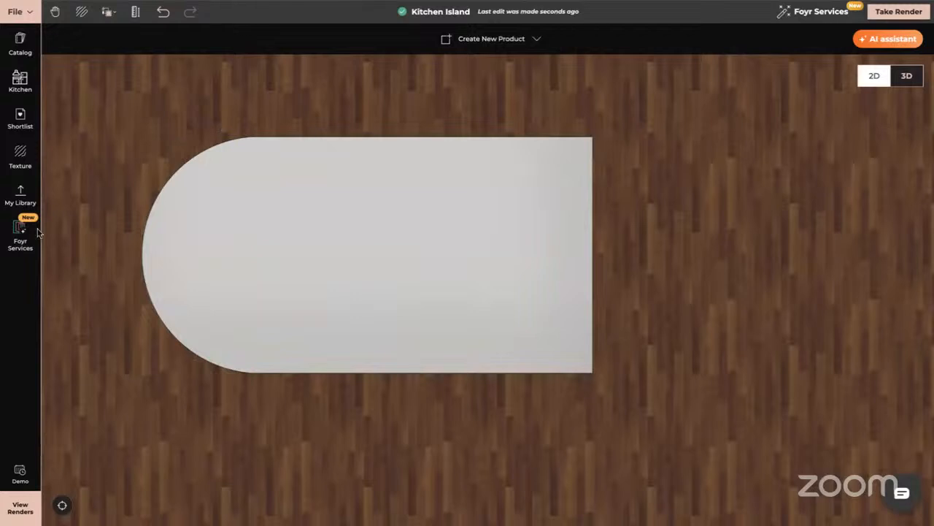
left_click(355, 192)
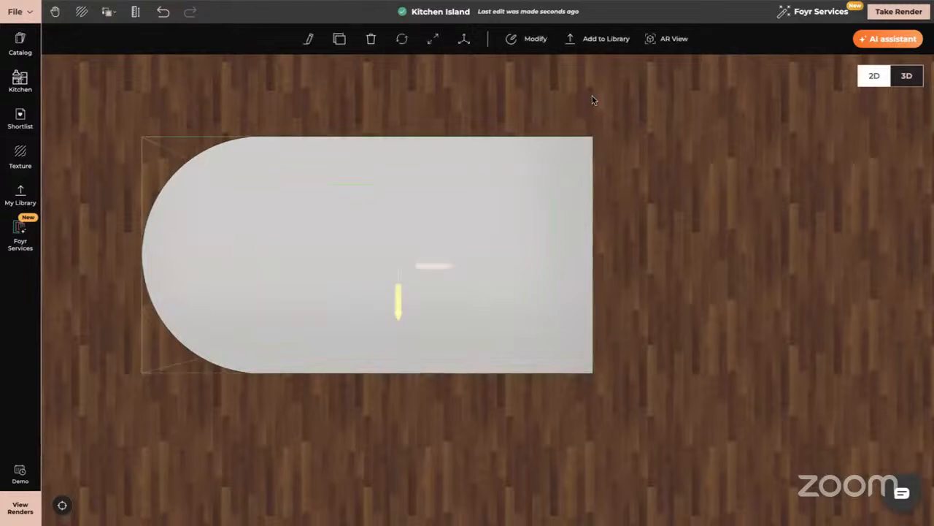
left_click(535, 38)
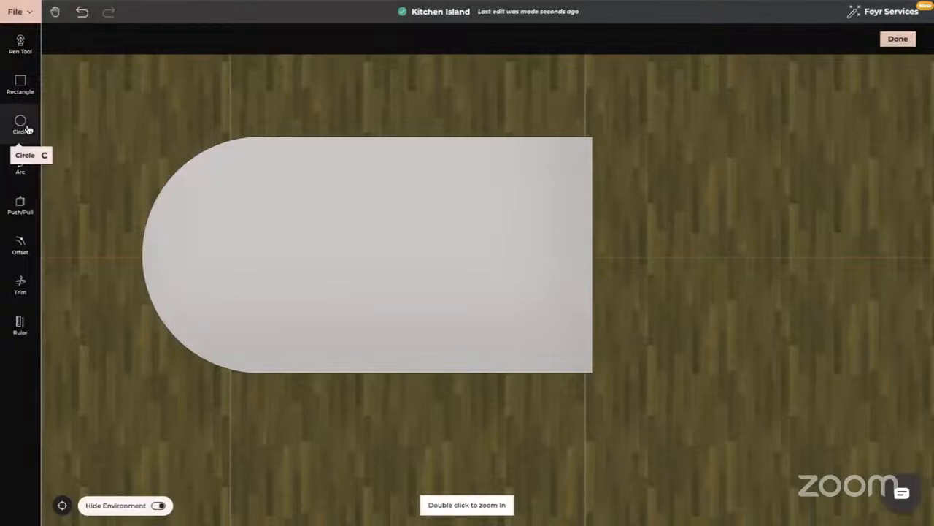
- Draw an arc about 0.65 m wide with a bulge of about 0.10 m across one square corner of the top face
left_click(20, 164)
left_click(506, 137)
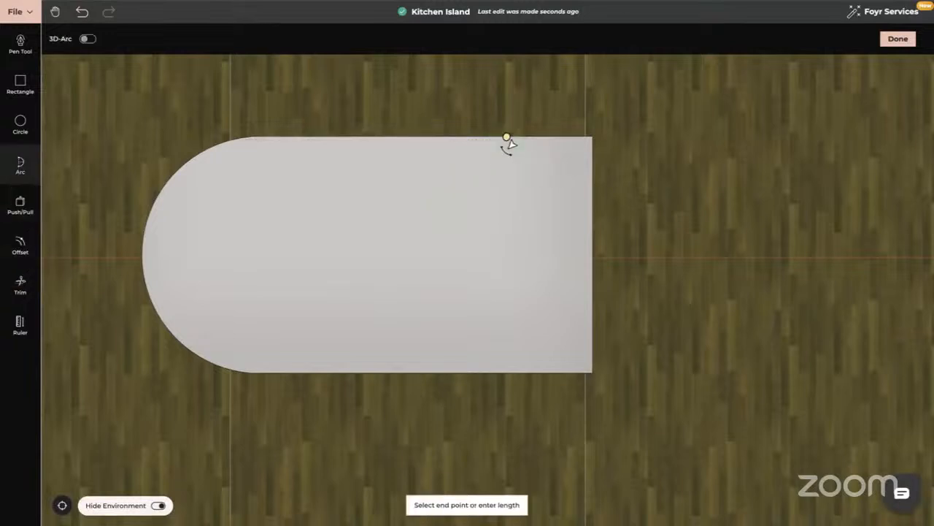
left_click(593, 206)
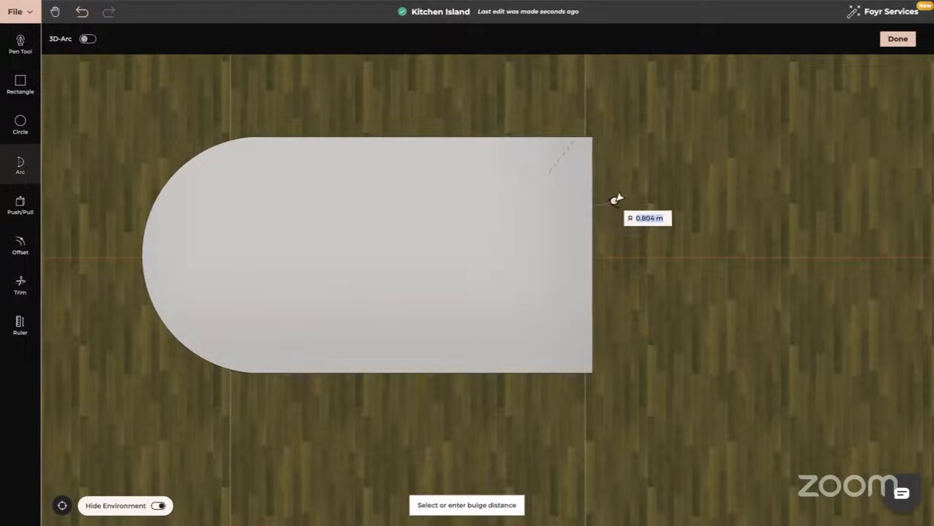
left_click(571, 160)
- Push the corner area outside the arc down to the floor to round that corner of the block
middle_click_drag(375, 283, 339, 260)
left_click(30, 209)
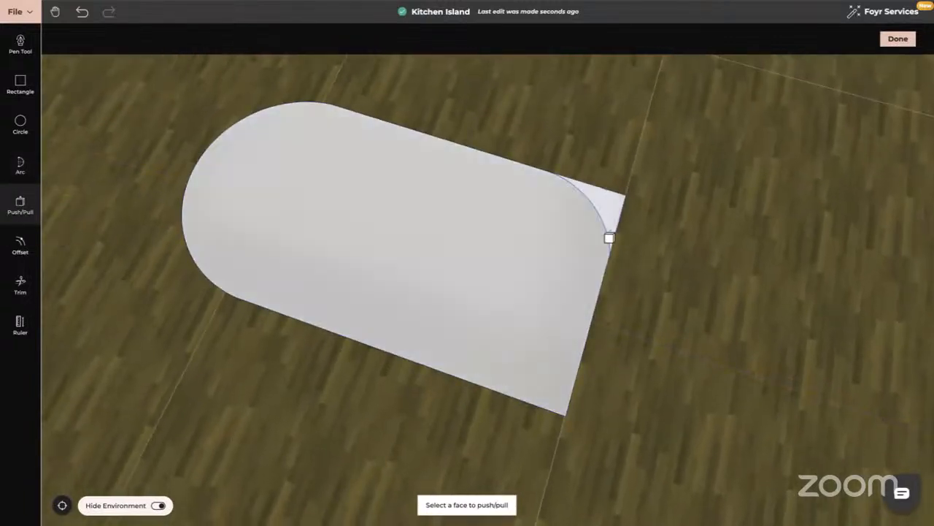
left_click(617, 197)
left_click(636, 330)
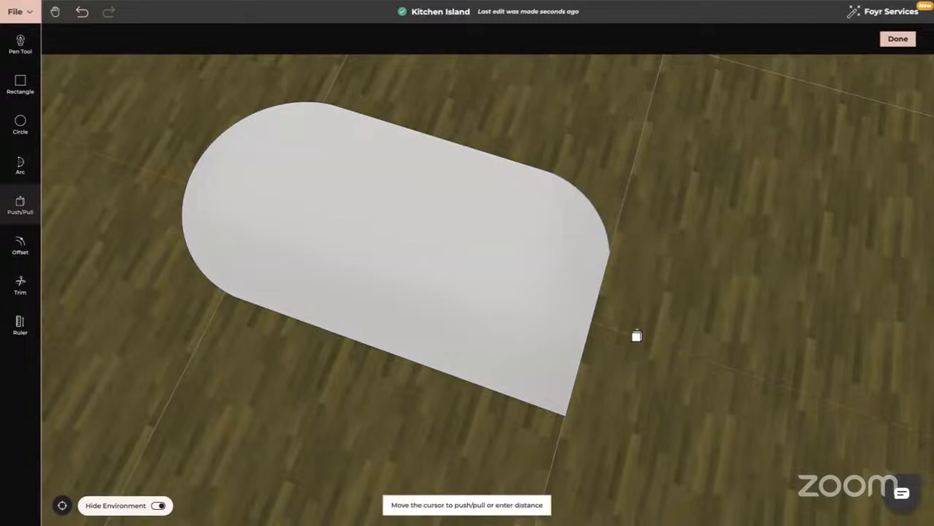
key("Escape")
- Offset the top edge of the block's long side face by about 0.05 m with Line Offset
middle_click_drag(636, 330, 475, 330)
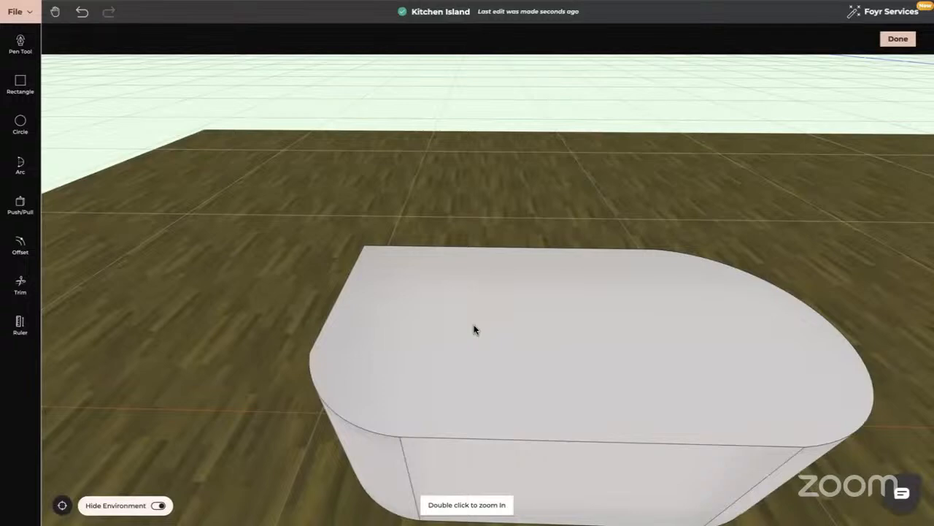
left_click_drag(620, 365, 129, 269)
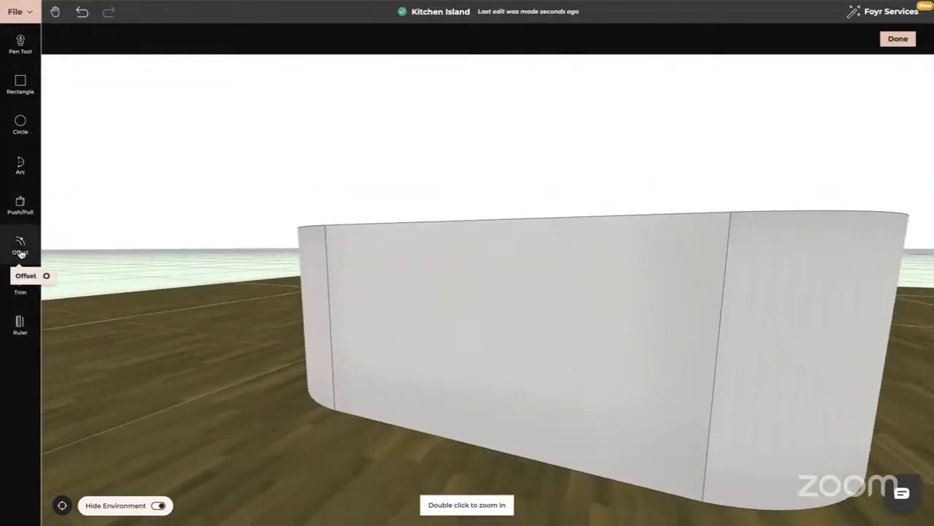
left_click(20, 243)
left_click(101, 38)
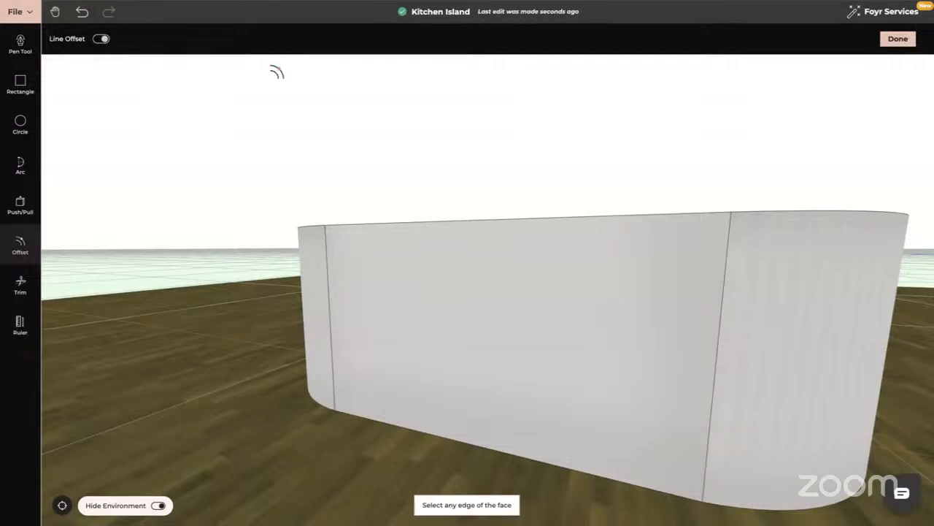
left_click(467, 225)
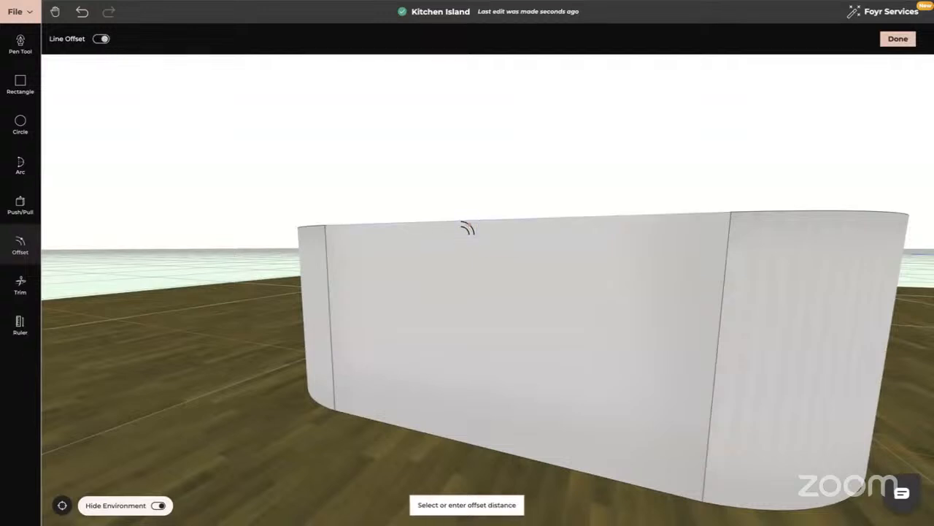
left_click(468, 237)
- Pull the narrow strip along the top of the long side outward to form a countertop overhang
left_click_drag(562, 267, 329, 276)
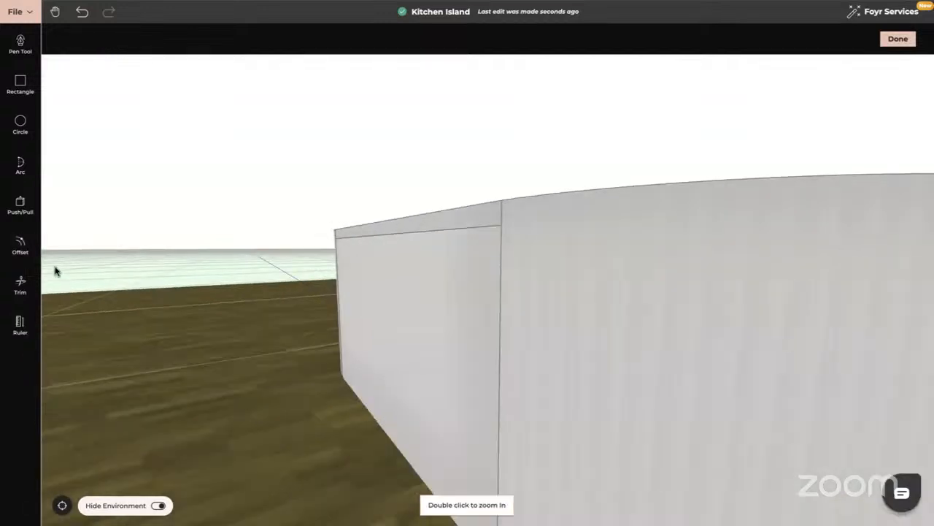
left_click(22, 203)
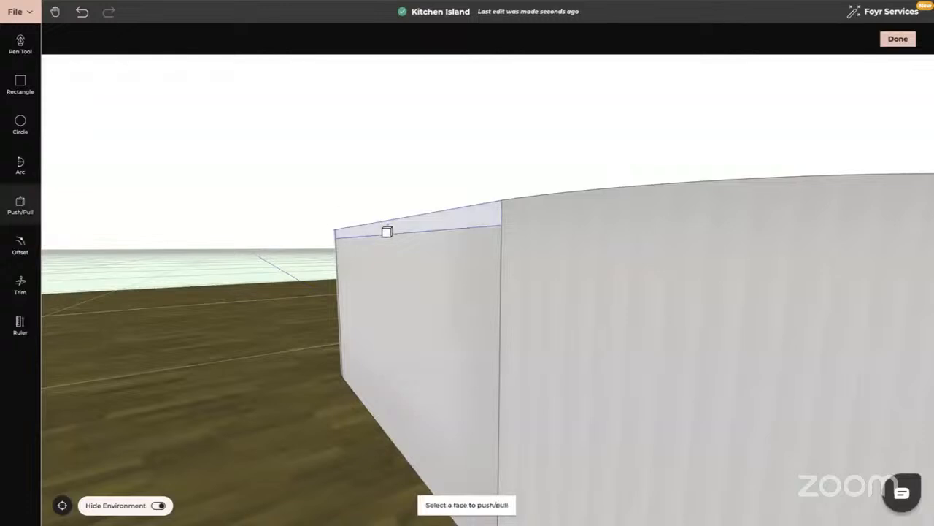
left_click(385, 230)
left_click(347, 231)
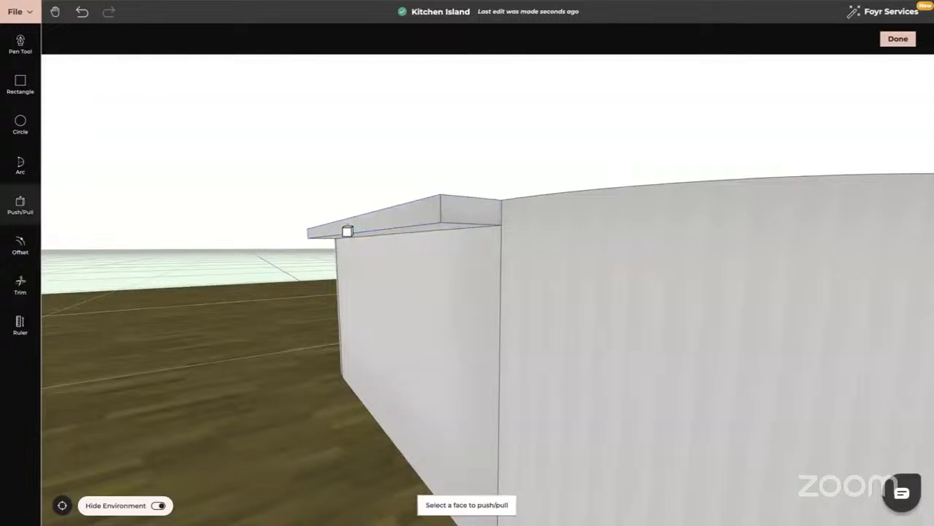
key("Escape")
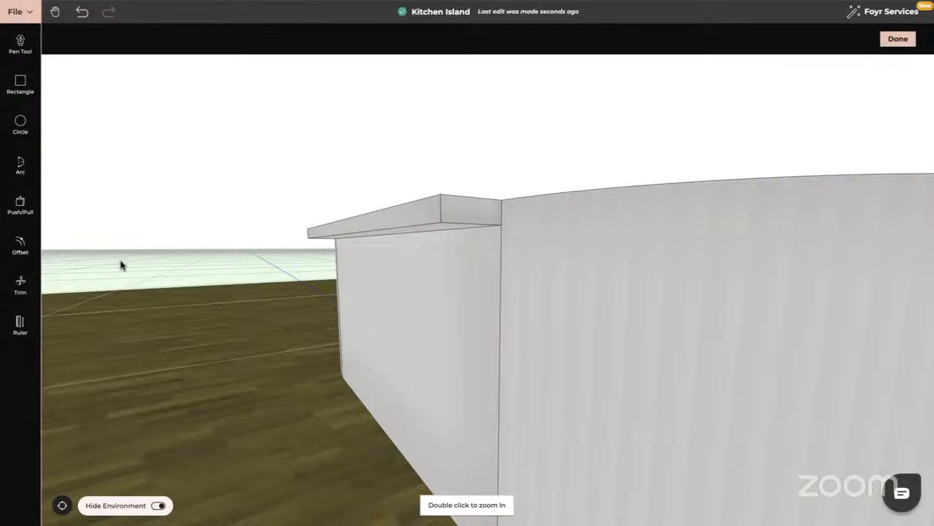
- Try a line offset of about 0.24 m below the overhang on the long side face, and undo it
left_click(18, 243)
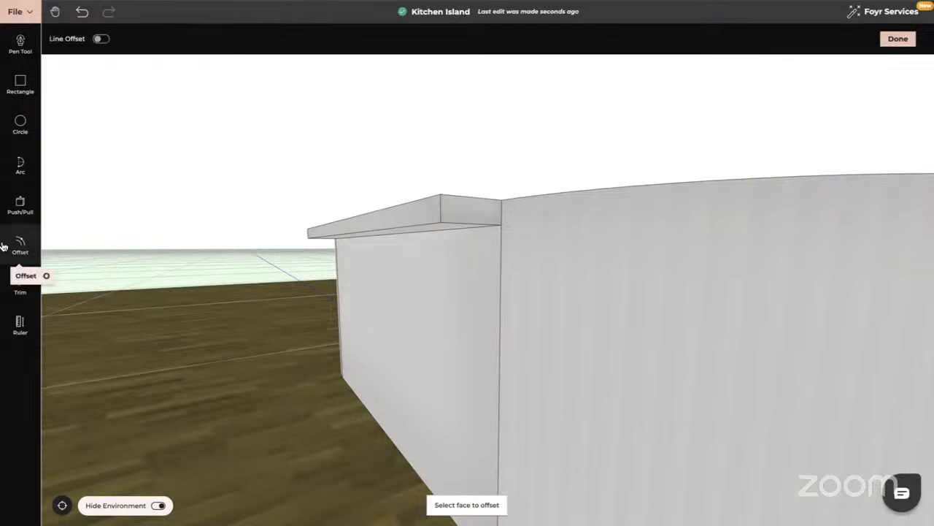
left_click(99, 39)
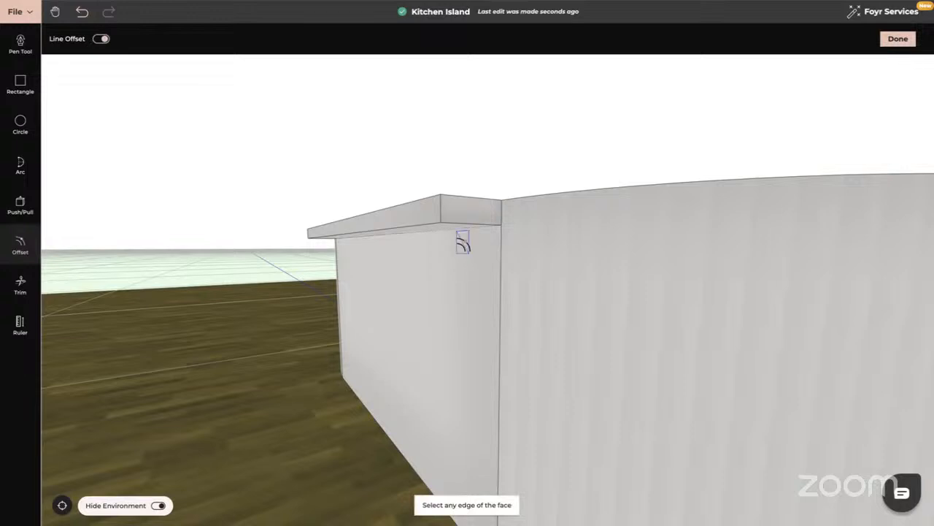
left_click(459, 230)
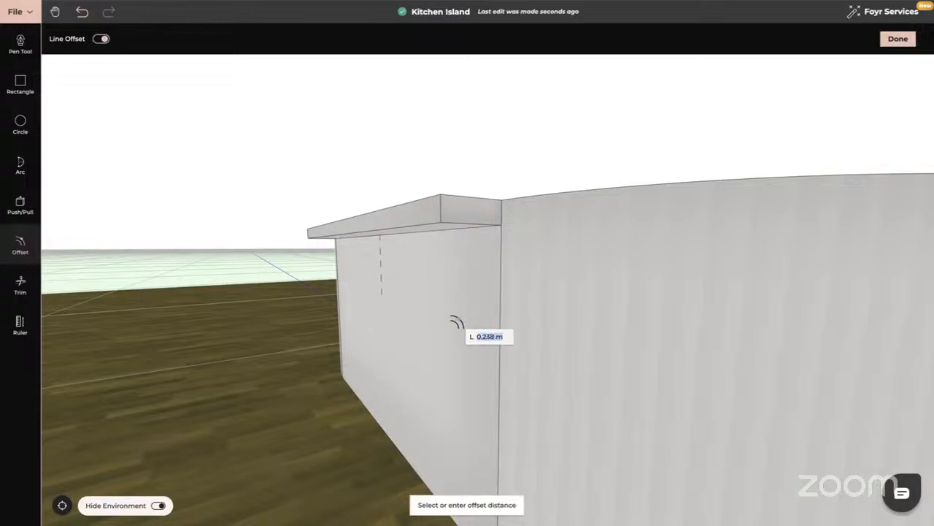
left_click(457, 321)
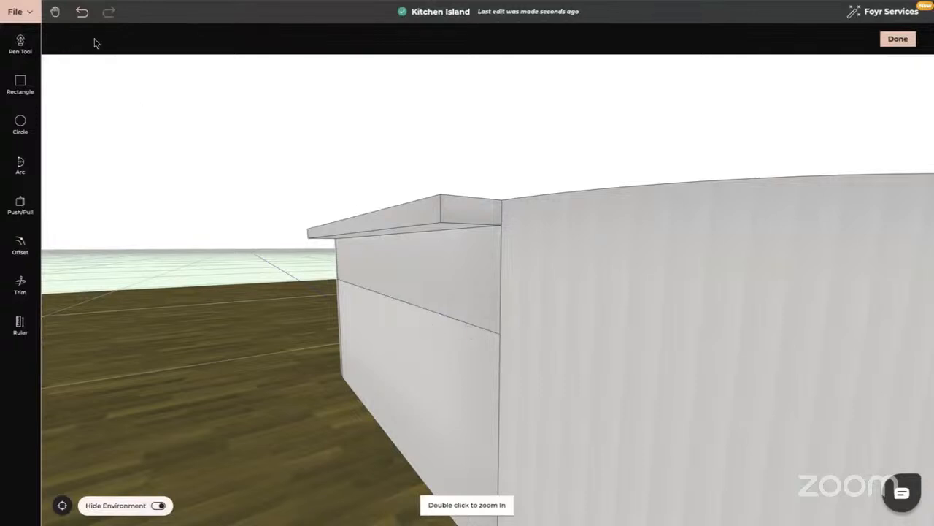
left_click(82, 14)
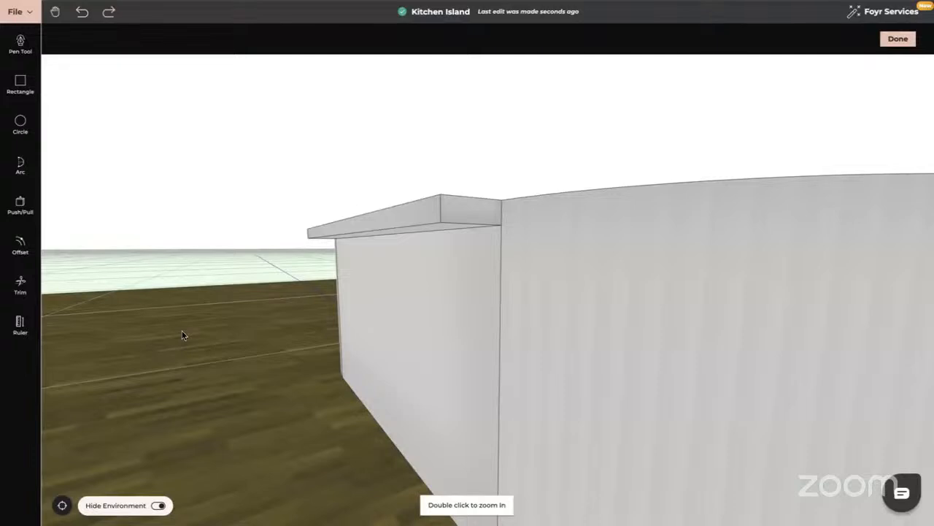
- Draw an arc with a bulge of about 0.028 m on the overhang's end face near its outer edge
mouse_move(368, 309)
left_mouse_down()
mouse_move(340, 309)
mouse_move(352, 317)
left_mouse_up()
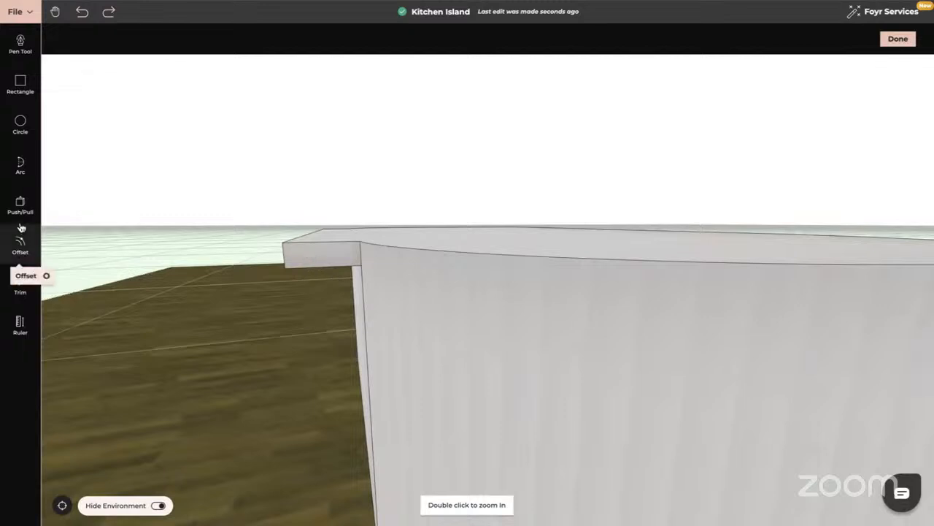
left_click(20, 165)
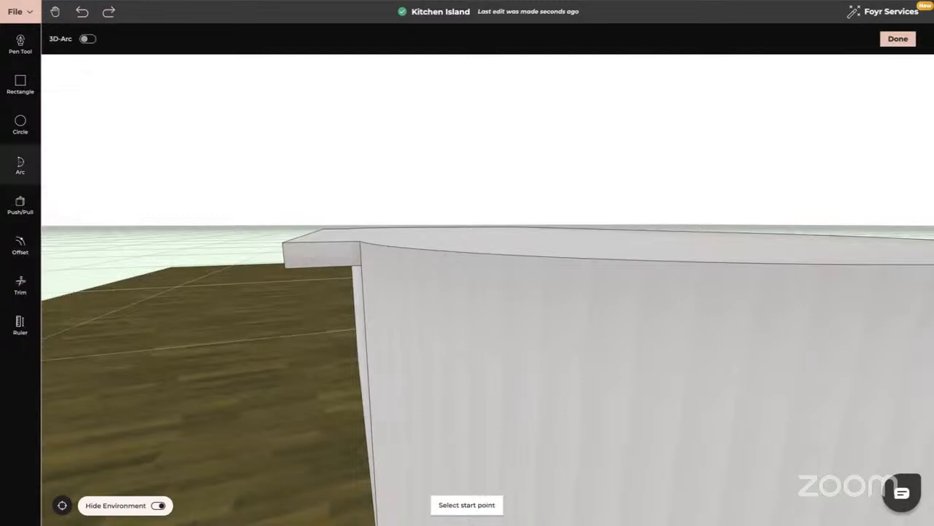
left_click(305, 247)
left_click(306, 261)
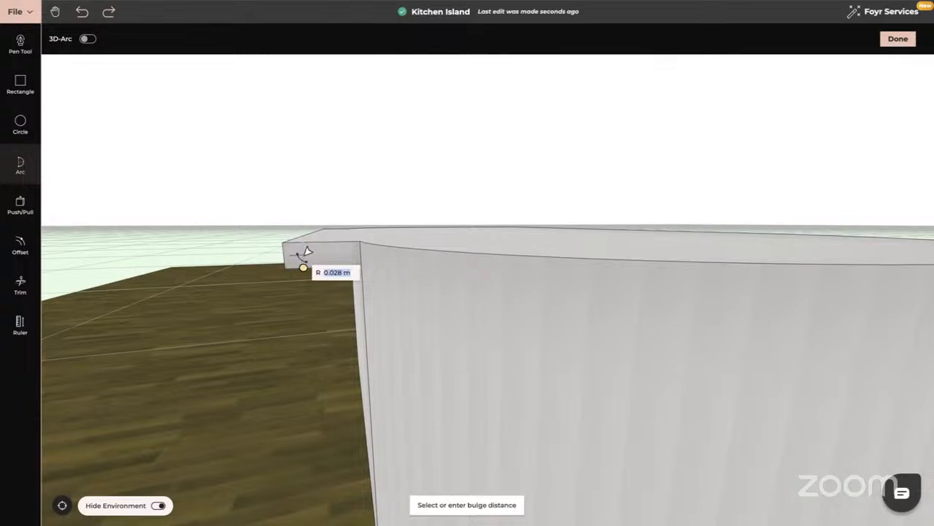
left_click(307, 251)
key("Escape")
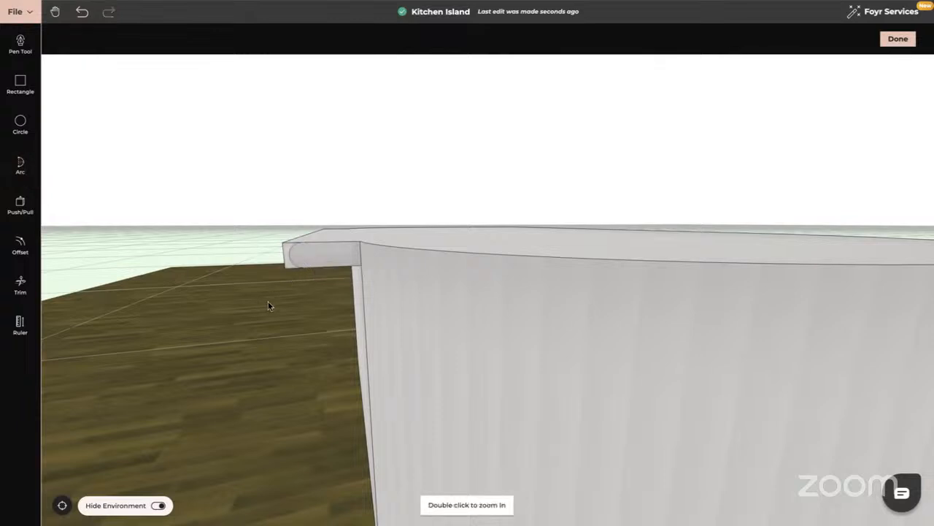
- Push the area outside the arc along the overhang's full length to round its outer edge, and check the profile
scroll(281, 304, "down", 3)
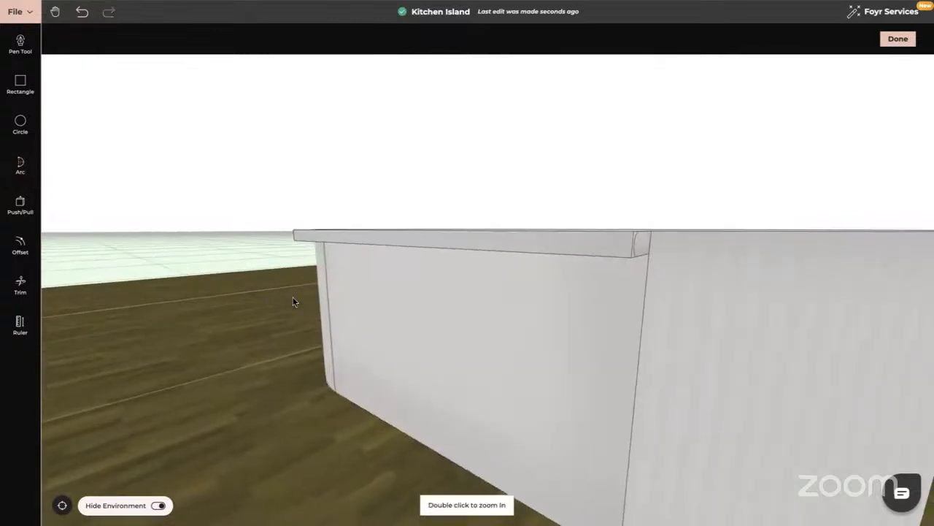
left_click(21, 204)
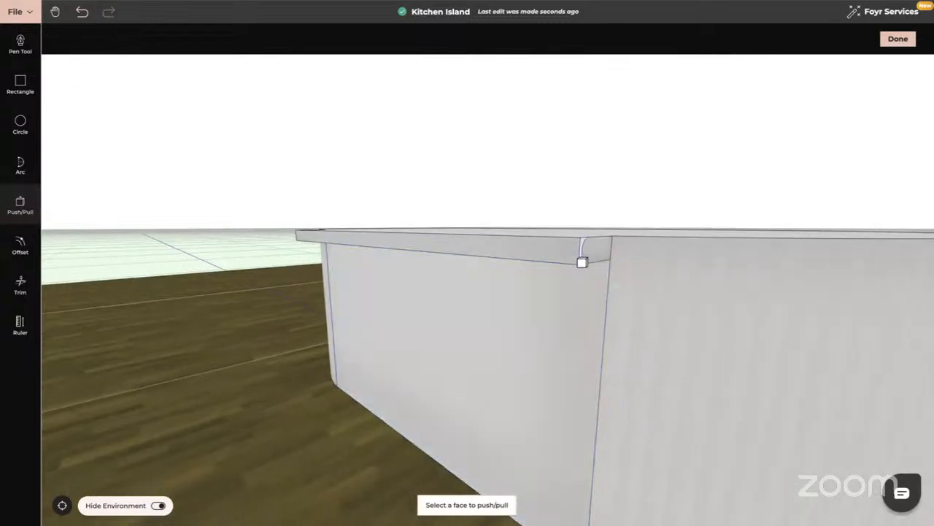
left_click(581, 262)
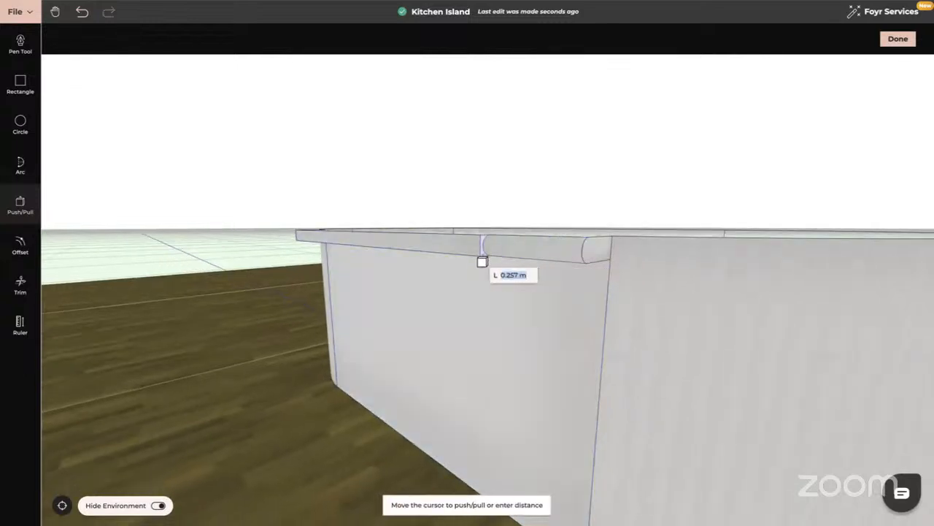
key("Escape")
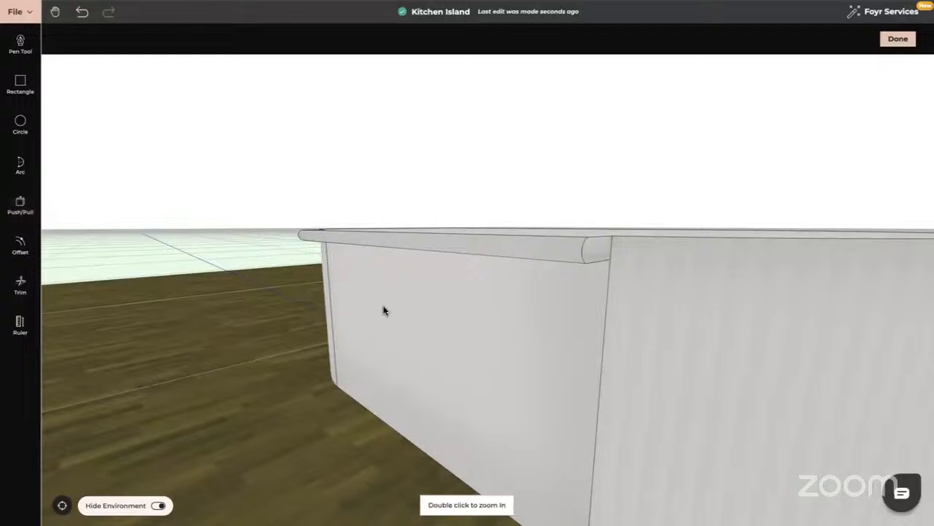
left_click_drag(383, 311, 369, 321)
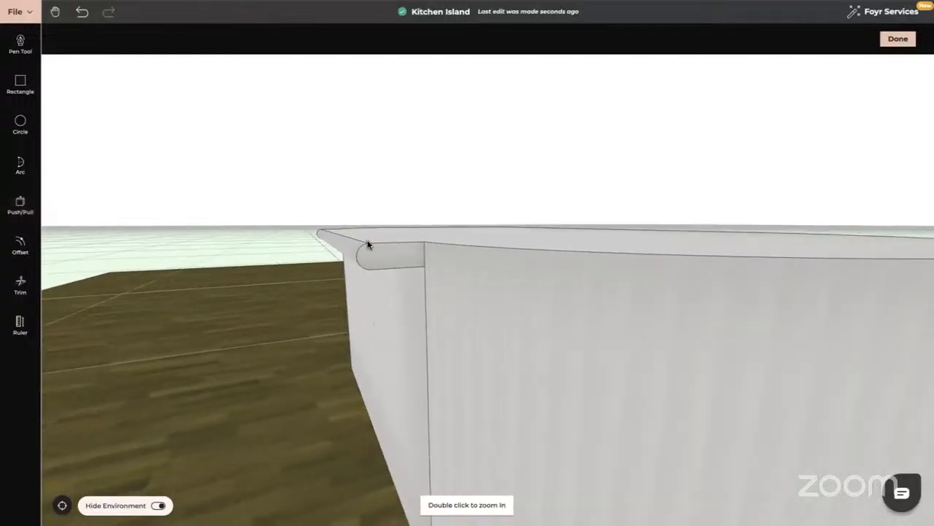
left_click_drag(288, 341, 332, 358)
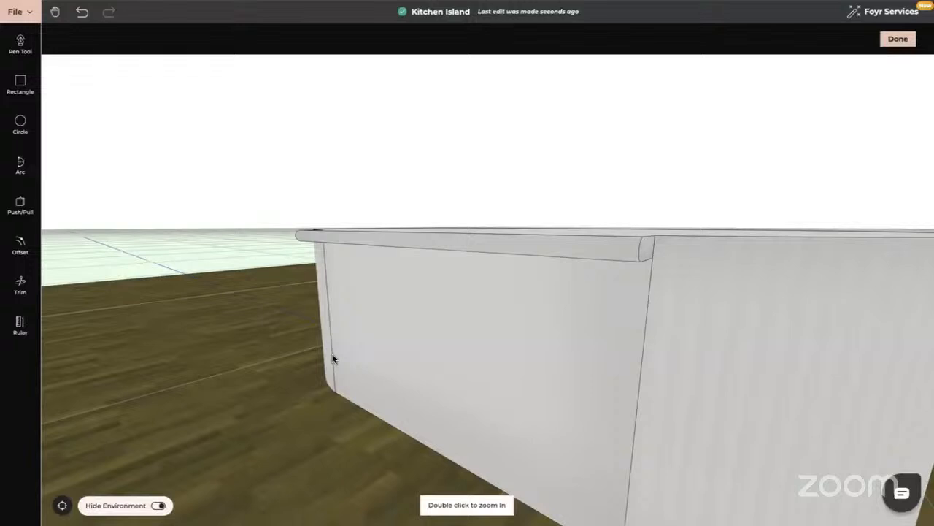
- Finish editing the curved island and return to the room with all the islands
left_click(898, 38)
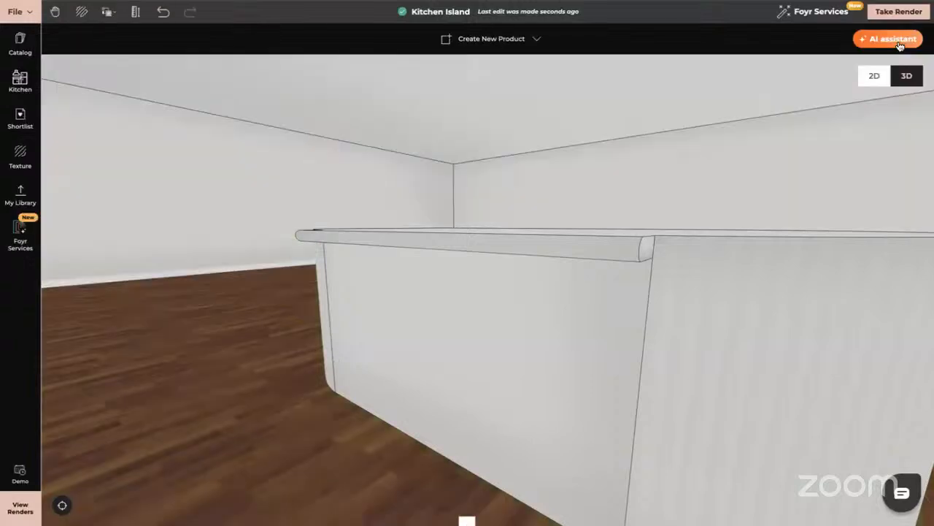
right_click(729, 67)
left_click(742, 76)
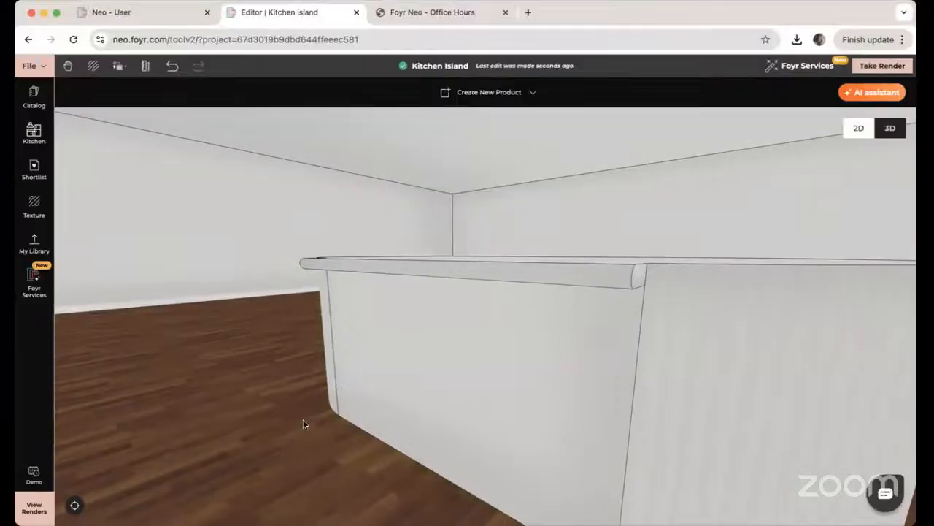
left_click(56, 13)
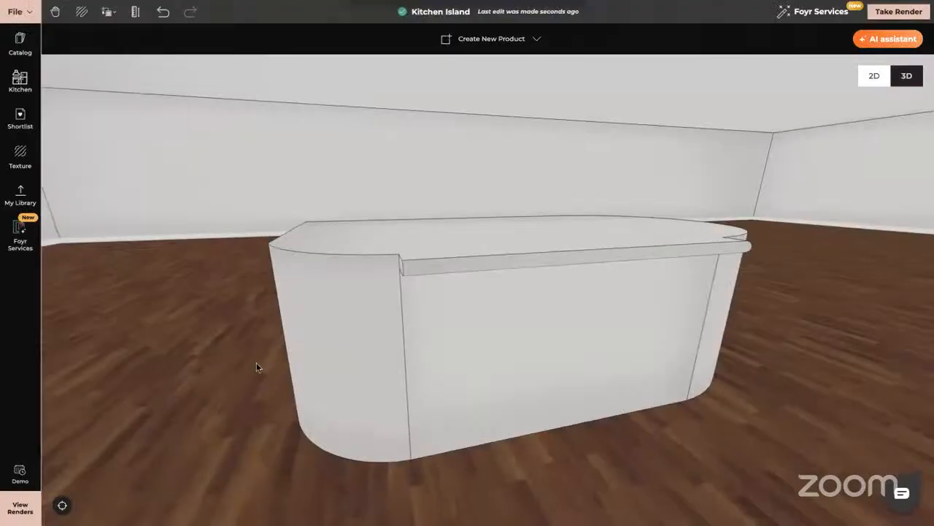
left_click_drag(256, 365, 151, 290)
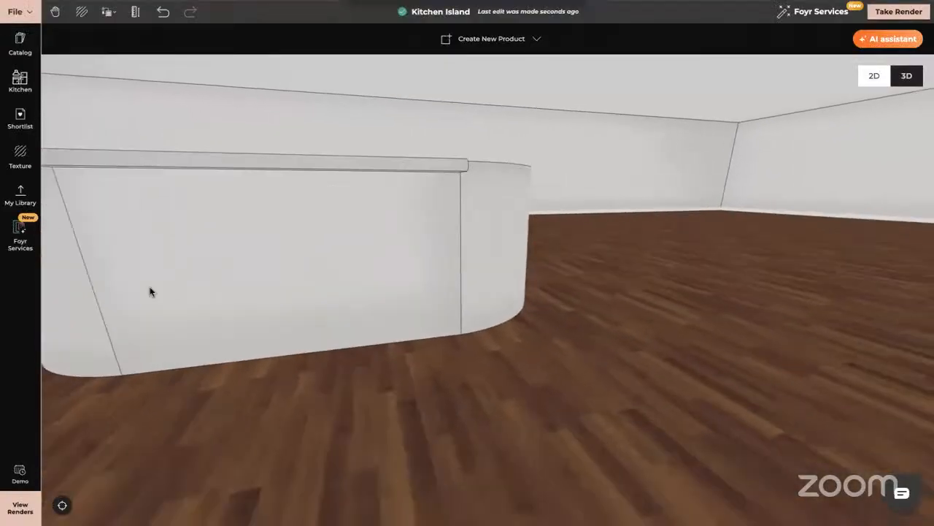
double_click(746, 346)
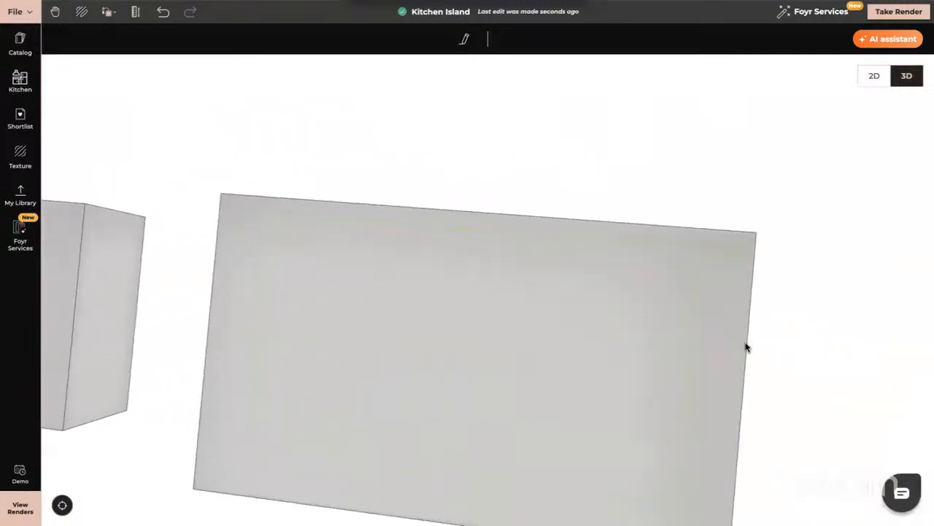
right_click_drag(523, 377, 593, 284)
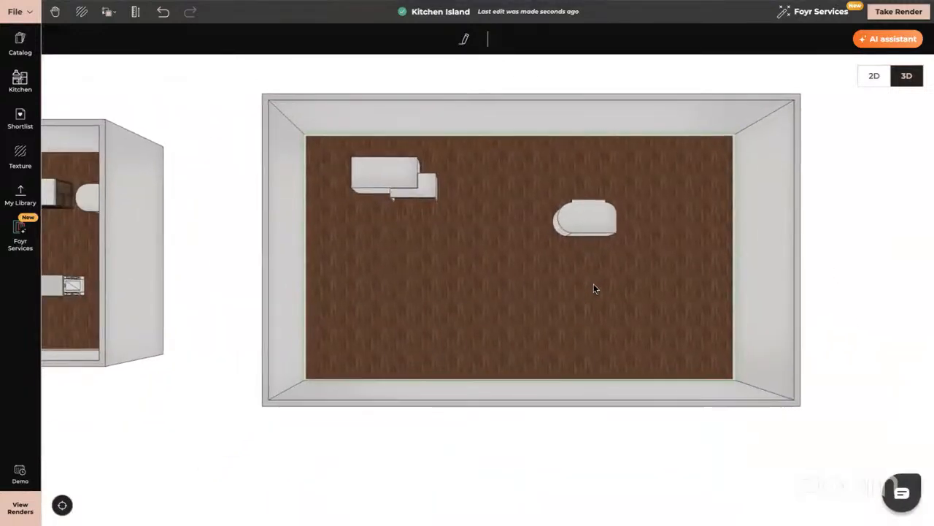
left_click(161, 393)
- Start creating another custom product and draw a 4 m by 1.5 m rectangle on the empty floor in front of the two-level island
left_click(478, 38)
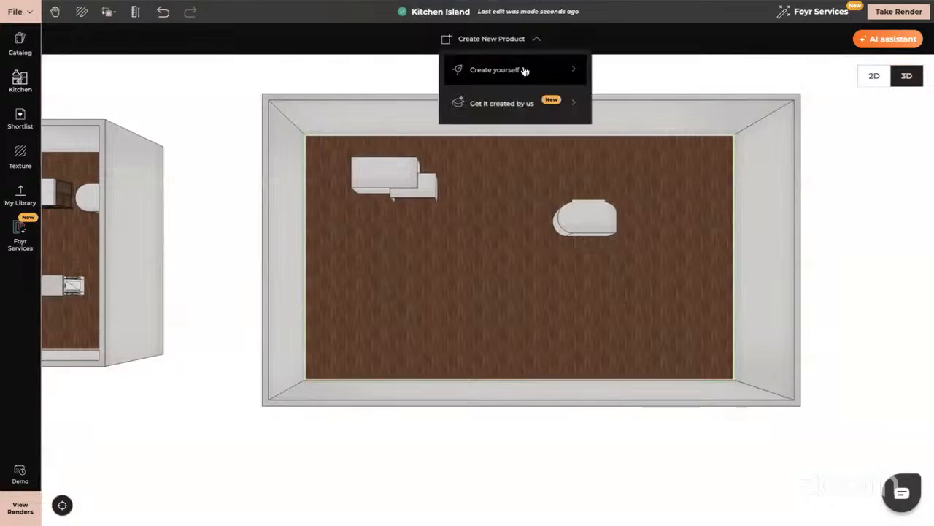
left_click(512, 72)
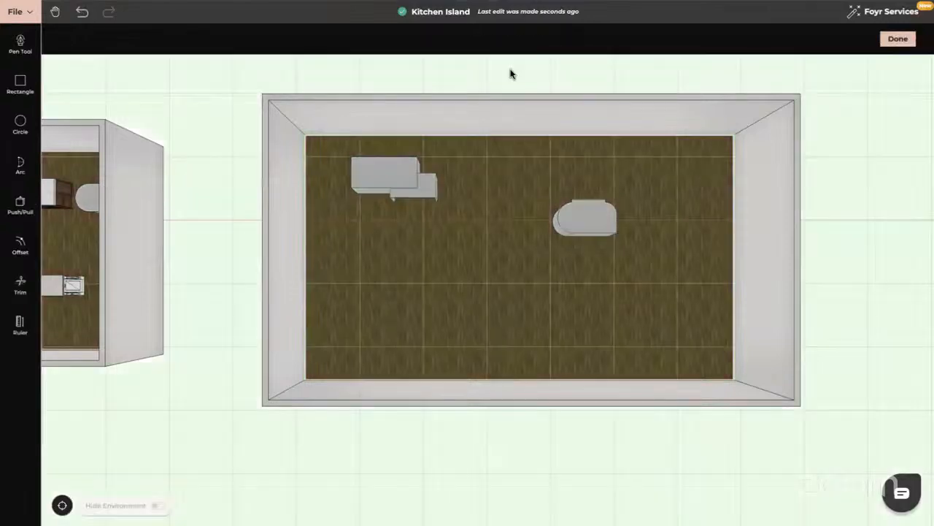
left_click(20, 82)
left_click(385, 274)
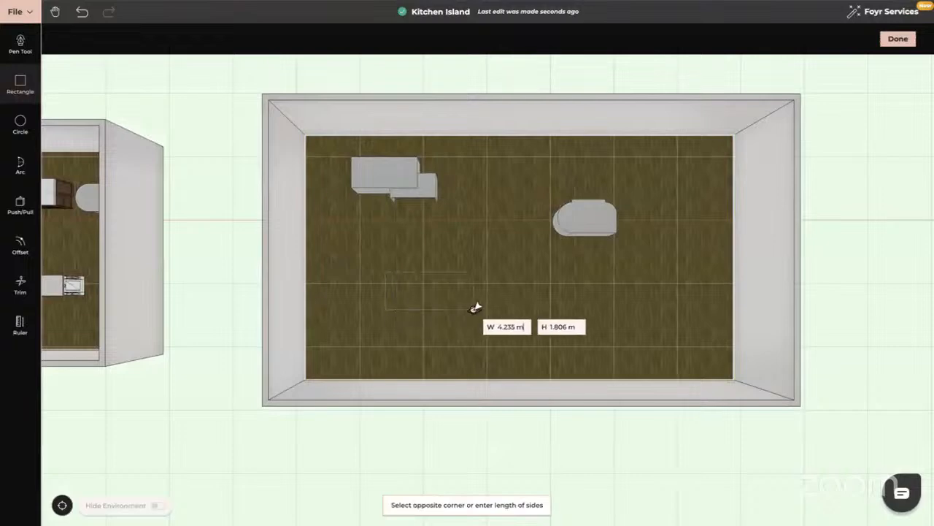
type("4")
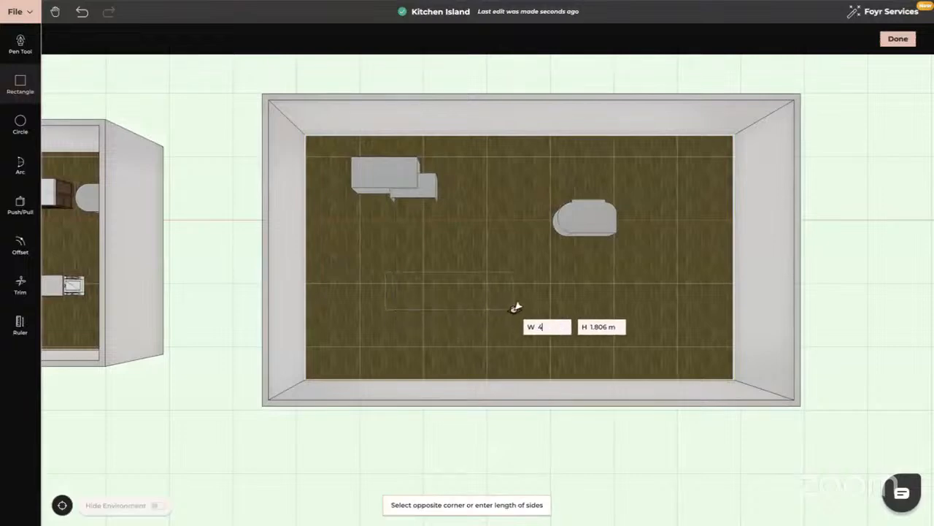
key("Tab")
type("1.5")
key("Return")
key("Escape")
- Extrude the floor rectangle upward 0.93 m to form the island block
left_click_drag(467, 314, 465, 250)
left_click(22, 202)
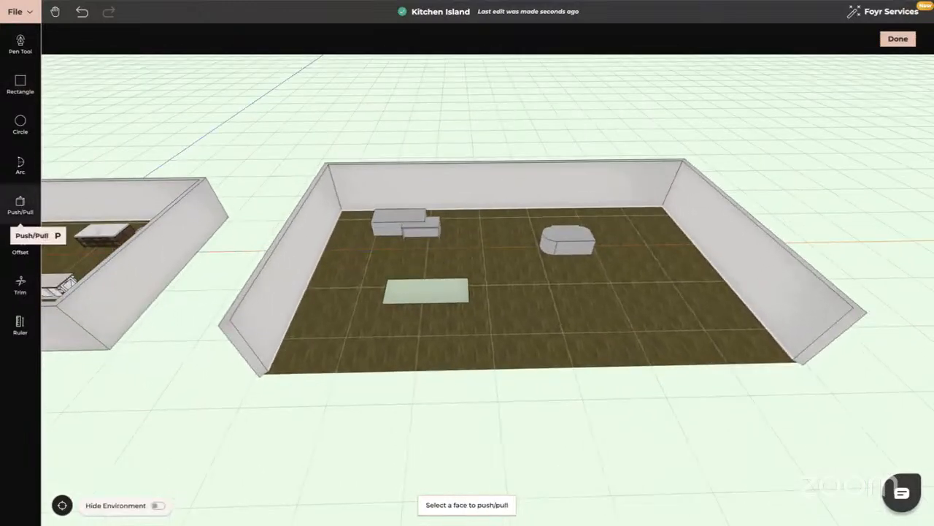
left_click(452, 290)
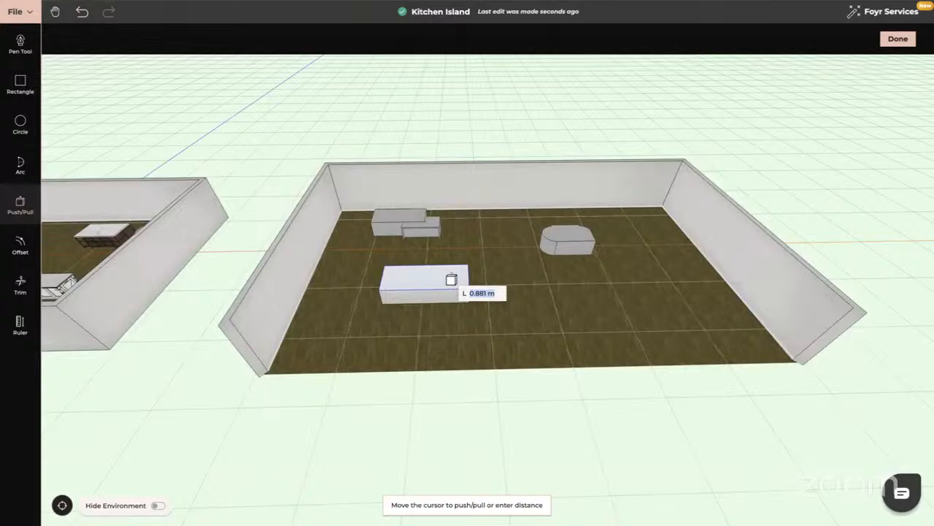
type("0.93")
key("Return")
key("Escape")
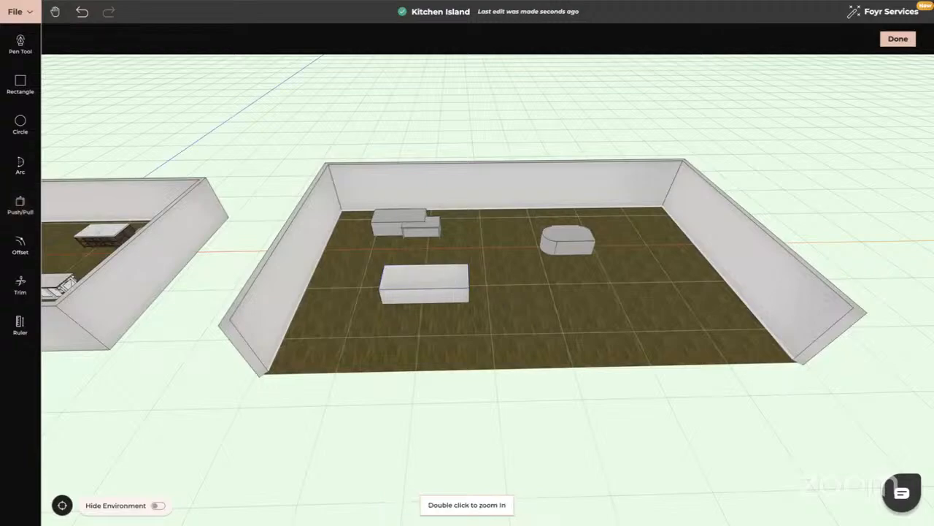
- Line-offset the bottom edge of the block's front long side upward by 0.1 m to mark the toe kick
double_click(425, 293)
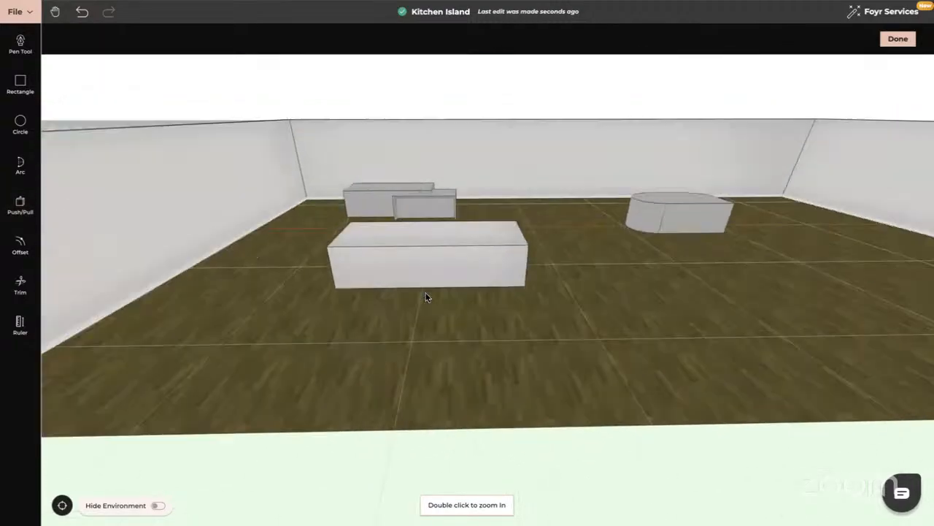
left_click(21, 246)
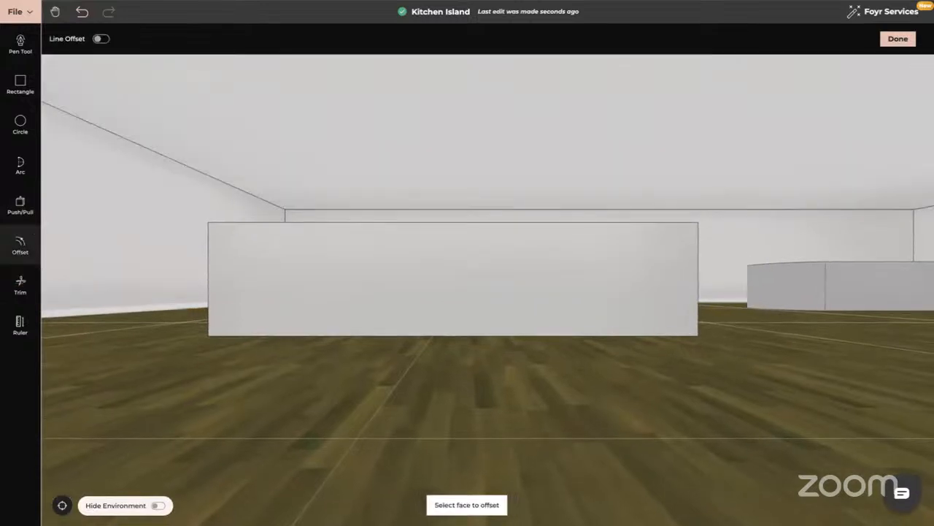
left_click(101, 39)
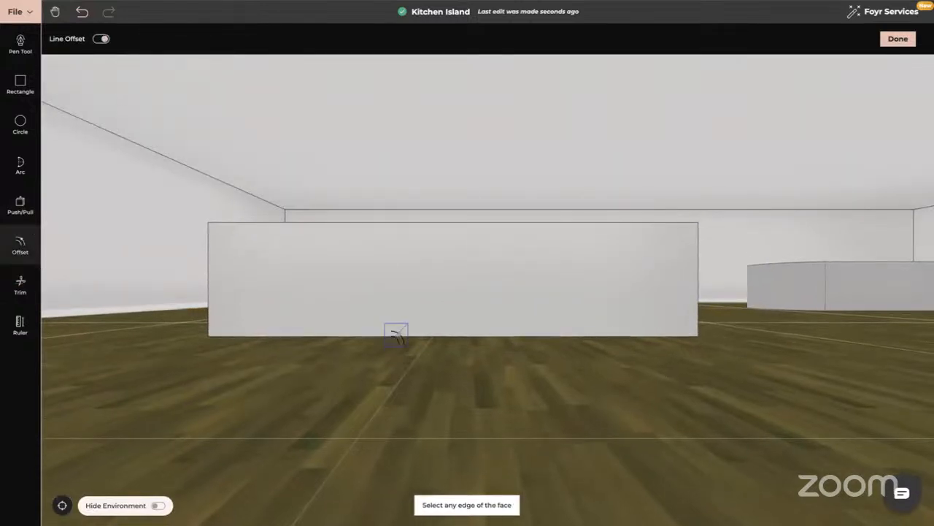
left_click(395, 334)
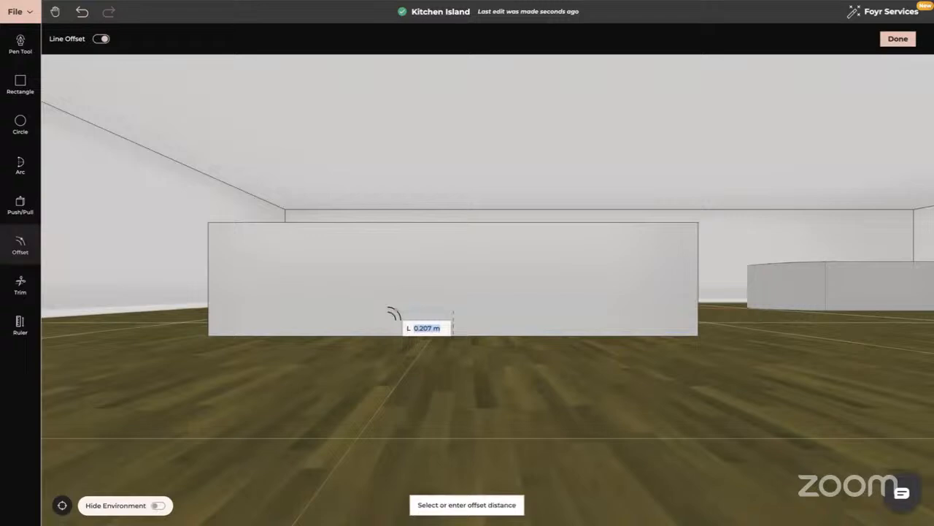
type("0.1")
key("Return")
- Line-offset the bottom edge of the adjacent end face by 0.1 m to continue the toe-kick line
left_click_drag(503, 332, 414, 334)
left_click_drag(737, 383, 598, 393)
left_click(598, 393)
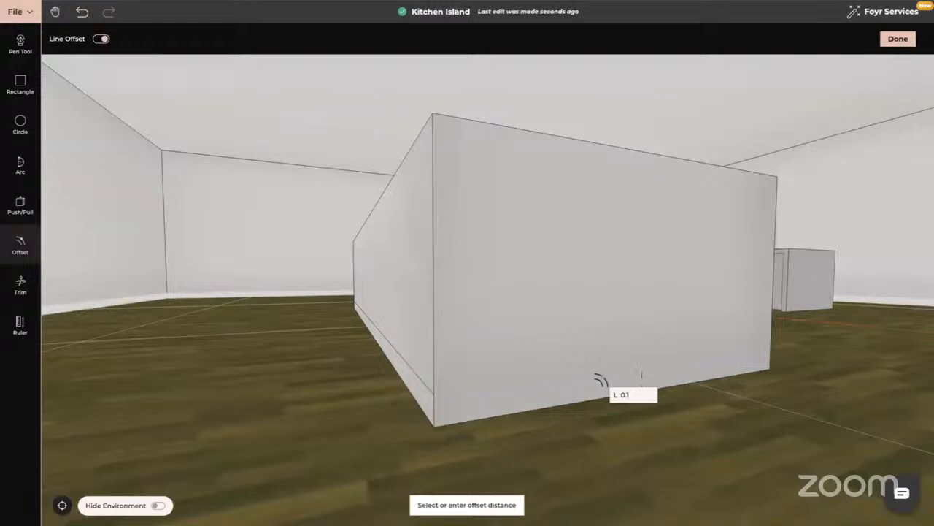
left_click_drag(601, 381, 571, 380)
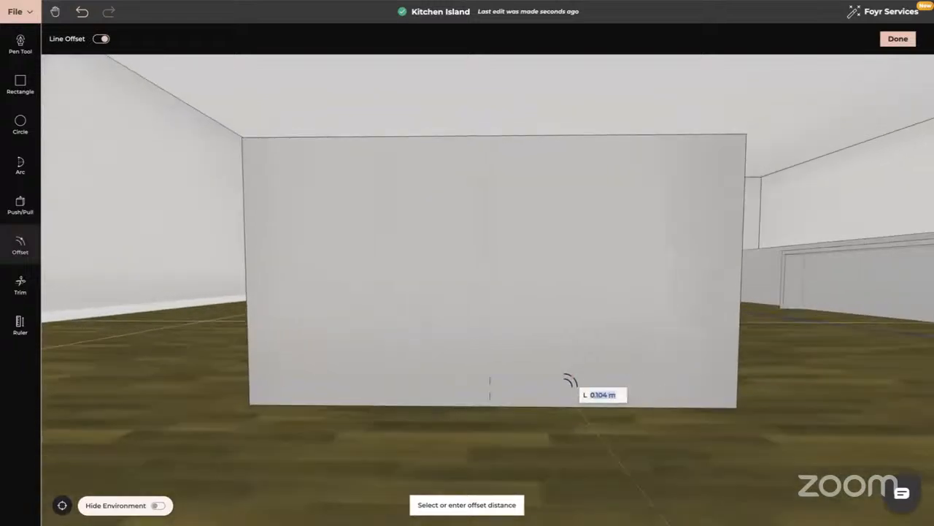
key("Return")
- Line-offset the bottom edge of the block's back long side by 0.1 m
left_click_drag(651, 389, 538, 387)
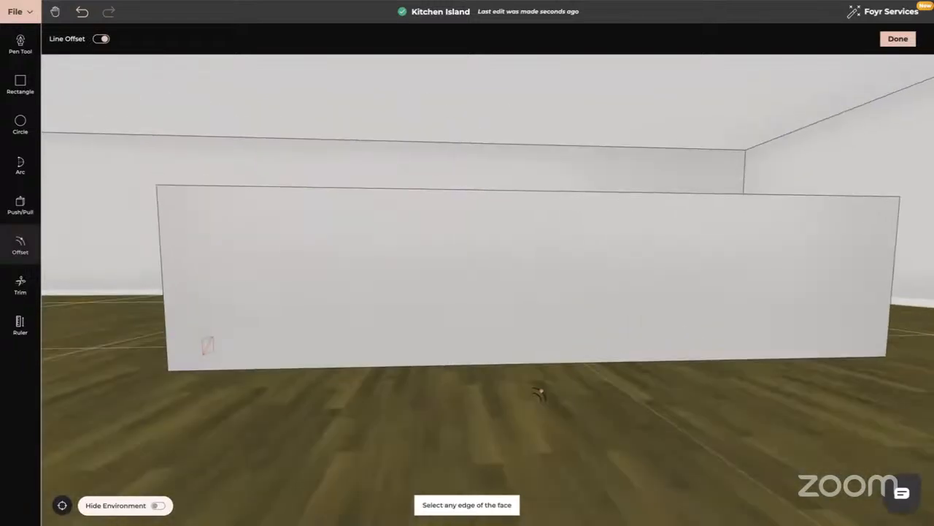
left_click(478, 359)
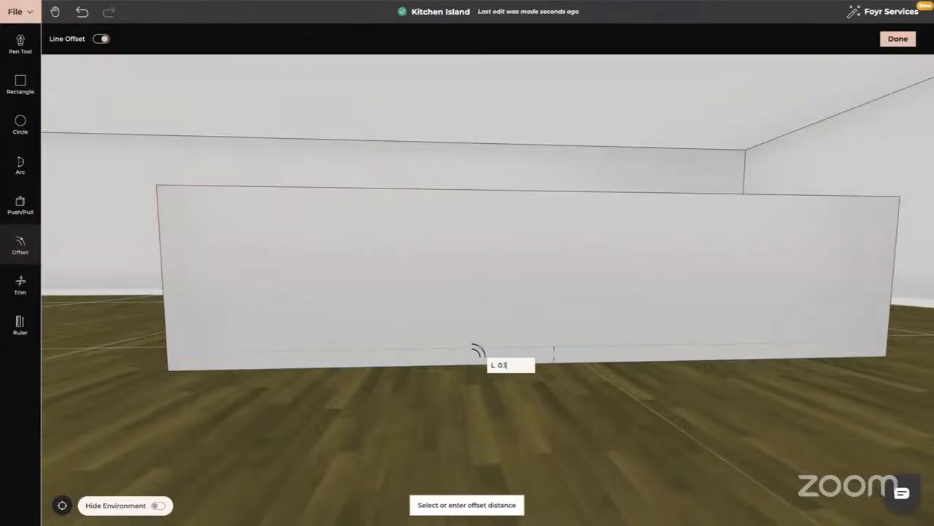
key("Return")
- Line-offset the bottom edge of the remaining end face by 0.1 m to complete the toe-kick line around the block
left_click_drag(603, 361, 519, 364)
scroll(519, 365, "down", 4)
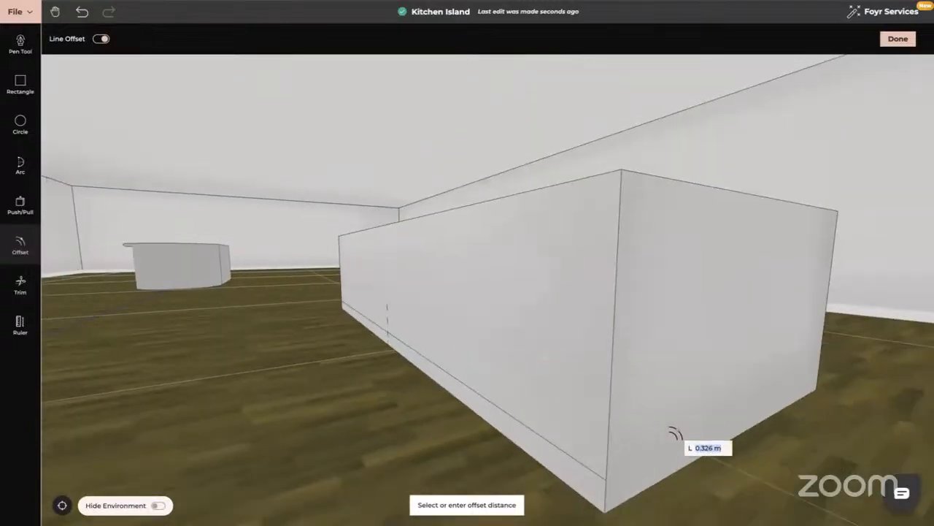
left_click_drag(684, 439, 664, 441)
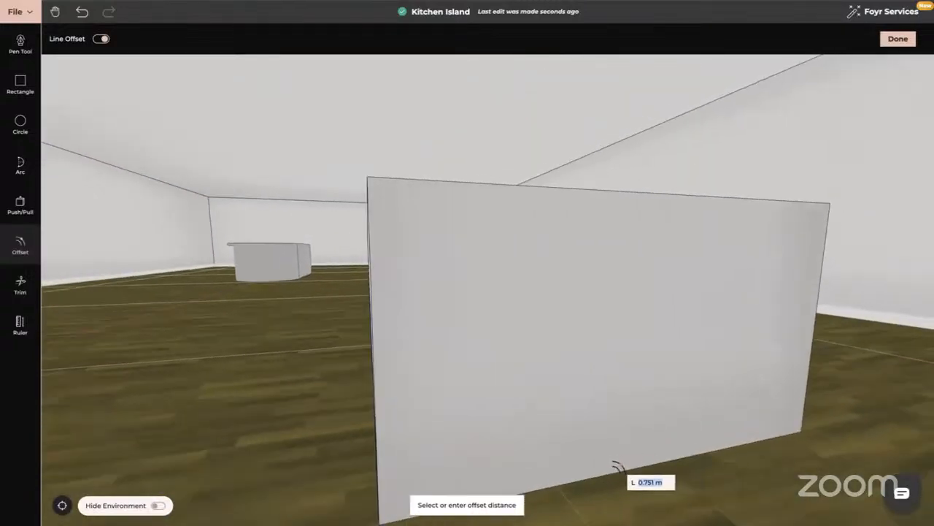
left_click_drag(617, 467, 509, 400)
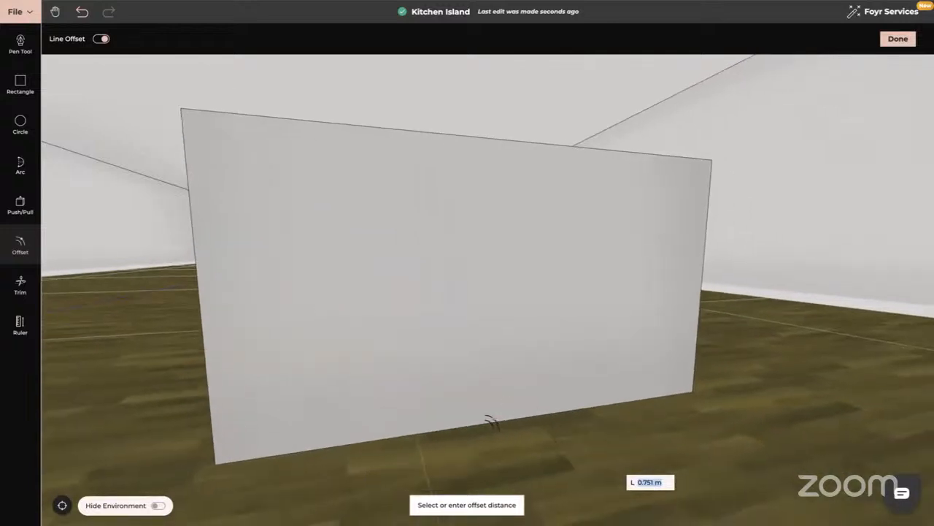
left_click(492, 421)
left_click(475, 419)
type("0.1")
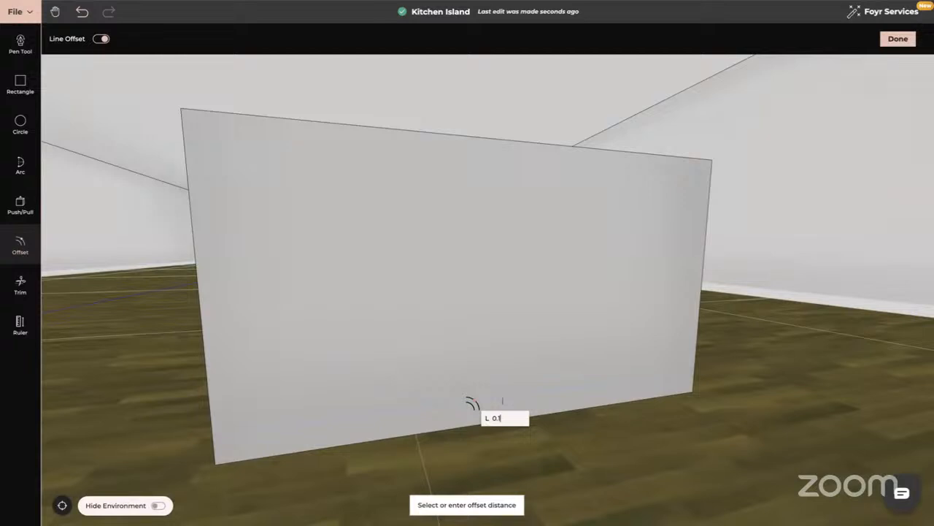
key("Return")
left_click(474, 401)
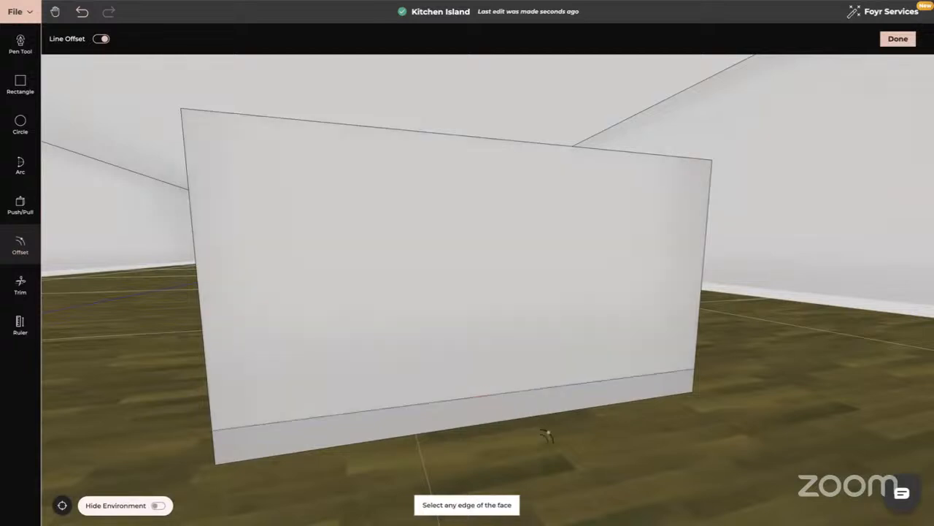
- Line-offset the top edge of the same end face down by 0.03 m to mark the countertop thickness
left_click_drag(547, 435, 561, 433)
left_click(477, 116)
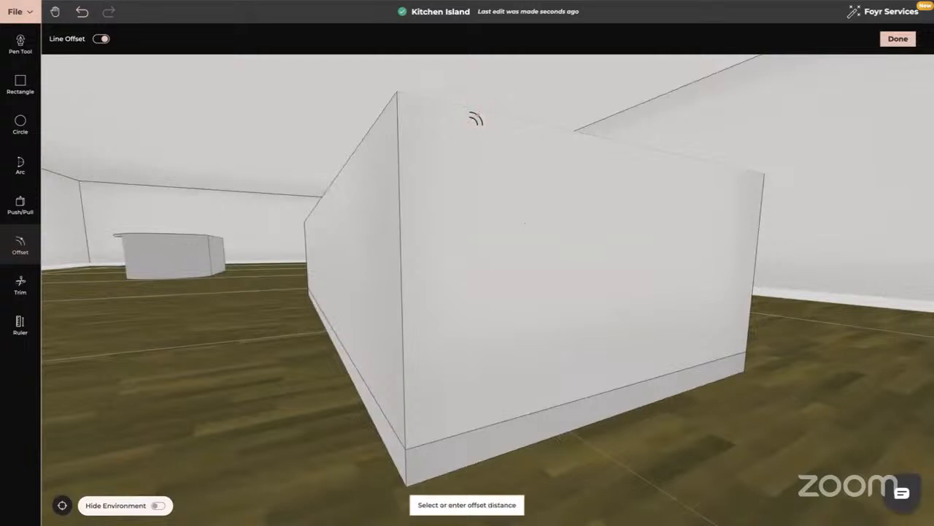
type("0")
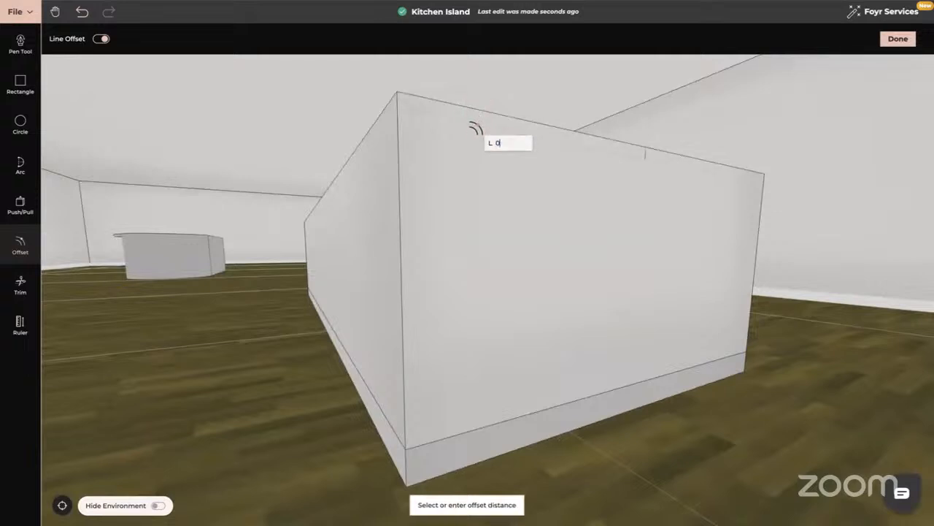
type(".03")
key("Return")
- Line-offset the top edge of the adjoining long side by 0.03 m to continue the countertop line
left_click_drag(398, 182, 440, 183)
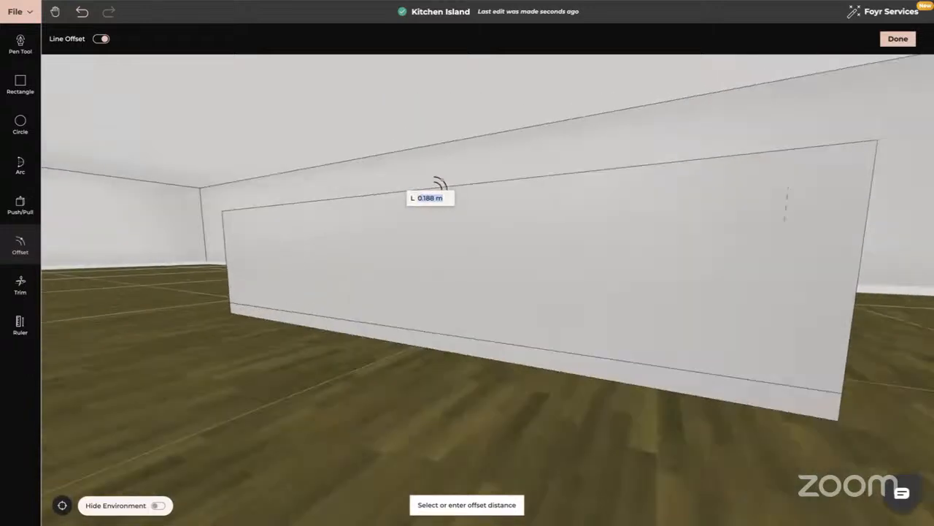
left_click(517, 188)
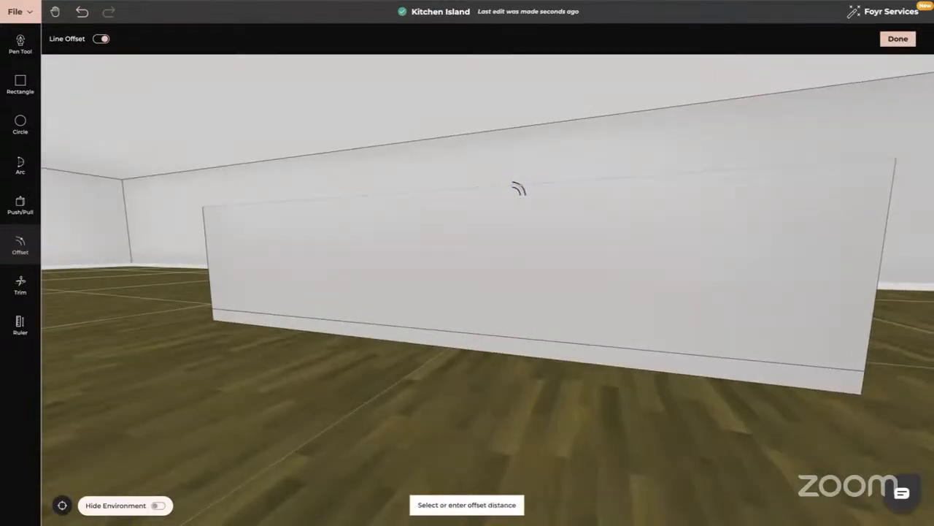
type("0.03")
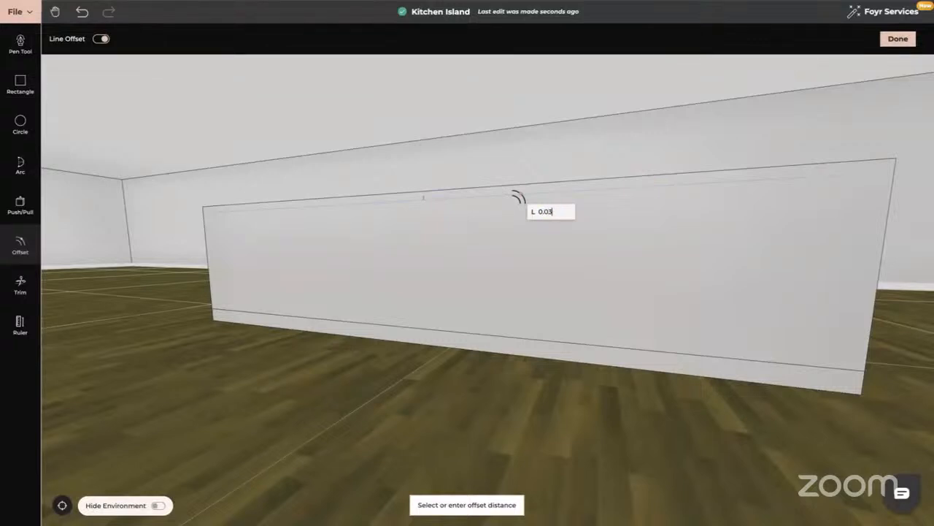
key("Return")
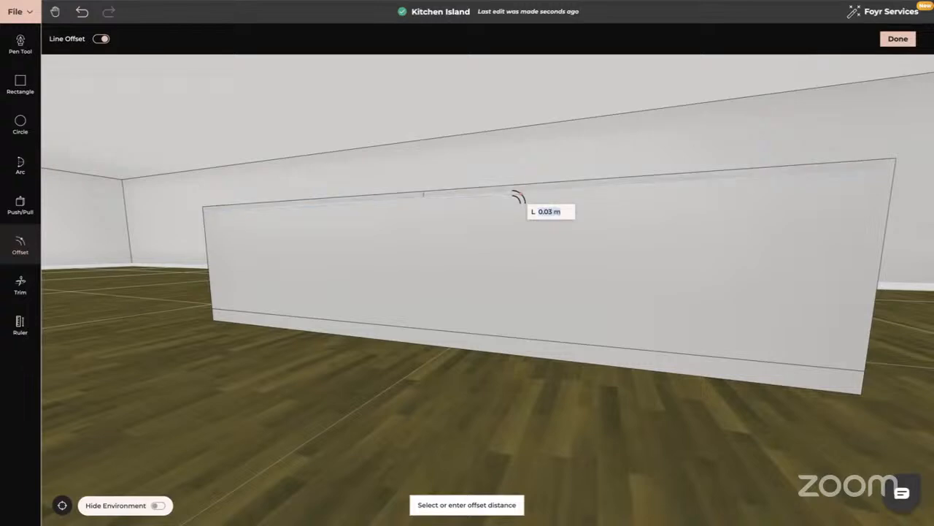
- Line-offset the top edge of the opposite end face by 0.03 m
middle_click_drag(474, 221, 580, 223)
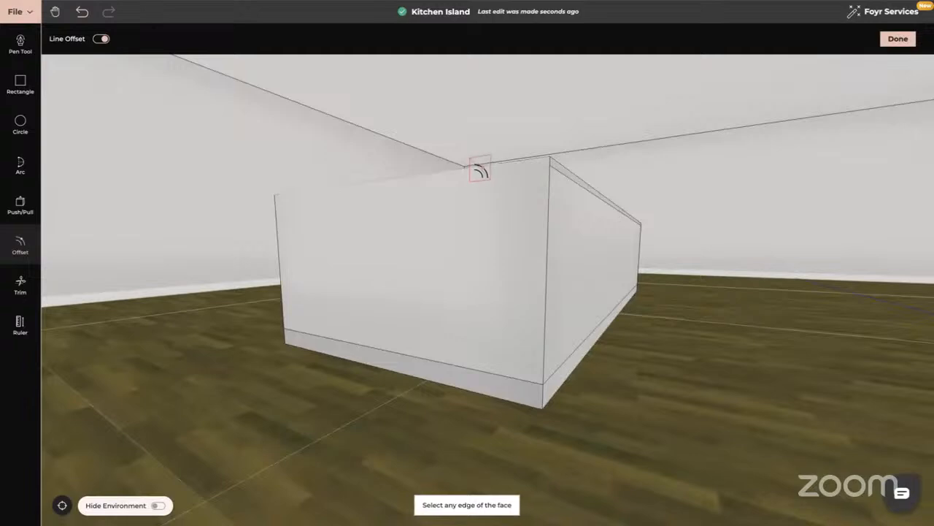
type("0.0")
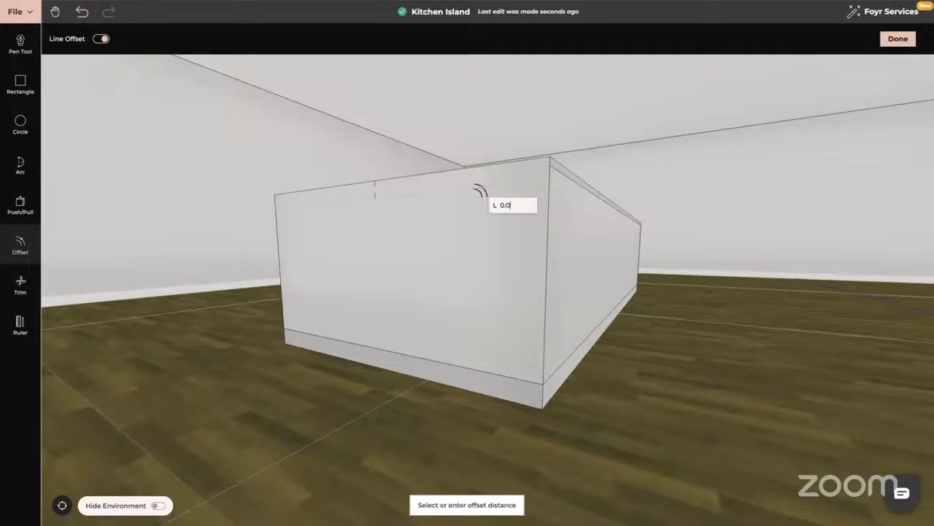
type("3")
key("Return")
- Line-offset the top edge of the remaining long side by 0.03 m to complete the countertop line around the block
left_click_drag(402, 208, 521, 208)
left_click(524, 212)
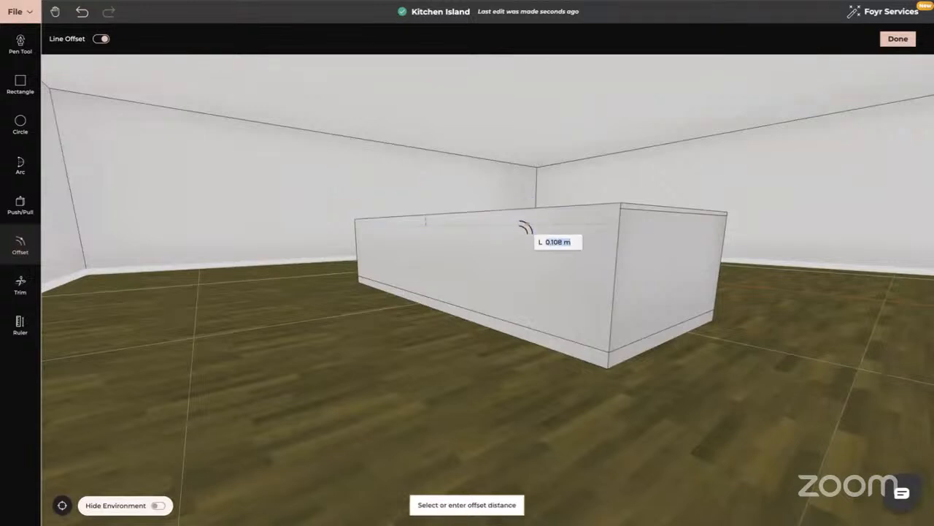
type("0.03")
key("Return")
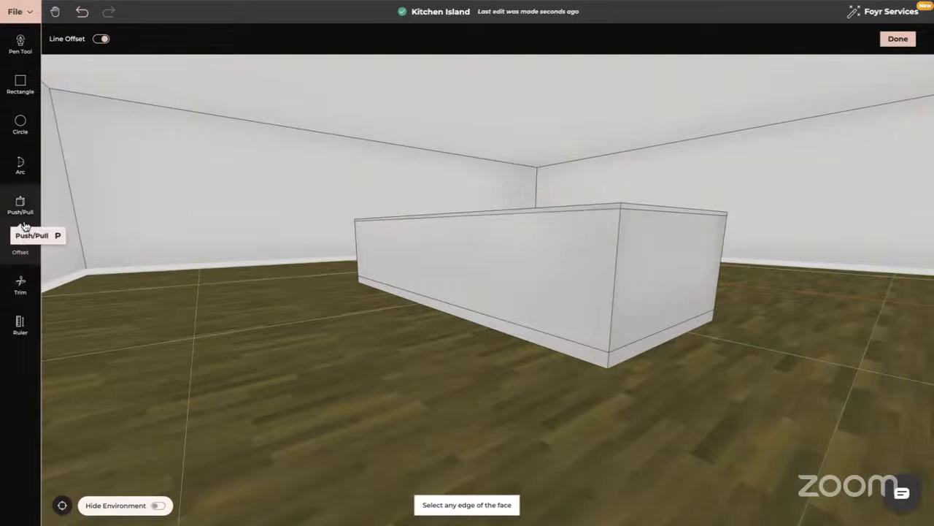
- Push the toe-kick strips of the long side and its adjoining end face inward
left_click(20, 205)
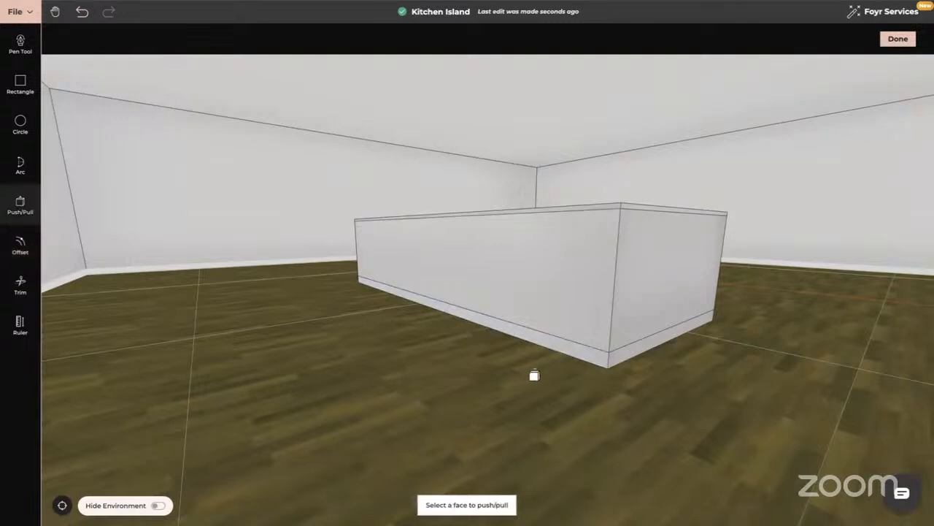
left_click(554, 337)
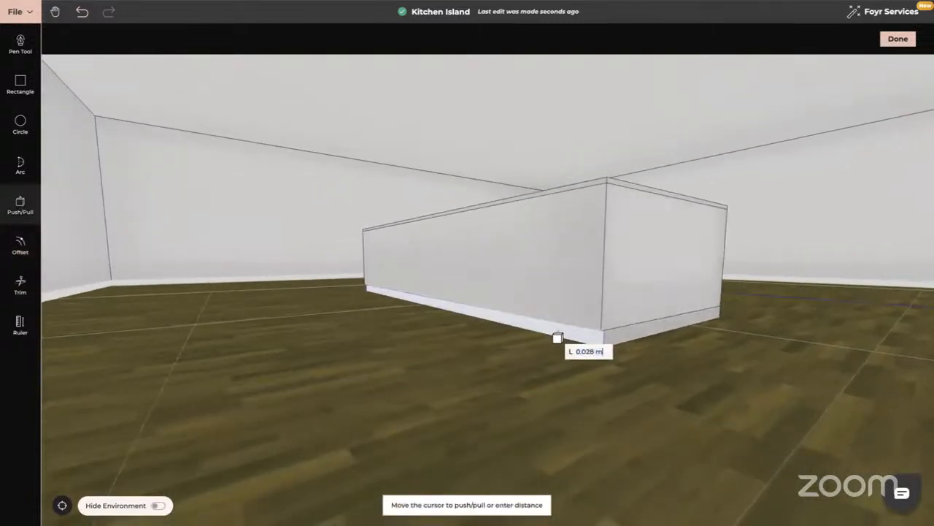
type("0.03")
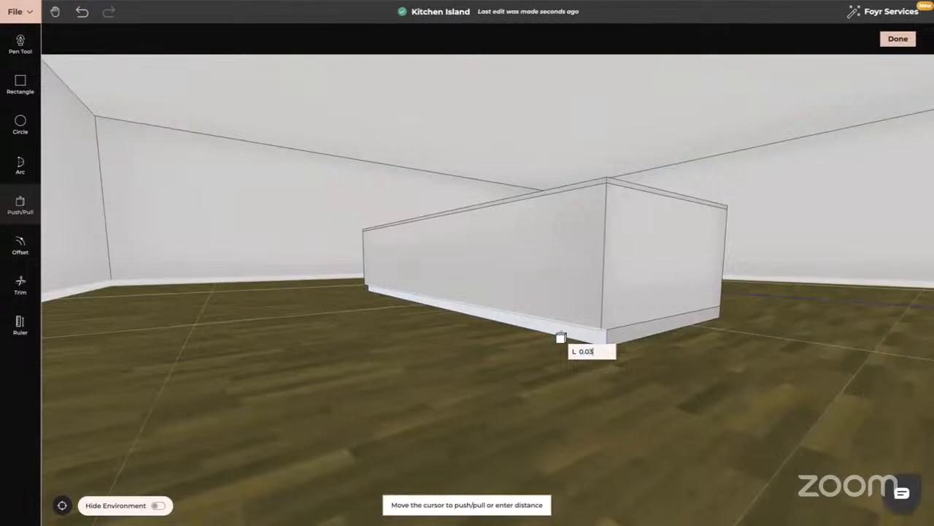
key("Return")
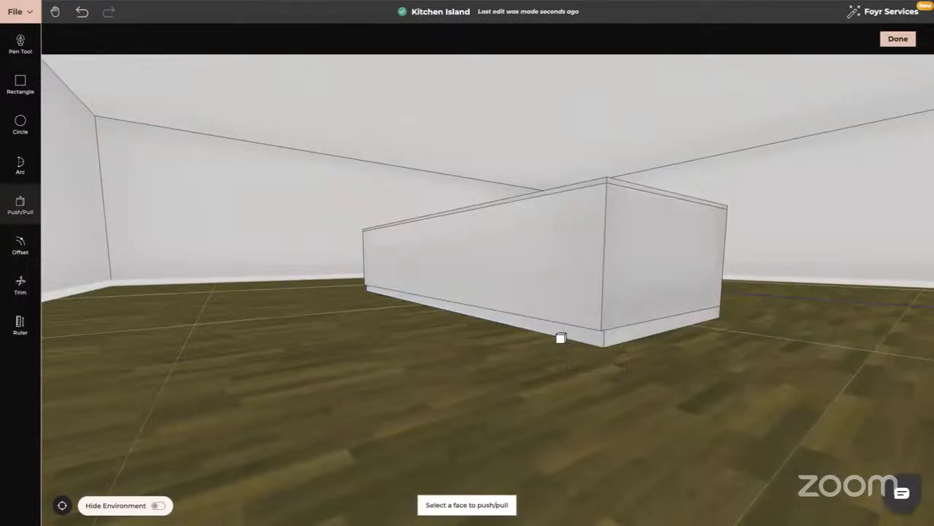
left_click(650, 336)
type("0.03")
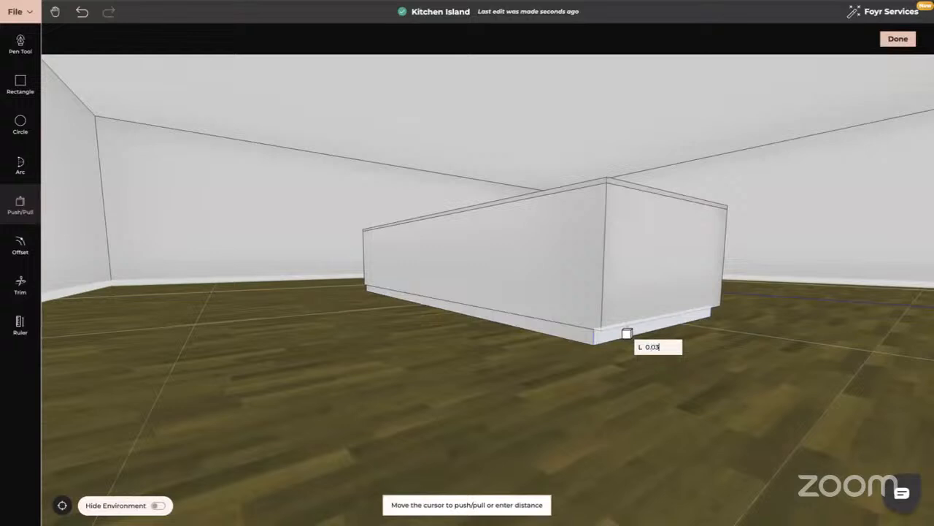
key("Return")
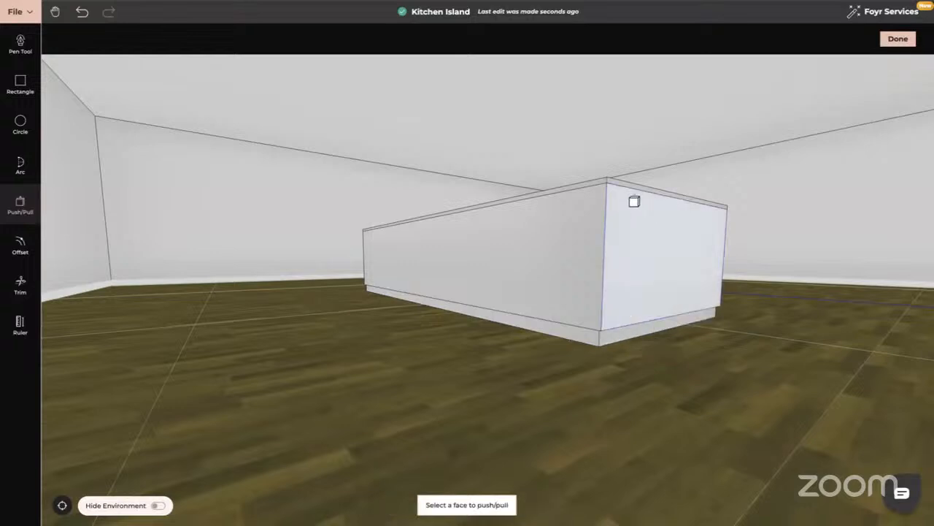
- Pull the end face's countertop strip outward by 0.02 m and pull out the adjoining long side's strip to form the overhang
left_click(620, 185)
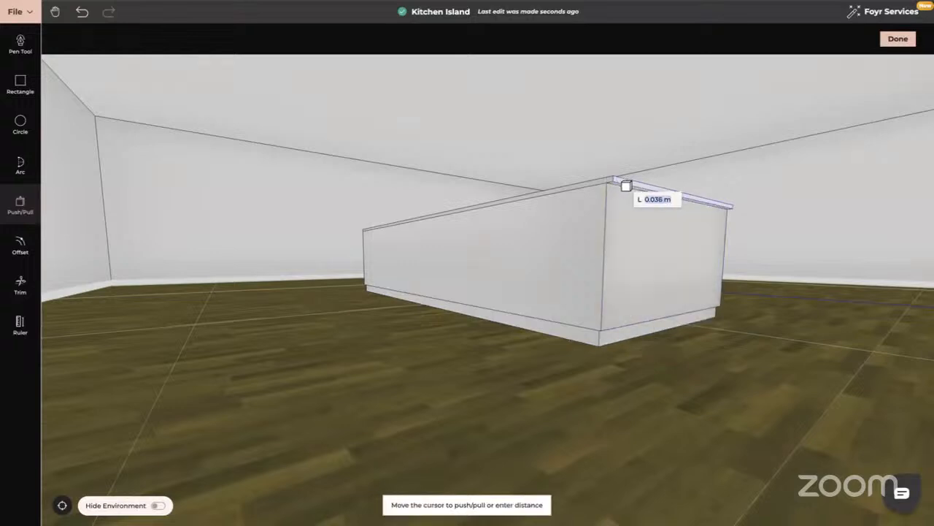
type("0.02")
key("Return")
left_click(603, 184)
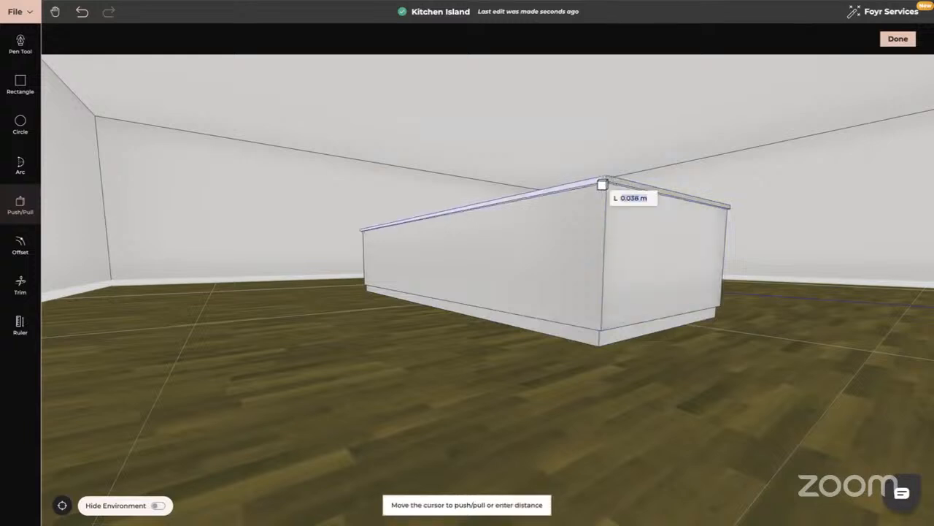
type("0.02")
key("Return")
- Pull the countertop strip of the opposite end face outward by 0.02 m
middle_click_drag(603, 184, 624, 221)
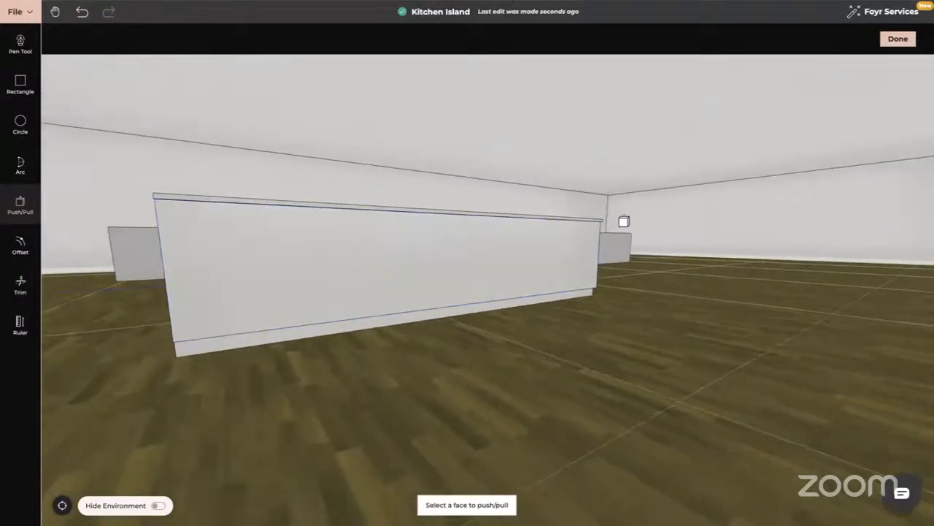
middle_click_drag(141, 253, 207, 178)
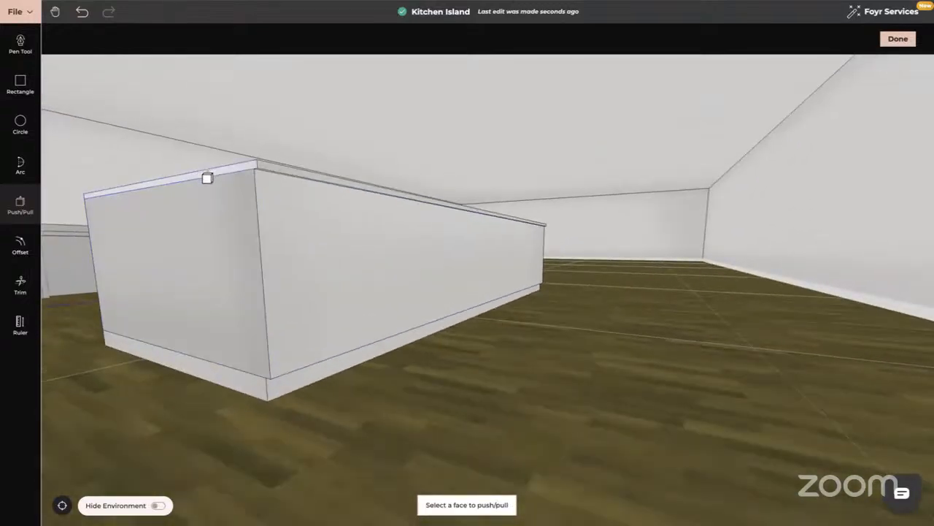
left_click(208, 179)
type("0.02")
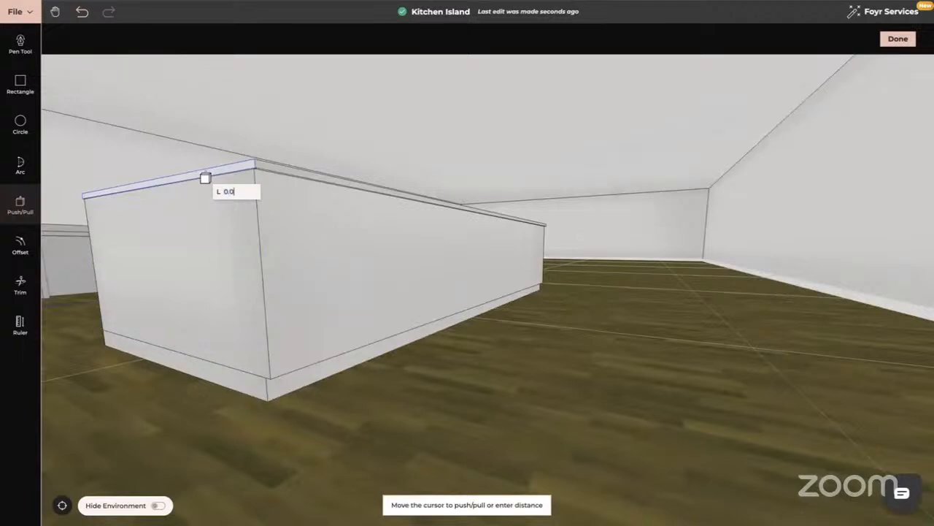
key("Return")
- Push the toe-kick strip of that same end face inward by 0.02 m
left_click(242, 383)
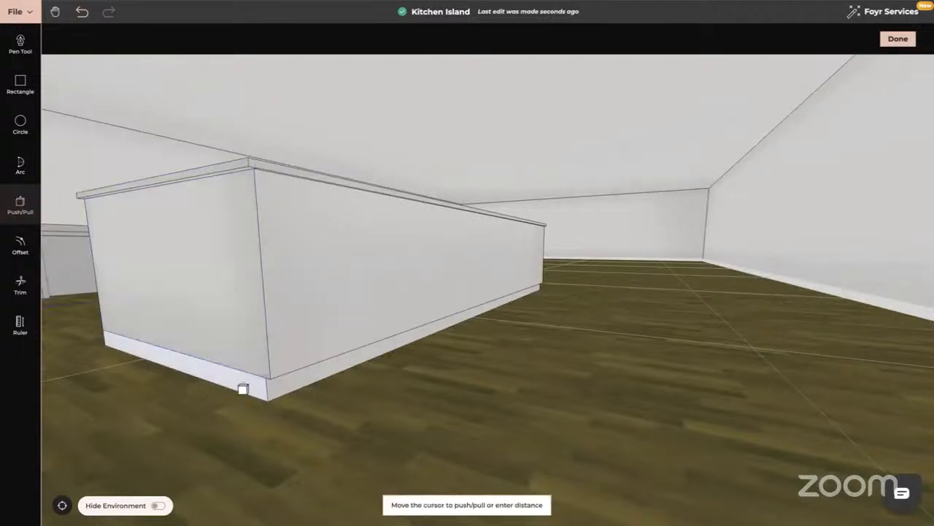
type("0.0")
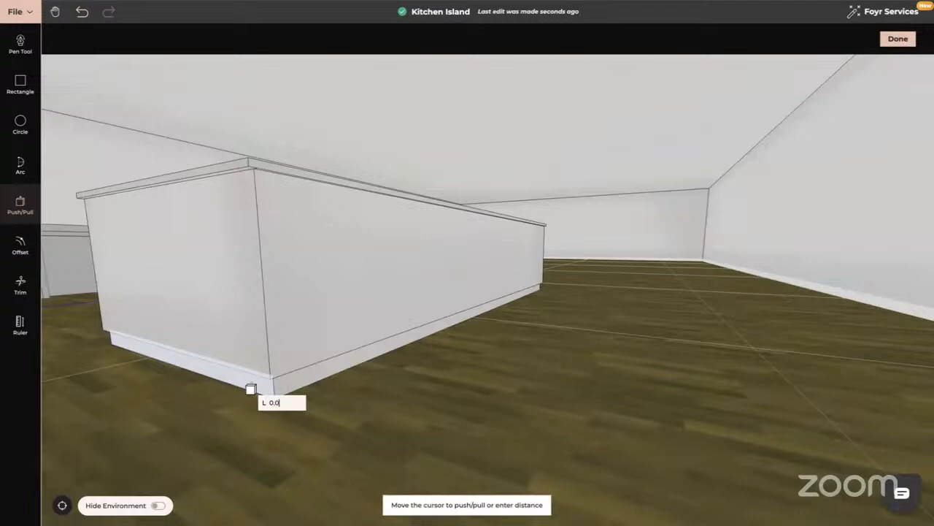
type("2")
key("Return")
key("Escape")
left_click_drag(261, 379, 329, 130)
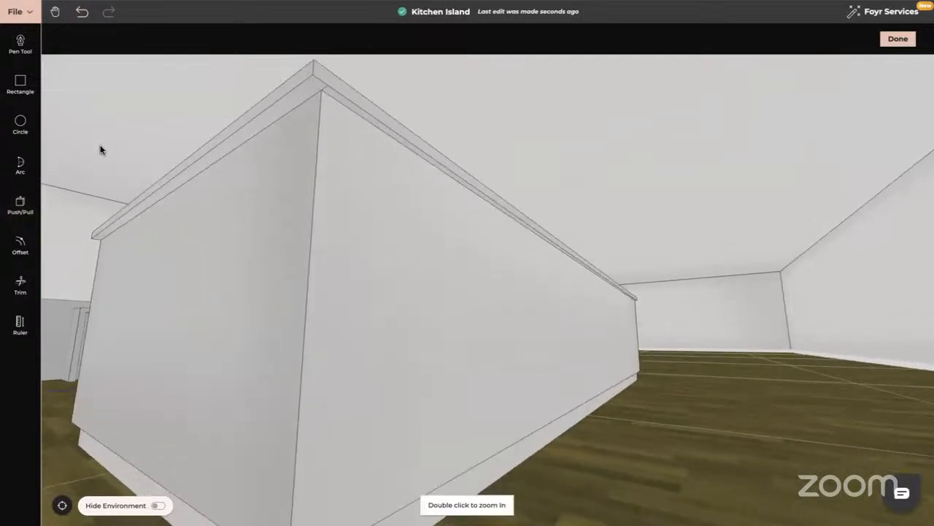
left_click(21, 285)
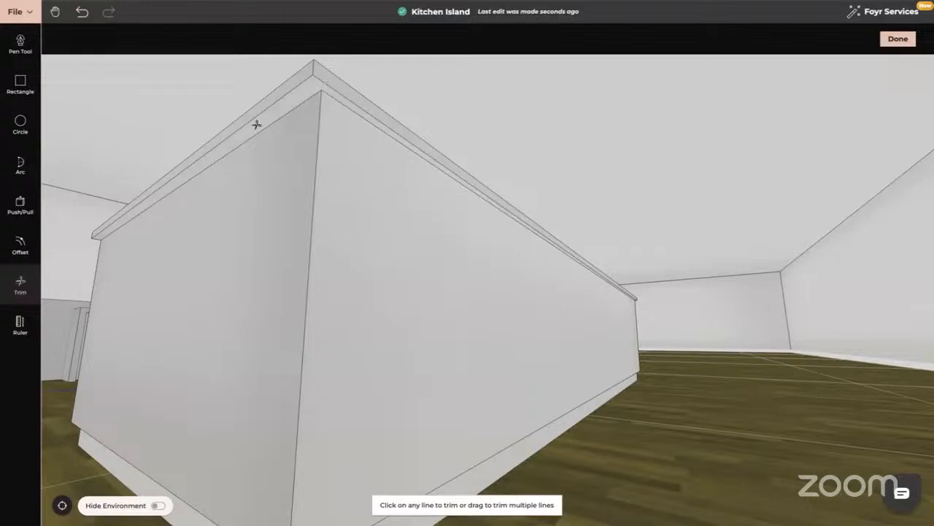
right_click_drag(392, 194, 301, 194)
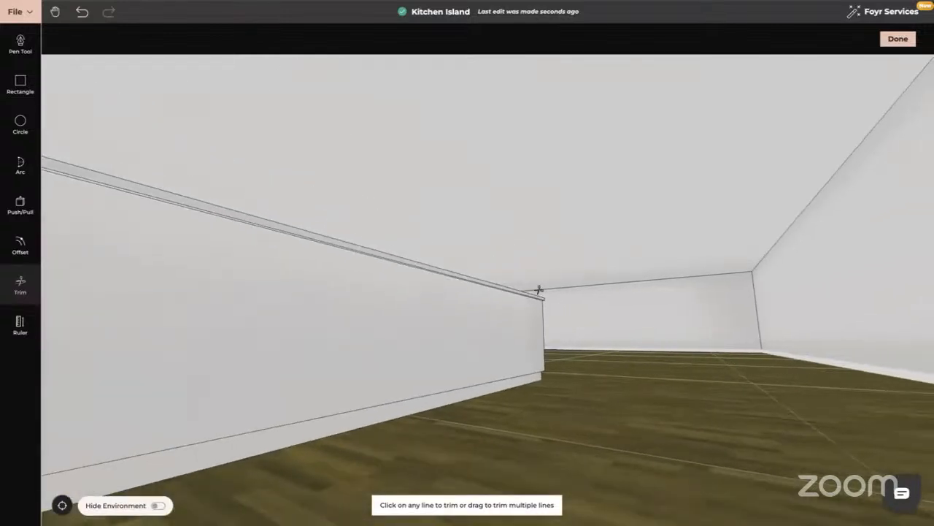
left_click(538, 303)
key("Escape")
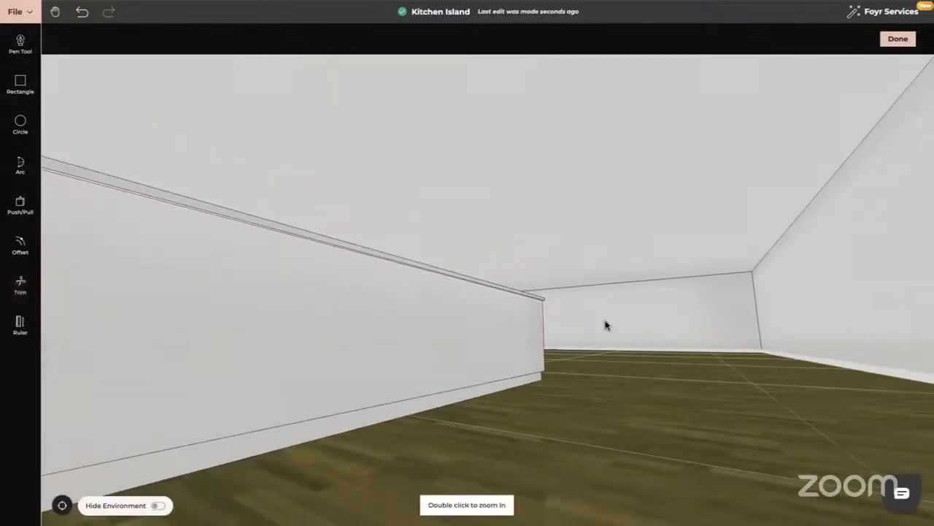
left_click_drag(607, 325, 530, 313)
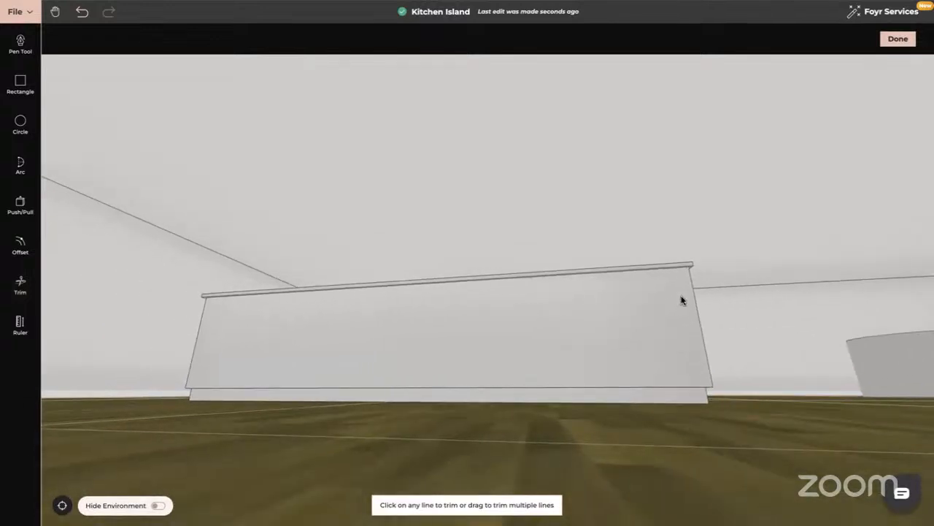
scroll(679, 298, "up", 8)
left_click_drag(662, 302, 487, 223)
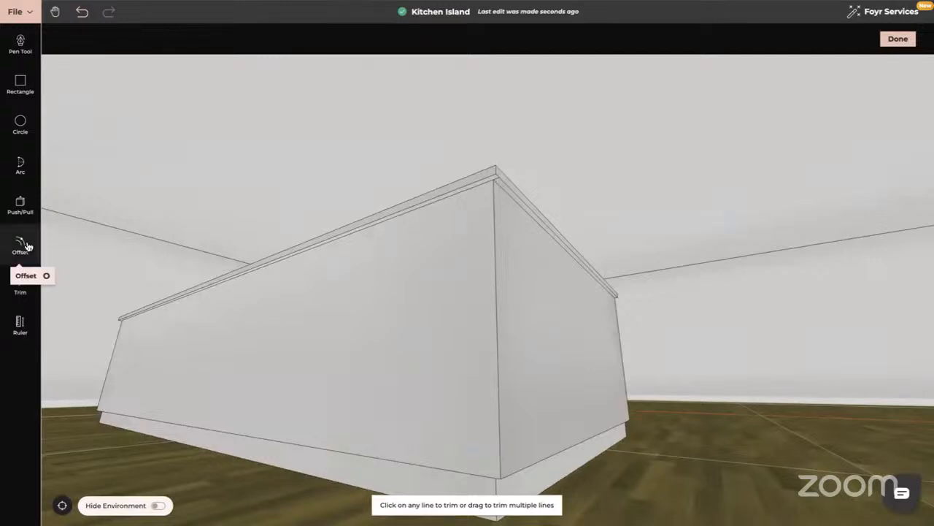
left_click(24, 292)
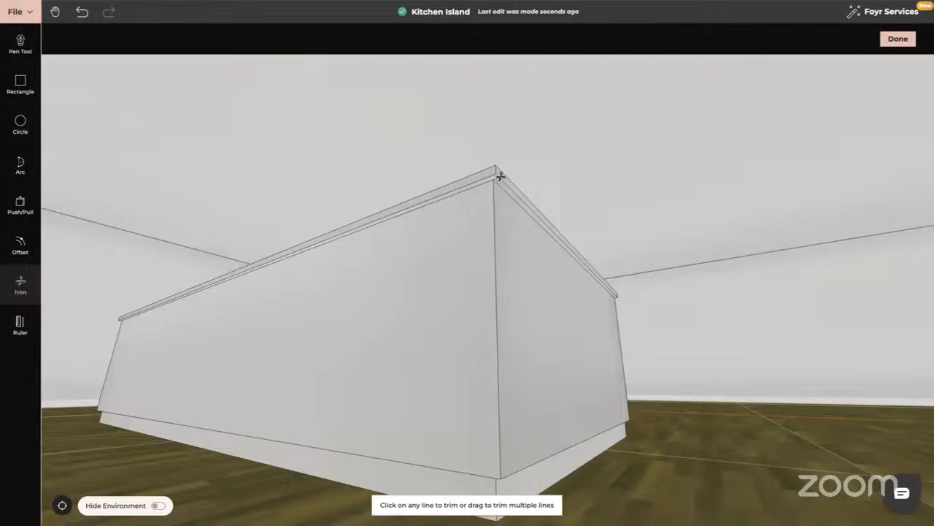
key("Escape")
- Pull the countertop strip of the remaining long side outward to complete the overhang around the island
left_click_drag(522, 307, 476, 326)
left_click_drag(585, 284, 456, 269)
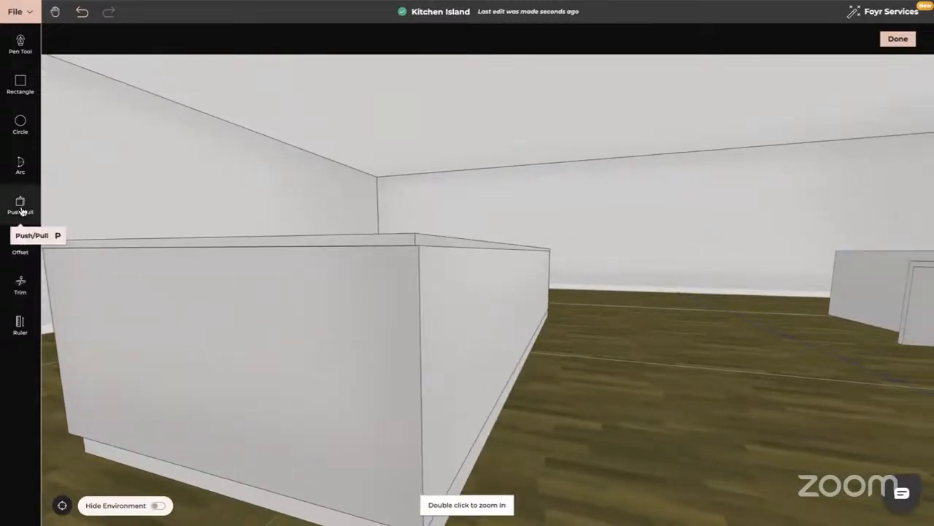
left_click(21, 206)
left_click(453, 247)
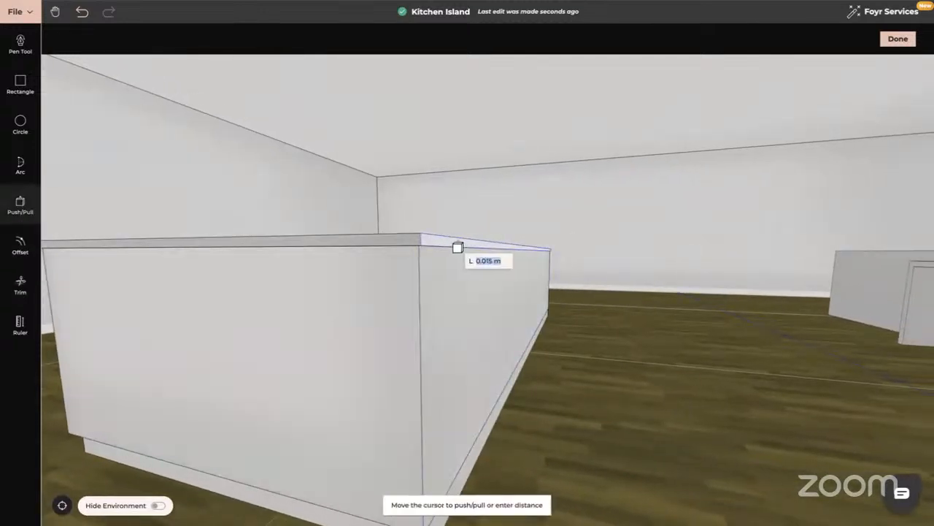
type("0")
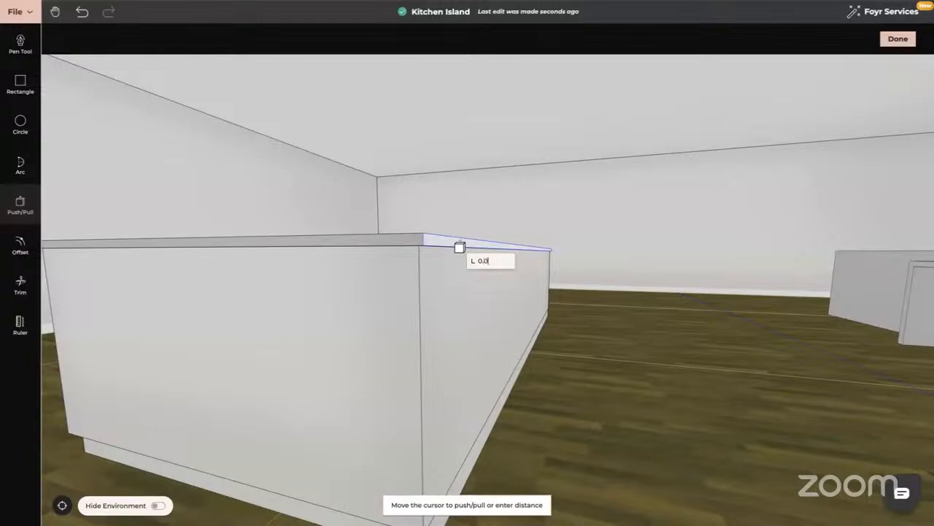
key("Return")
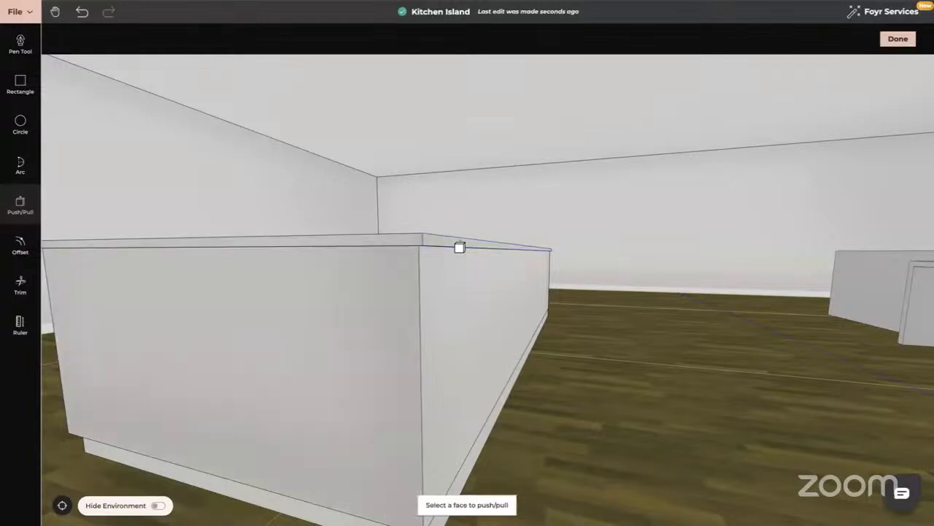
- Check the completed rectangular island from its long side and finish modelling the product
key("Escape")
left_click_drag(529, 297, 461, 299)
left_click_drag(614, 303, 537, 335)
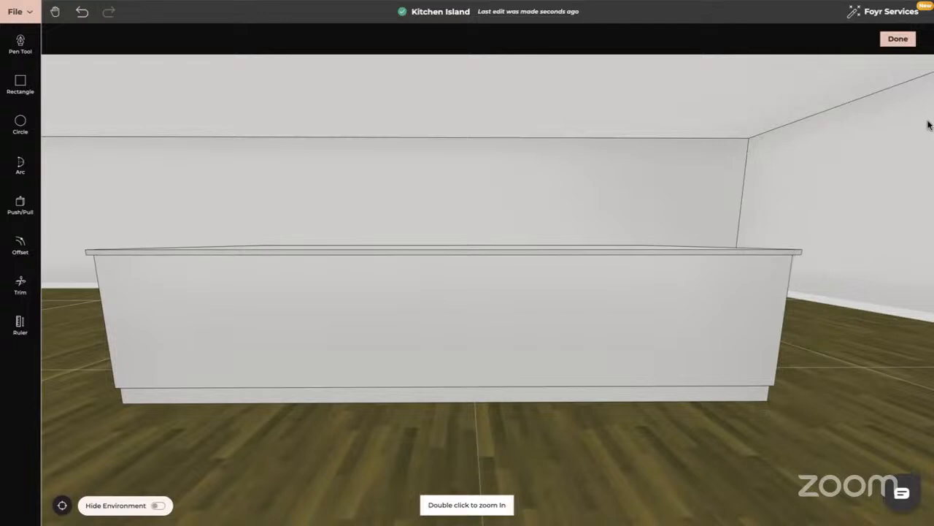
left_click(903, 44)
right_click(876, 76)
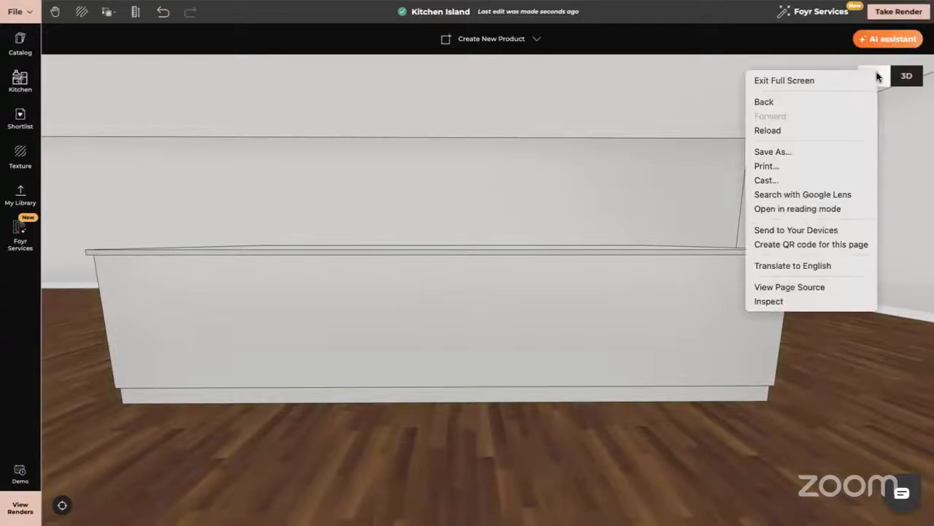
left_click(612, 333)
- Start a new custom product and draw a 3 m by 1.7 m rectangle on the floor between the rectangular and curved islands
mouse_move(438, 460)
left_mouse_down()
mouse_move(718, 371)
mouse_move(584, 346)
left_mouse_up()
scroll(450, 460, "down", 10)
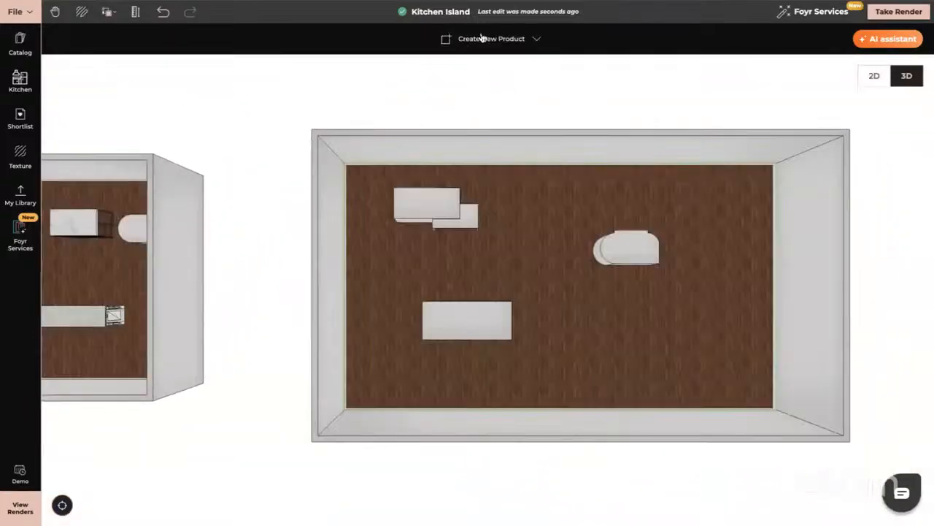
left_click(479, 41)
left_click(500, 70)
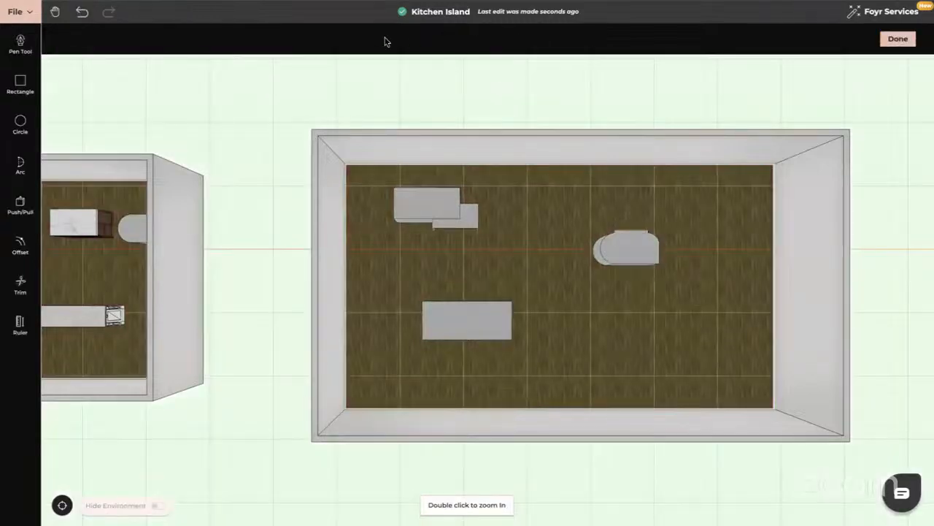
left_click(19, 83)
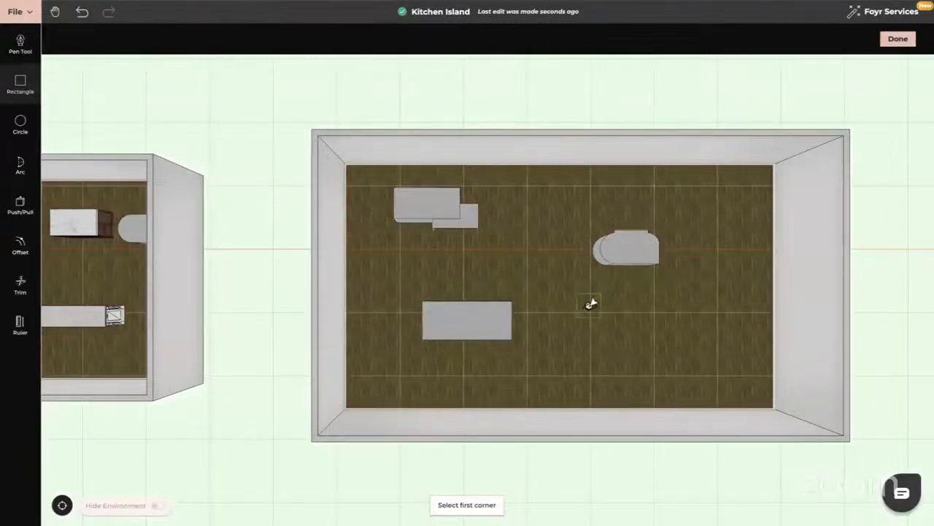
left_click(592, 316)
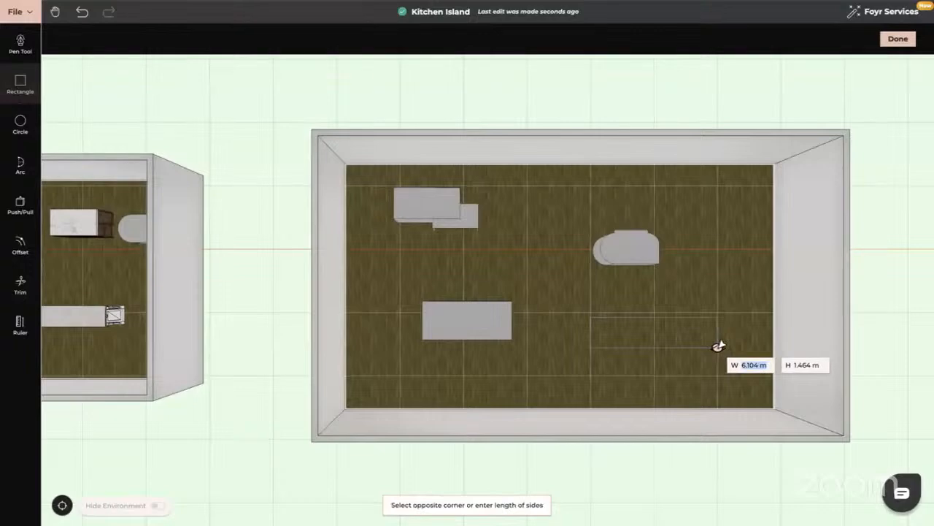
type("3")
key("Tab")
type("1.7")
key("Return")
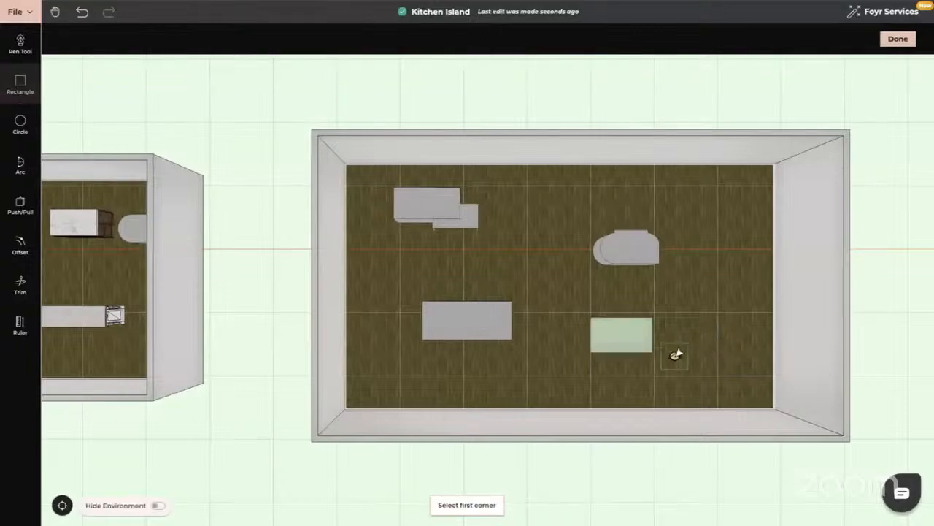
- Pull the 3 m by 1.7 m floor rectangle up to a height of 0.93 m
left_click(20, 211)
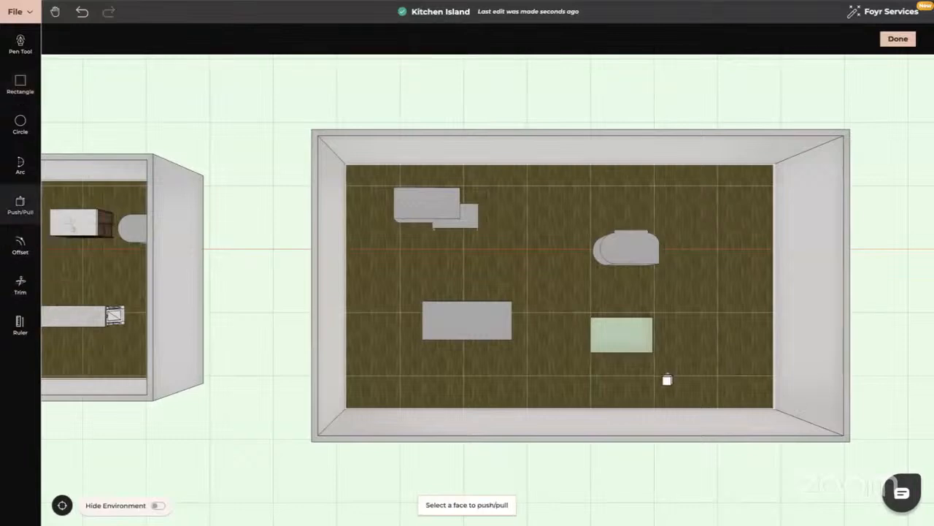
left_click(638, 343)
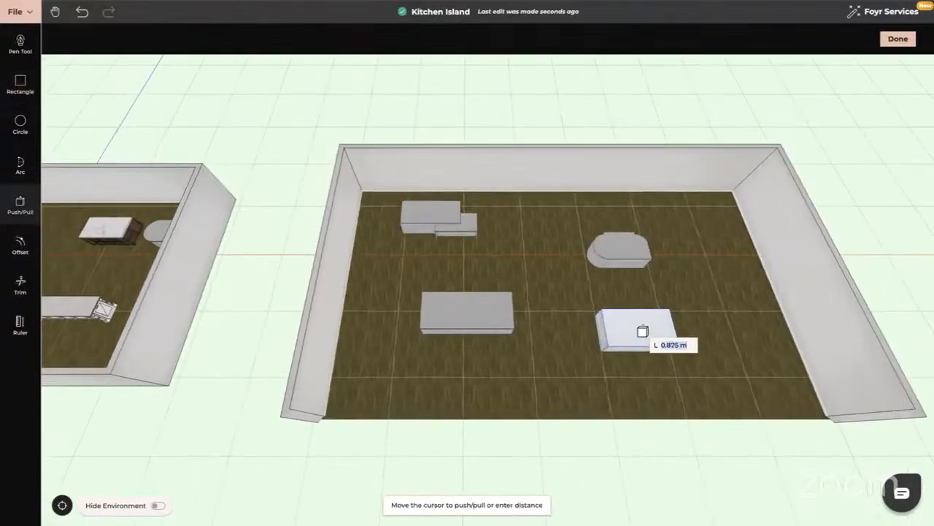
type("0.93")
key("Return")
key("Escape")
- Use single-line offset to create a thin vertical strip along the left edge of the new island's long front face
left_click_drag(717, 310, 719, 244)
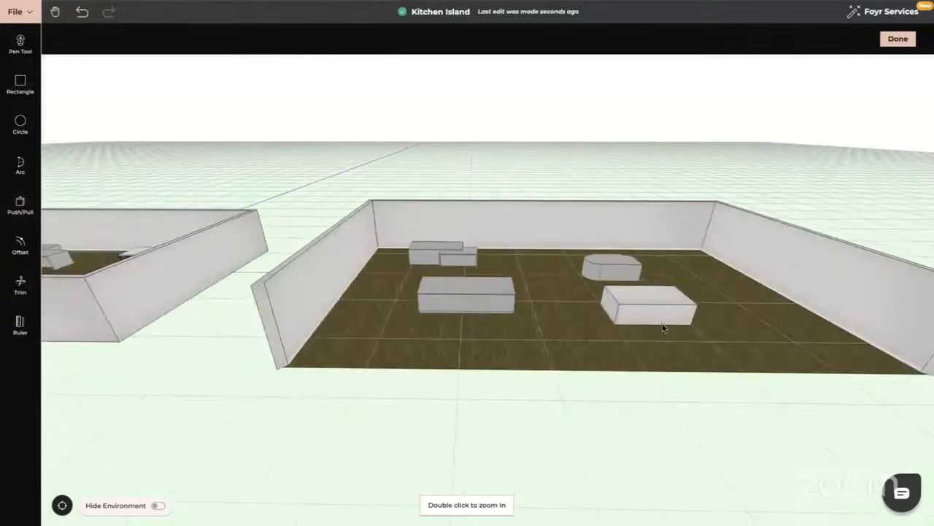
right_click_drag(664, 328, 582, 315)
double_click(582, 315)
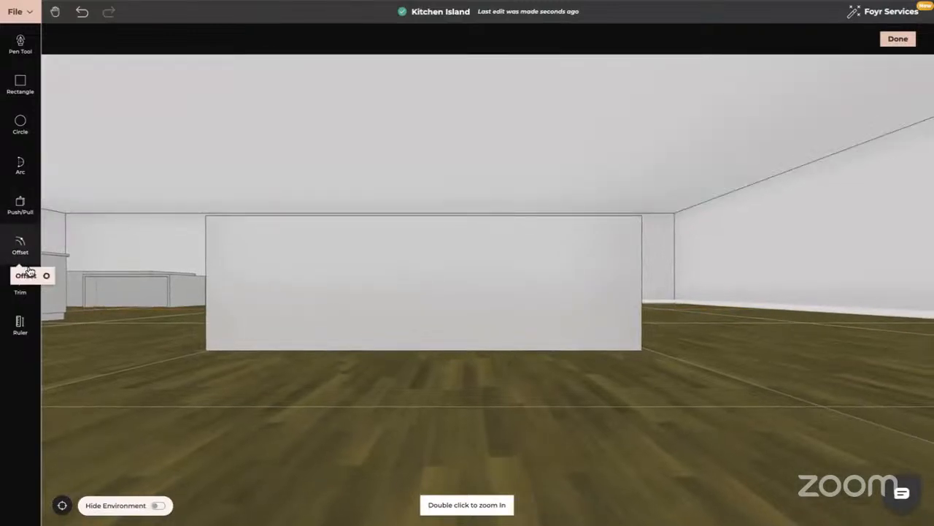
left_click(19, 247)
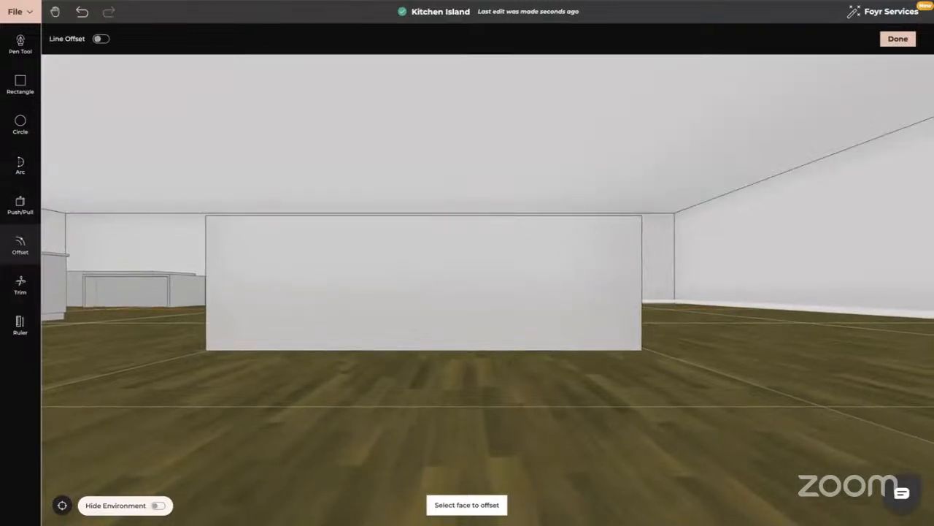
left_click(102, 39)
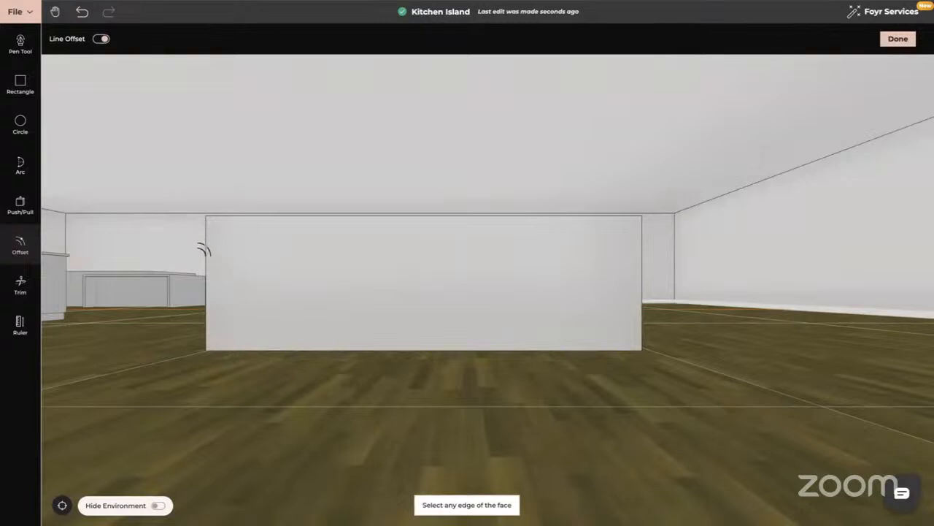
left_click(208, 267)
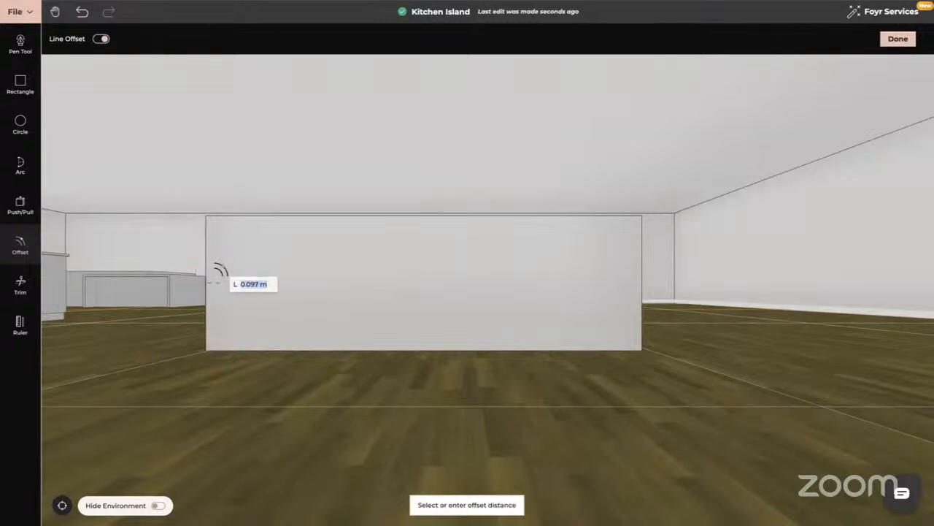
type("0.03")
key("Return")
- Offset the top and right edges of the same long face inward by 0.03 m each
left_click(282, 217)
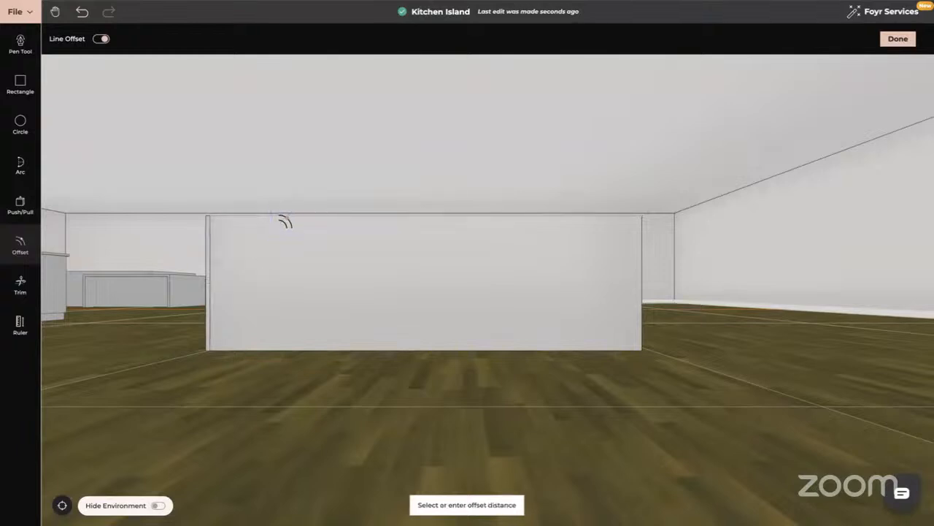
type("0")
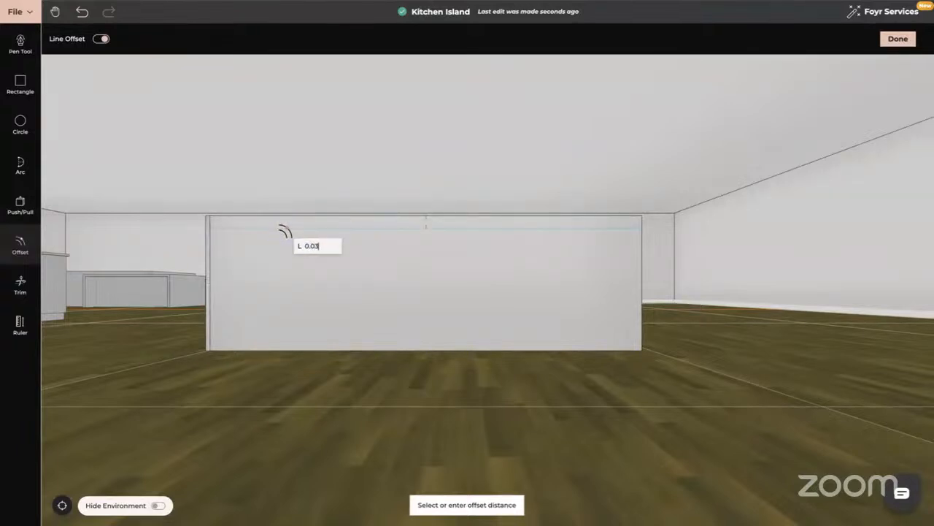
type(".03")
key("Return")
left_click(639, 272)
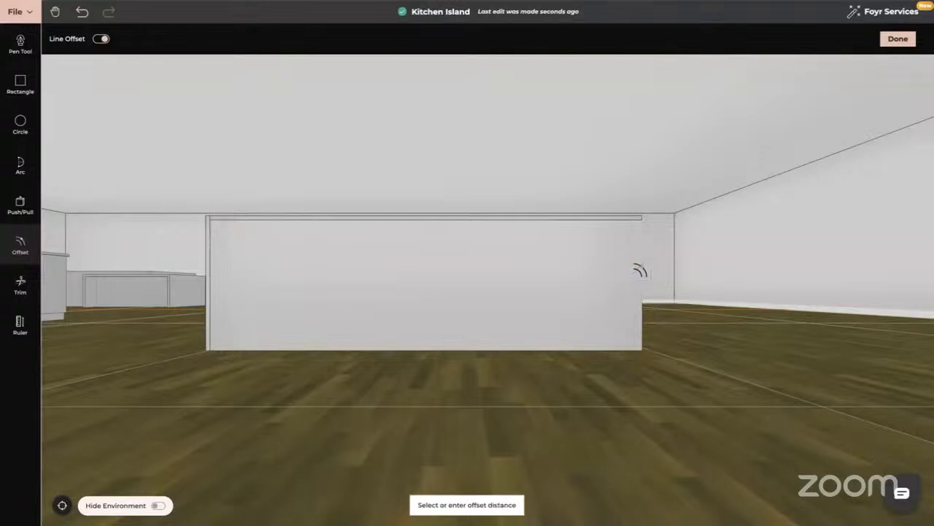
type("0.03")
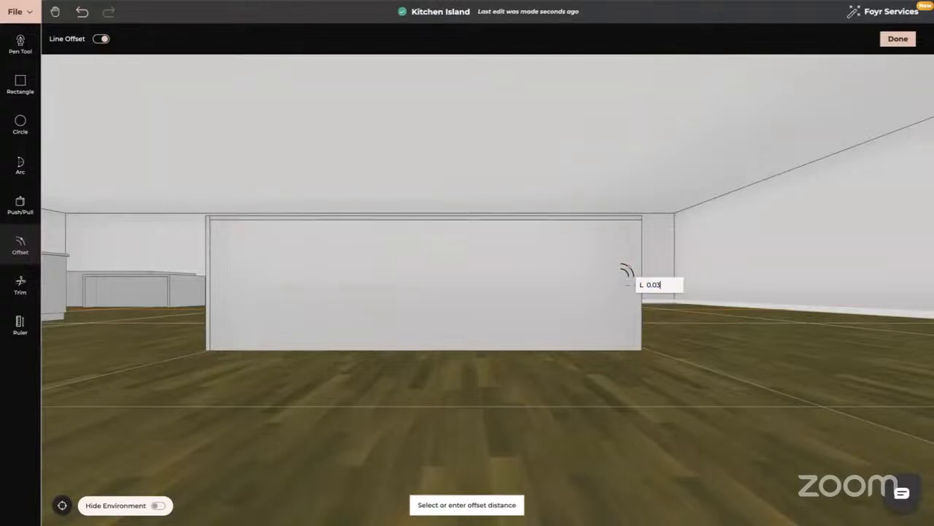
key("Return")
- Trim the short dividing lines at both upper corners so the three edge strips form one continuous frame
scroll(434, 267, "up", 4)
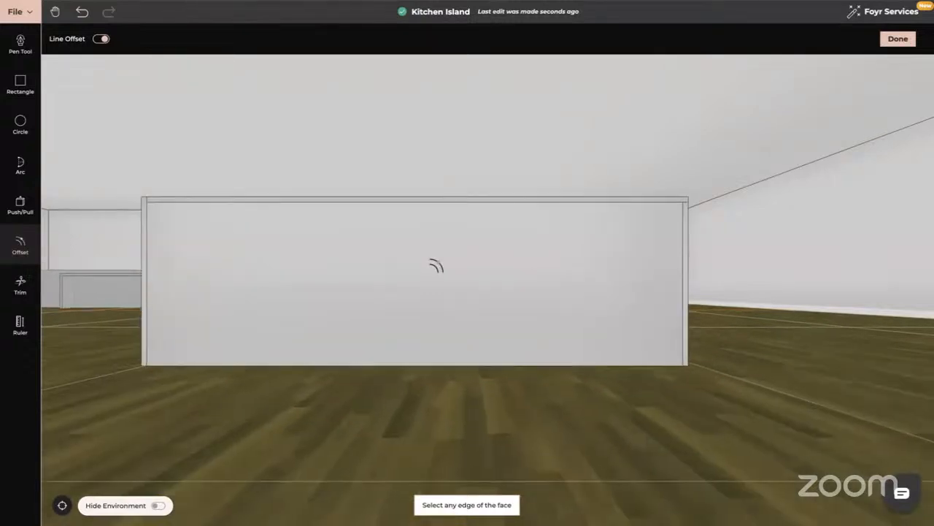
left_click(32, 286)
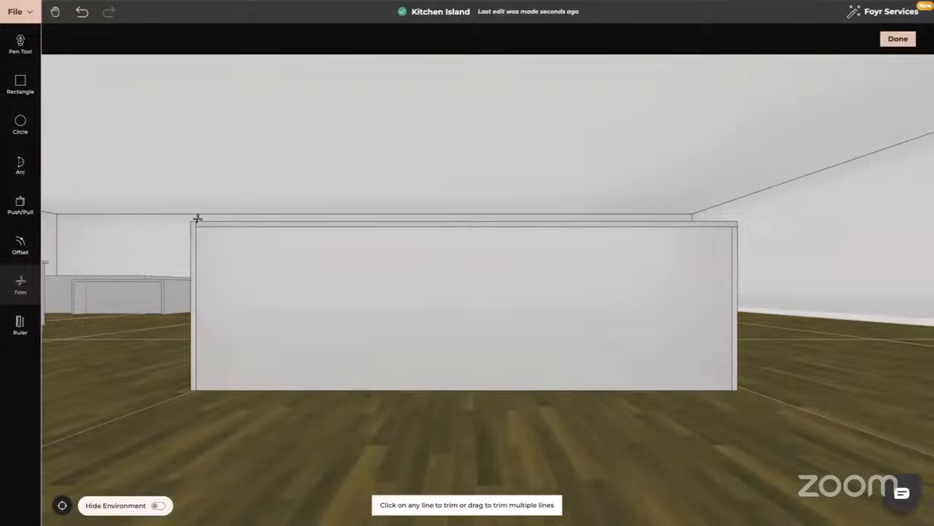
left_click(197, 223)
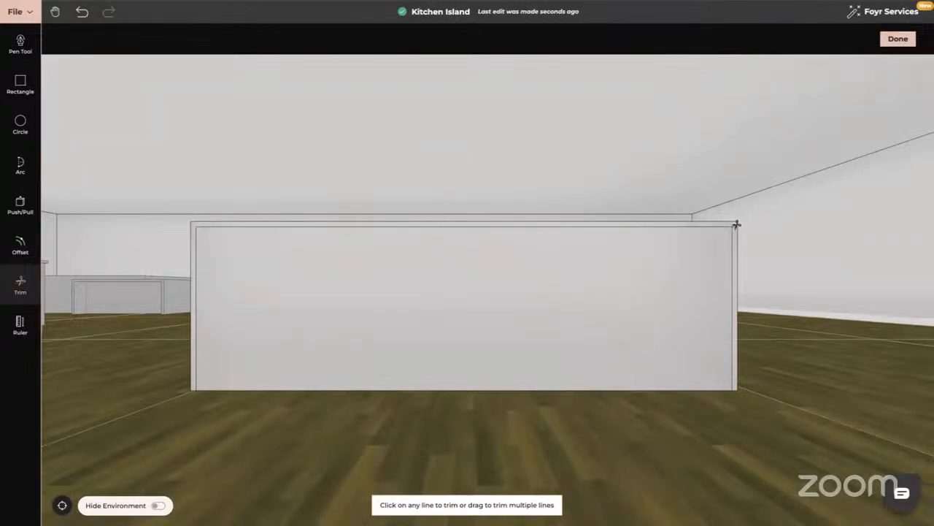
key("Escape")
- Push the large panel inside the frame inward by about 0.012 m
left_click_drag(520, 333, 480, 313)
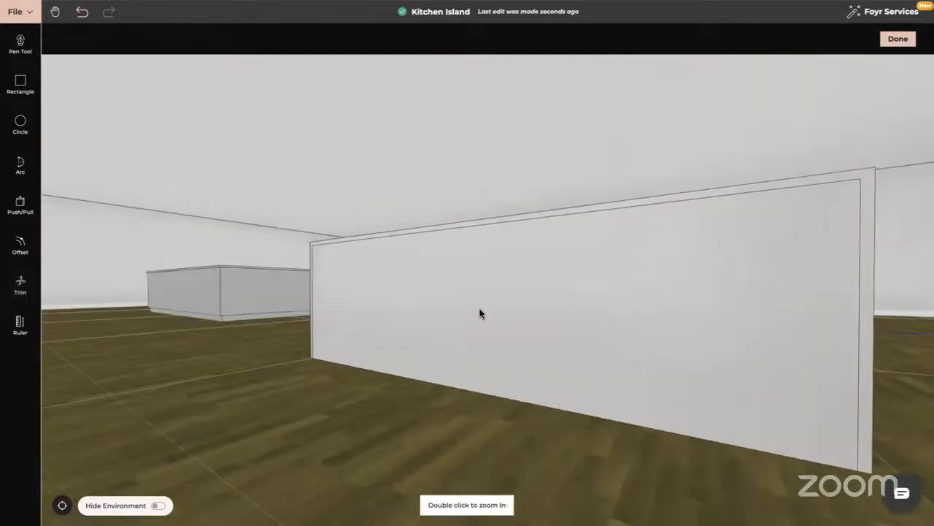
left_click(21, 211)
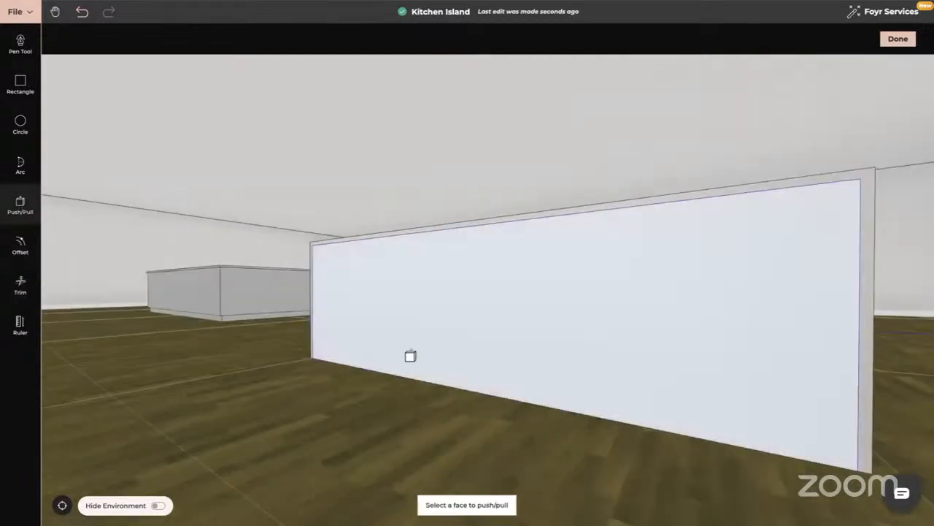
left_click(434, 335)
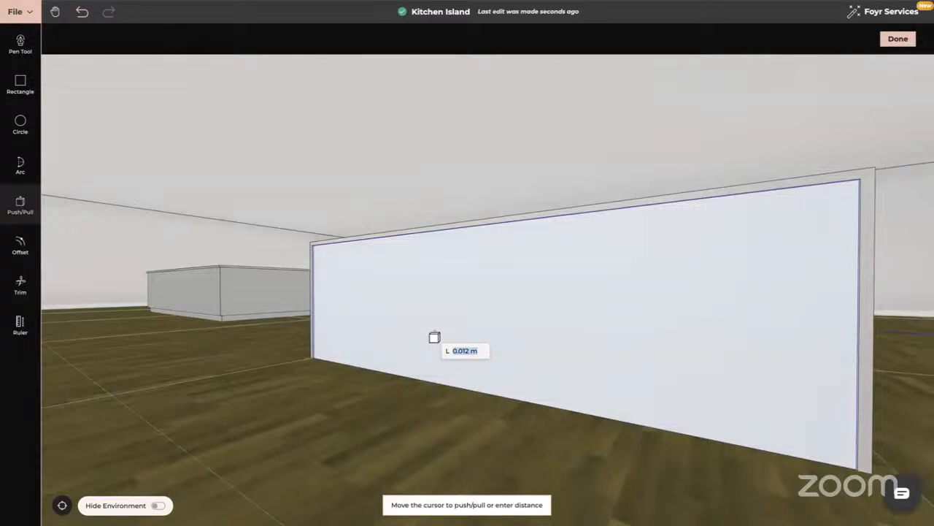
left_click(434, 337)
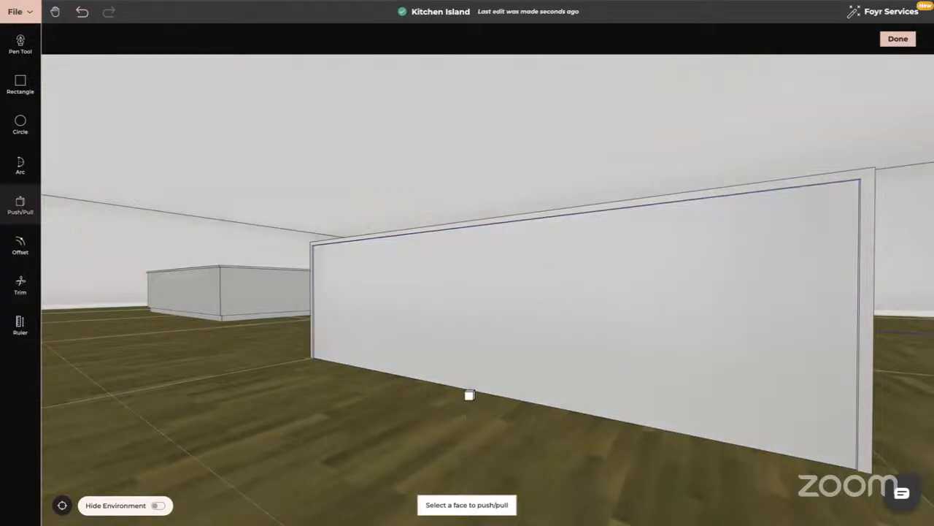
key("Escape")
- Inspect the framed long face from both ends and finish modelling the product
left_click_drag(501, 387, 497, 417)
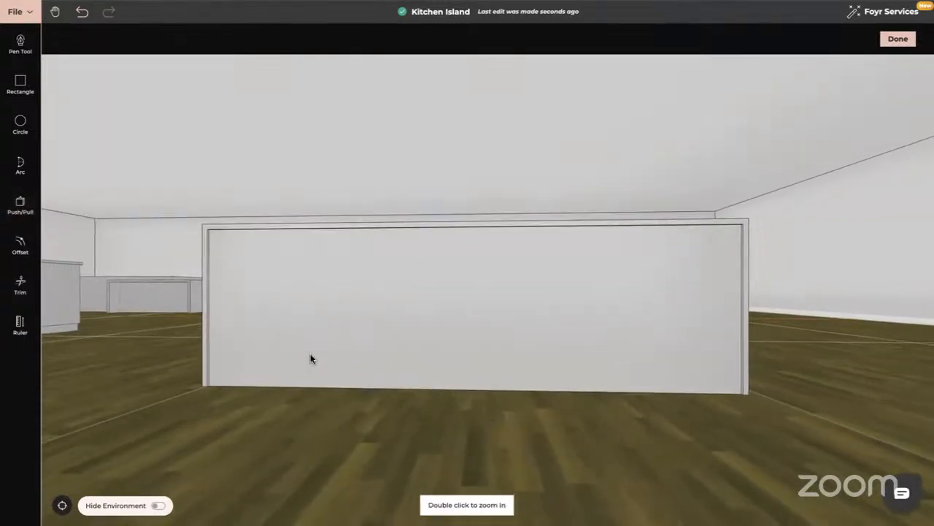
left_click_drag(310, 357, 202, 200)
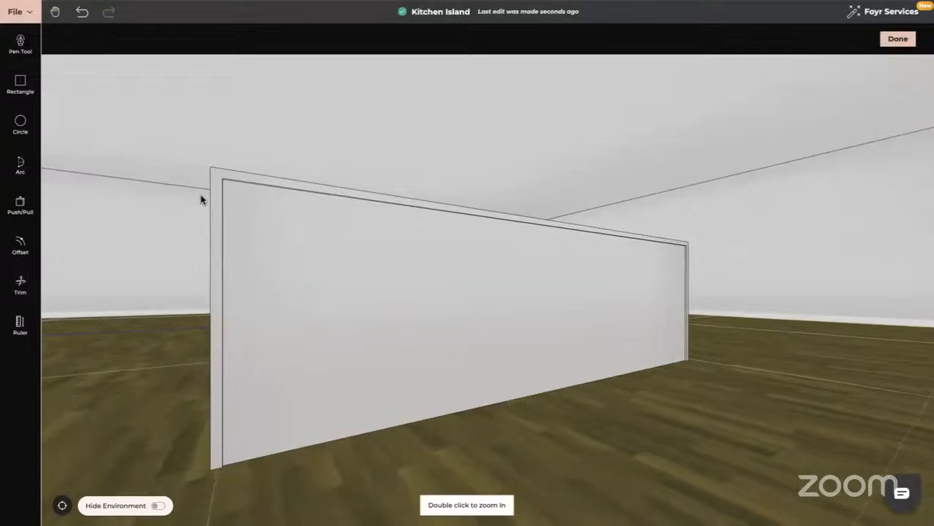
left_click_drag(285, 325, 345, 246)
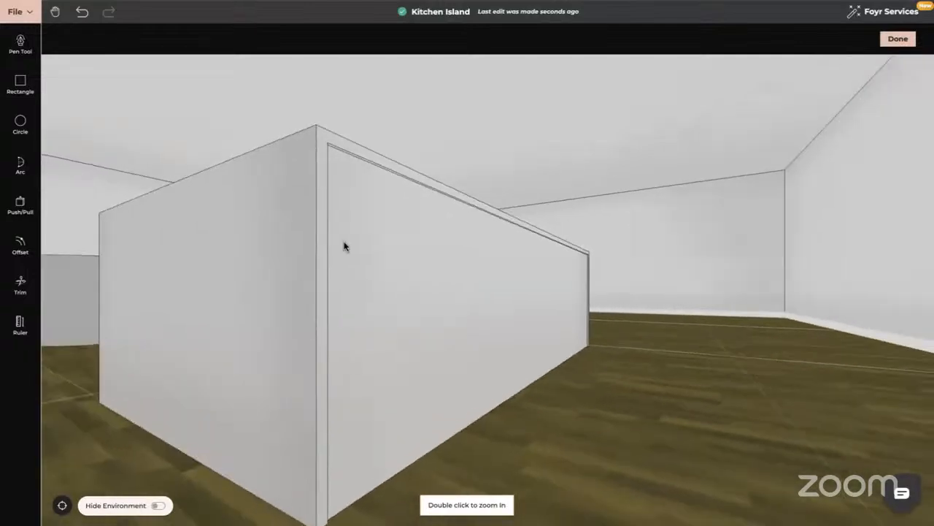
left_click_drag(363, 157, 396, 319)
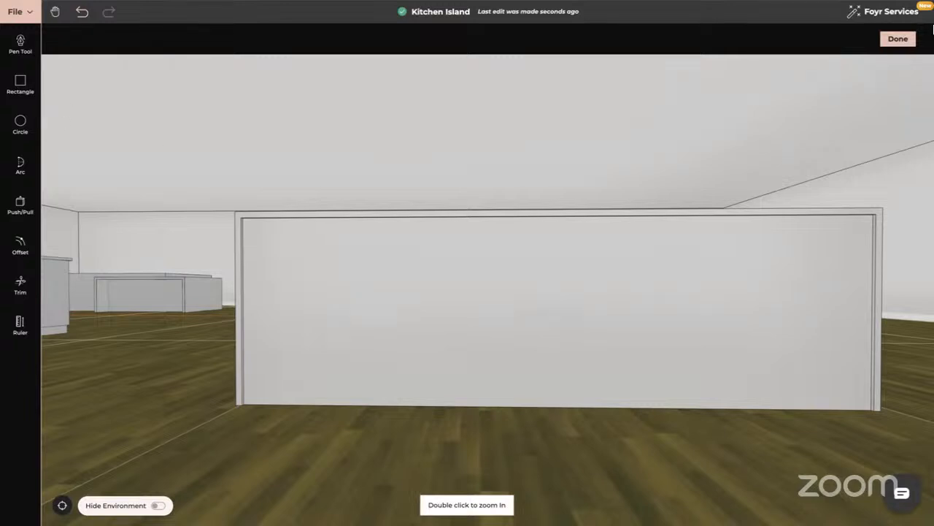
left_click(898, 39)
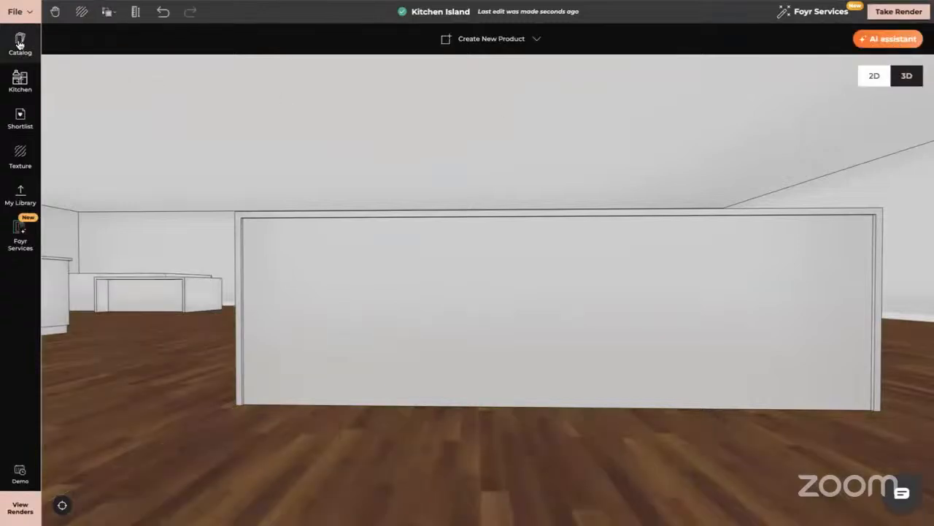
- Place a double-door Farmhouse Sink Cabinet Base Unit from the Recessed kitchen base units at the island's framed long face
left_click(20, 82)
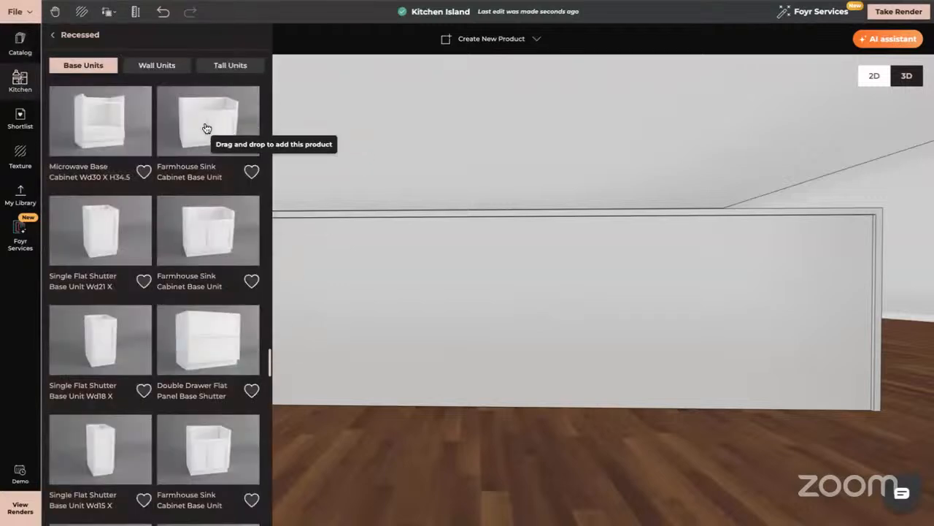
left_click_drag(210, 128, 642, 426)
left_click(643, 426)
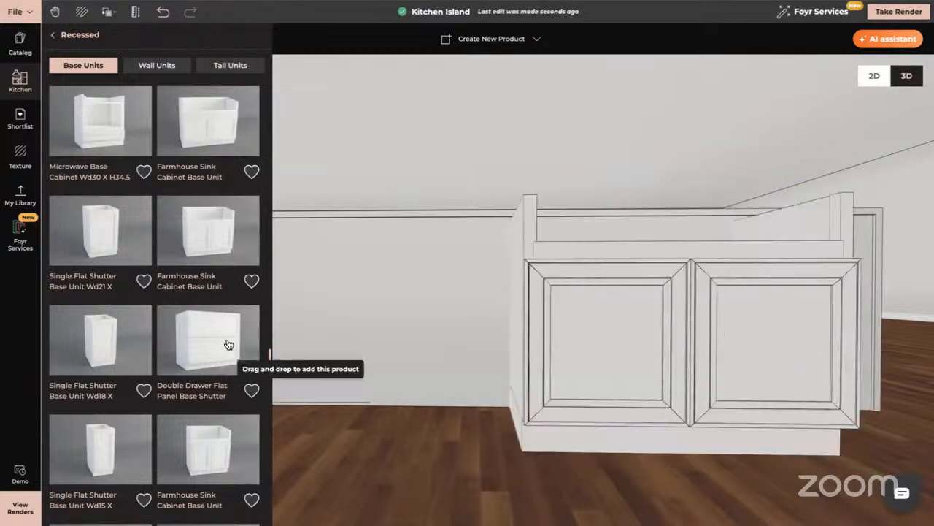
- Place a Double Base Full Cabinet Sink Cabin from the Recessed base units beside the farmhouse sink unit at the island
scroll(200, 372, "down", 3)
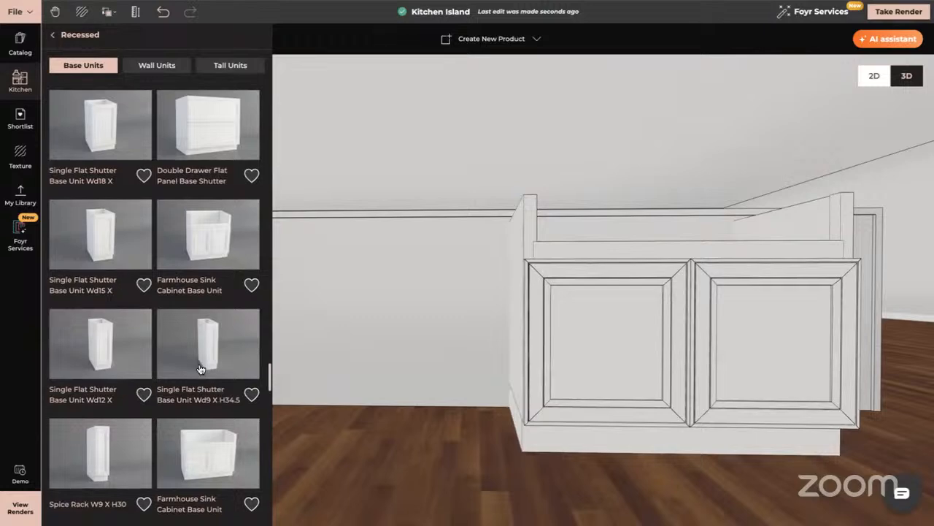
scroll(200, 369, "down", 5)
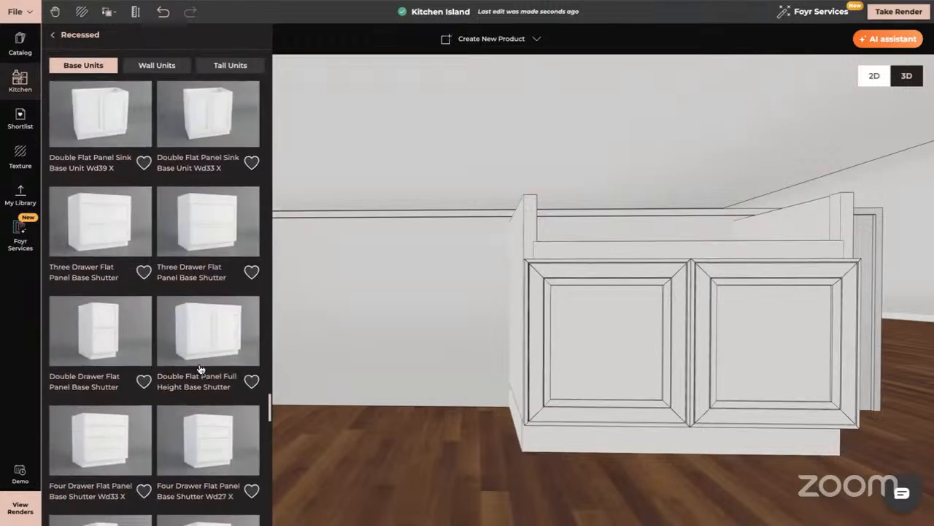
scroll(200, 368, "down", 5)
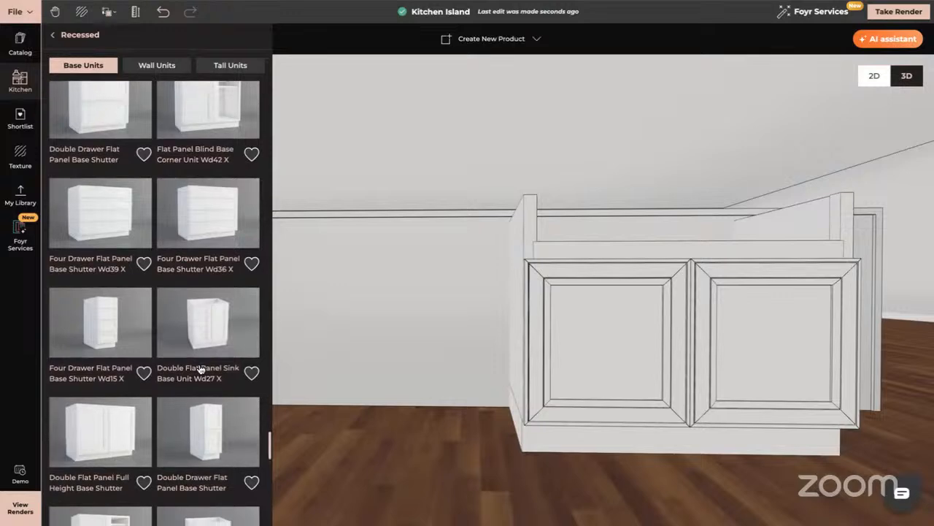
scroll(200, 368, "down", 5)
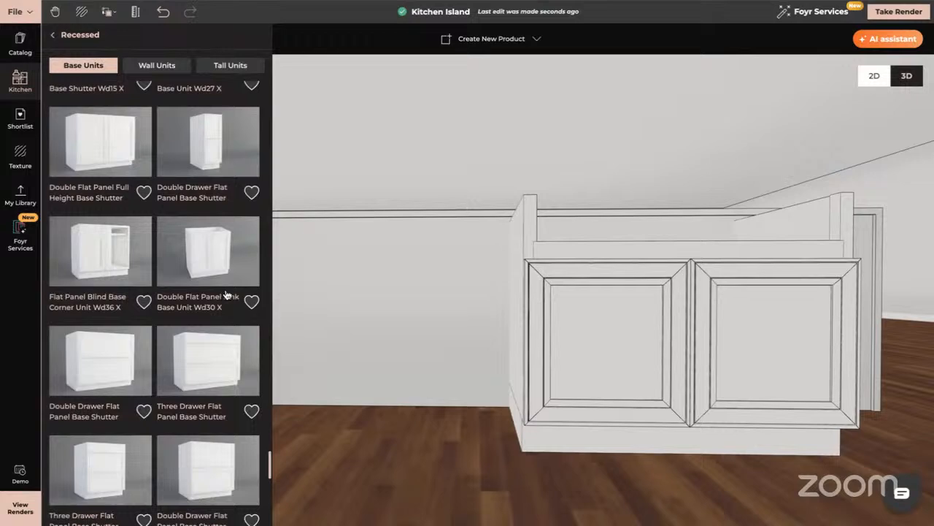
scroll(226, 295, "down", 7)
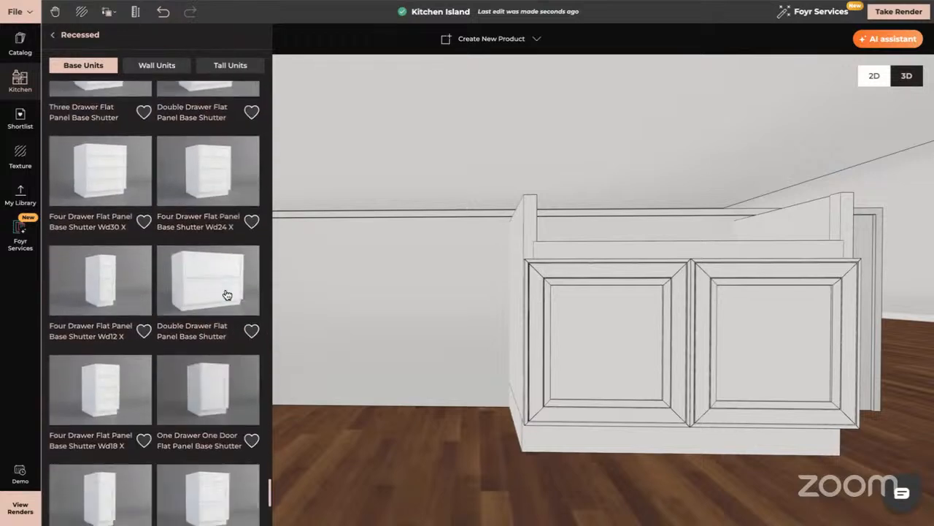
scroll(226, 295, "down", 5)
scroll(227, 295, "down", 8)
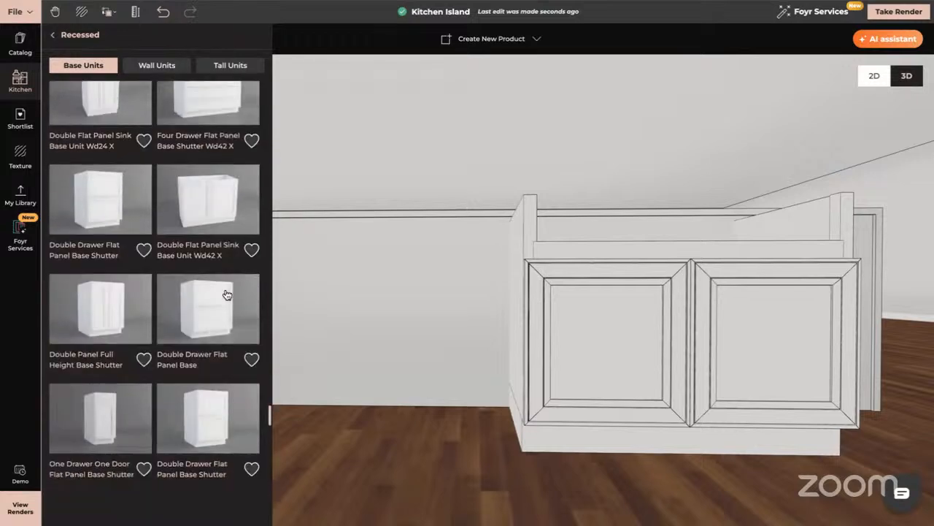
scroll(226, 295, "down", 10)
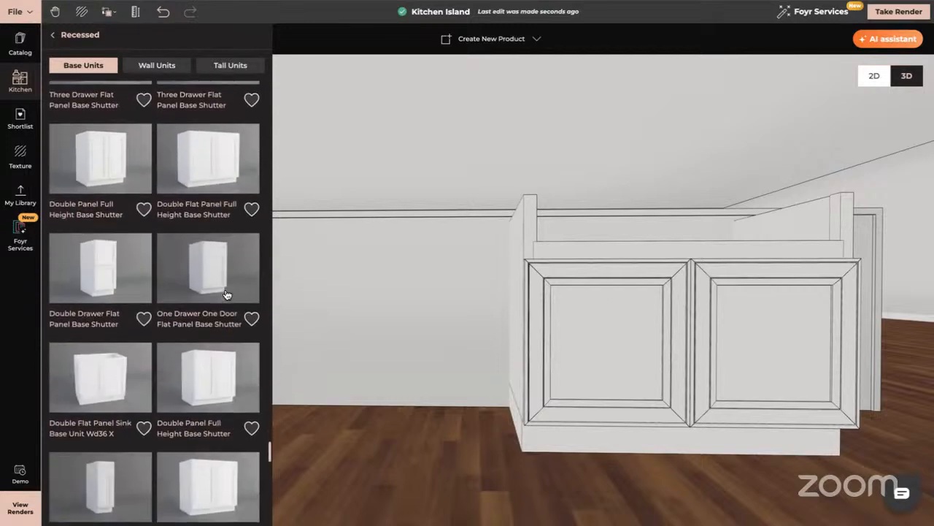
scroll(226, 295, "down", 10)
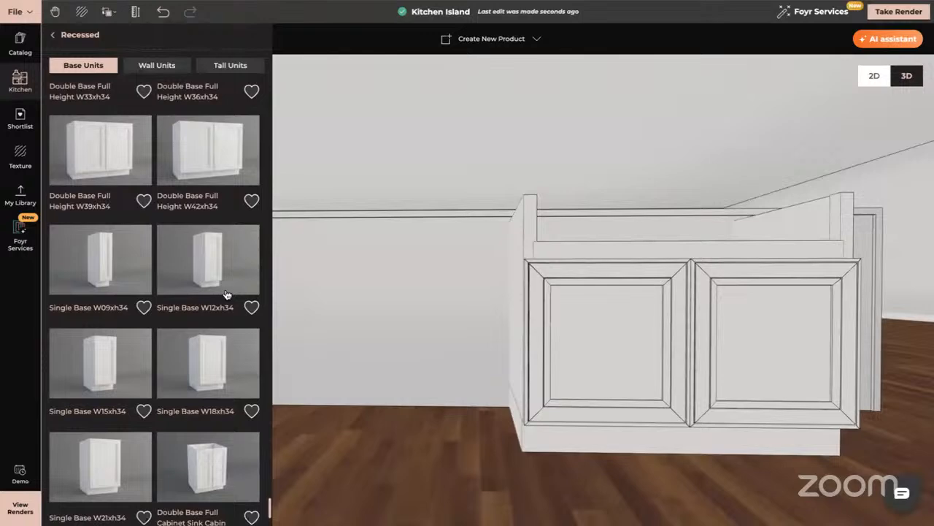
scroll(226, 295, "down", 3)
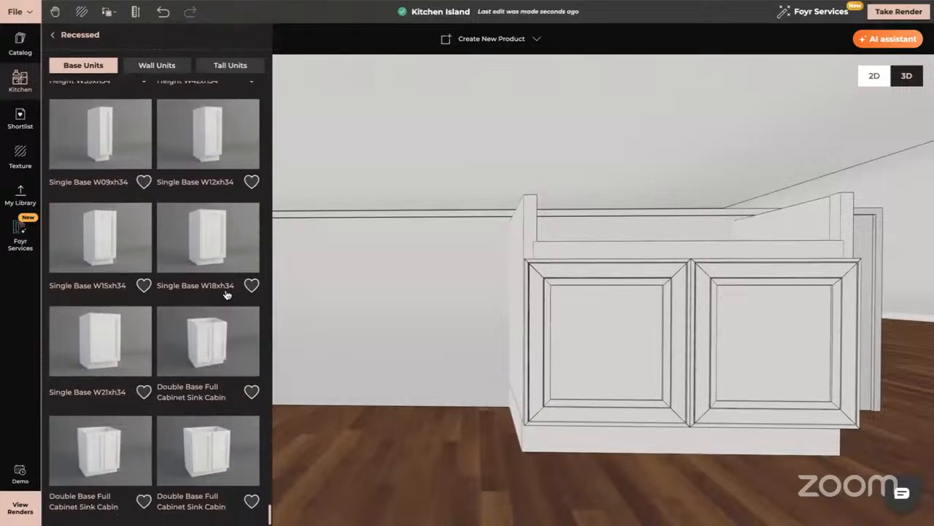
scroll(226, 295, "down", 10)
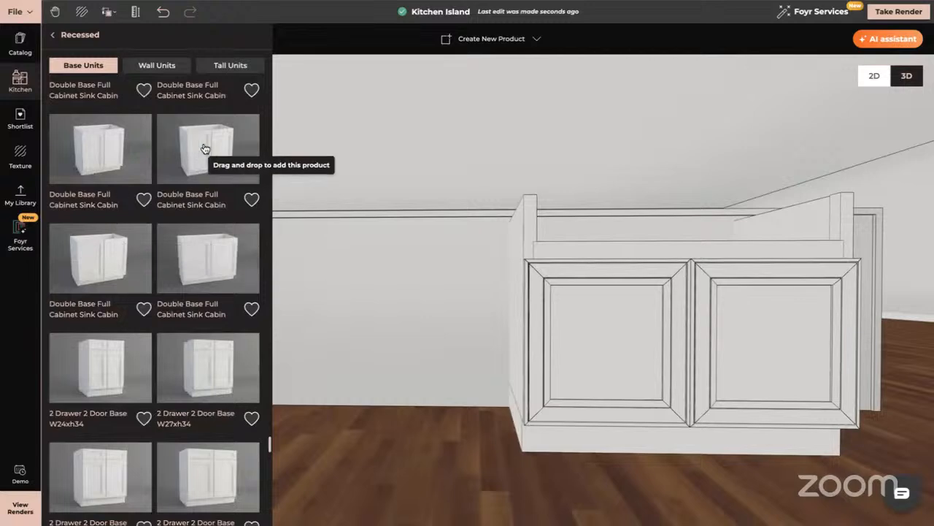
left_click_drag(201, 146, 365, 406)
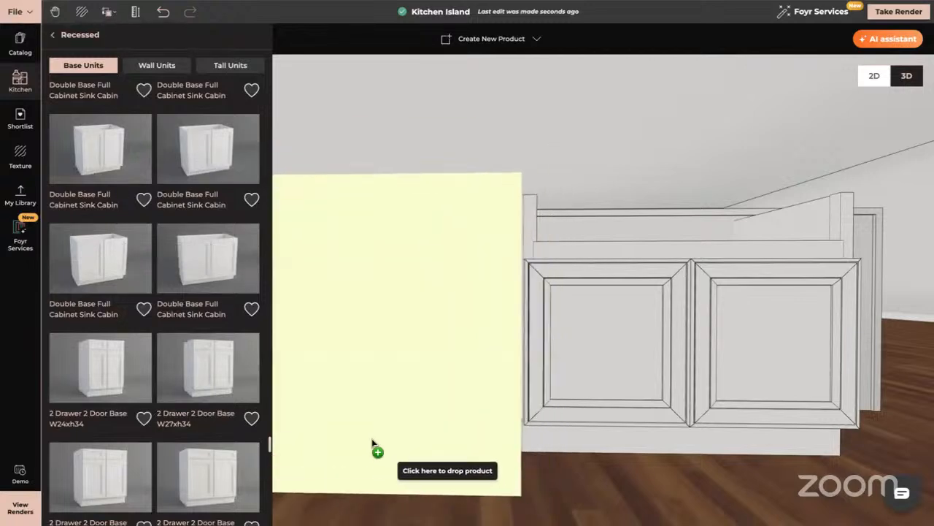
left_click(373, 442)
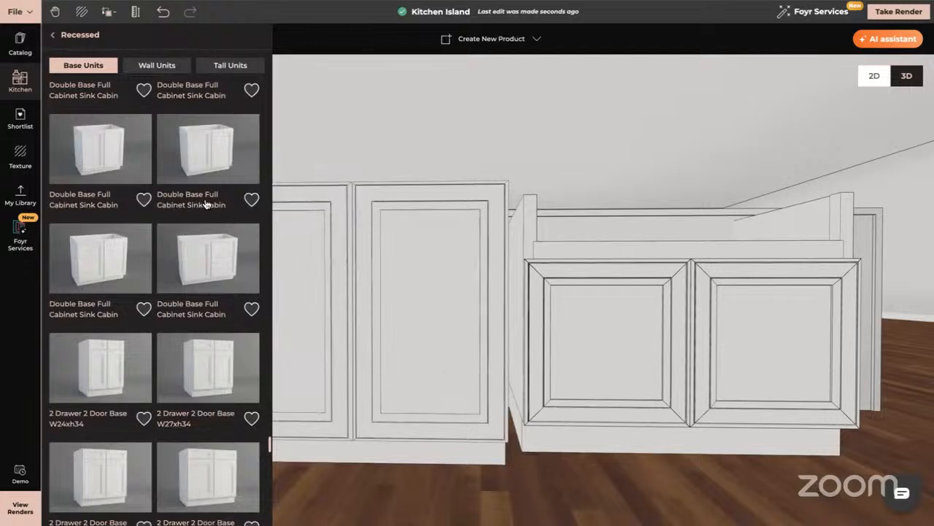
- Place a 2 Drawer 2 Door Base W33xh34 unit from the Recessed base units in front of the farmhouse sink unit
scroll(208, 290, "down", 2)
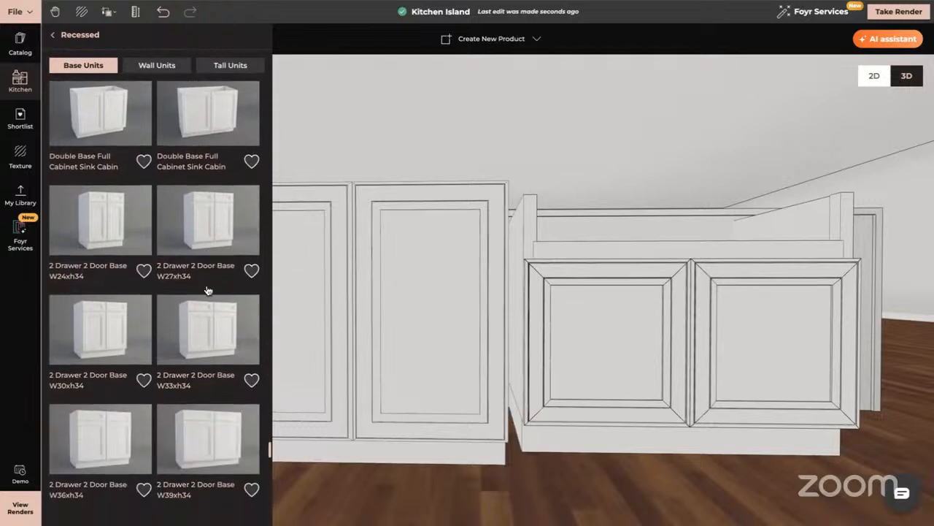
scroll(208, 291, "down", 1)
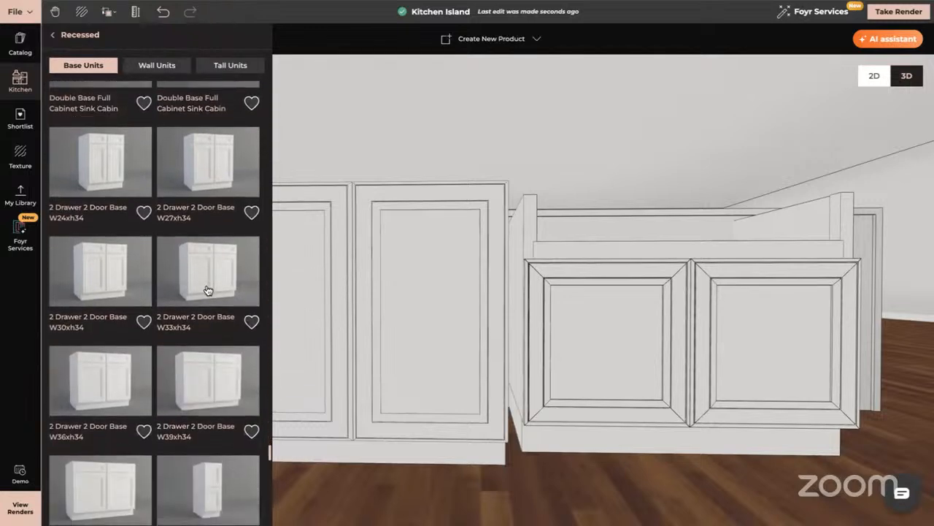
scroll(208, 291, "up", 5)
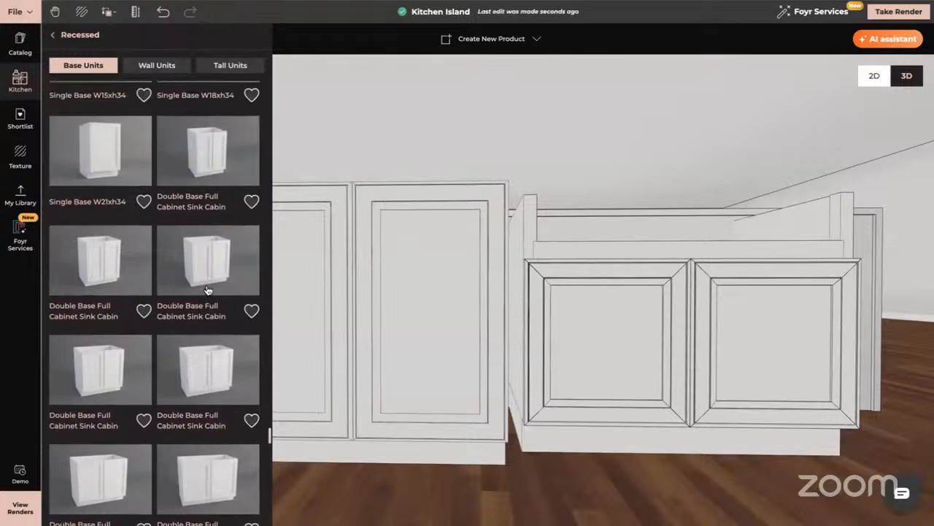
scroll(209, 286, "down", 7)
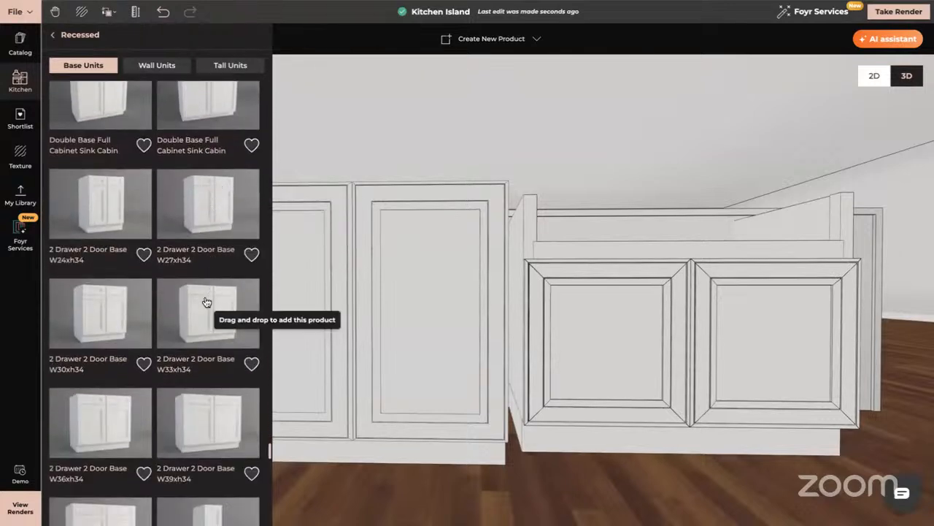
scroll(206, 302, "down", 1)
left_click(211, 248)
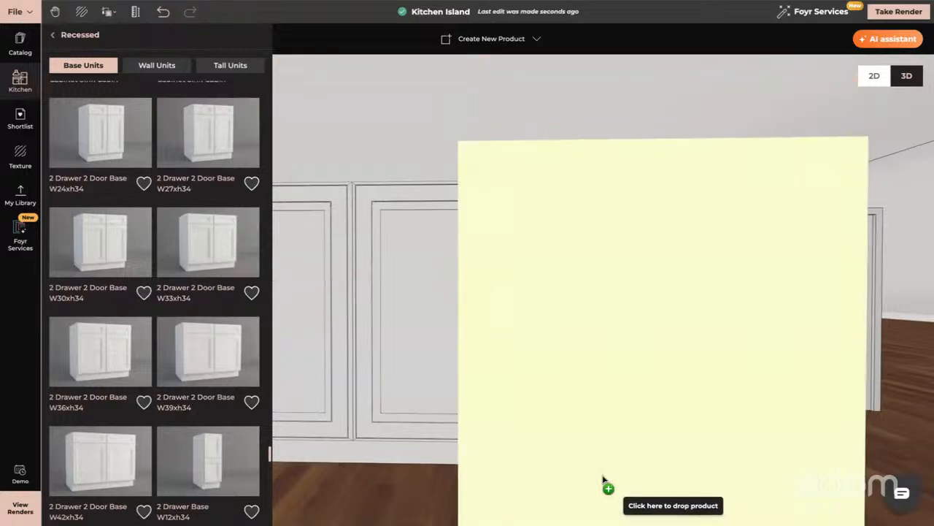
left_click(603, 478)
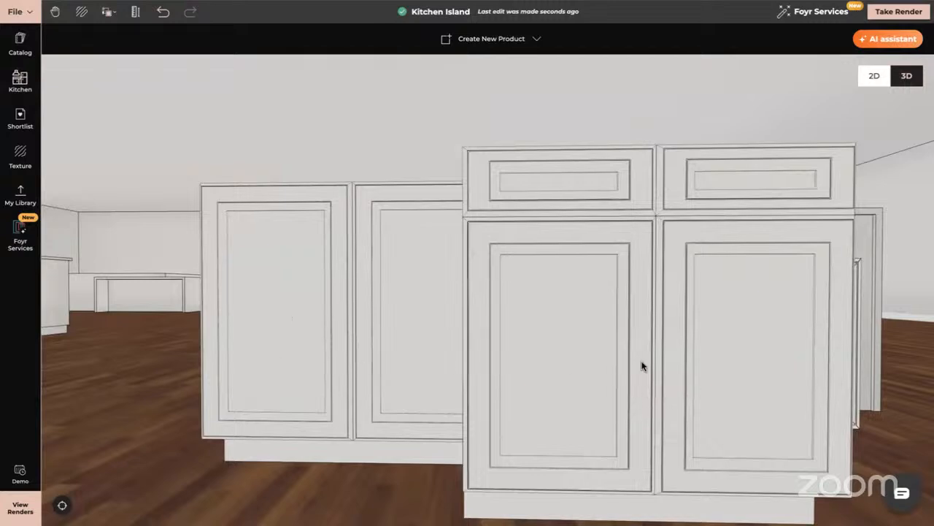
- Delete the 2 Drawer 2 Door base, the farmhouse sink unit and the double-door sink cabinet from the island's framed face
left_click_drag(640, 368, 621, 363)
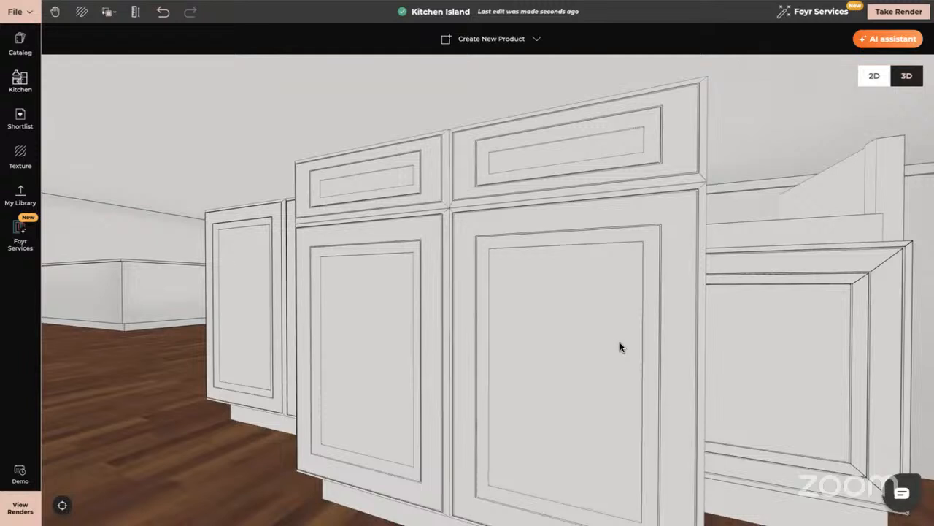
left_click(653, 331)
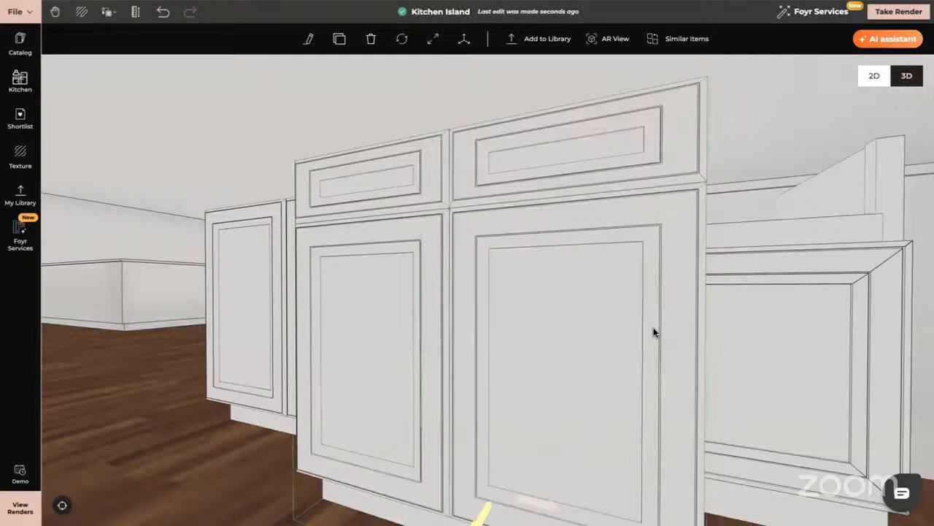
key("Delete")
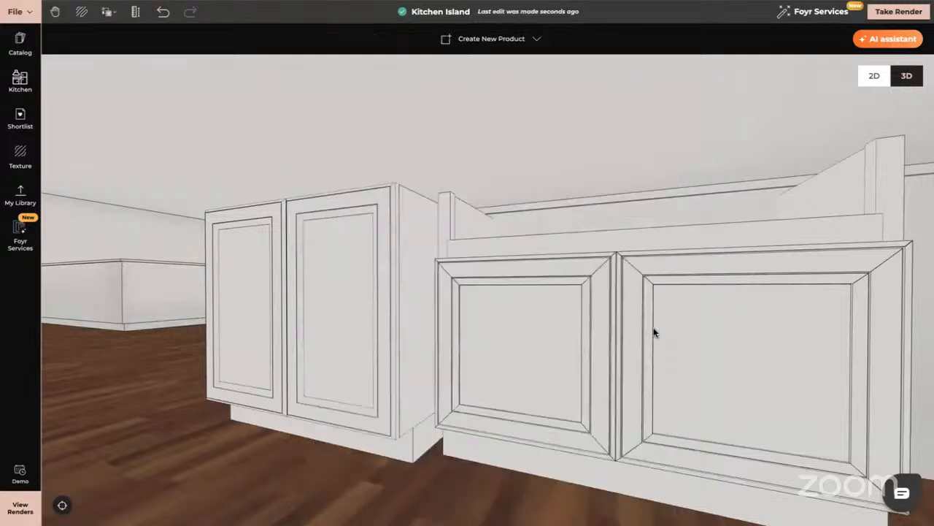
left_click(710, 336)
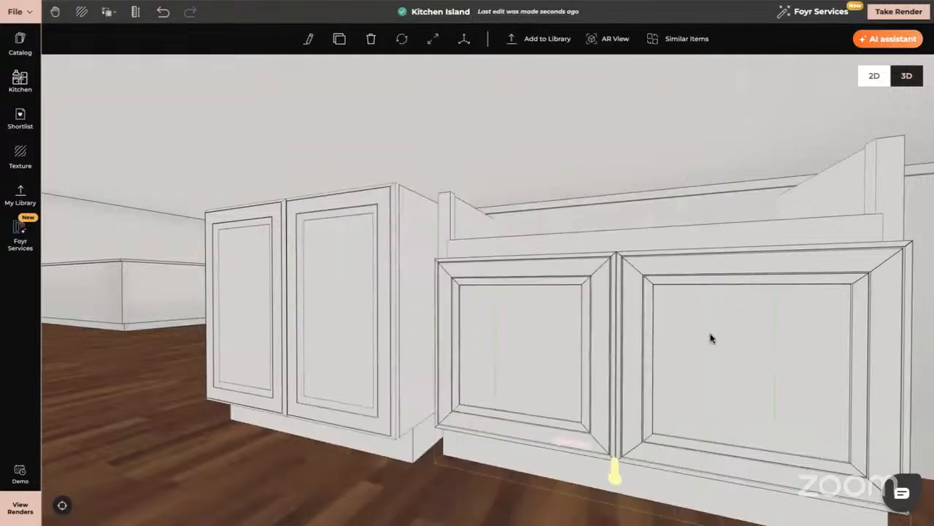
key("Delete")
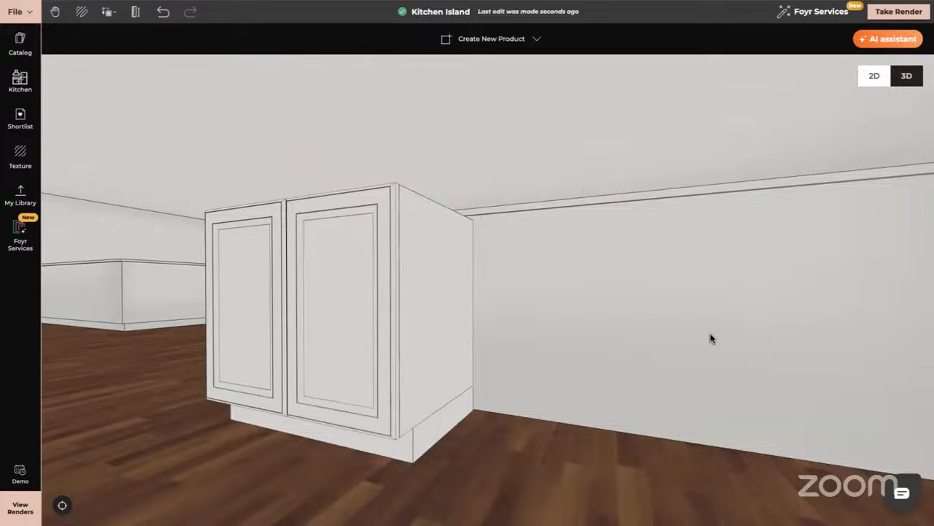
left_click(420, 355)
key("Delete")
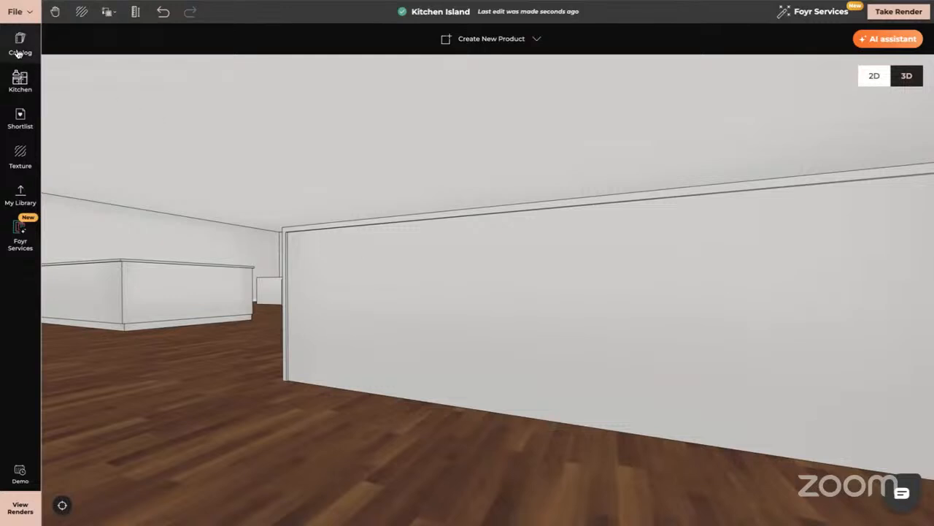
- Place a 2 Drawer 2 Door Base W27xh34 unit from the Recessed base units at the island's framed long face
left_click(20, 78)
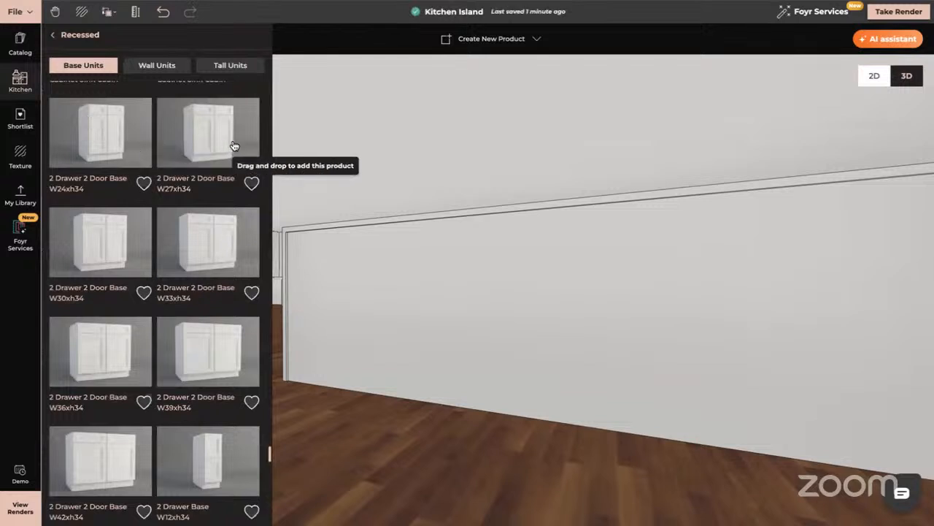
left_click_drag(215, 139, 375, 451)
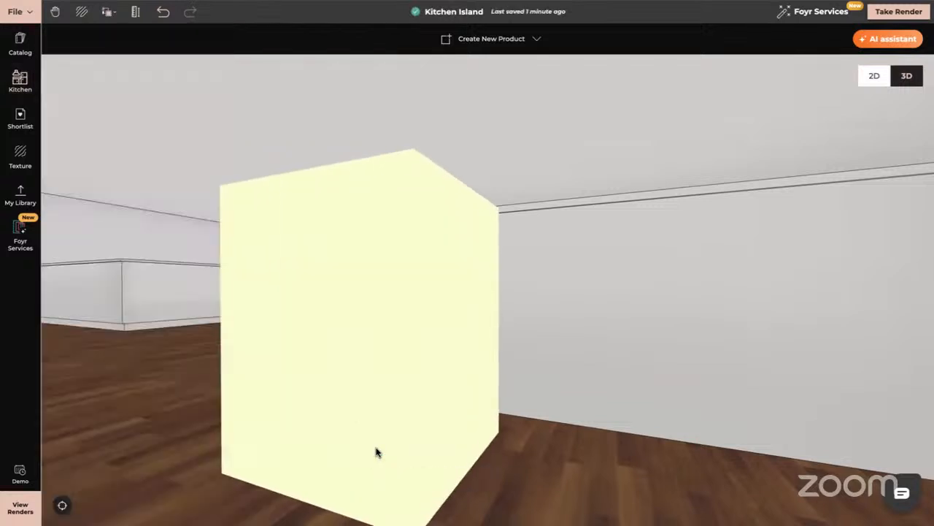
left_click(366, 417)
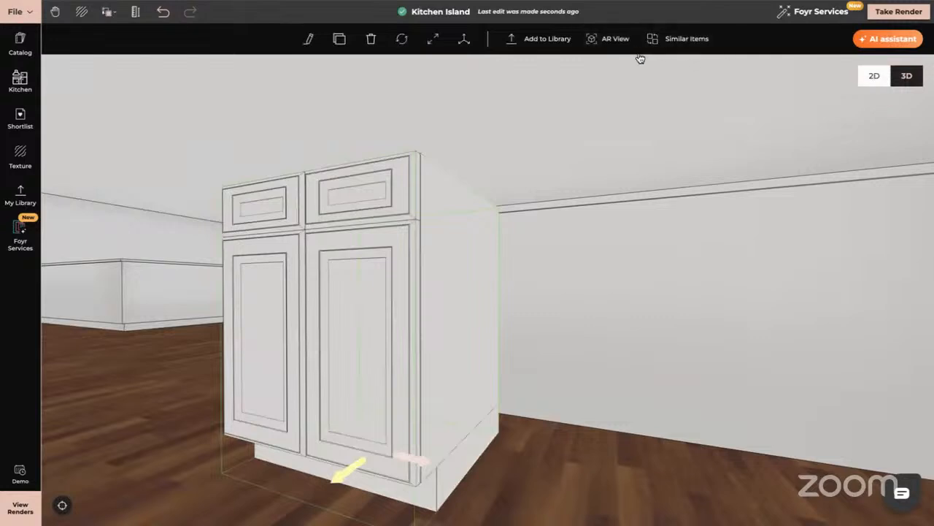
- View the product information of the placed two-drawer, two-door cabinet and delete the cabinet
left_click(309, 39)
left_click(907, 67)
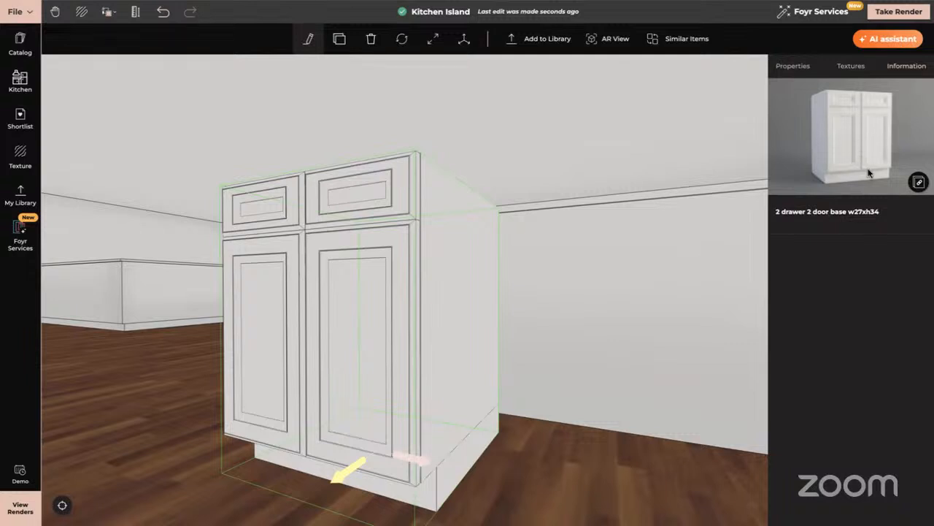
left_click(30, 315)
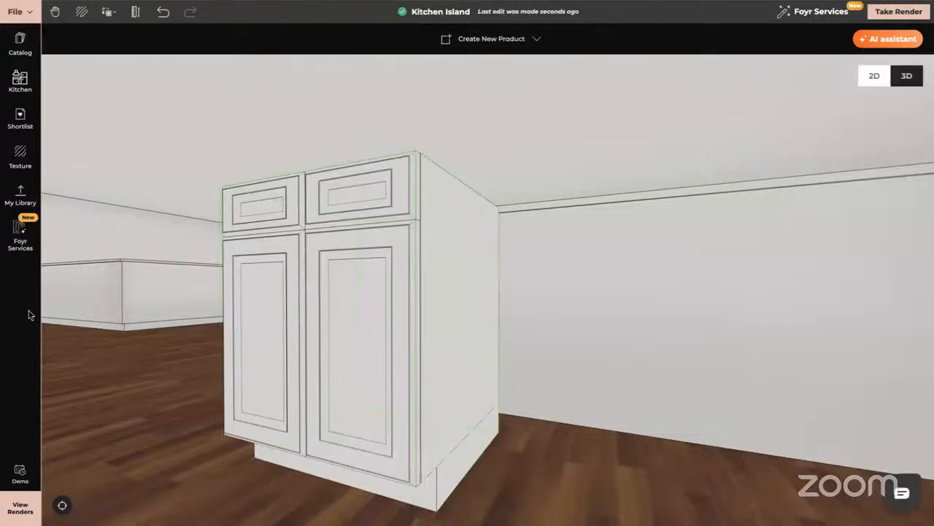
left_click(306, 357)
key("Delete")
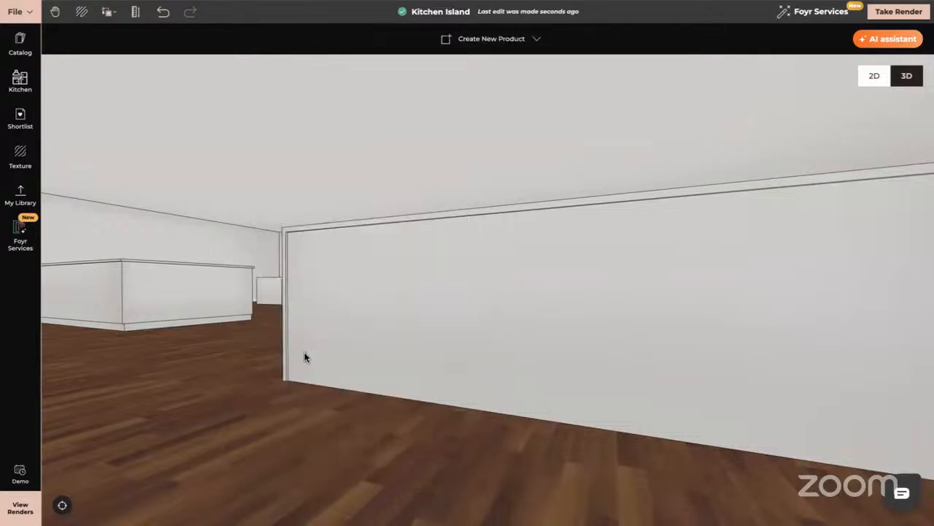
- Browse the Recessed base units in the kitchen catalog for cabinets that suit the framed island
left_click(20, 81)
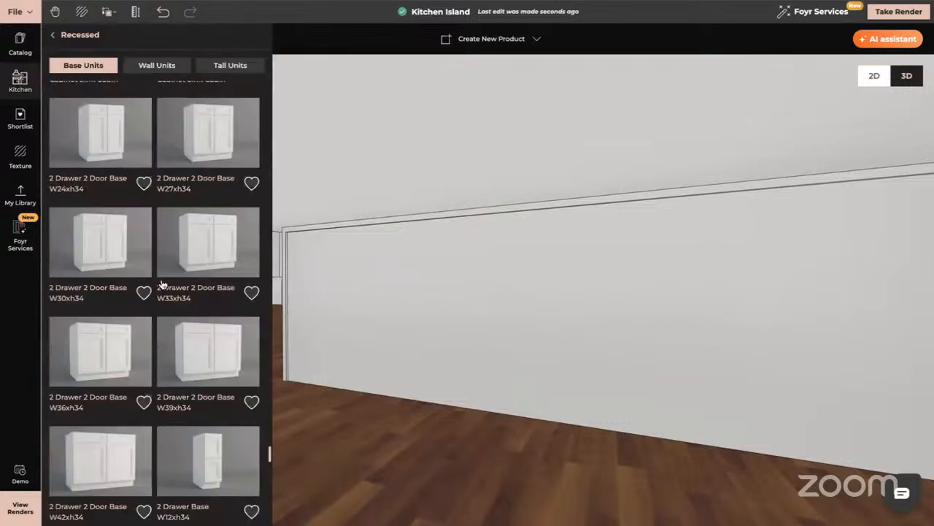
scroll(163, 283, "down", 5)
scroll(162, 284, "down", 5)
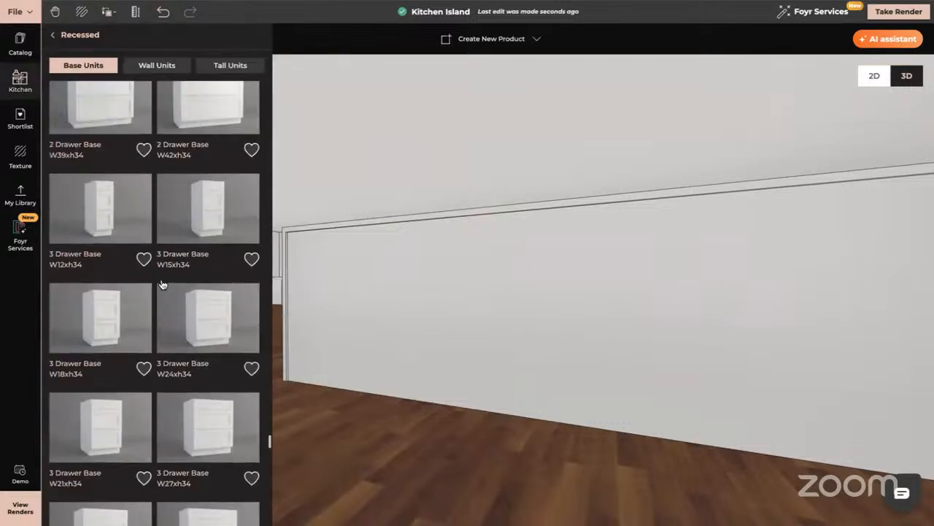
scroll(163, 284, "down", 10)
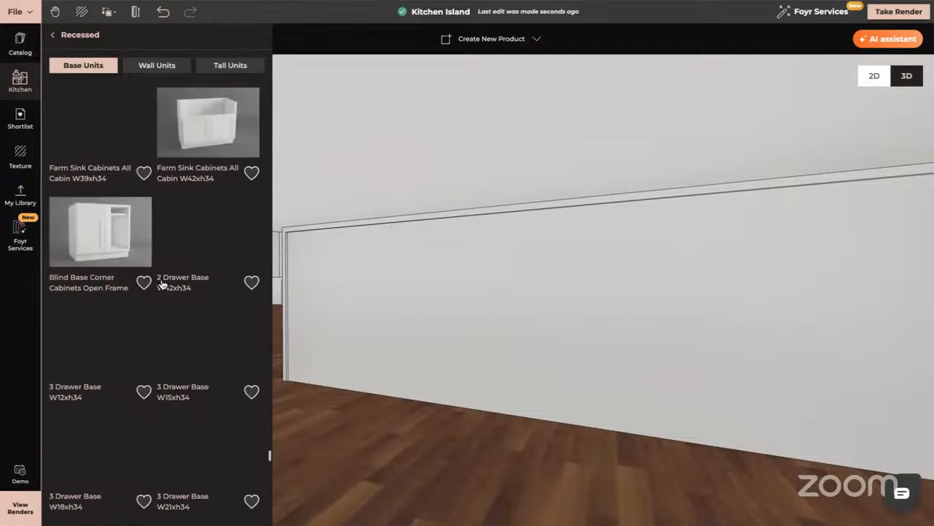
scroll(163, 283, "down", 10)
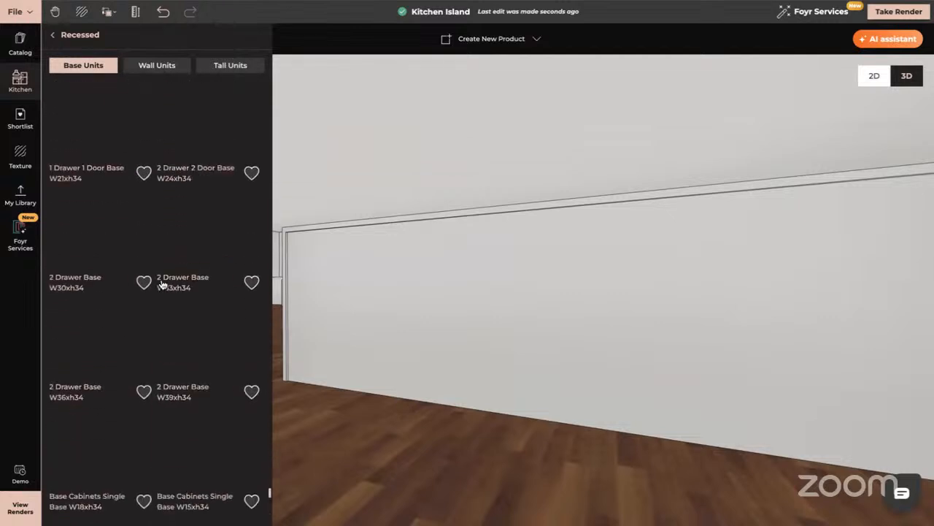
scroll(163, 284, "down", 5)
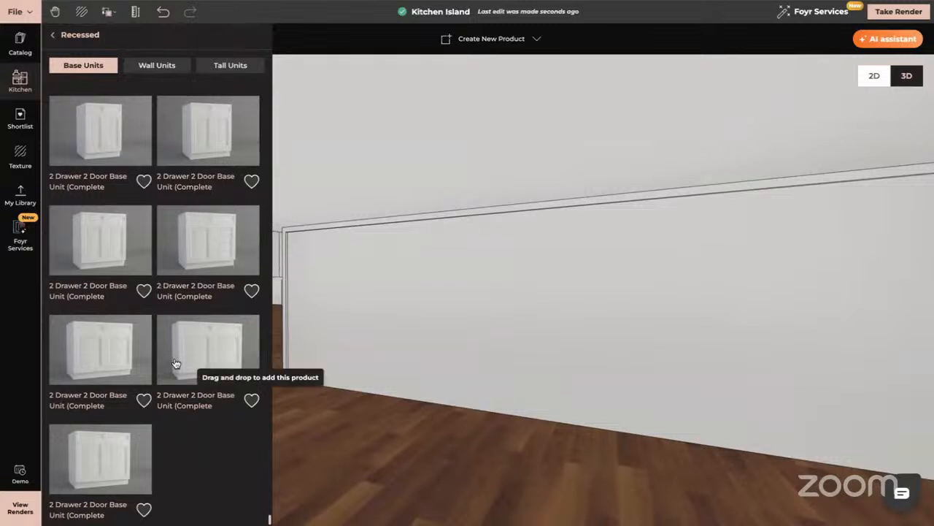
scroll(136, 218, "up", 5)
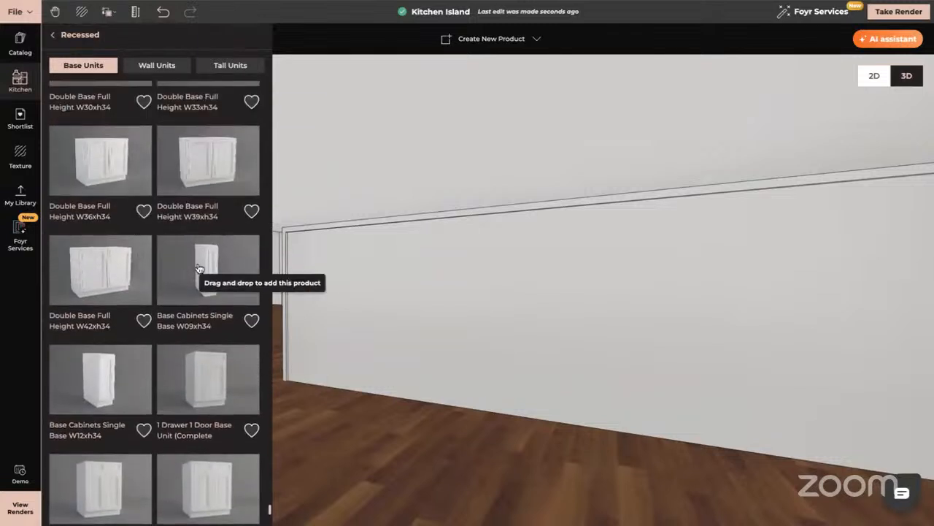
scroll(201, 266, "up", 5)
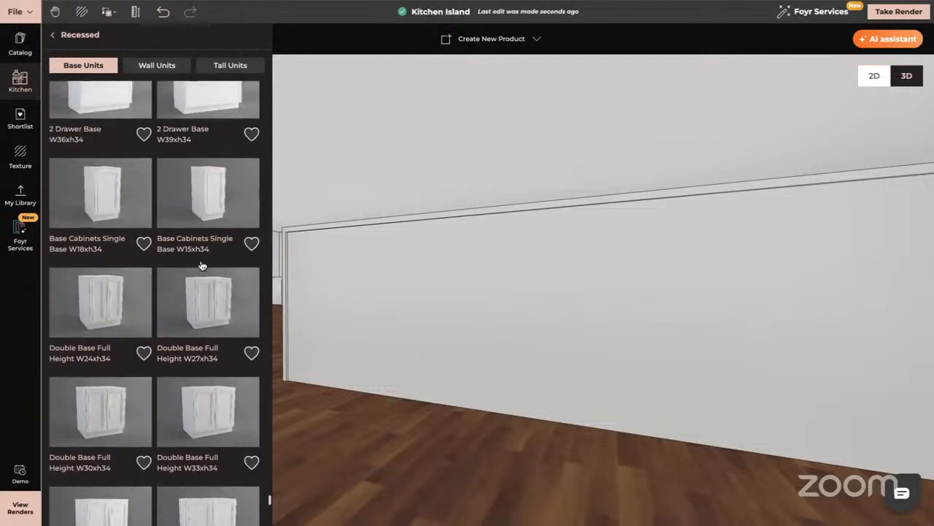
scroll(202, 265, "up", 5)
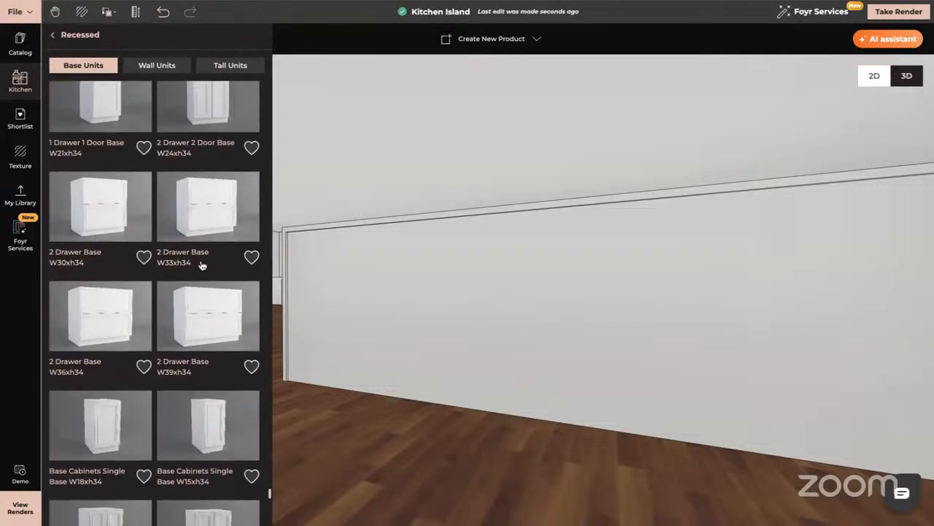
scroll(216, 315, "up", 1)
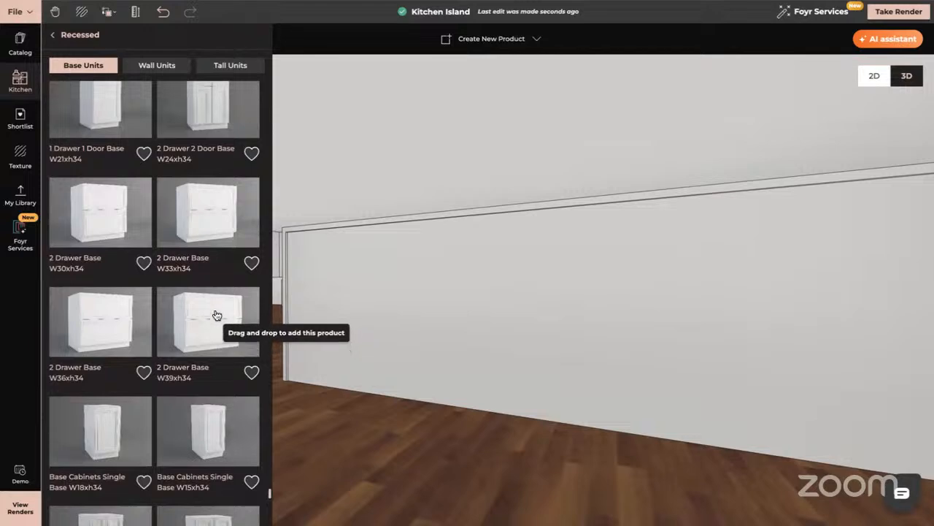
scroll(216, 315, "up", 10)
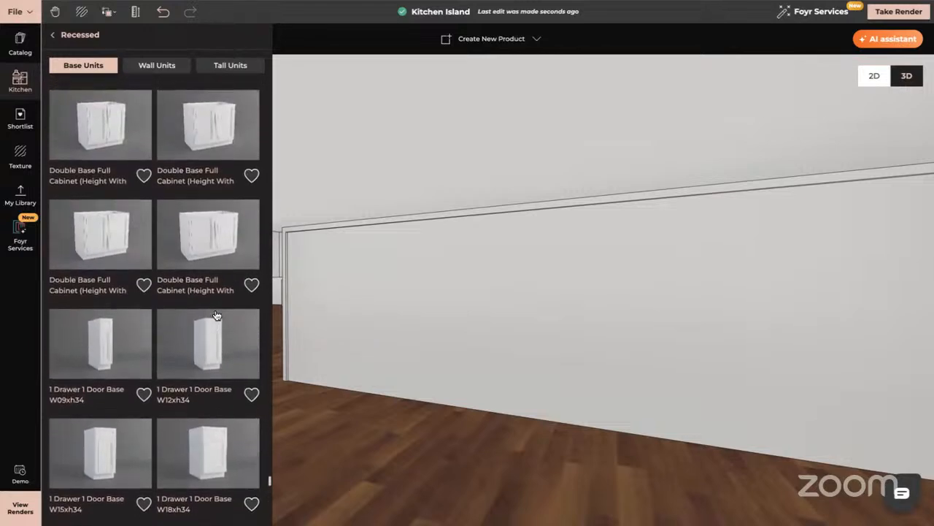
scroll(216, 316, "up", 8)
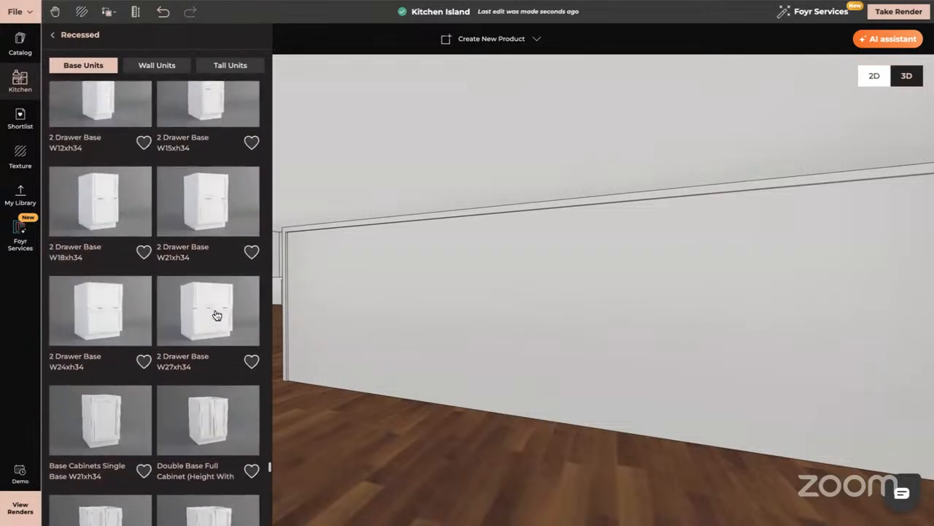
scroll(216, 315, "up", 8)
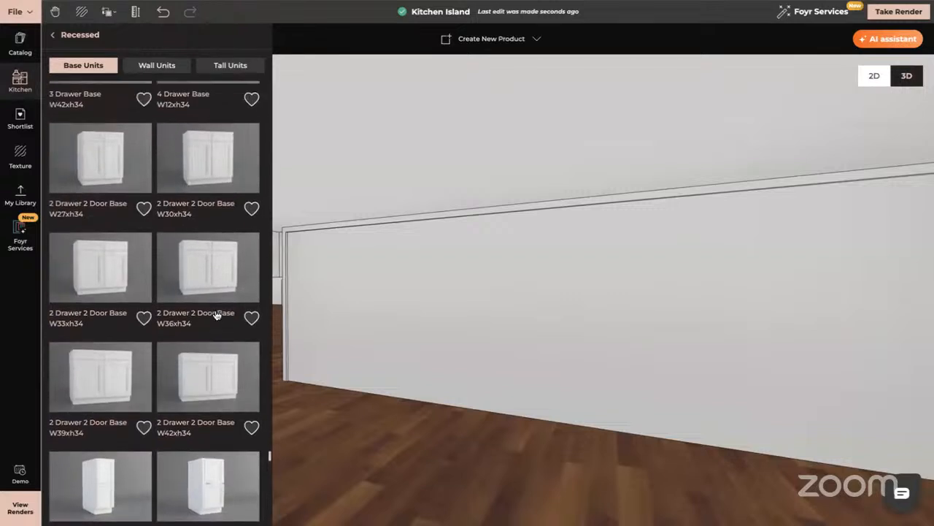
scroll(216, 315, "up", 6)
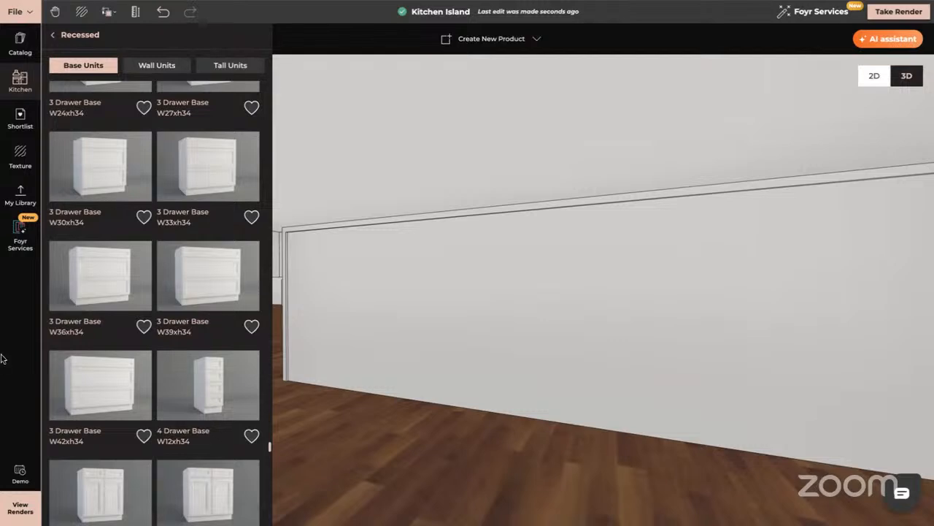
- Search the textures for "marble" and apply White Marble to the top surface of the framed rectangular island
left_click(485, 361)
left_click_drag(486, 361, 519, 419)
left_click_drag(726, 246, 711, 382)
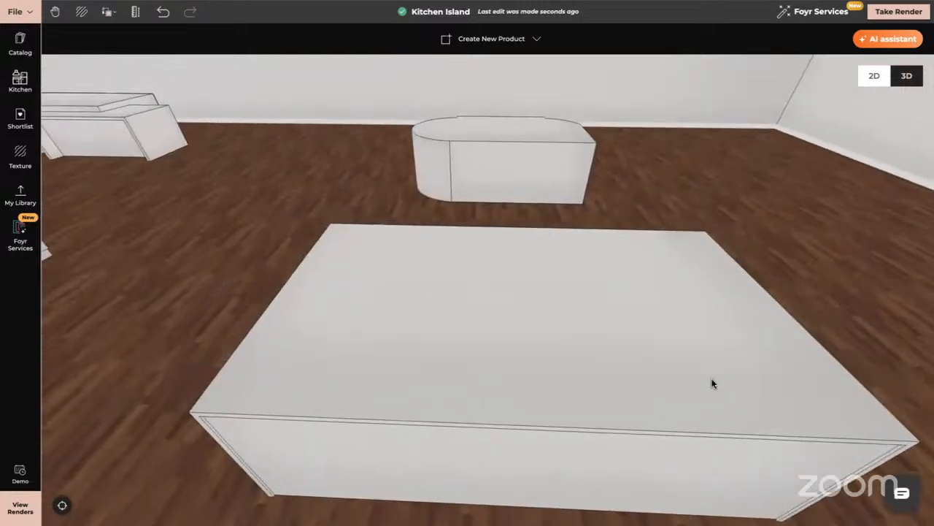
left_click(21, 153)
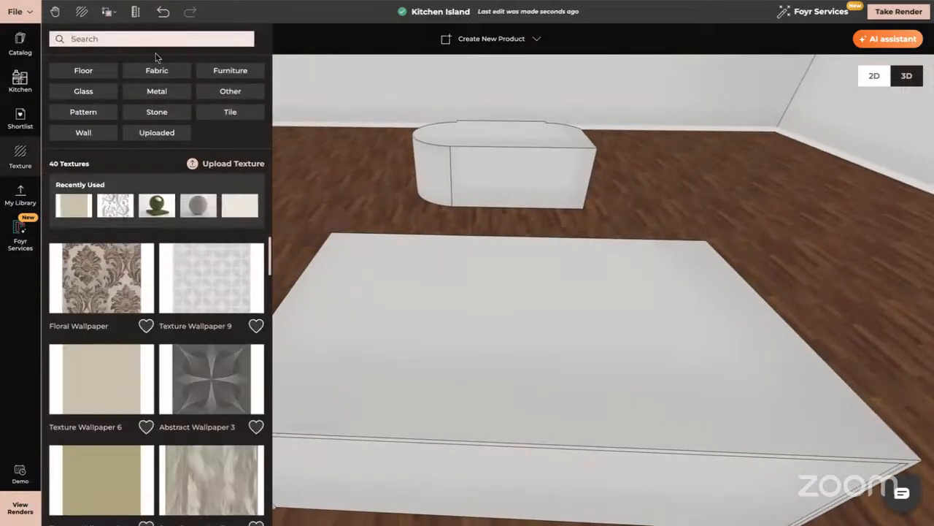
left_click(105, 38)
type("marble")
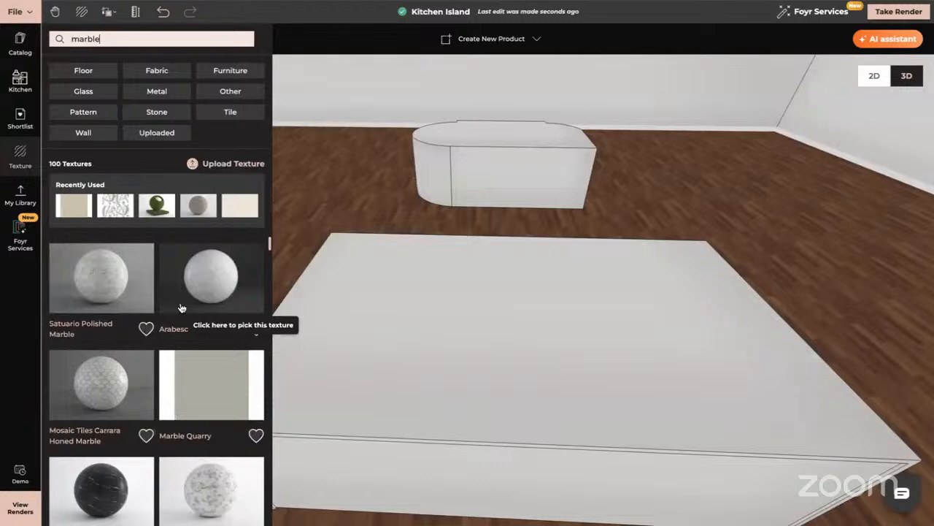
scroll(182, 307, "down", 2)
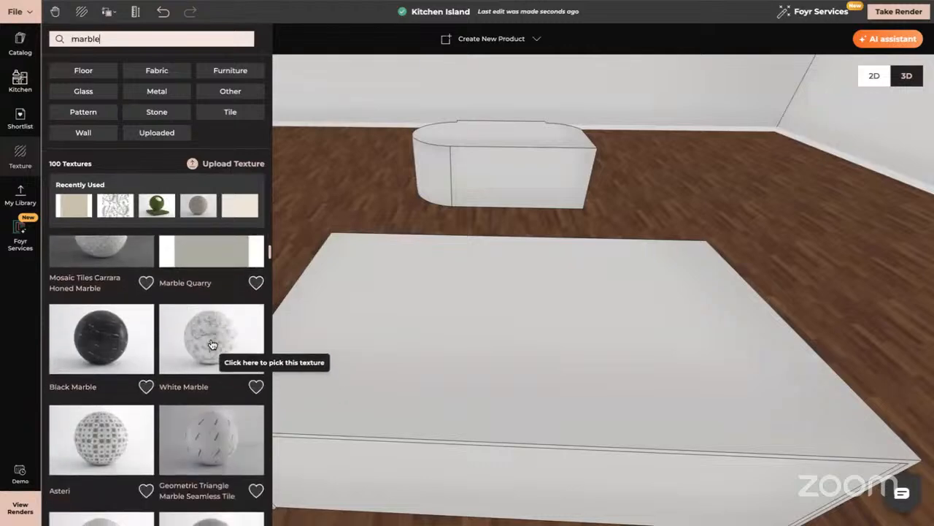
left_click_drag(211, 344, 589, 393)
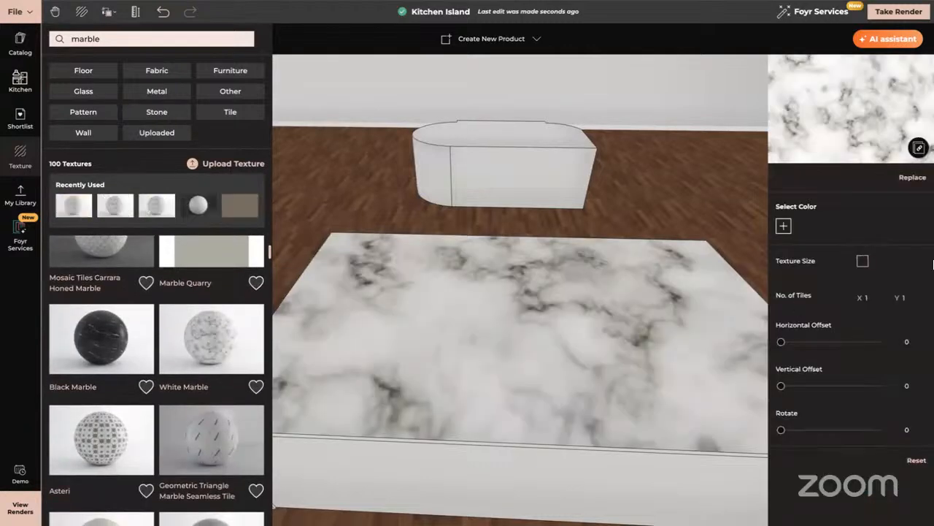
- Set the number of tiles of the island top's marble texture to X 3 and Y 3
left_click(871, 298)
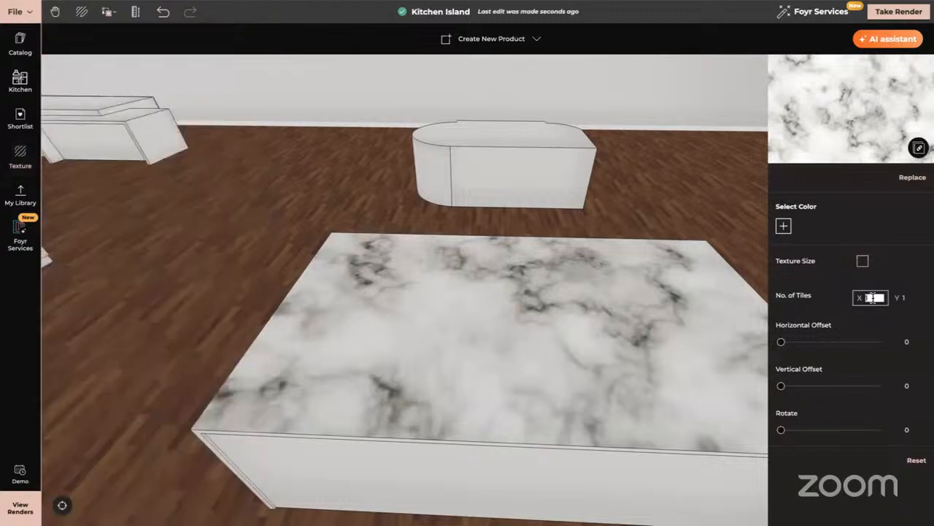
type("3")
left_click(905, 298)
type("3")
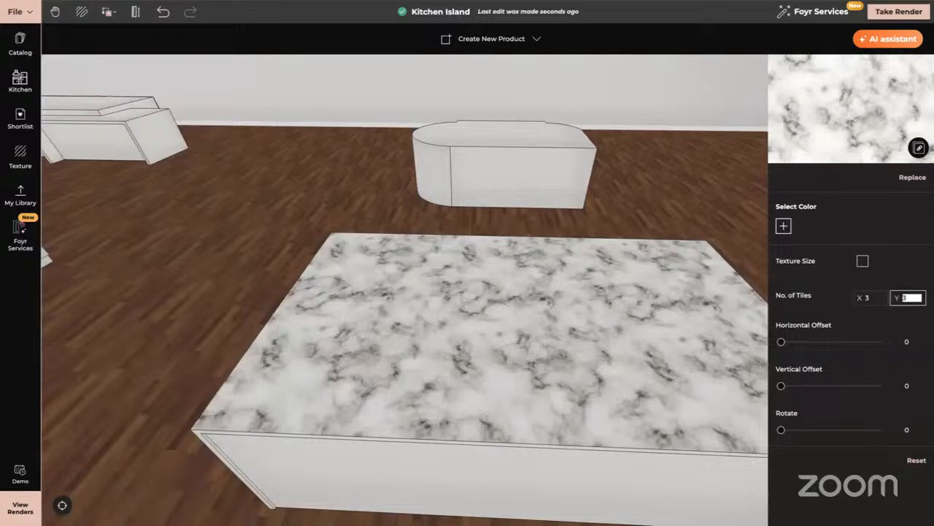
- Copy the marble texture and material from the island's top onto its adjoining end face
left_click_drag(534, 387, 445, 363)
left_click_drag(548, 366, 351, 313)
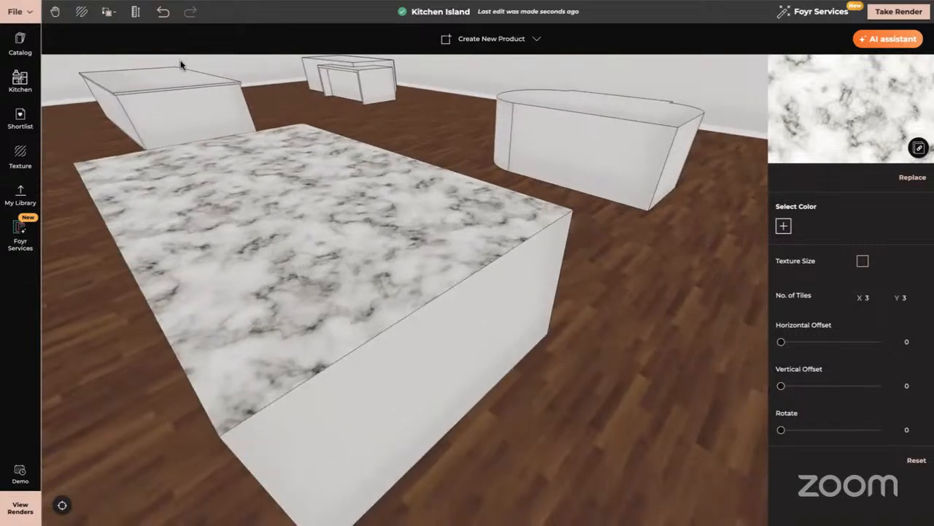
left_click(107, 11)
left_click(142, 59)
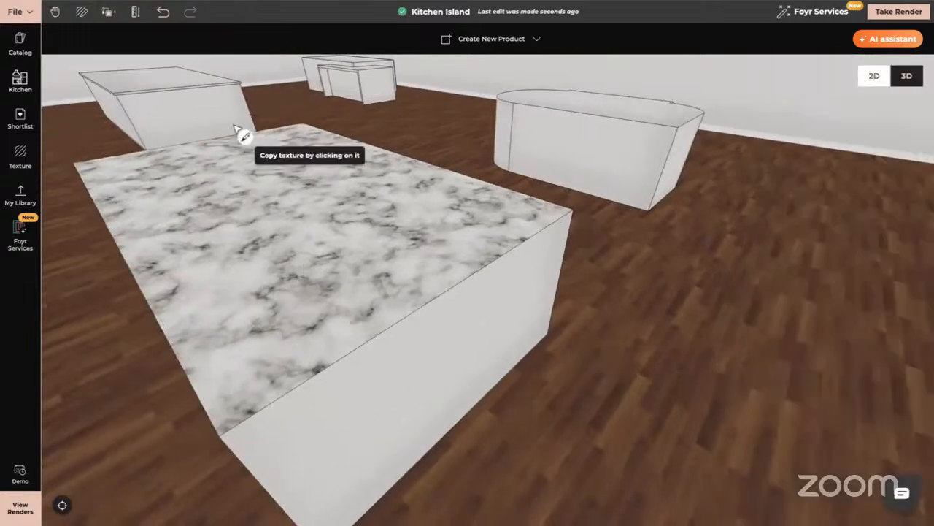
left_click(271, 287)
left_click(357, 415)
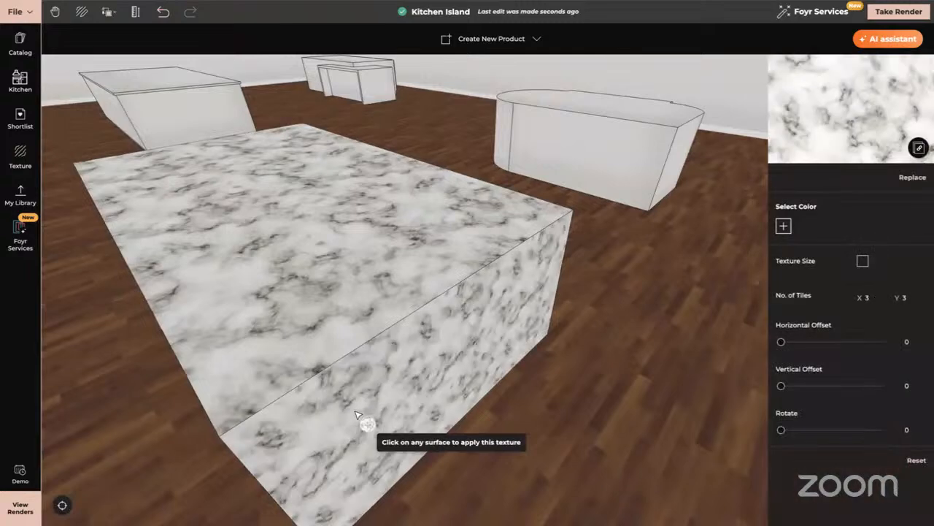
key("Escape")
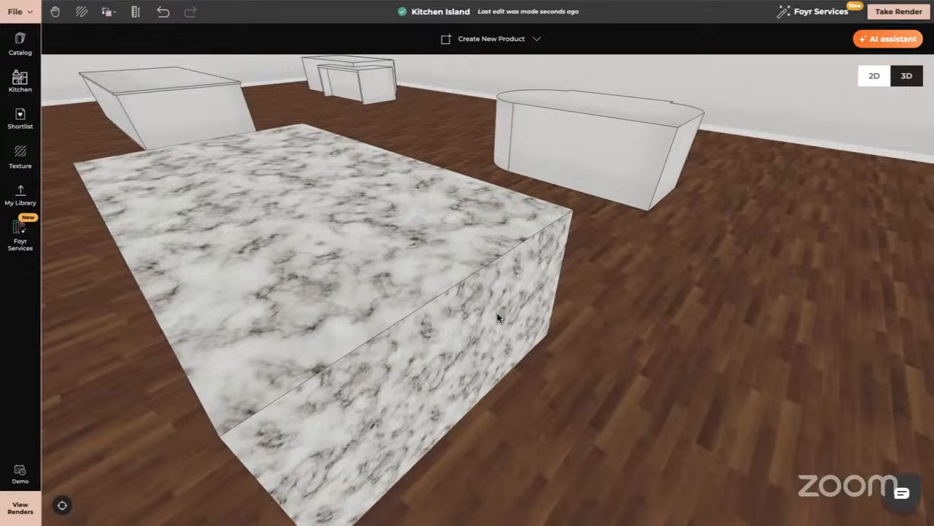
- Enable Texture Size for the island top's marble and set its tile size to 2 m by 2 m
left_click(357, 314)
left_click(308, 39)
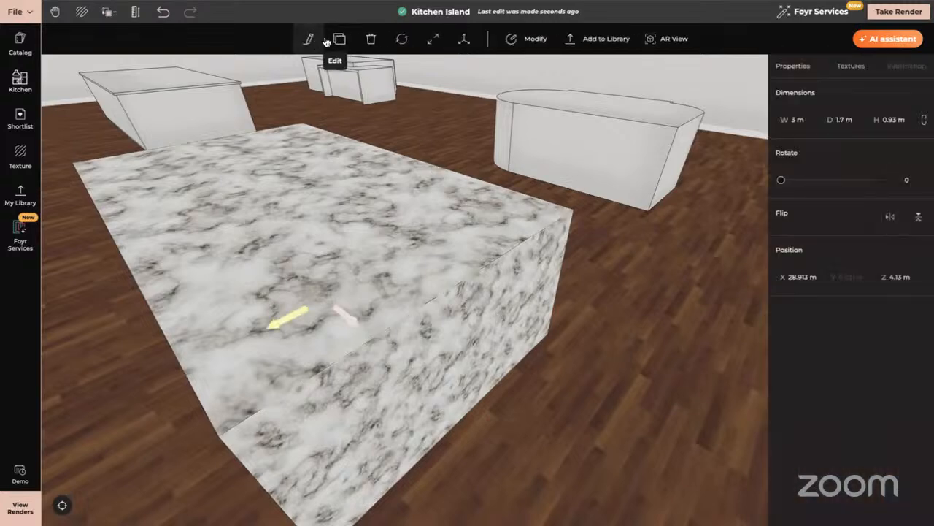
left_click(850, 67)
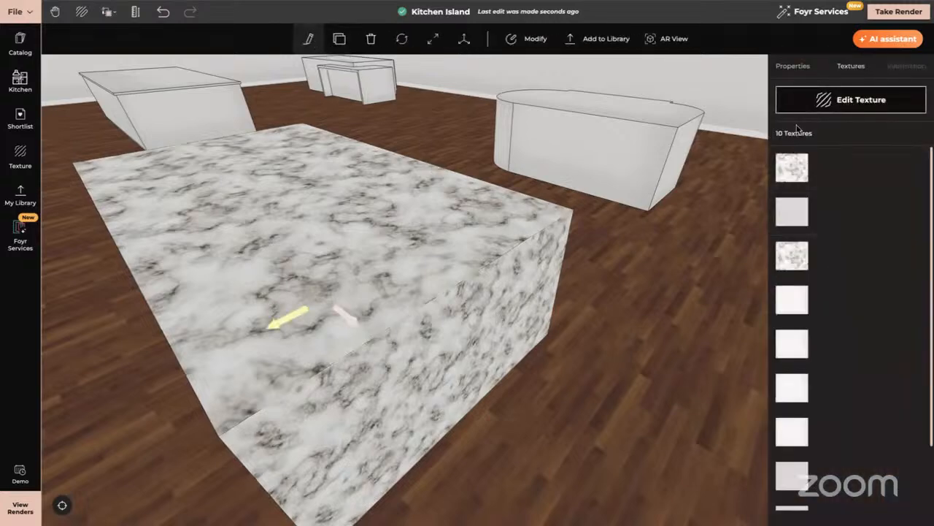
left_click(792, 168)
left_click(862, 287)
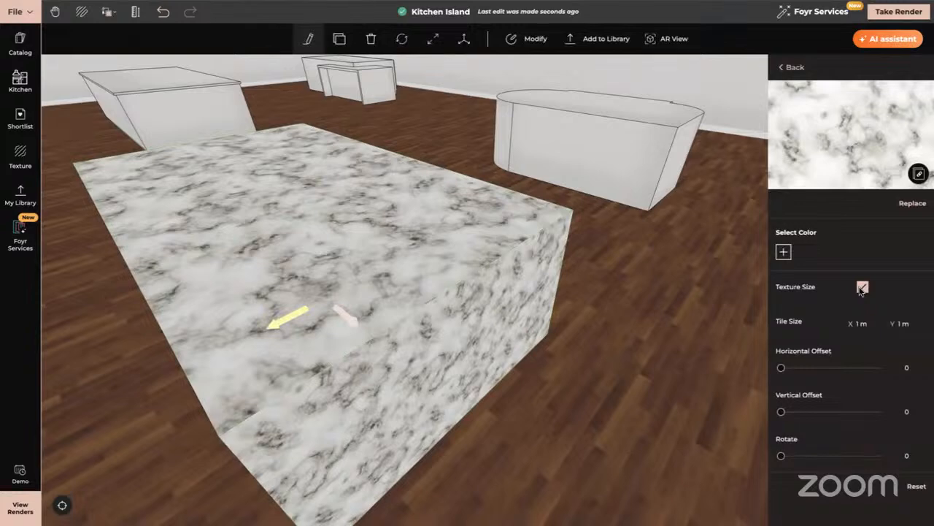
left_click(863, 322)
type("2")
key("Tab")
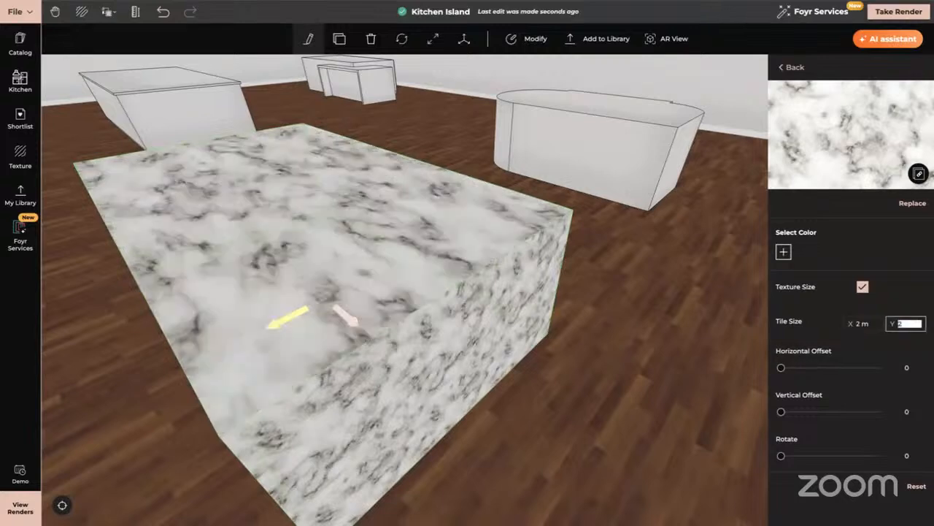
type("2")
key("Return")
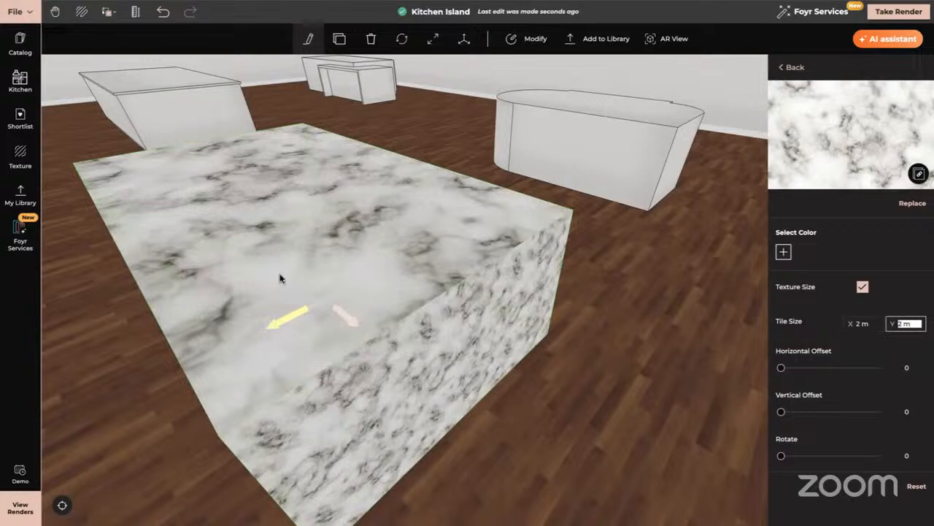
- Copy the texture and material of the island's top with its 2 m tile size onto the end face
left_click(109, 12)
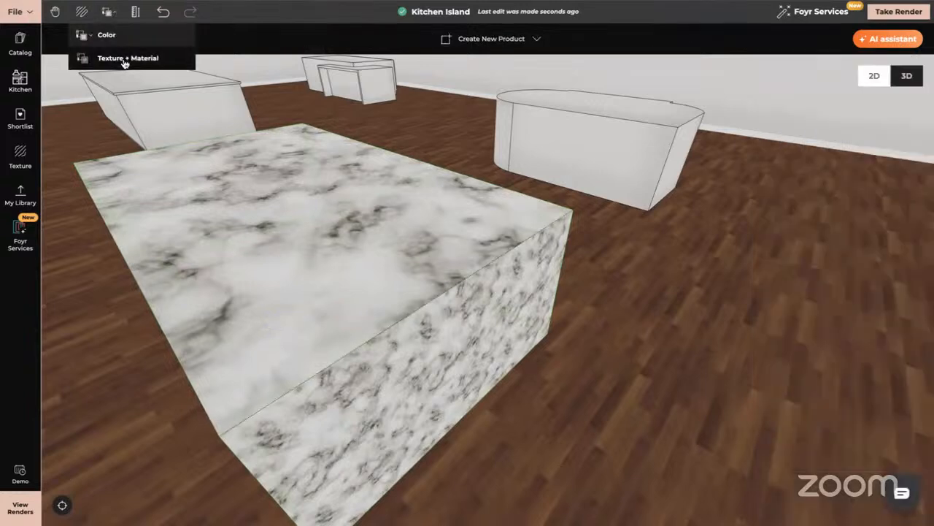
left_click(121, 61)
left_click(248, 252)
left_click(357, 410)
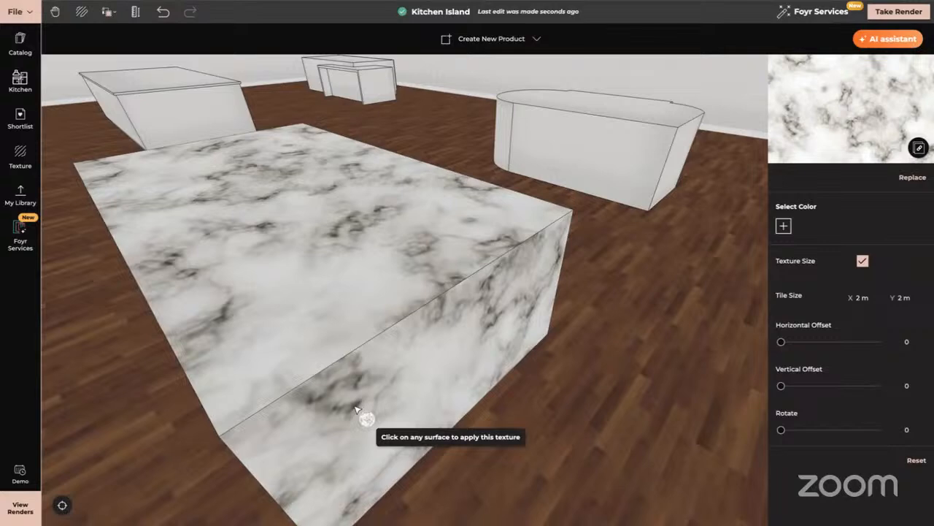
left_click(355, 408)
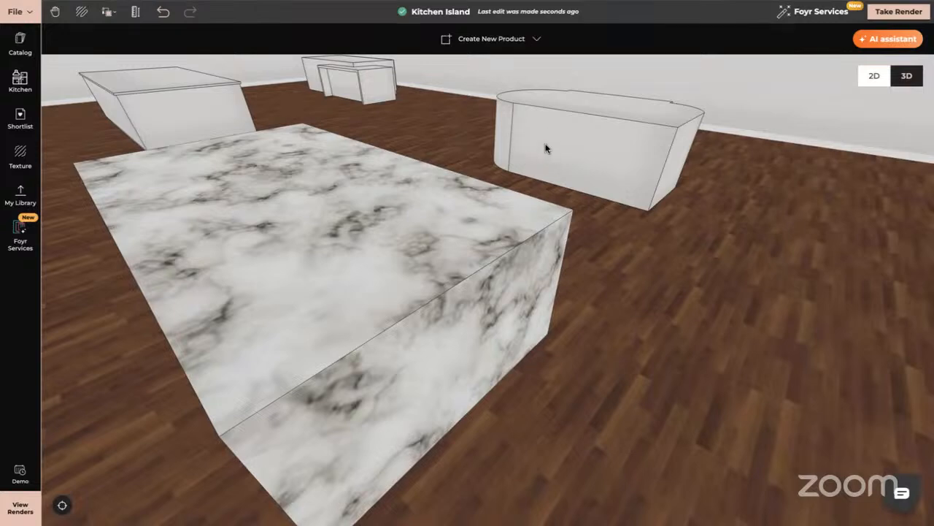
left_click_drag(255, 244, 932, 294)
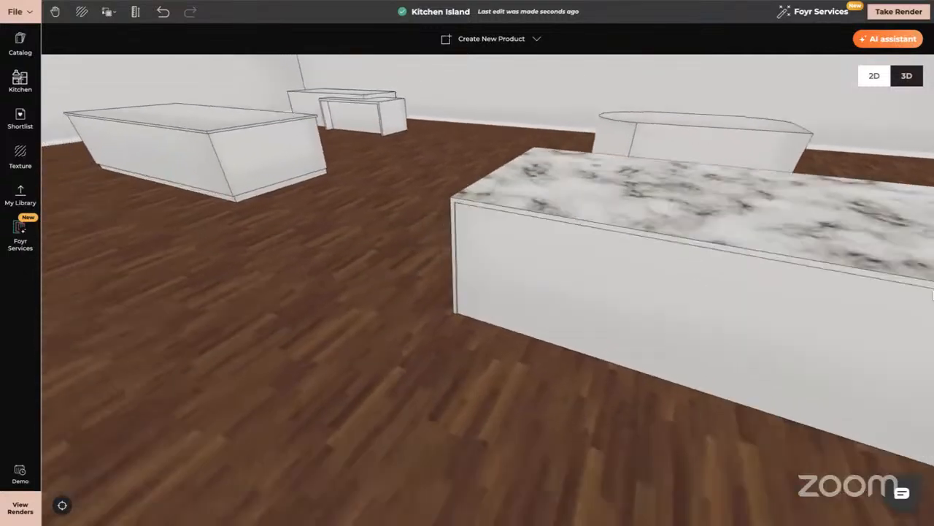
left_click_drag(402, 387, 434, 388)
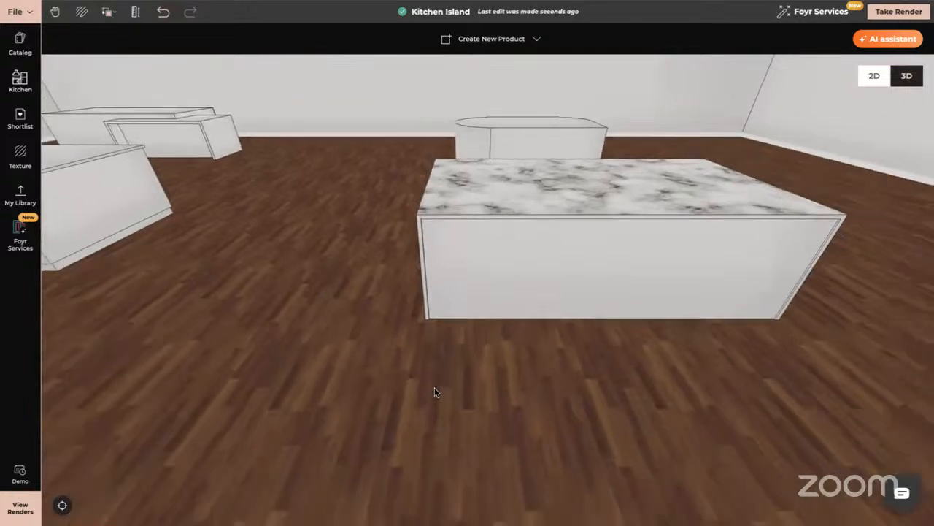
- Open the modern farmhouse kitchen project from the full list of projects
scroll(435, 390, "down", 5)
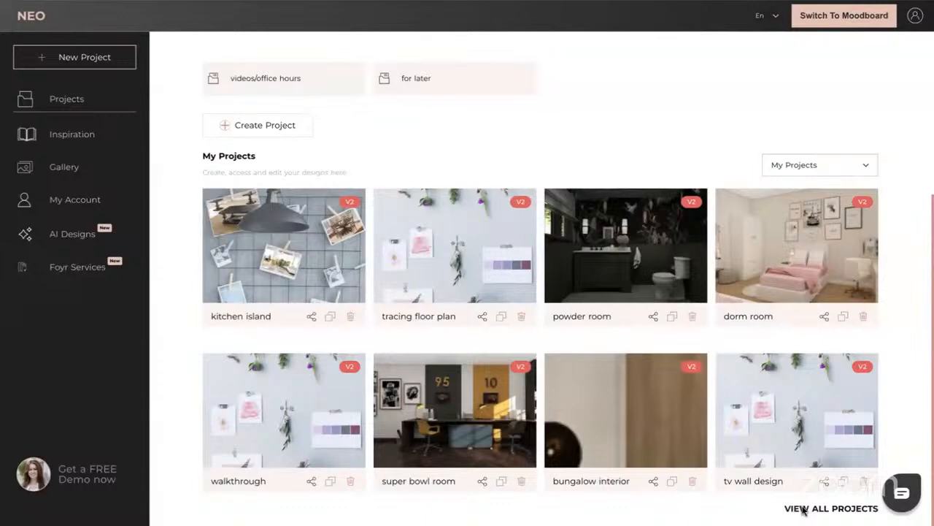
scroll(696, 389, "down", 1)
scroll(695, 388, "down", 2)
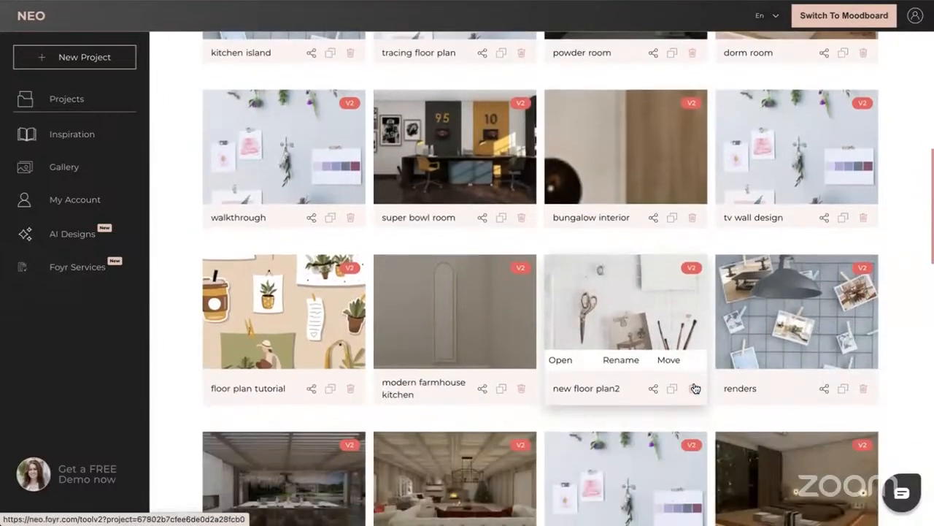
left_click(391, 361)
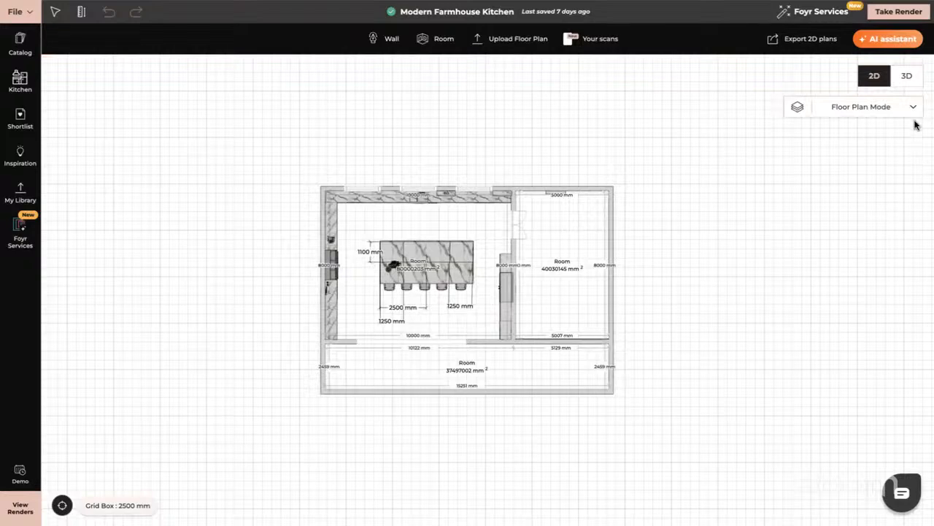
- Show the farmhouse kitchen in 3D with the Heavy object mode and dismiss the notice about punched items
left_click(907, 76)
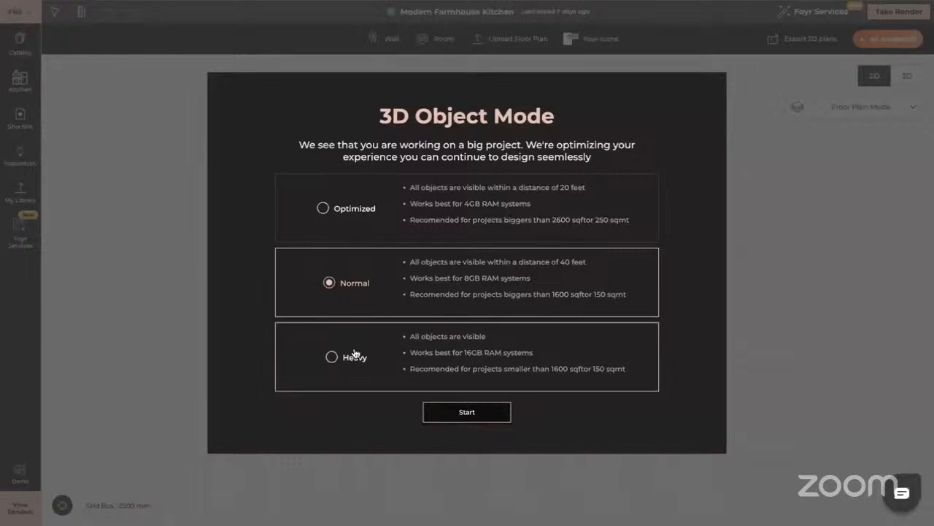
left_click(330, 357)
left_click(467, 412)
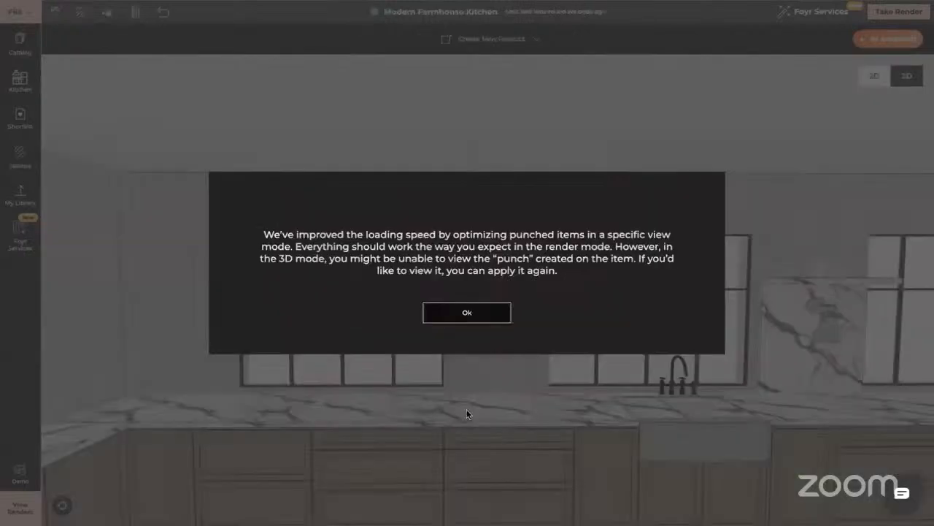
right_click(495, 429)
left_click(467, 319)
left_click(475, 313)
- Examine the run of base cabinets and the marble countertop beneath the farmhouse kitchen's windows
right_click_drag(519, 392, 609, 345)
left_click(416, 372)
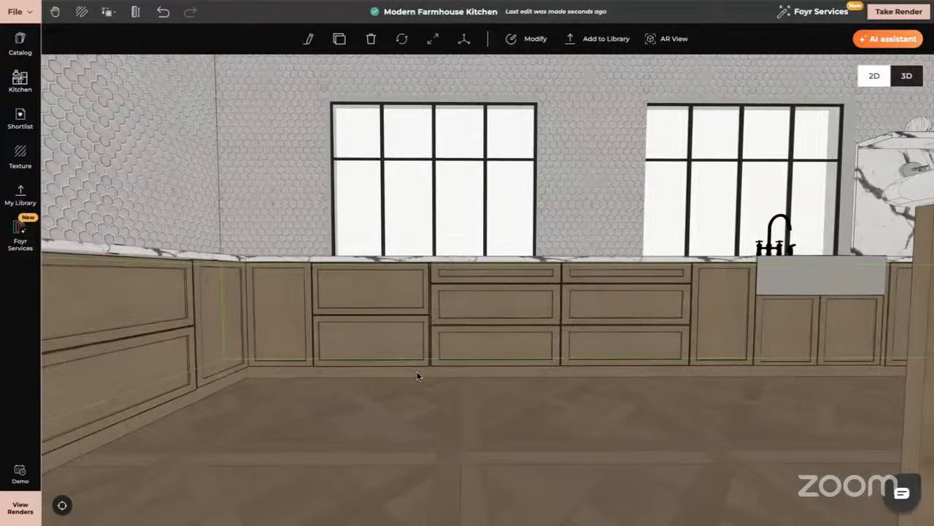
left_click(390, 393)
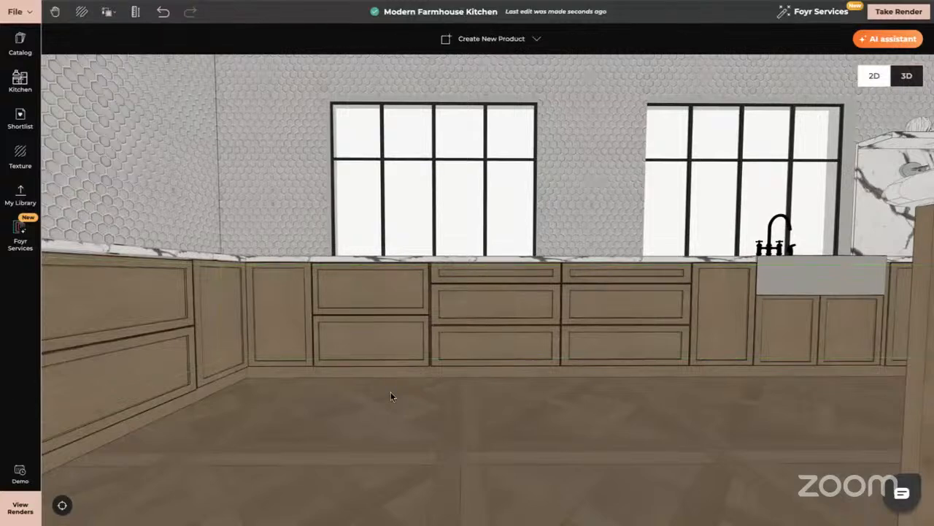
right_click_drag(389, 393, 341, 396)
scroll(341, 392, "up", 5)
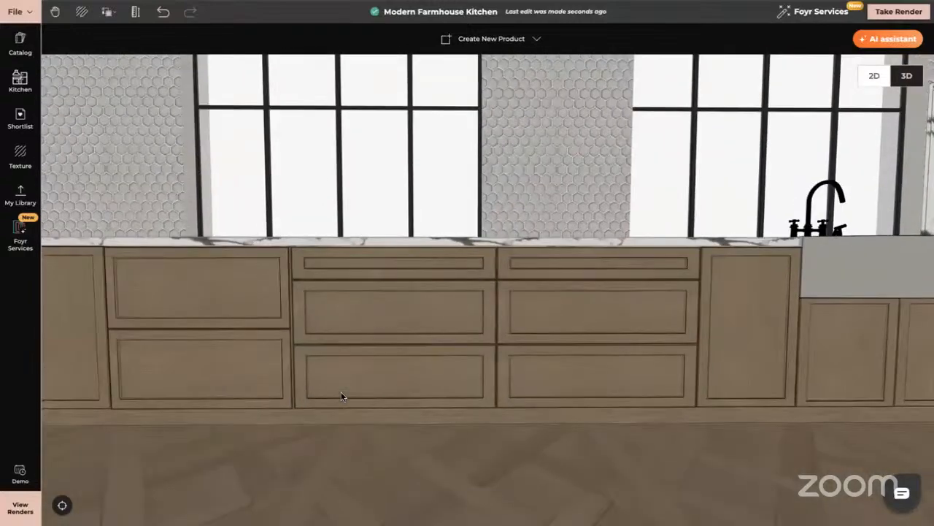
mouse_move(341, 392)
left_mouse_down()
mouse_move(354, 380)
mouse_move(339, 395)
left_mouse_up()
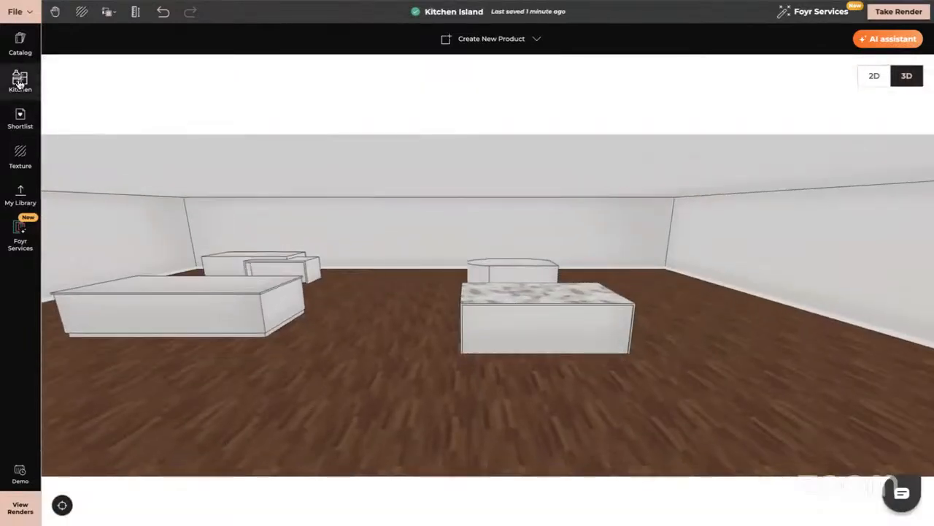
- Back in the Kitchen Island project, place a 3 Drawer Base W36xh34 on the floor in front of the marble-topped island
left_click(20, 81)
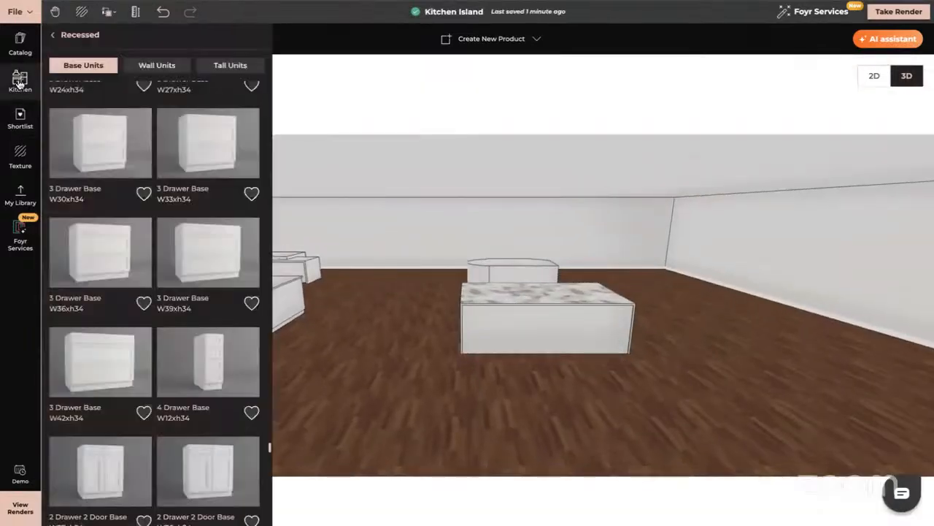
left_click(92, 259)
left_click(404, 394)
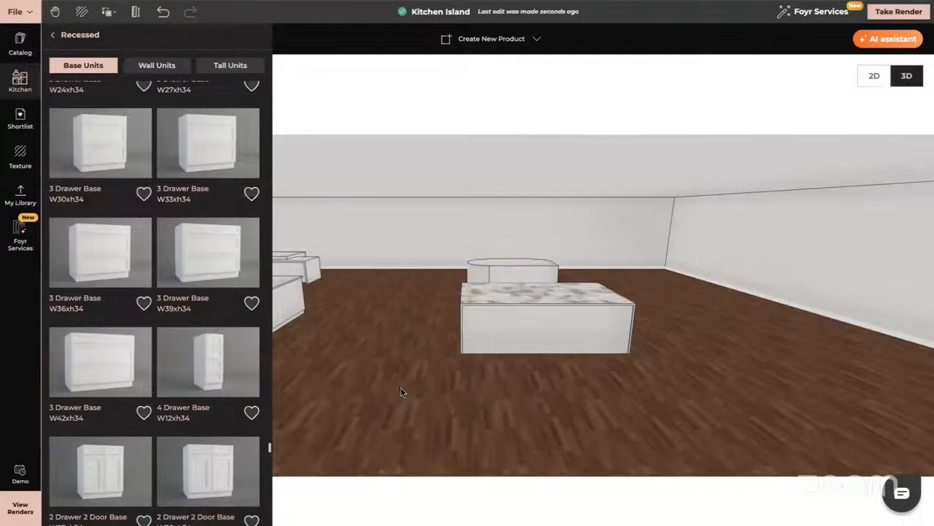
left_click(403, 380)
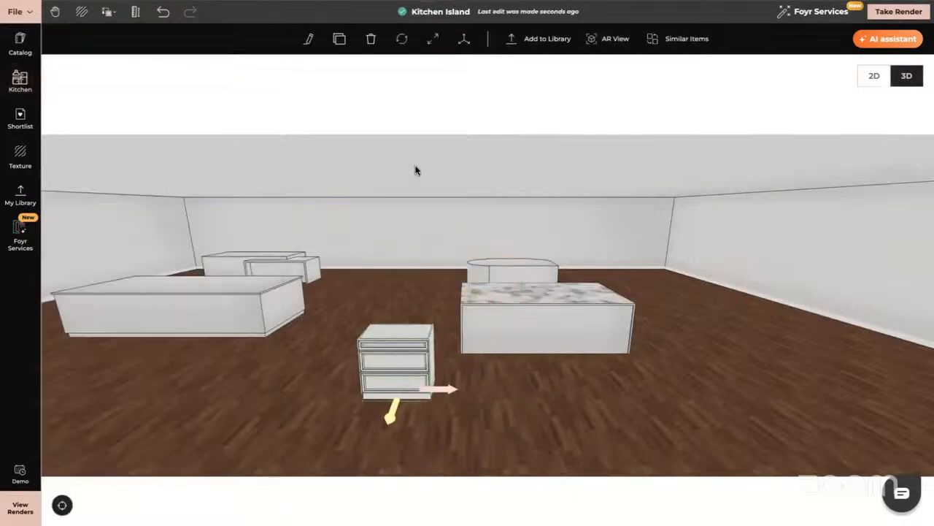
- Clone the 3 Drawer Base cabinet twice, placing the copies beside it to make a row of three
left_click(339, 39)
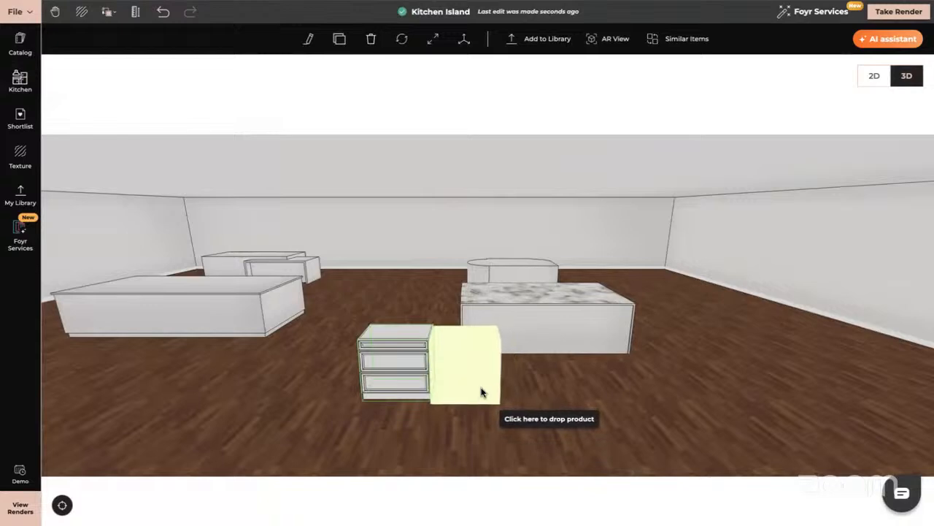
left_click(485, 390)
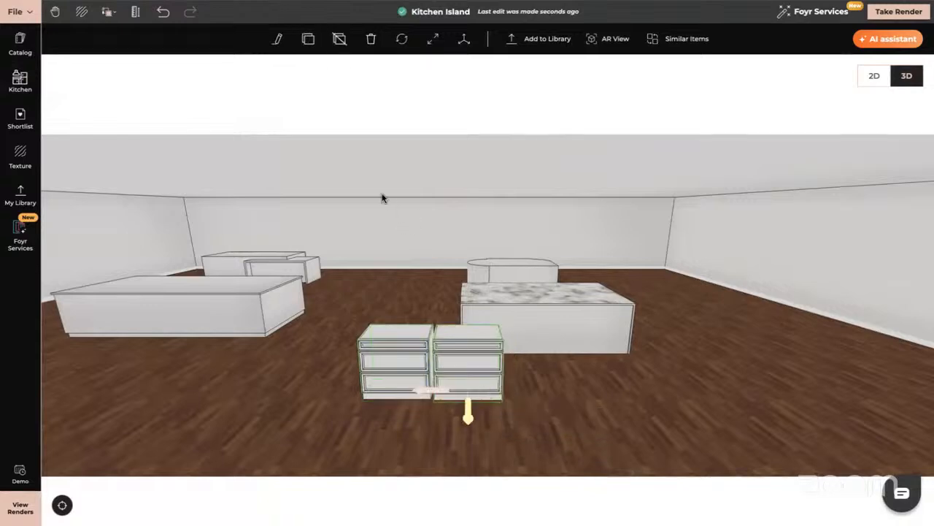
left_click(308, 38)
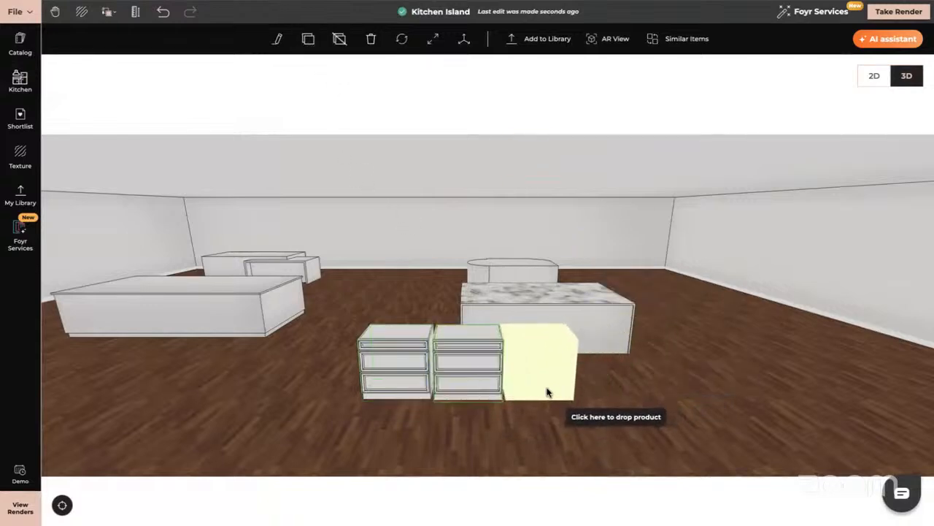
left_click(548, 390)
- Slide the second and third drawer cabinets against their neighbours to close the gaps in the row
left_click_drag(544, 403, 466, 434)
left_click(465, 356)
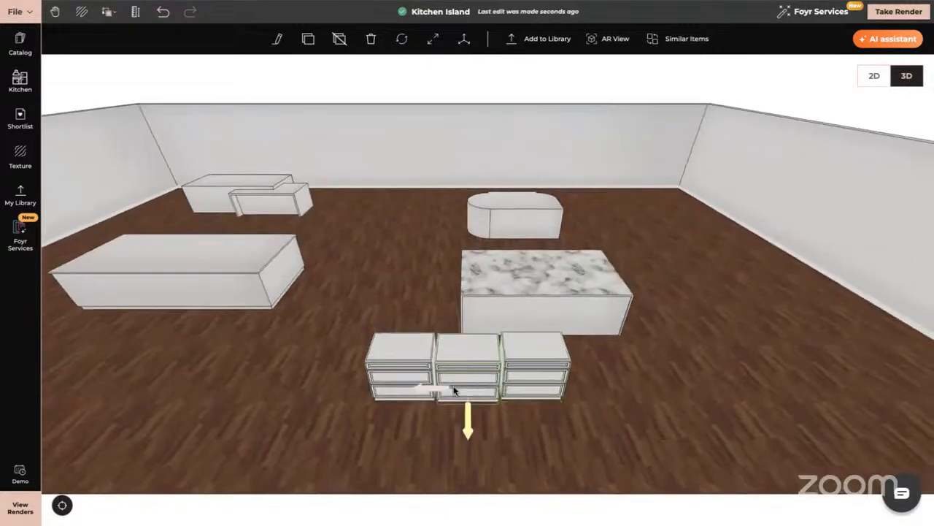
left_click_drag(438, 388, 431, 387)
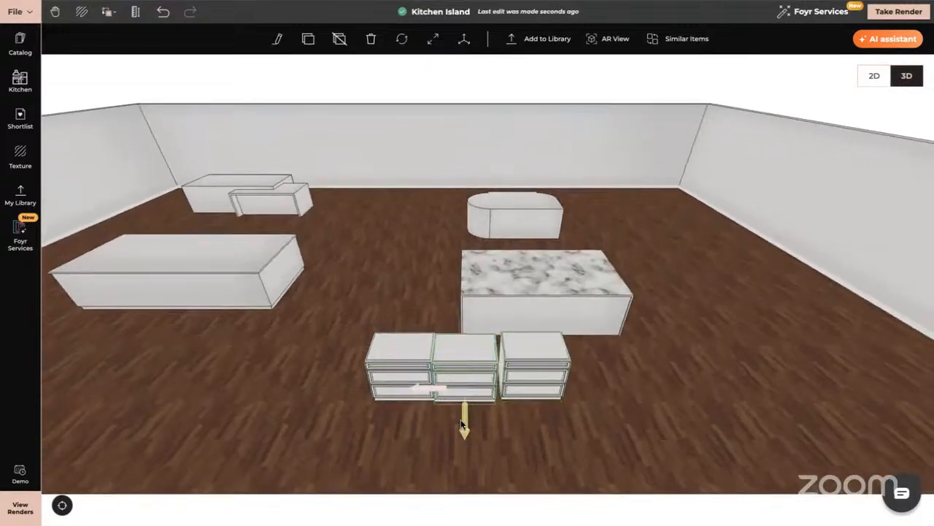
left_click(526, 384)
left_click_drag(482, 387, 478, 384)
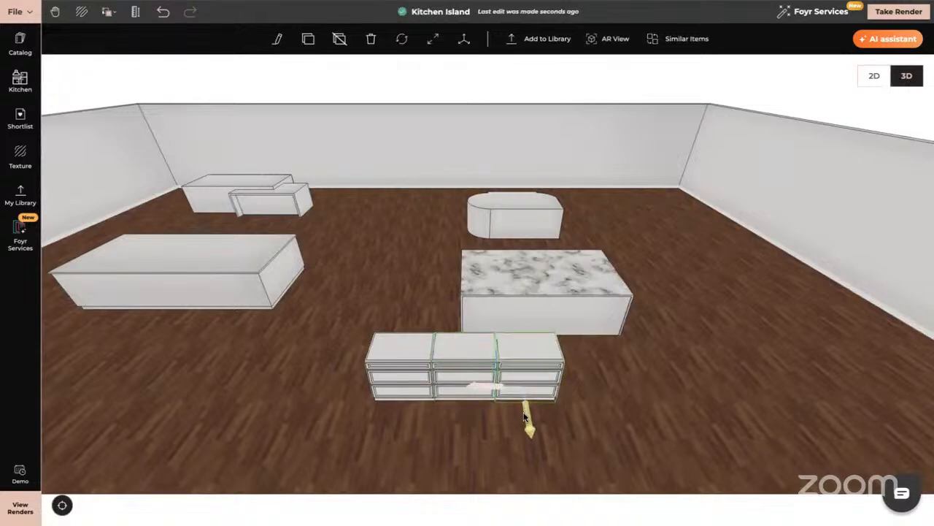
left_click_drag(615, 395, 615, 368)
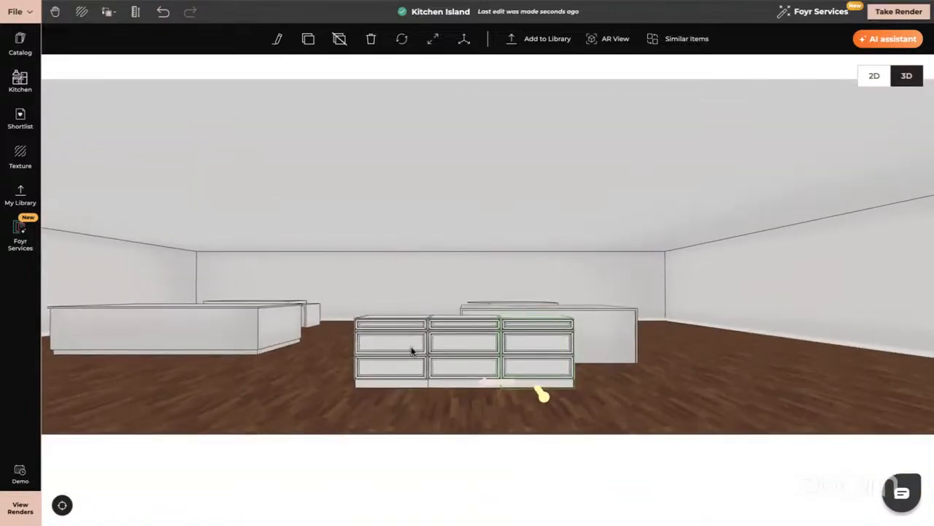
- Search the catalog for "kitchen worktop"
left_click(323, 371)
scroll(323, 372, "up", 3)
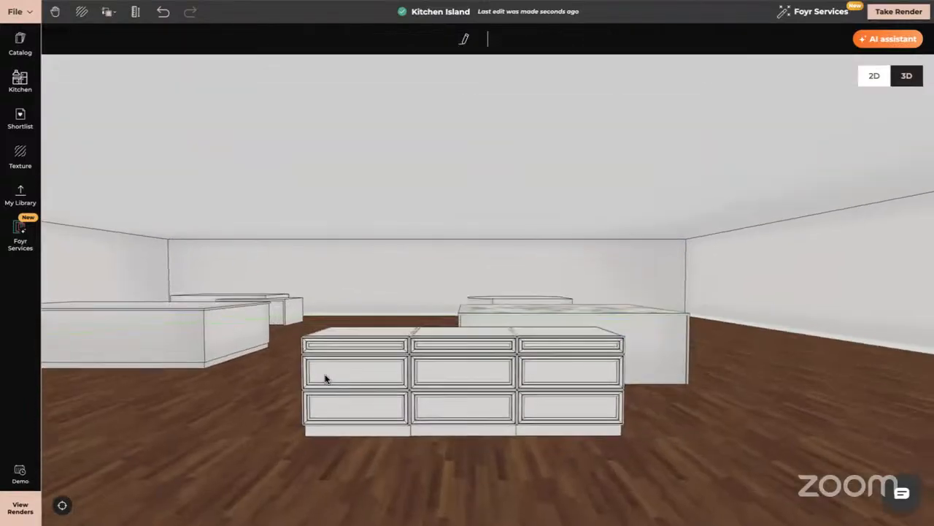
left_click(20, 80)
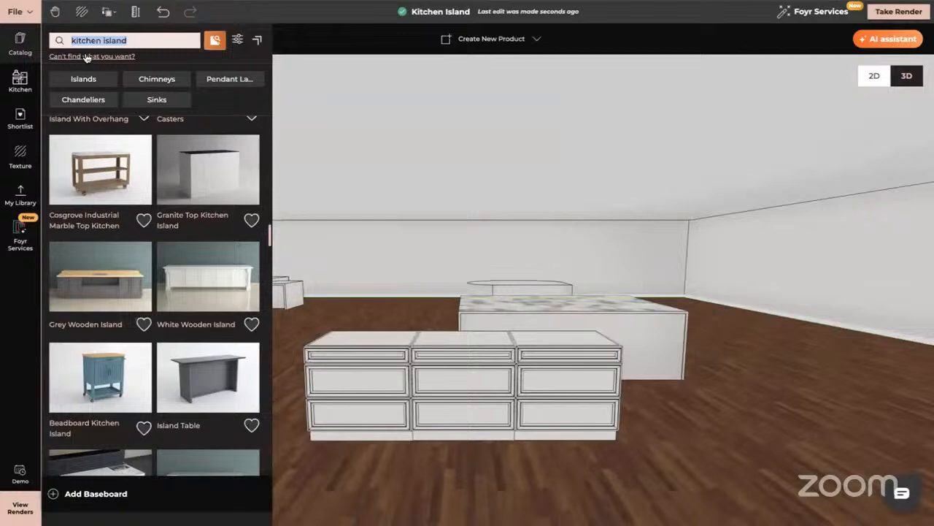
left_click(141, 39)
key("BackSpace")
key("BackSpace")
key("BackSpace")
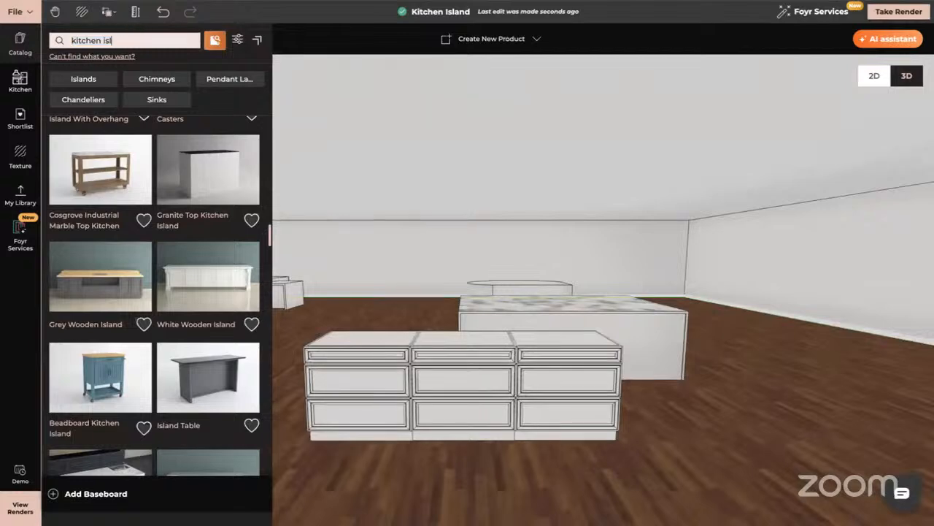
key("BackSpace")
key("BackSpace")
key("BackSpace")
type("worktop")
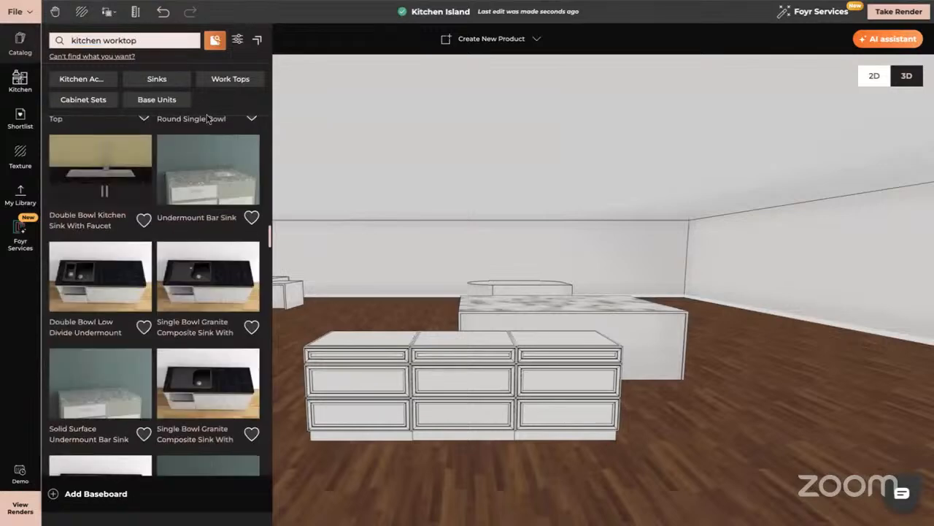
- Place the Rectangular Granite Kitchen Worktop on the three drawer cabinets and shift it sideways to meet the end of the row
scroll(202, 278, "up", 10)
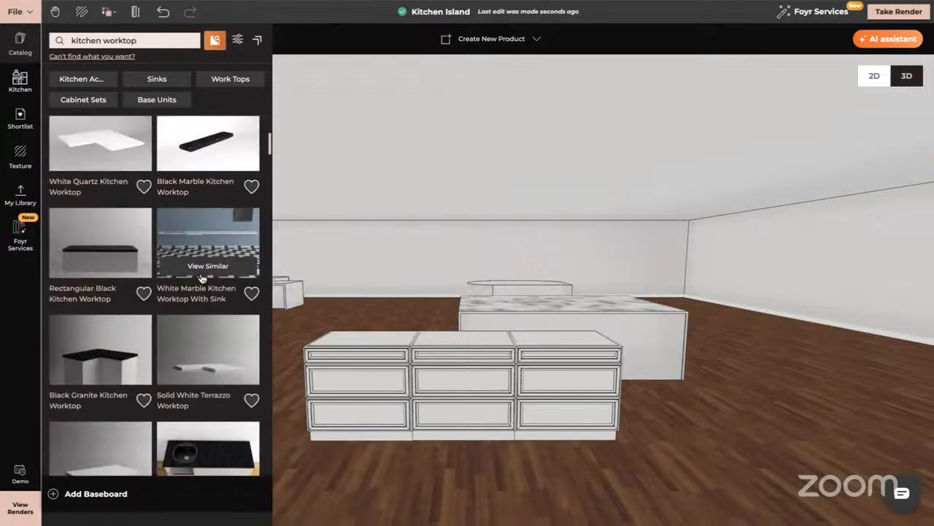
scroll(203, 278, "up", 3)
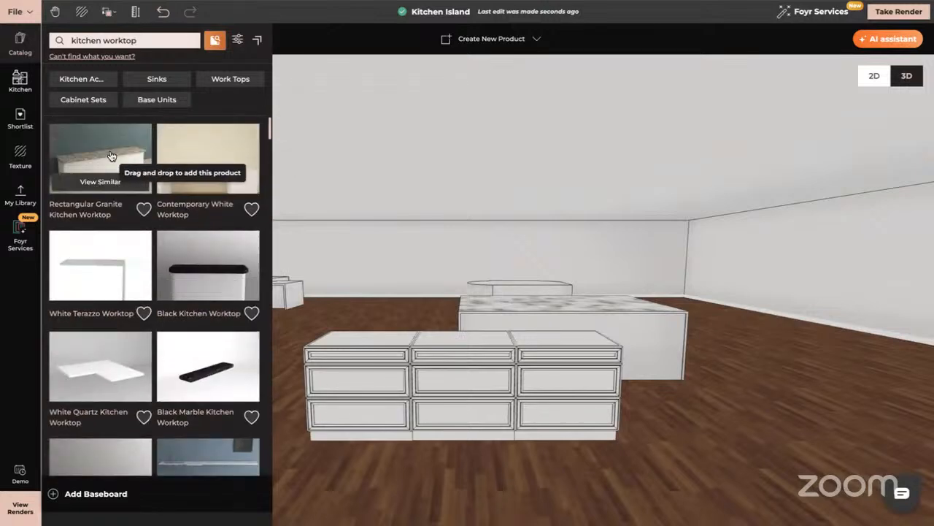
left_click_drag(111, 156, 435, 343)
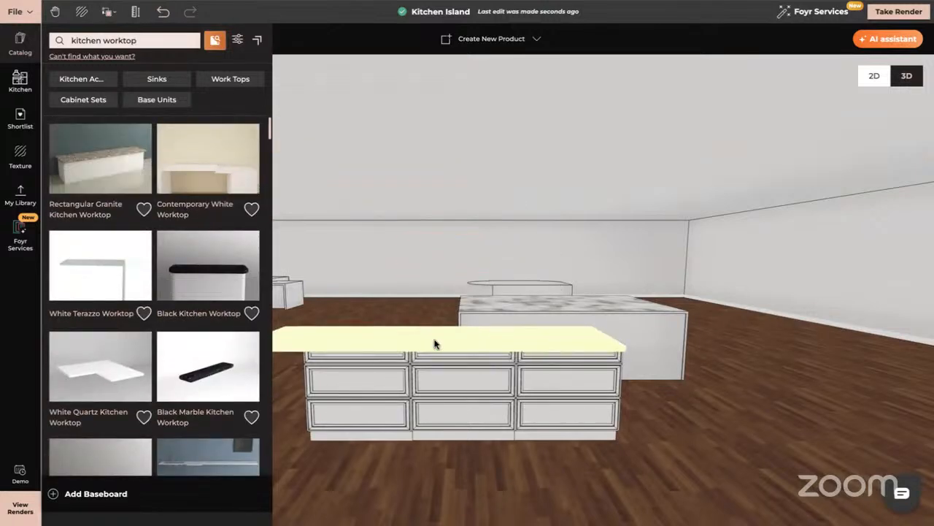
left_click_drag(642, 469, 642, 503)
left_click_drag(548, 422, 560, 458)
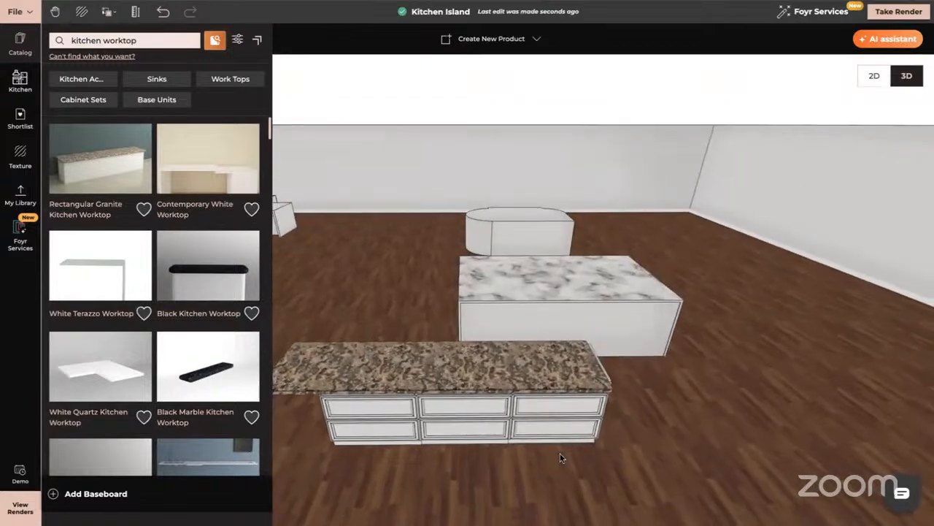
left_click(547, 425)
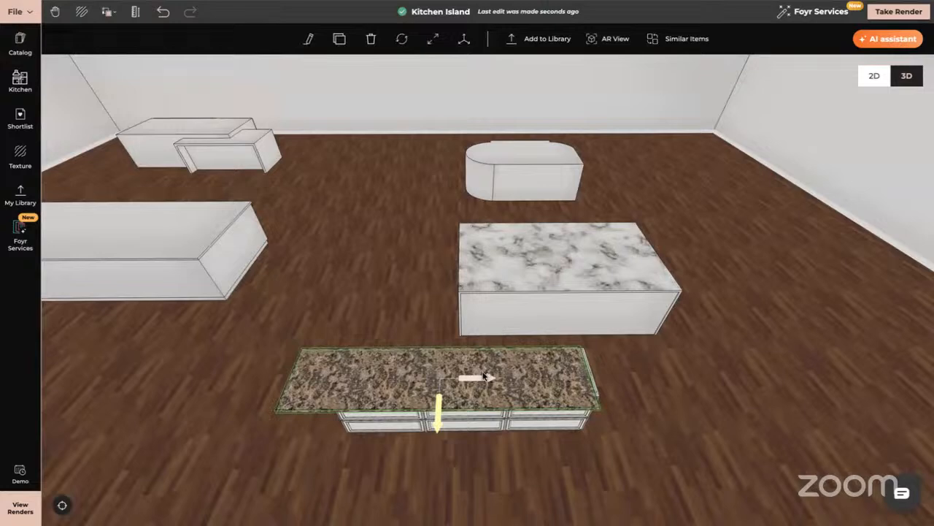
left_click_drag(485, 376, 493, 377)
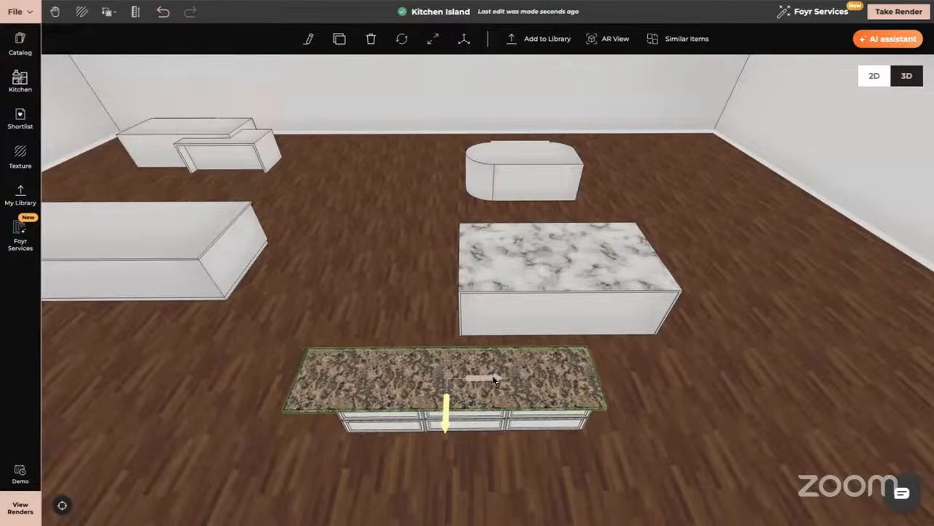
- Resize the granite worktop to fit the cabinets, reducing its depth and shortening its length to about 2.818 m
left_click(433, 40)
left_click(447, 410)
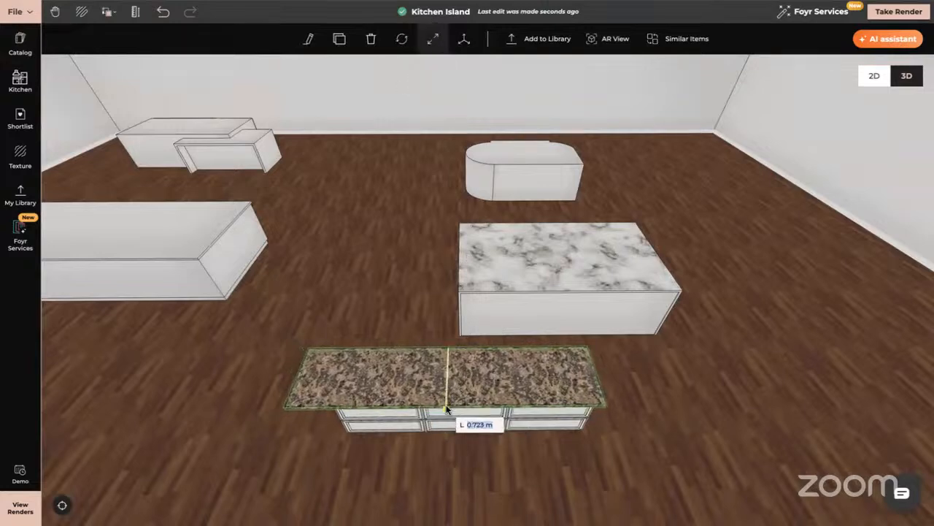
left_click_drag(446, 410, 446, 399)
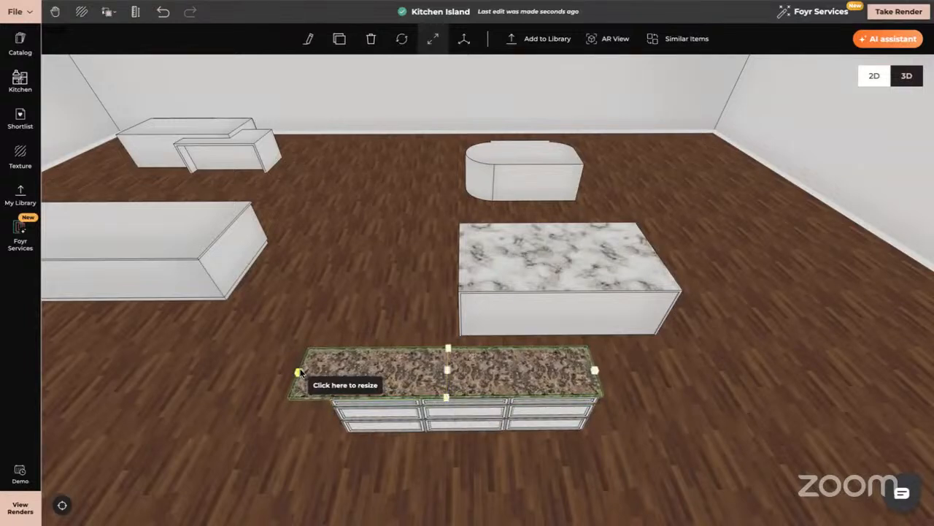
left_click_drag(299, 372, 332, 374)
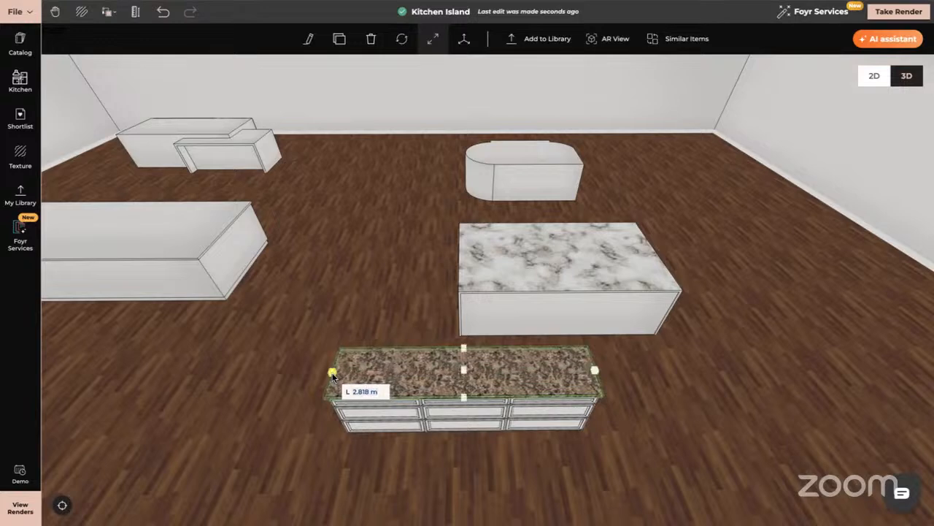
left_click_drag(594, 417, 593, 366)
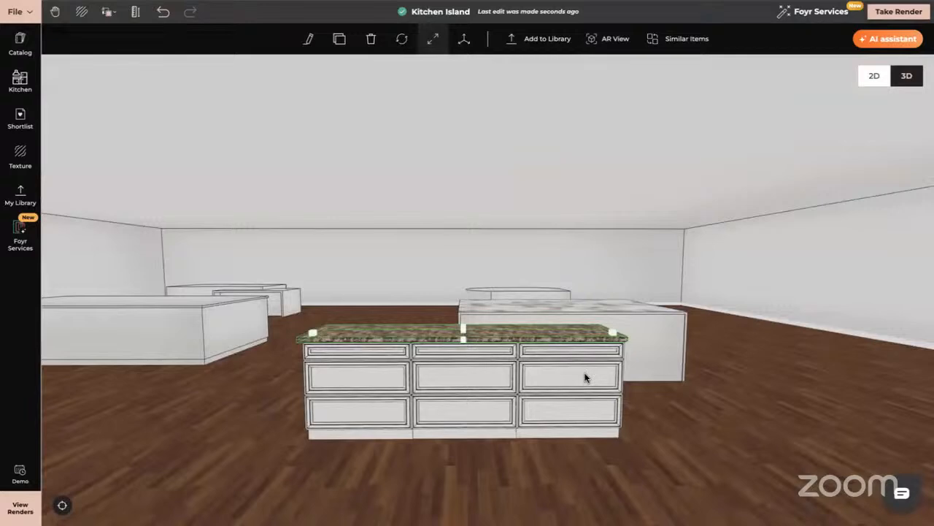
- Group the drawer cabinets and the granite worktop into one product and shift the island slightly sideways
left_click(371, 371)
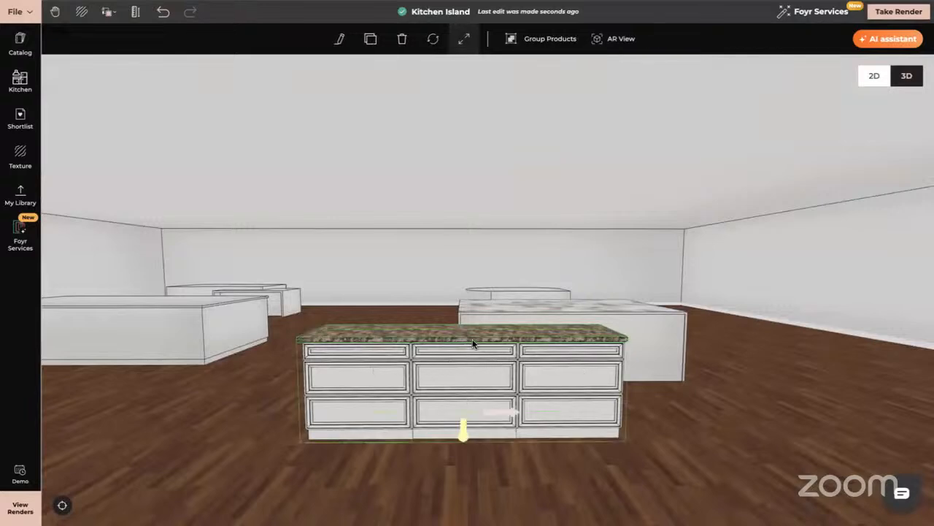
left_click(559, 43)
left_click(511, 408)
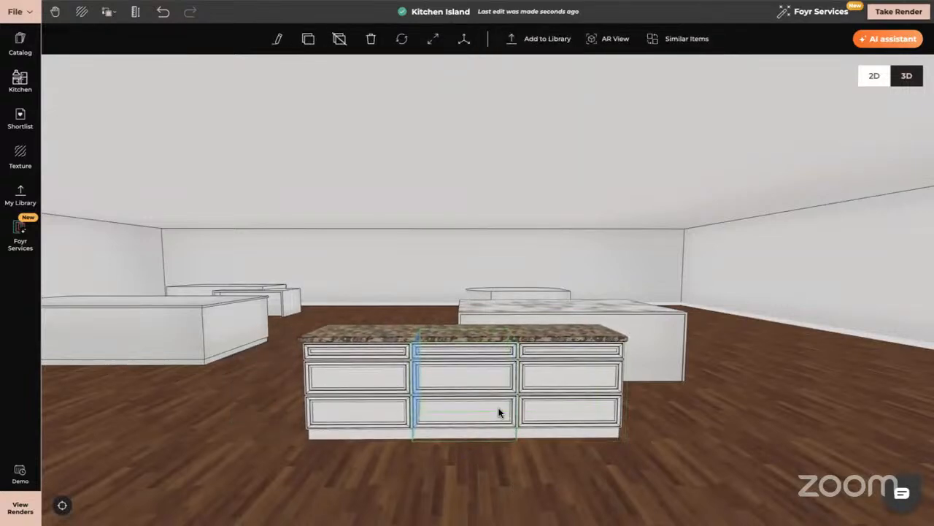
left_click(575, 403, "shift")
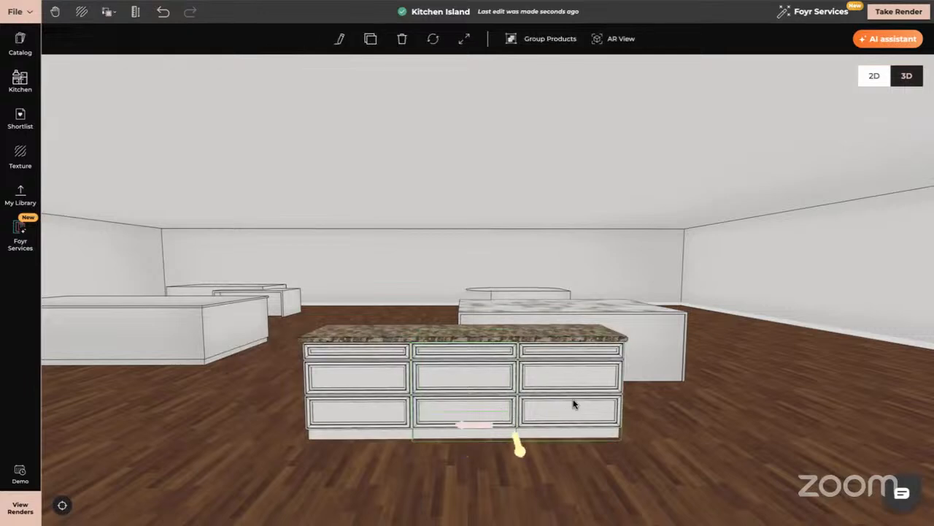
left_click(538, 38)
left_click_drag(514, 454, 477, 465)
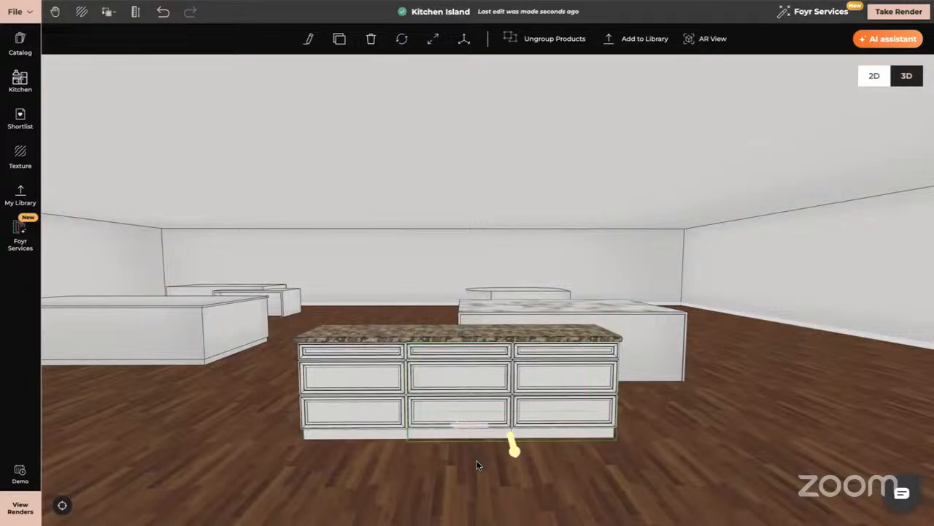
left_click(673, 437)
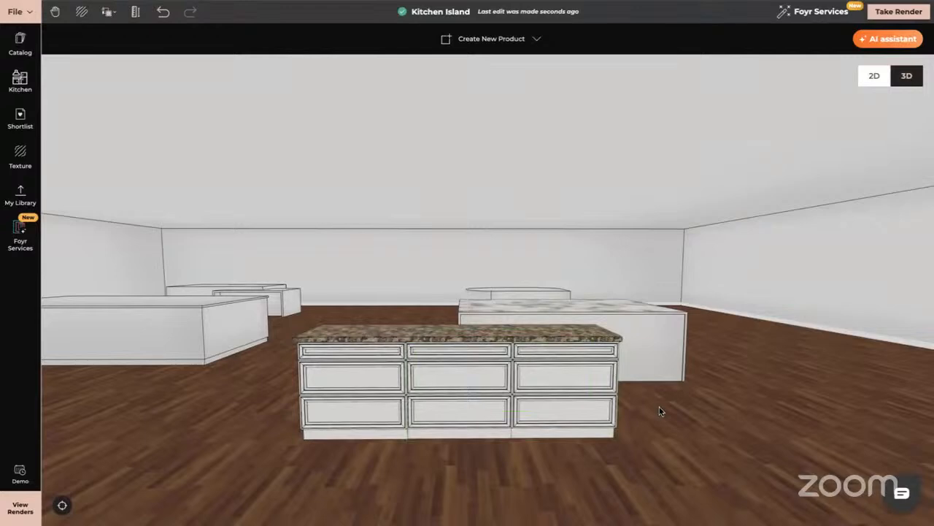
left_click(489, 396)
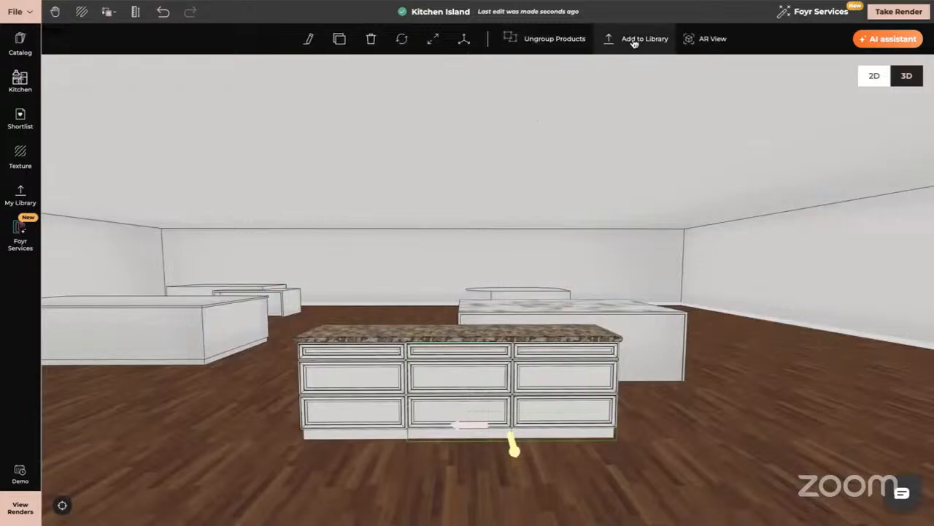
left_click(231, 396)
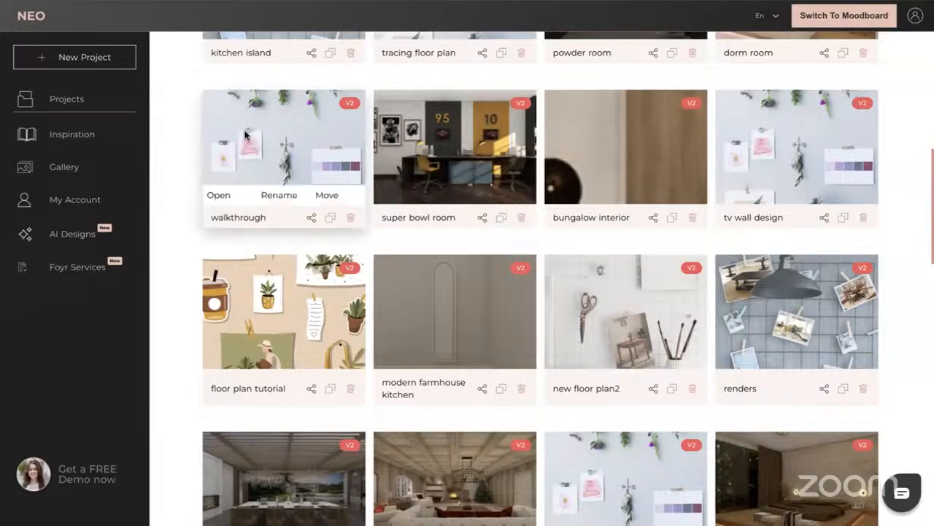
- Look over the saved projects and return to the Kitchen Island design's 2D floor plan
scroll(167, 185, "up", 1)
scroll(167, 185, "up", 6)
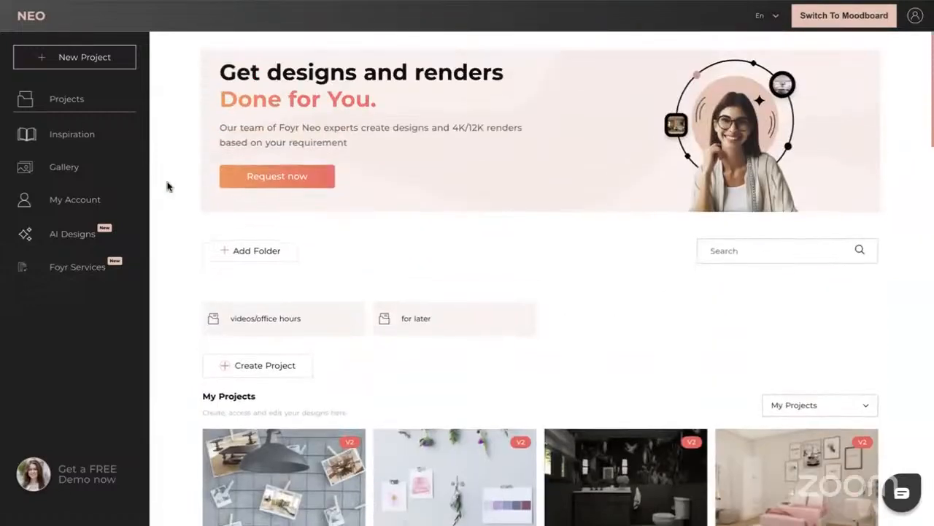
scroll(167, 183, "down", 3)
mouse_move(332, 326)
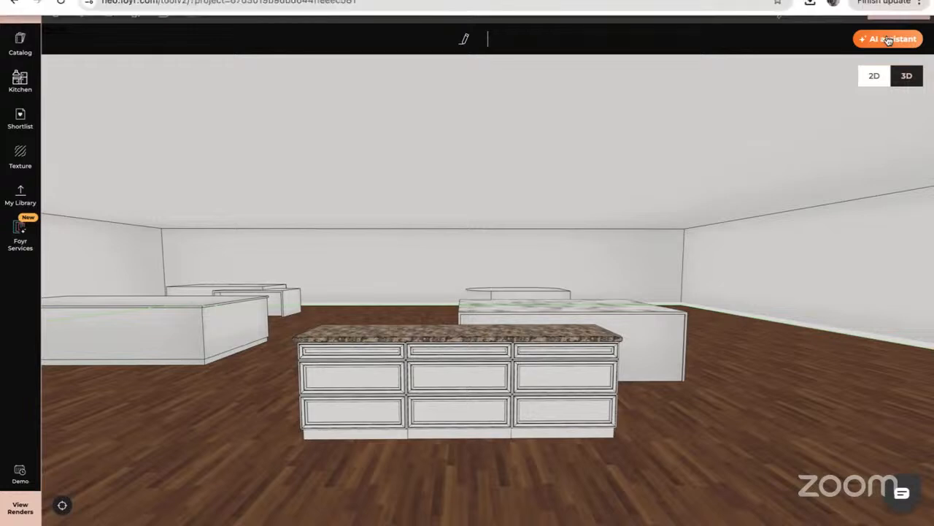
left_click(873, 76)
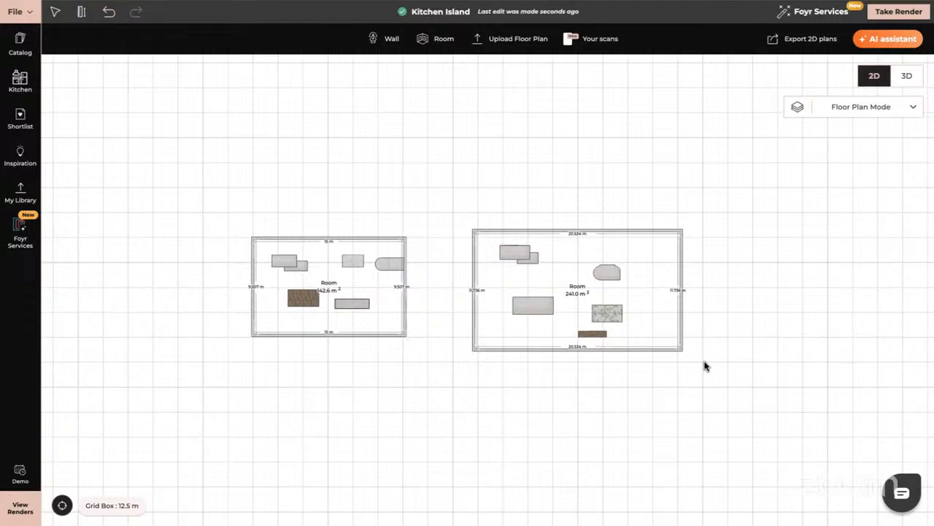
- Duplicate the smaller room's island of two overlapping rectangles into the larger room, just above the large rectangular island
left_click(287, 264)
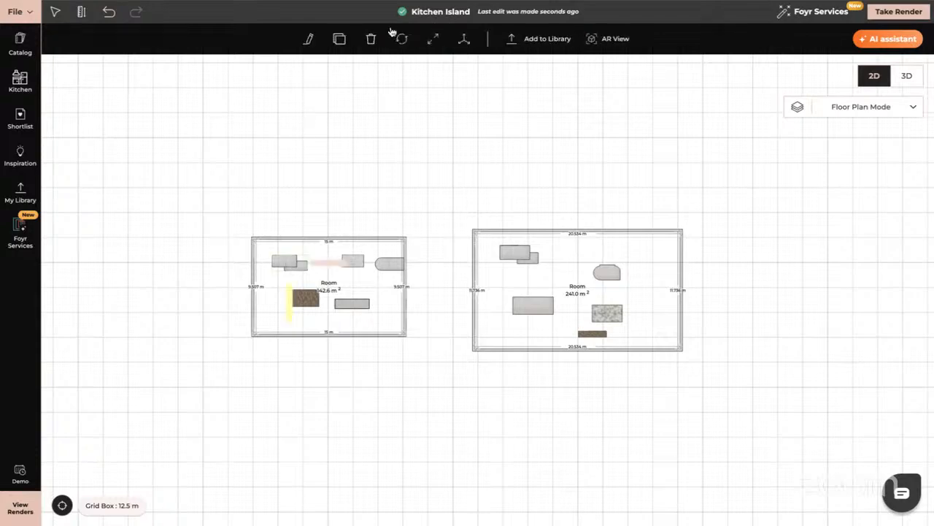
left_click(339, 39)
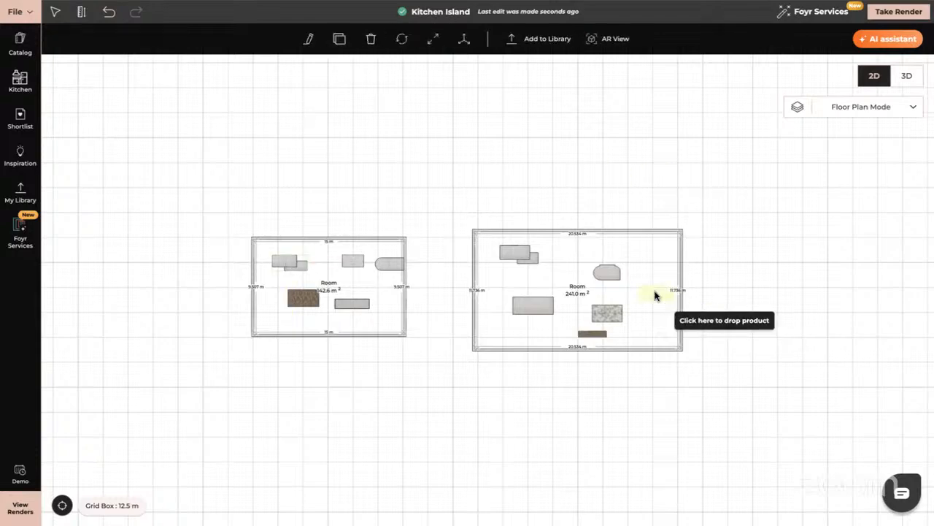
left_click(519, 287)
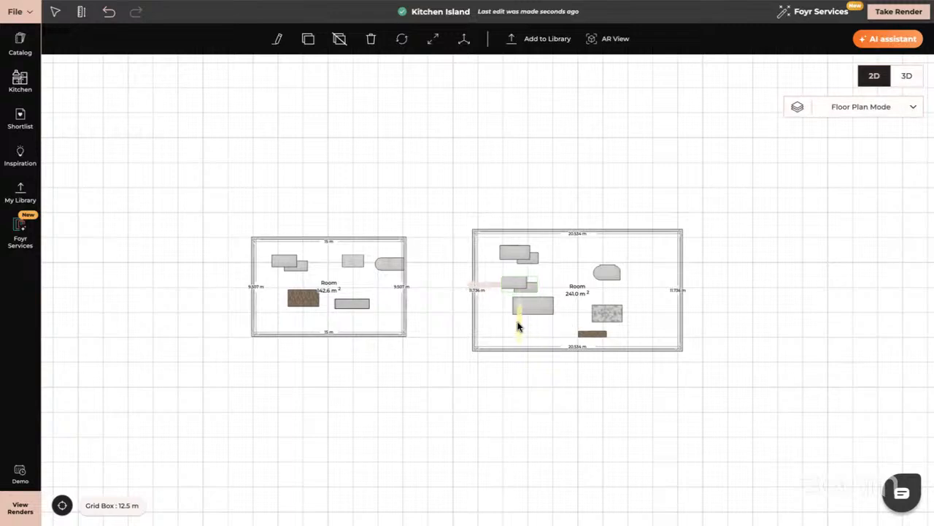
left_click(338, 46)
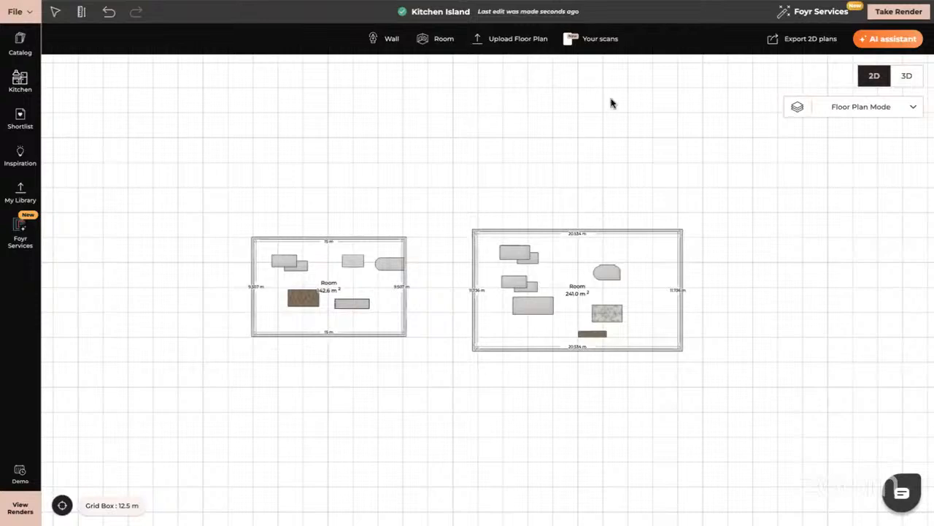
- Delete the original two-rectangle island and the duplicated one below it from the larger room
left_click(517, 257)
key("Delete")
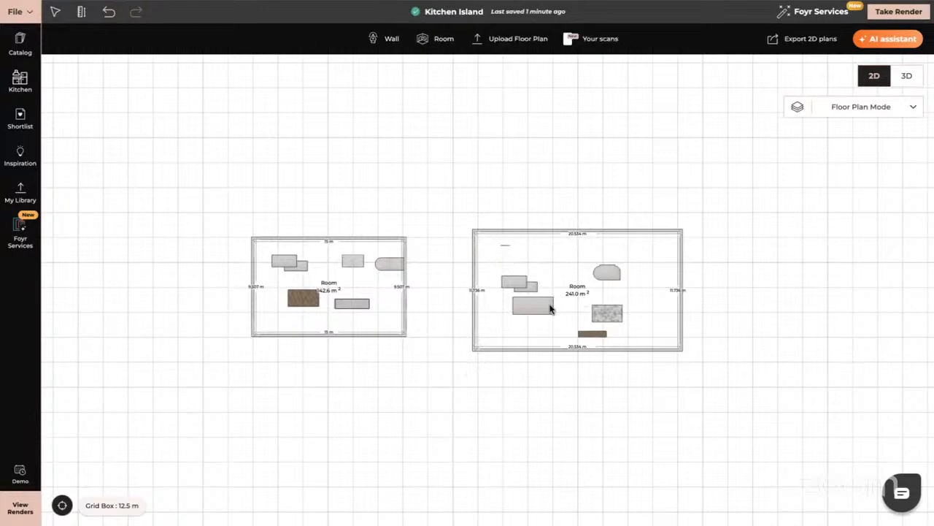
left_click(518, 281)
key("Delete")
left_click(549, 315)
key("Delete")
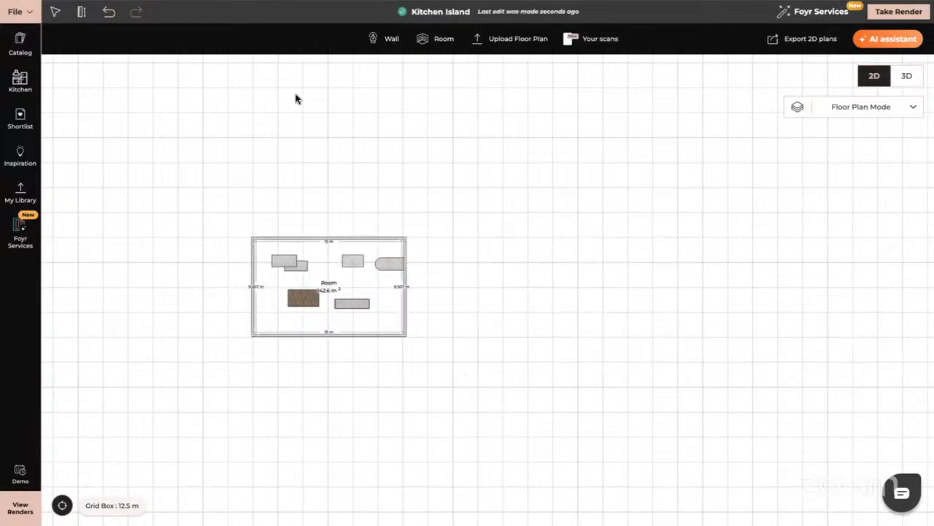
left_click(109, 12)
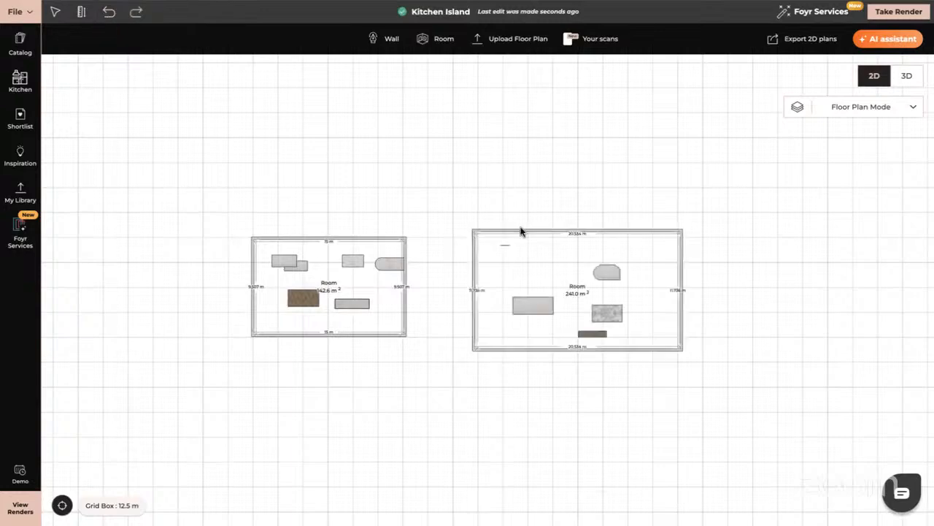
- Delete the large rectangular island, the rounded island and the marble island from the larger room
left_click(536, 310)
key("Delete")
left_click(604, 275)
key("Delete")
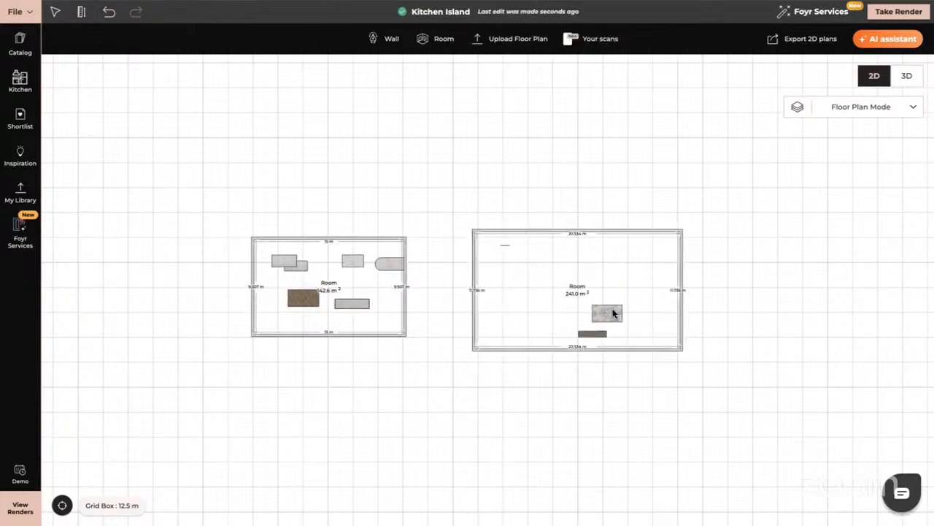
left_click(612, 313)
key("Delete")
- Place the saved My Product kitchen, with its long counter run and island, from the personal library into the larger room
left_click(20, 193)
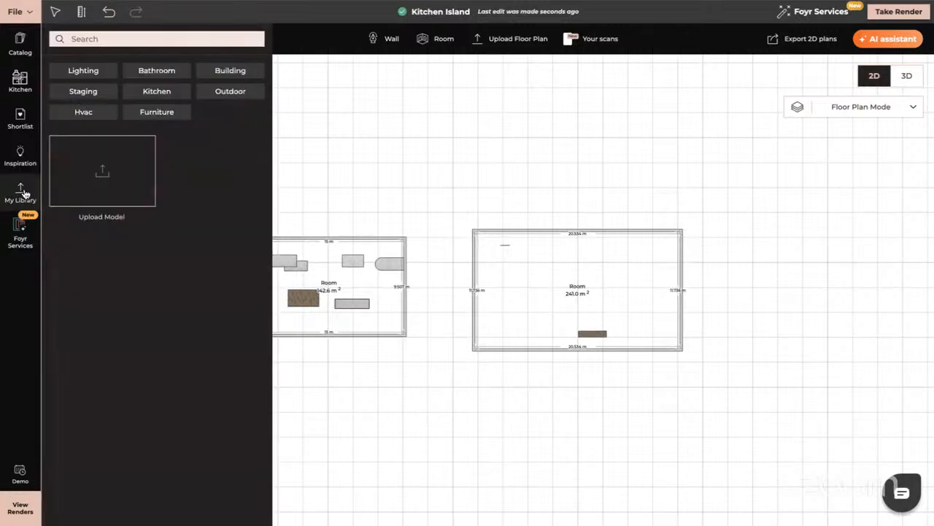
scroll(159, 357, "down", 6)
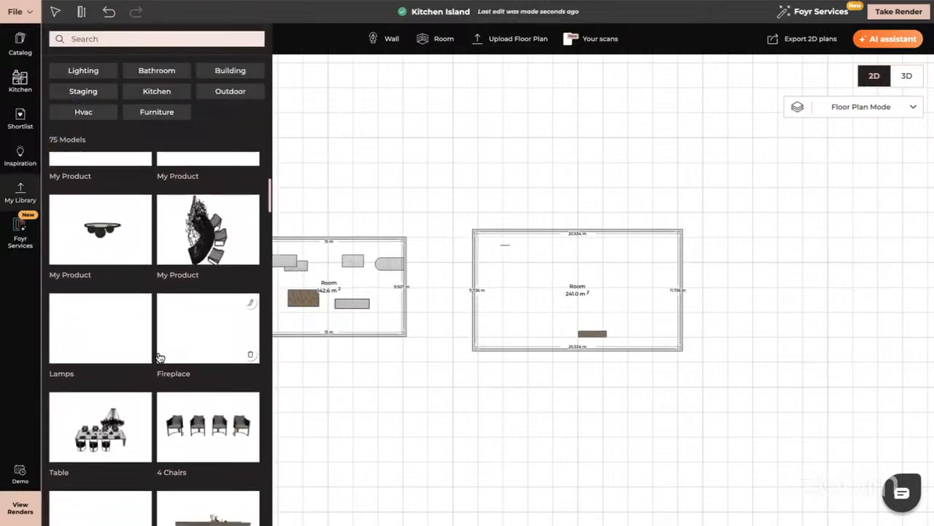
left_click_drag(211, 360, 572, 255)
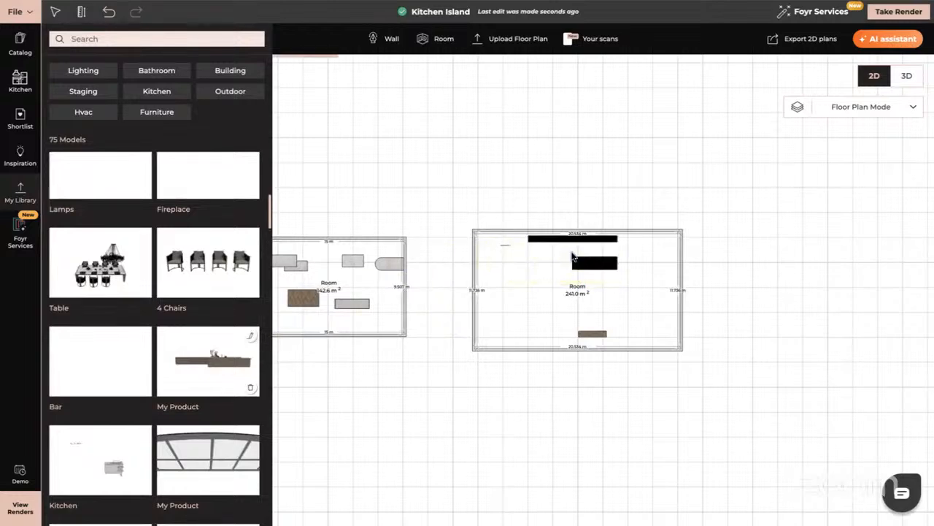
- Ungroup the placed kitchen's products in the 3D view
left_click(907, 75)
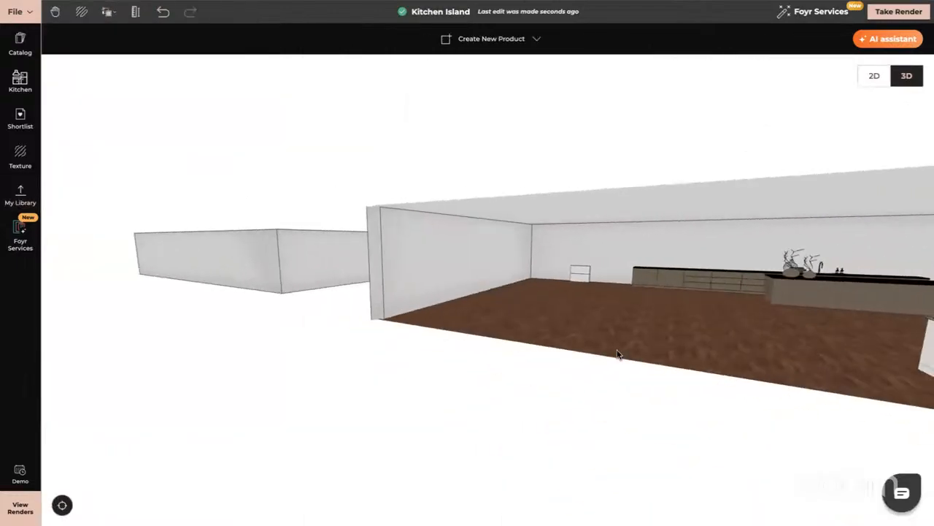
left_click(672, 272)
scroll(672, 271, "up", 2)
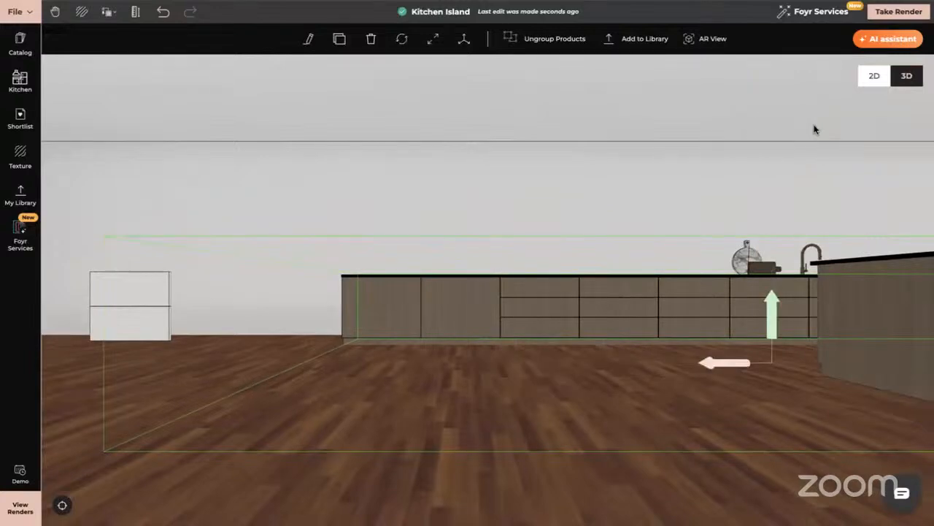
left_click_drag(605, 318, 389, 318)
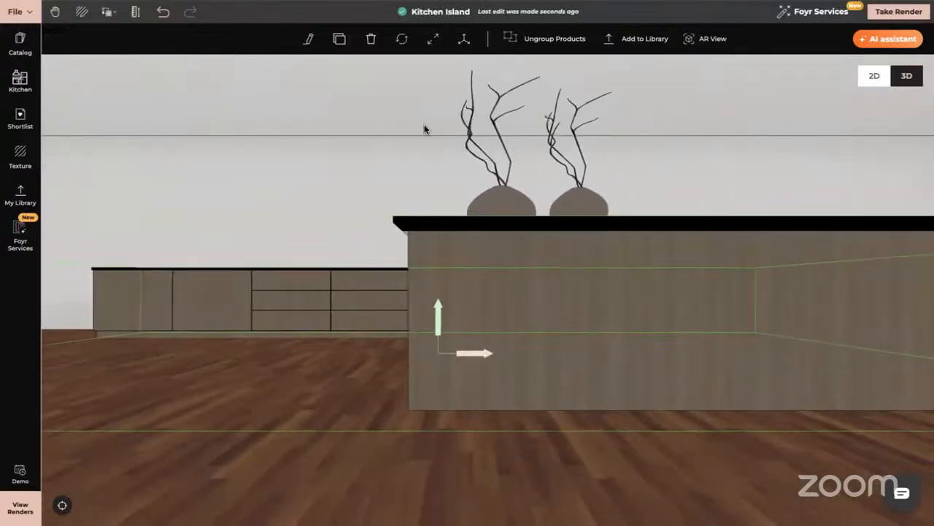
left_click(546, 40)
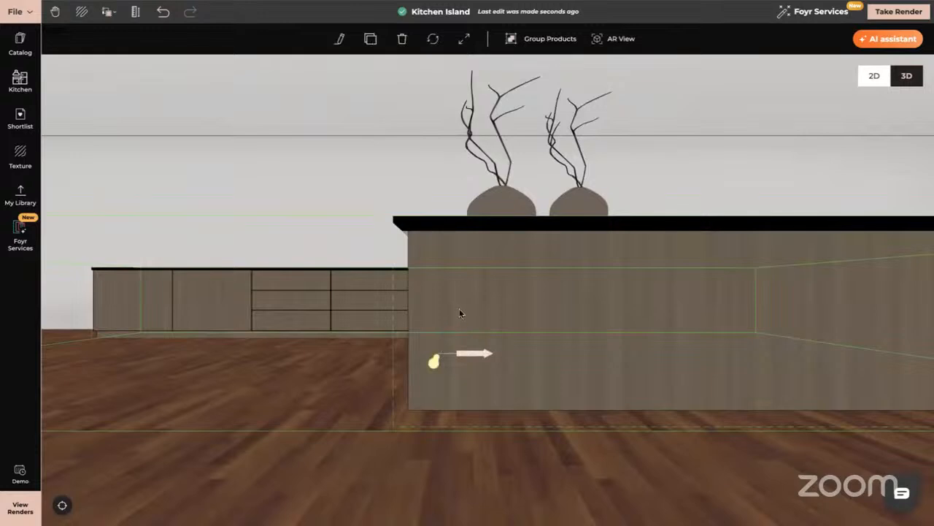
key("Left")
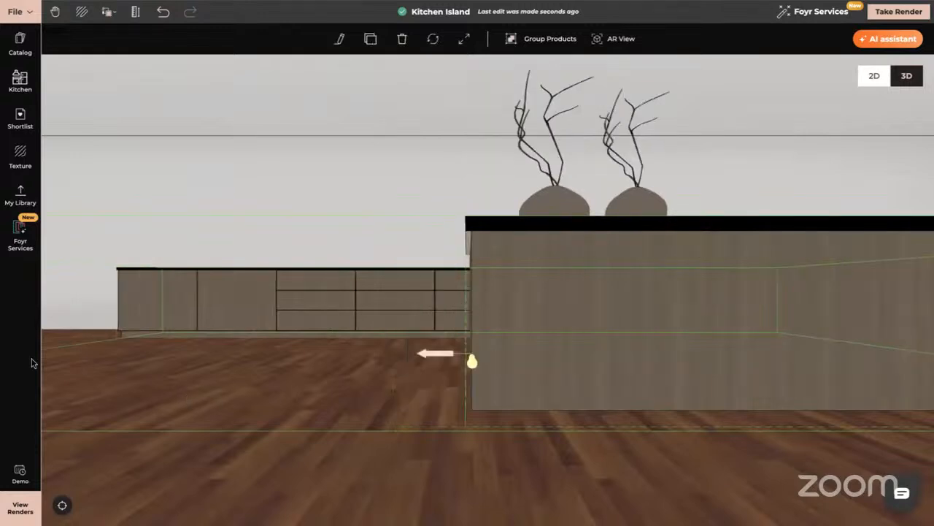
- Open the long counter run along the wall for geometry modification
left_click(142, 332)
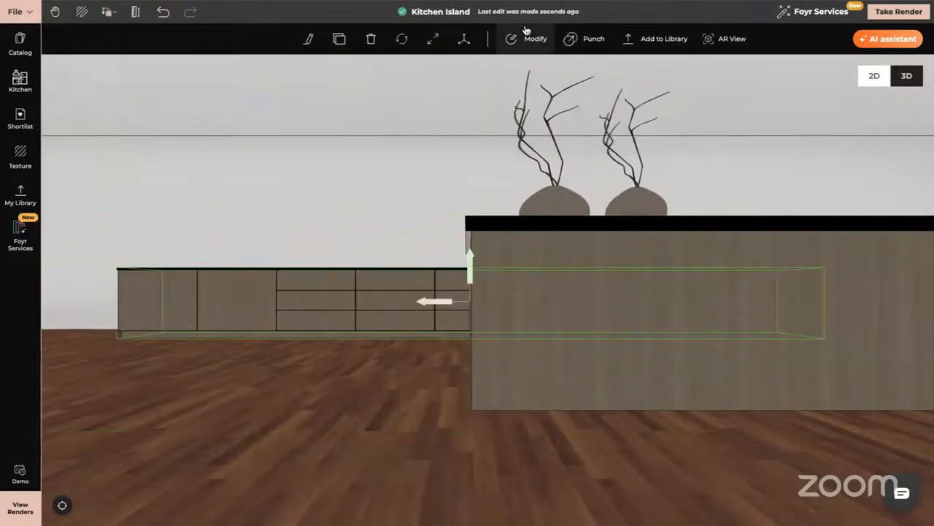
left_click_drag(270, 353, 271, 390)
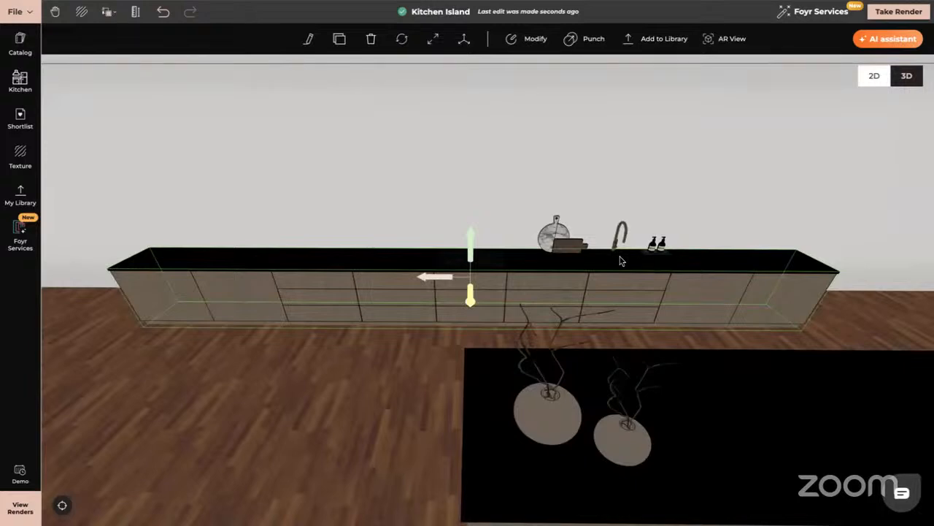
left_click(536, 38)
left_click_drag(197, 337, 197, 331)
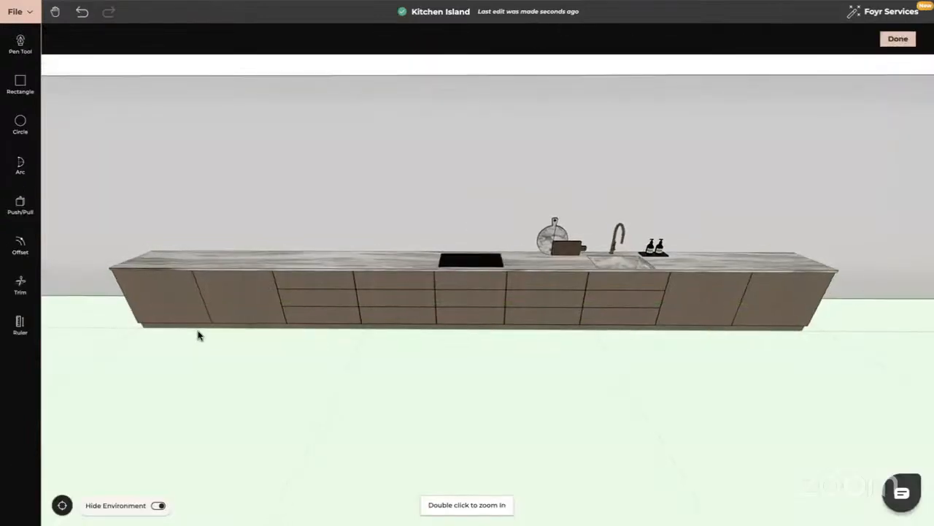
right_click_drag(197, 330, 384, 343)
left_click_drag(351, 305, 401, 305)
- Try to shorten the counter run by pushing its end face inward with Push/Pull, and undo the change
left_click(20, 204)
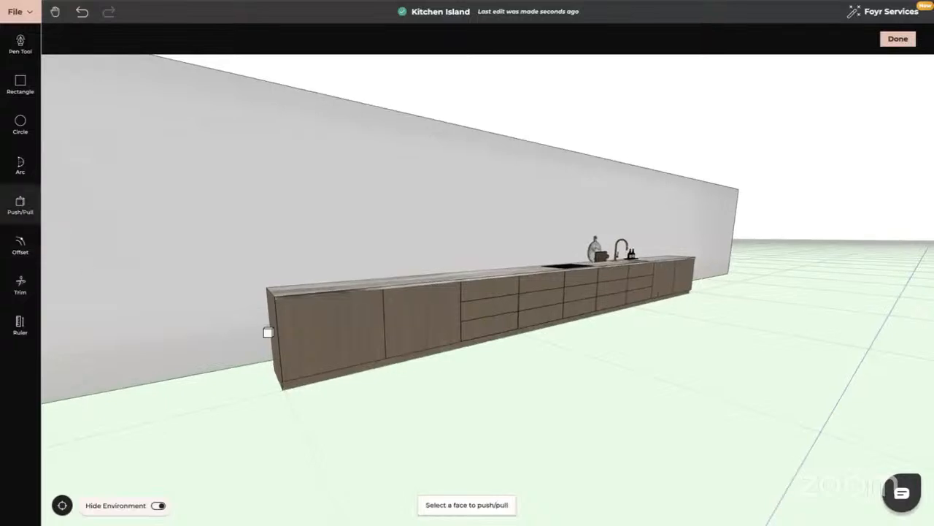
left_click(274, 330)
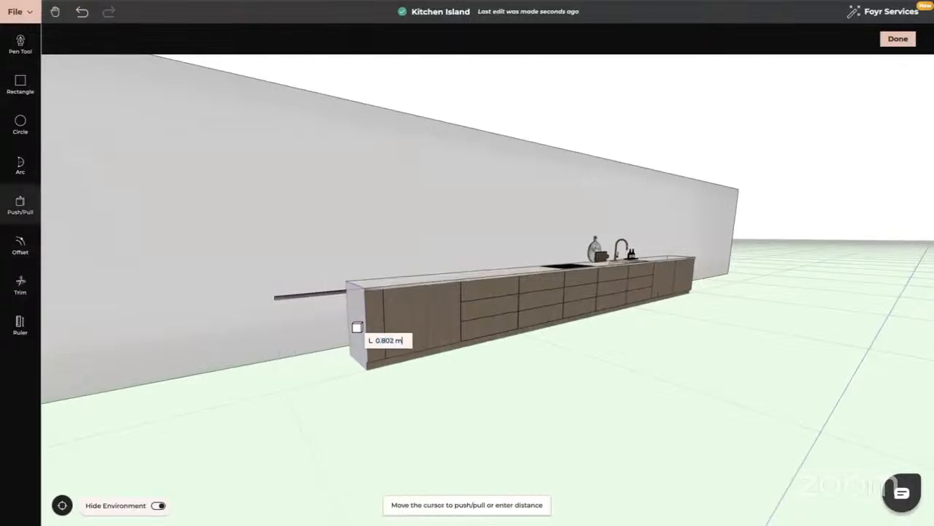
left_click(376, 327)
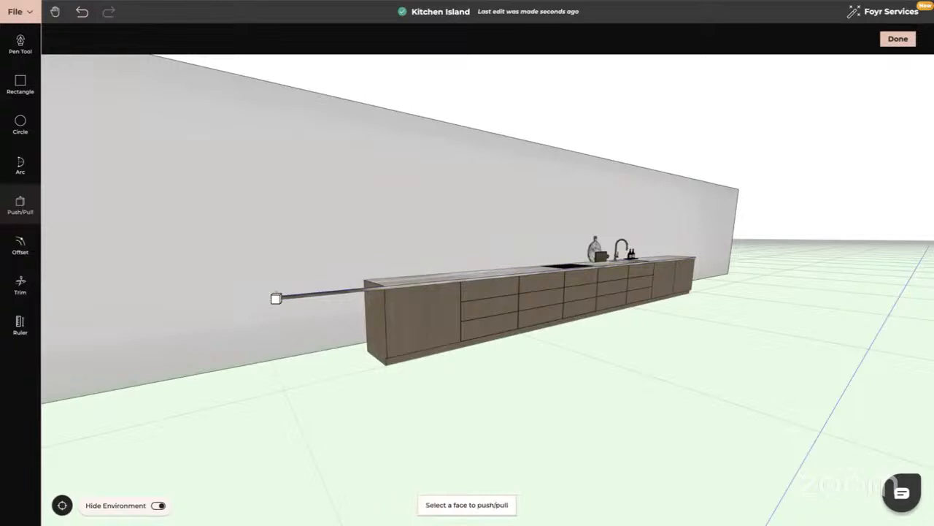
left_click_drag(291, 354, 330, 365)
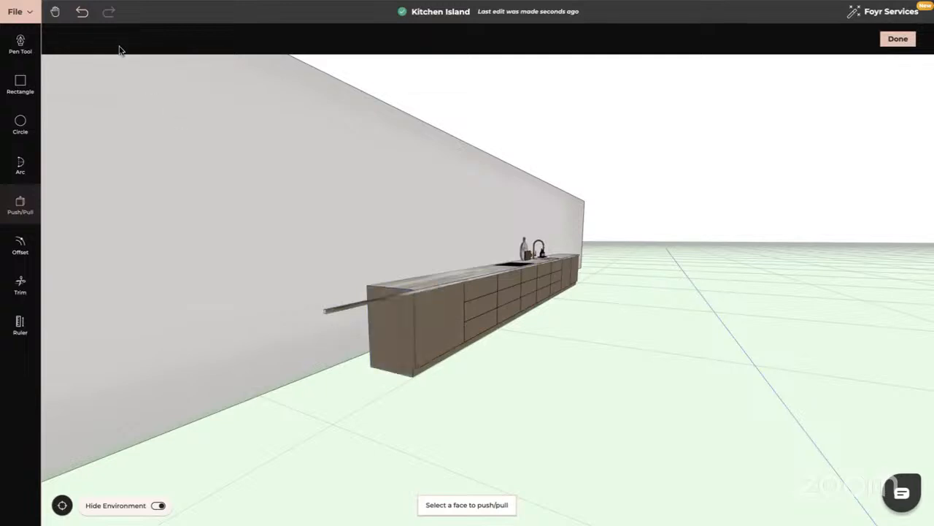
left_click(83, 12)
- Push the near end face of the long run's marble worktop inward by about 0.96 m with Push/Pull
scroll(250, 299, "up", 6)
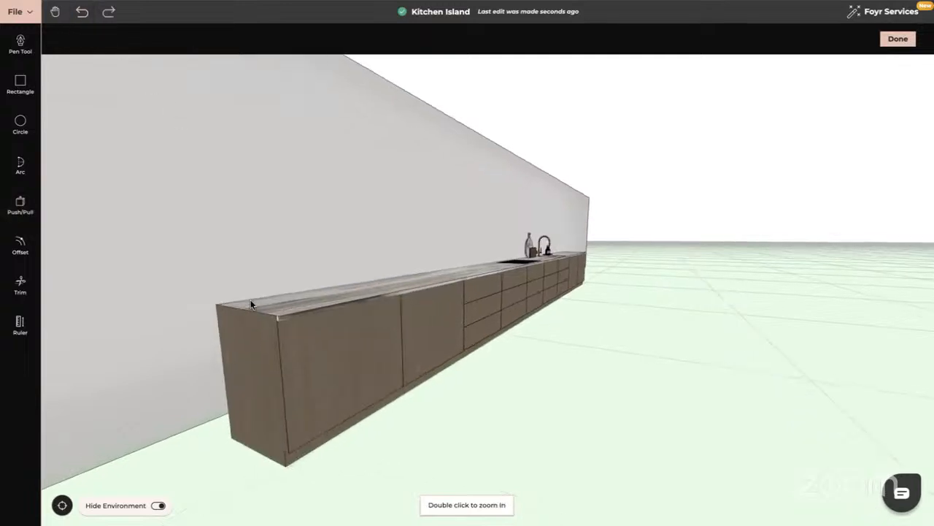
left_click_drag(295, 398, 322, 388)
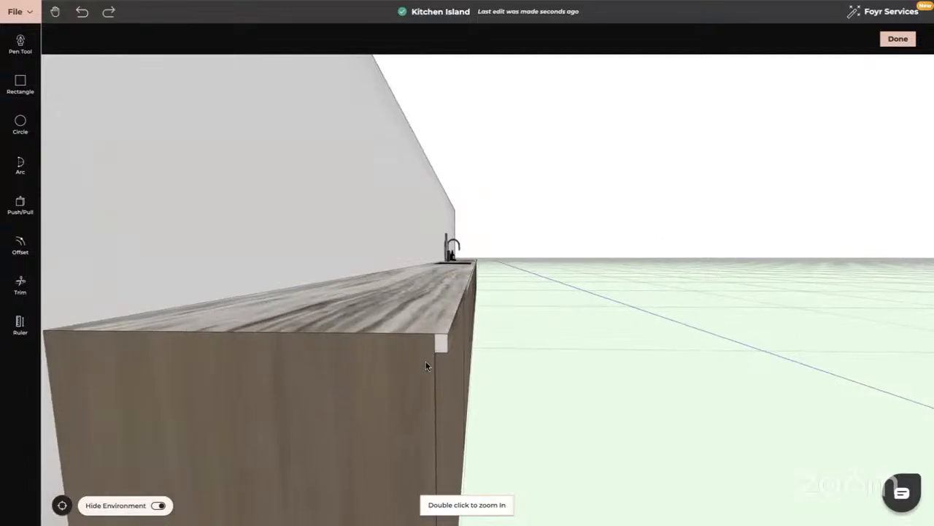
left_click_drag(427, 365, 422, 385)
left_click_drag(222, 347, 232, 346)
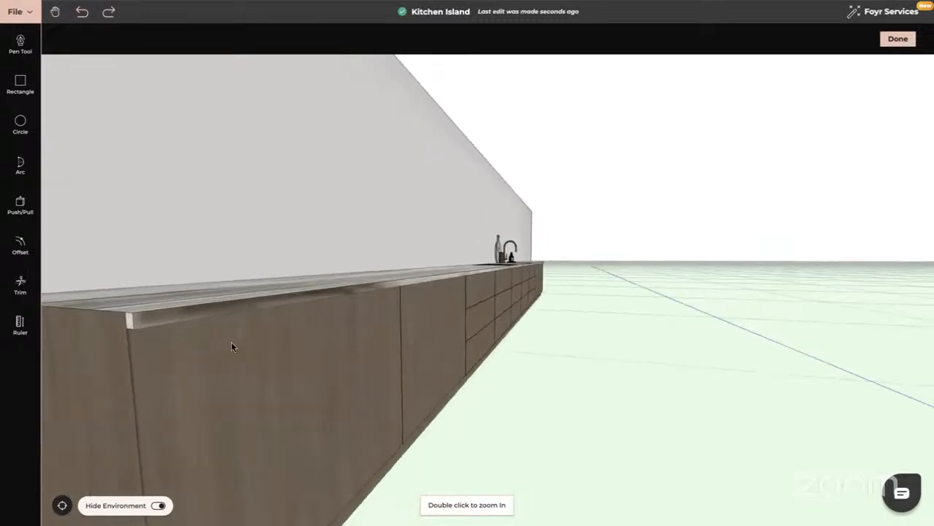
left_click(21, 205)
left_click(130, 326)
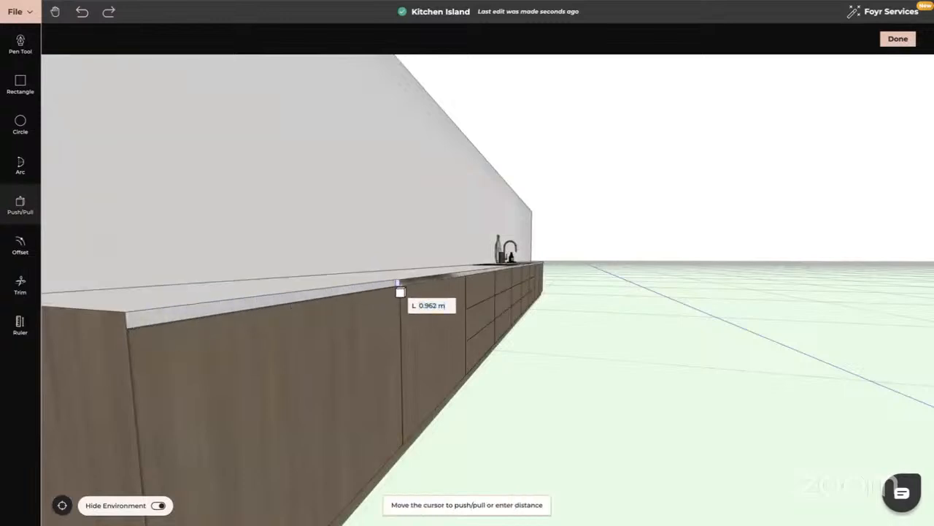
left_click(401, 290)
- Push the end panel of the cabinets inward about 0.98 m and the worktop's end face another 0.023 m with Push/Pull
left_click(87, 375)
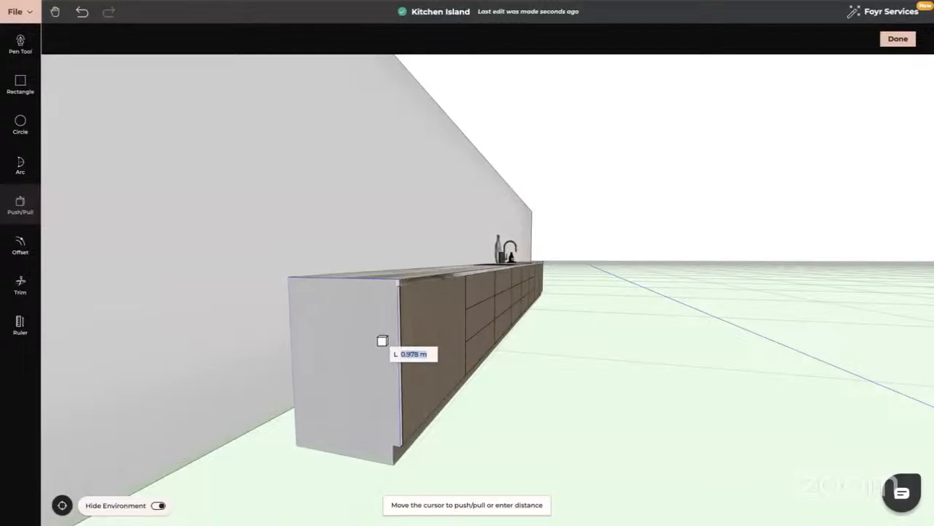
left_click(383, 341)
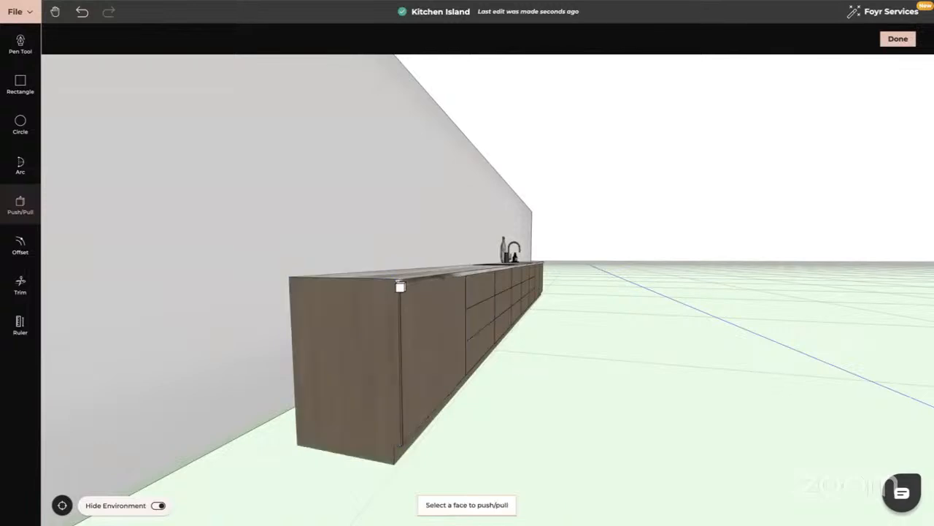
scroll(404, 321, "up", 2)
scroll(403, 321, "up", 1)
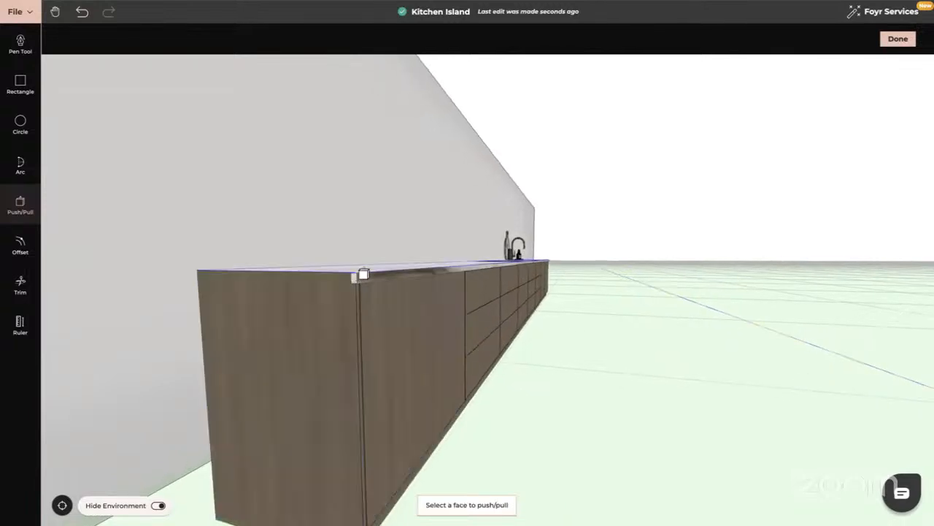
left_click(356, 282)
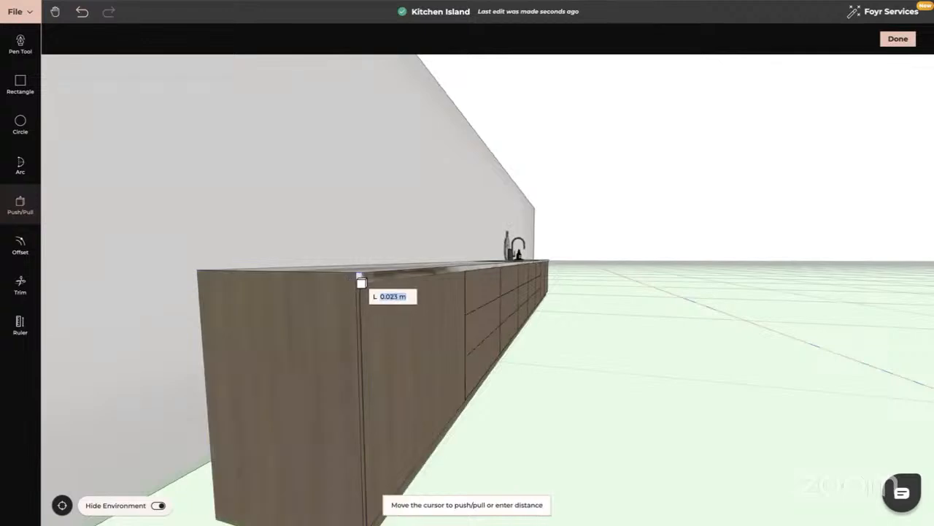
left_click(360, 282)
key("Escape")
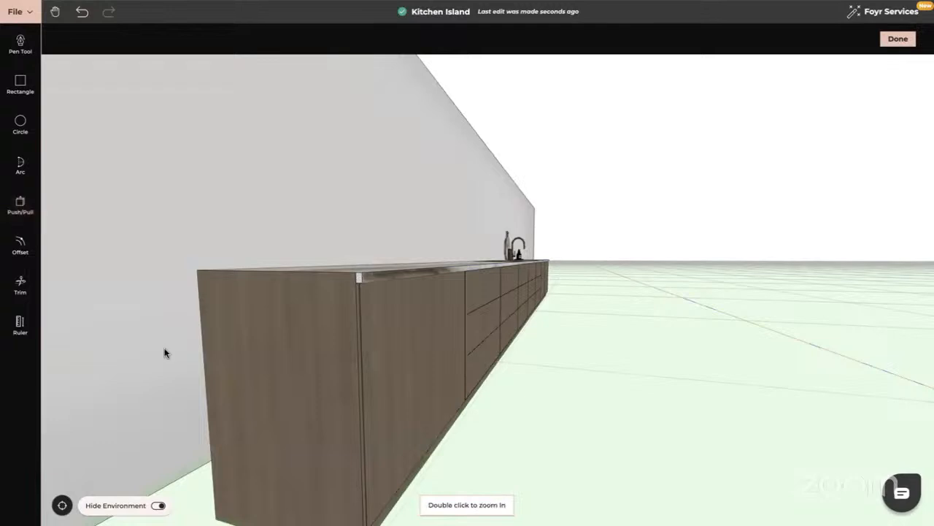
- Examine the drawer fronts along the shortened counter run and finish the geometry modification
left_click_drag(379, 342, 317, 337)
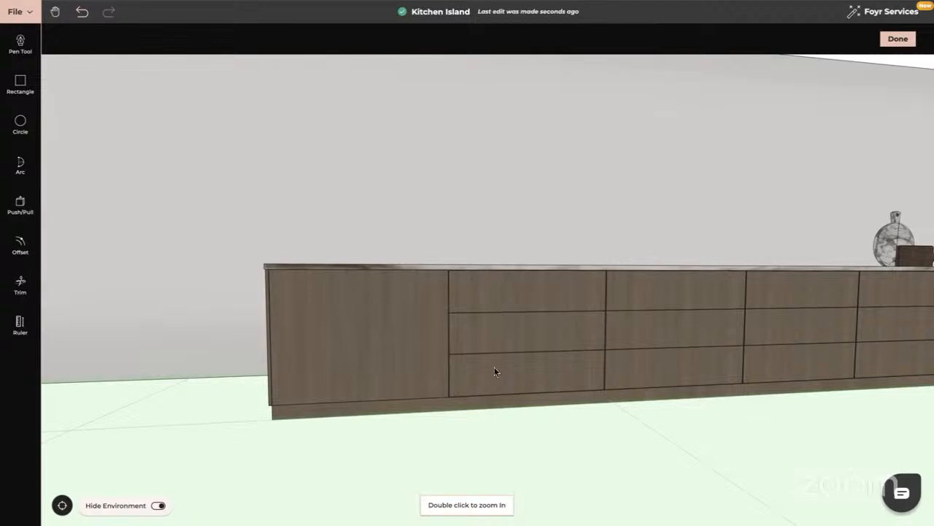
left_click_drag(494, 368, 495, 337)
left_click_drag(511, 388, 502, 407)
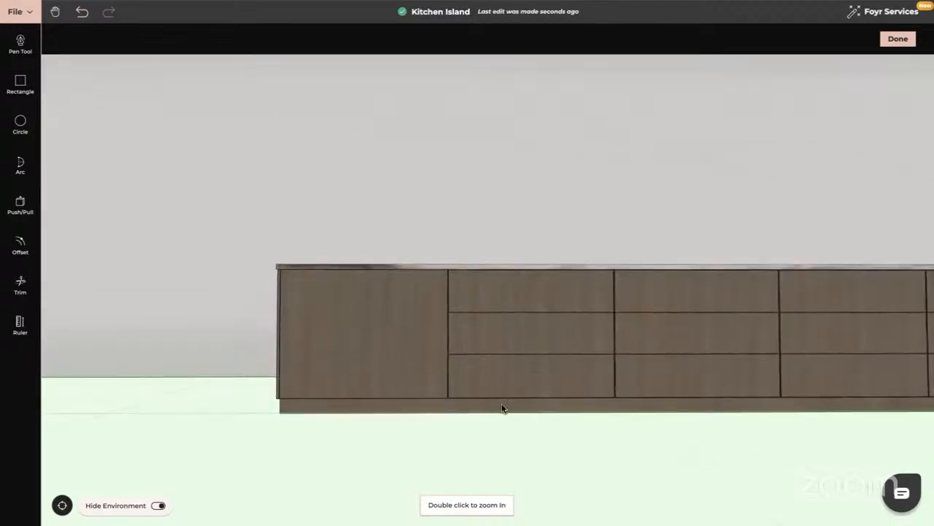
left_click_drag(494, 438, 273, 440)
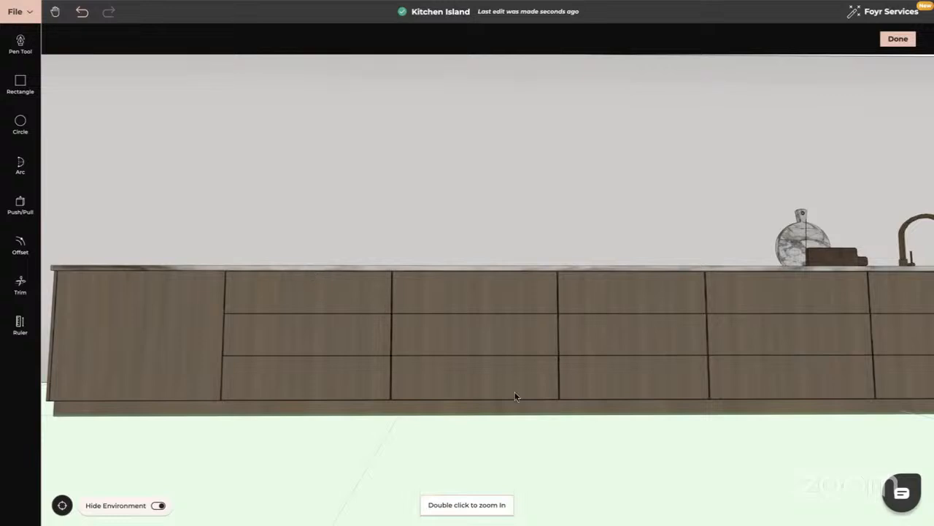
right_click_drag(515, 391, 316, 392)
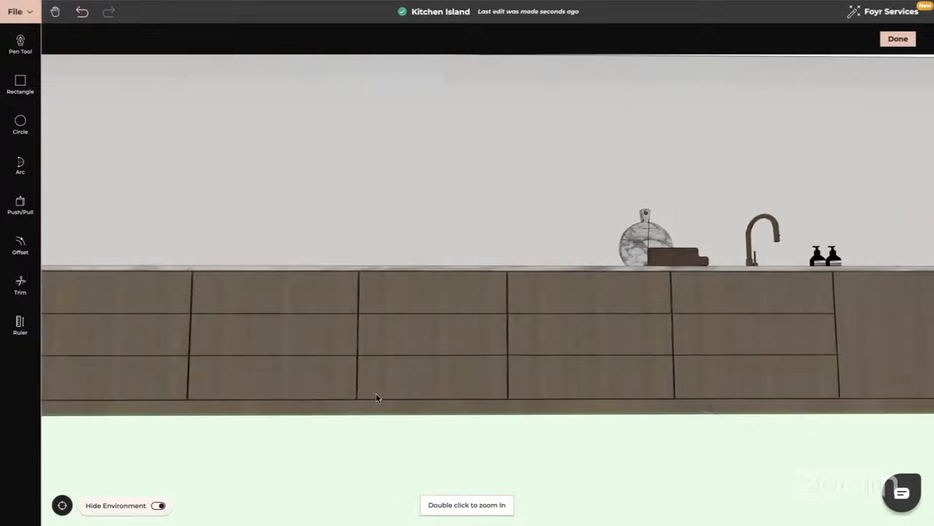
mouse_move(376, 393)
left_mouse_down()
mouse_move(378, 402)
mouse_move(373, 392)
left_mouse_up()
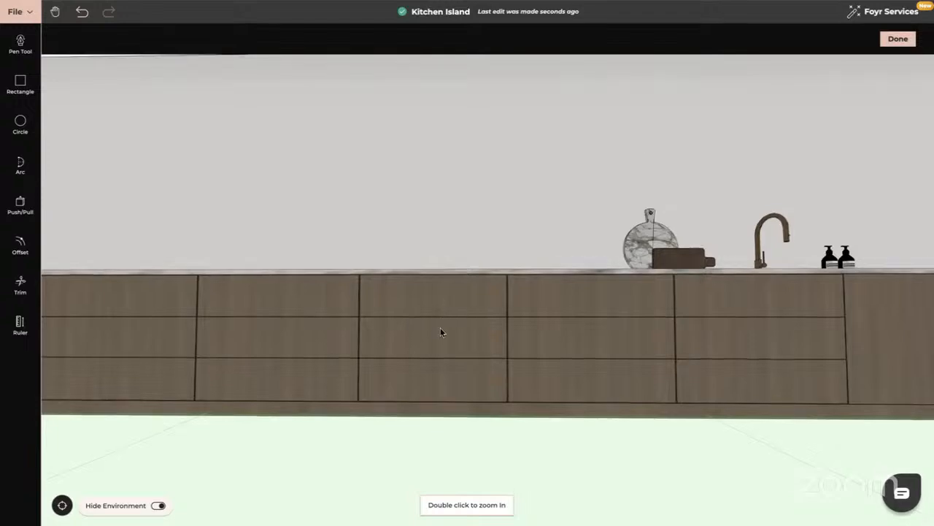
left_click_drag(440, 327, 492, 399)
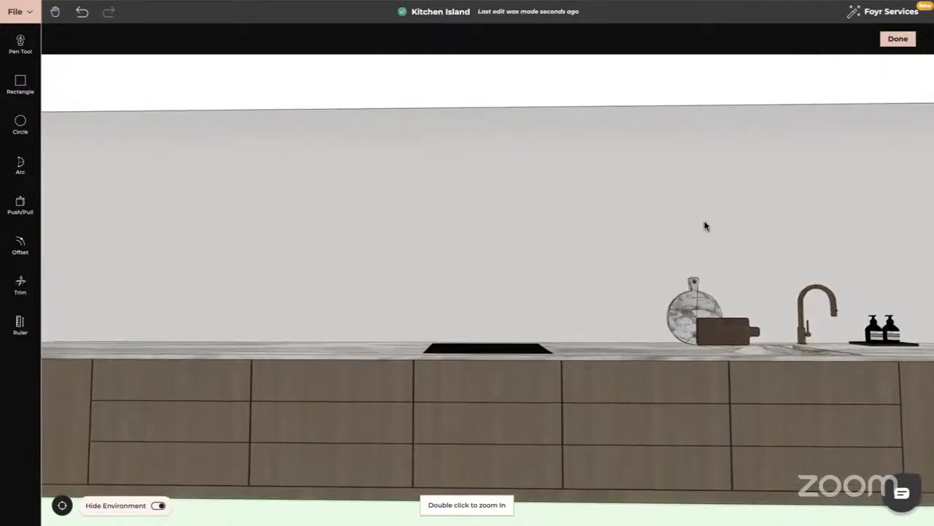
left_click(897, 38)
left_click_drag(259, 405, 263, 435)
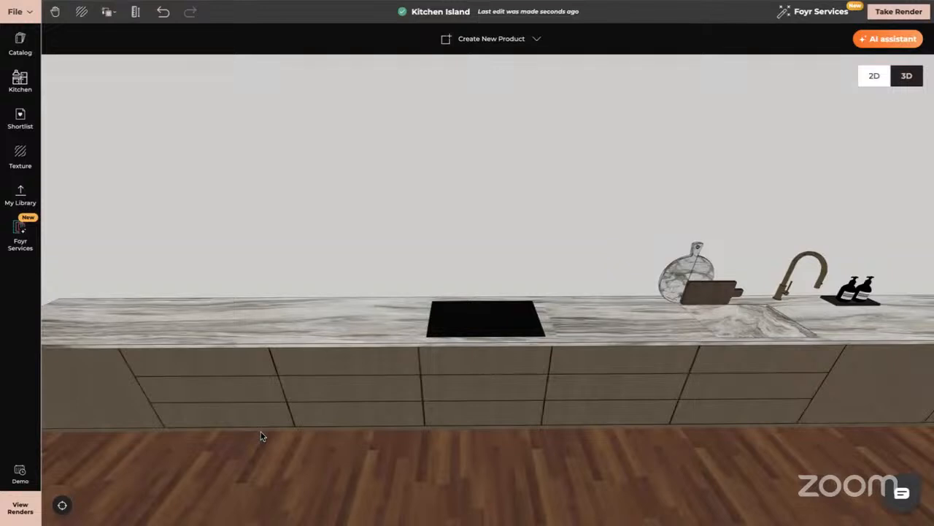
- Search the product catalog for "countertop"
left_click(21, 44)
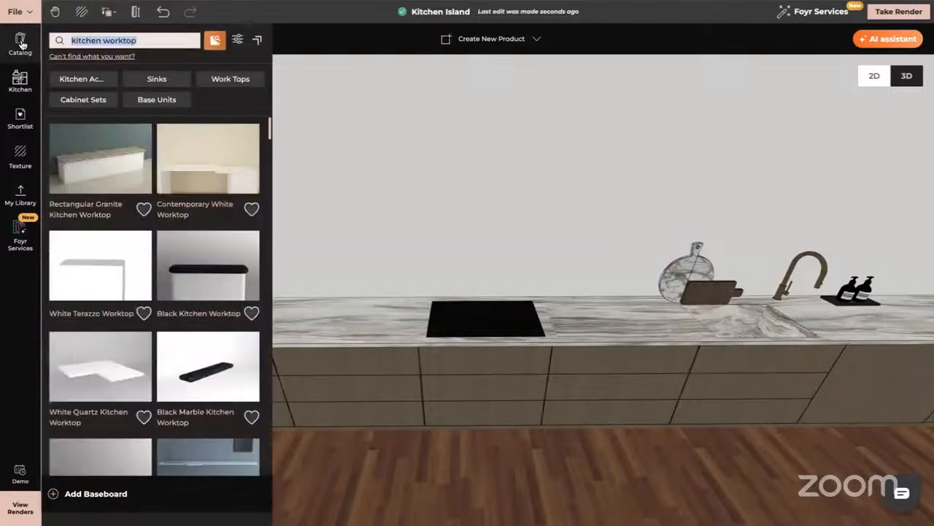
left_click(147, 42)
key("BackSpace")
key("BackSpace")
key("BackSpace")
key("BackSpace")
key("BackSpace")
key("BackSpace")
key("BackSpace")
key("BackSpace")
key("BackSpace")
key("BackSpace")
key("BackSpace")
key("BackSpace")
key("BackSpace")
key("BackSpace")
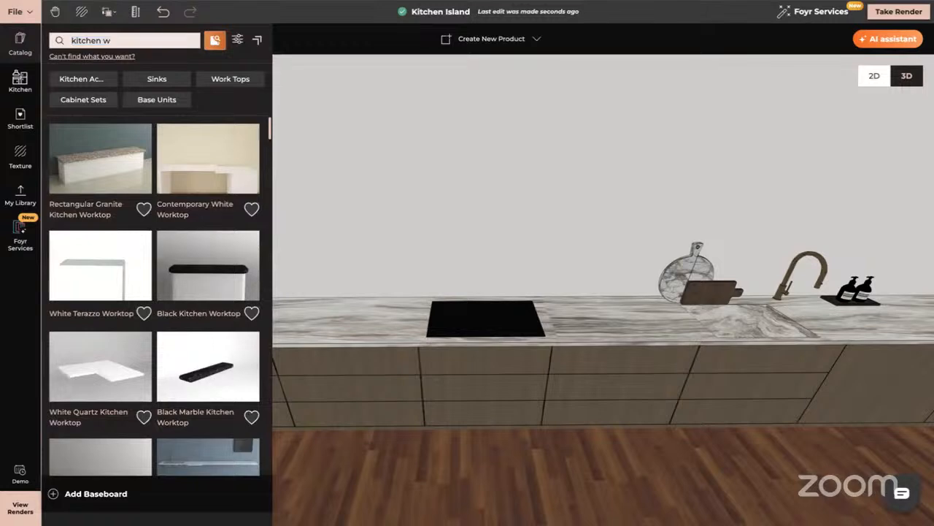
type("c")
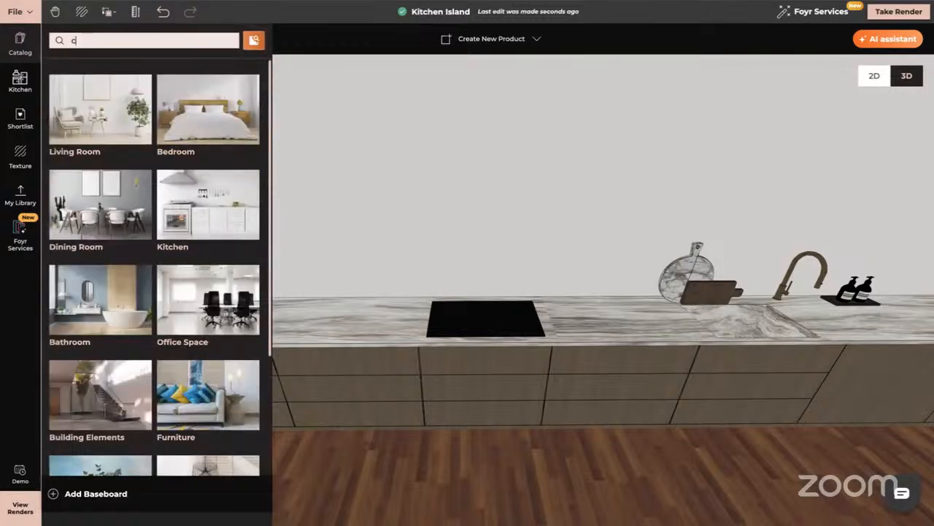
type("ountertop")
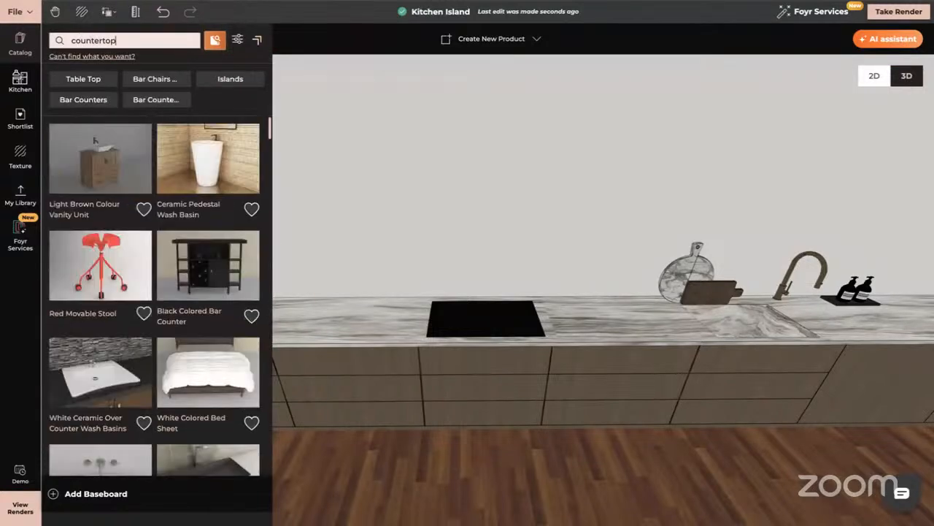
- Try the Rectangular Granite Kitchen Worktop from the catalog results on top of the counter run, and delete it
scroll(234, 224, "down", 10)
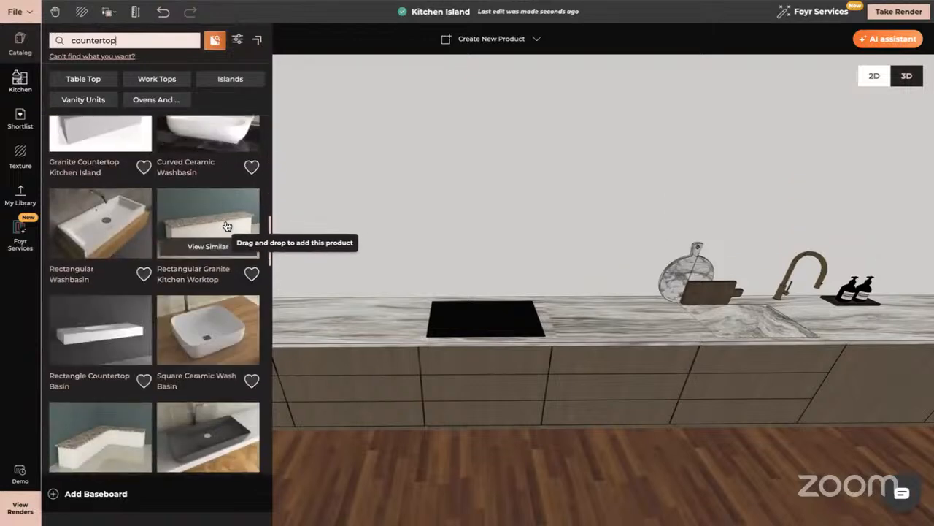
scroll(218, 219, "down", 1)
scroll(218, 223, "down", 6)
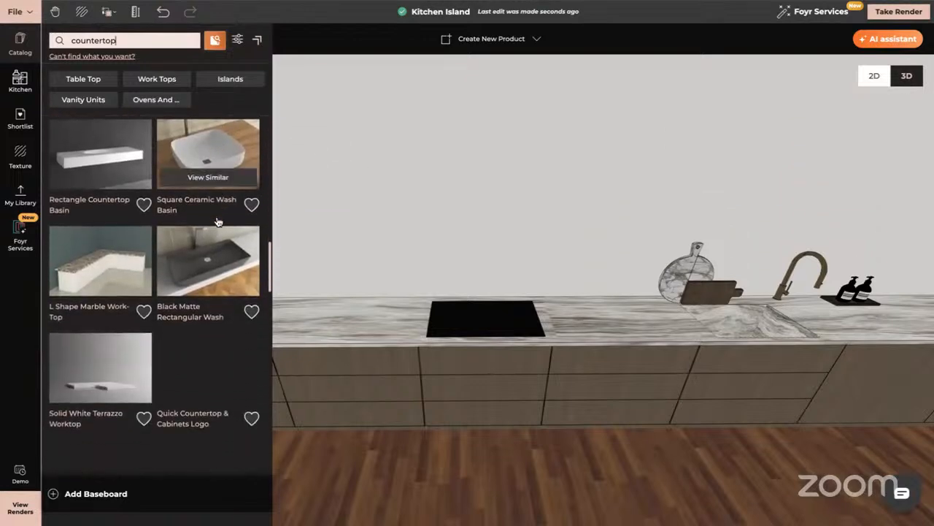
scroll(218, 223, "down", 2)
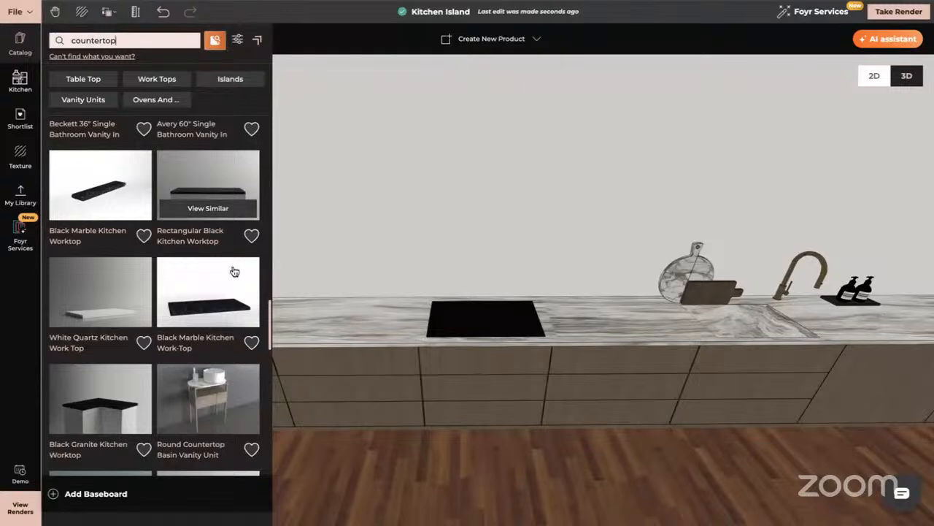
scroll(187, 315, "down", 5)
scroll(186, 315, "down", 3)
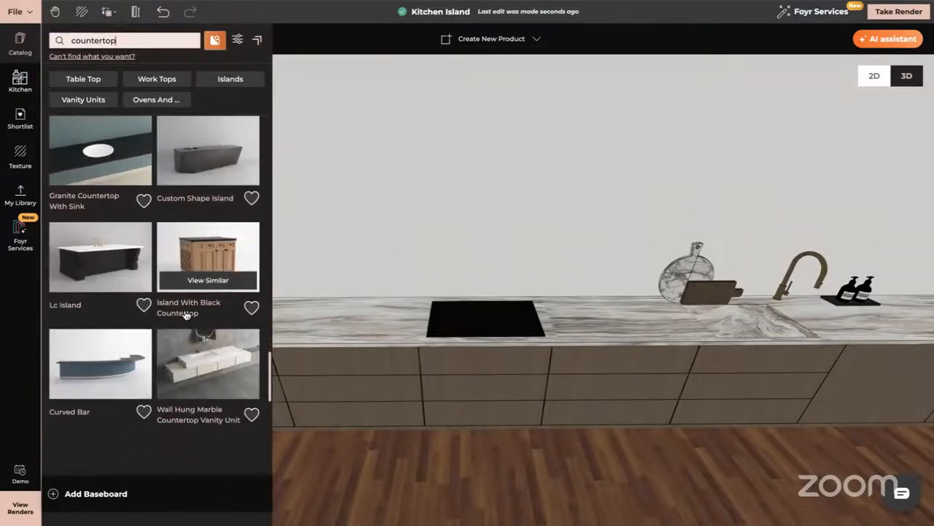
scroll(186, 315, "up", 15)
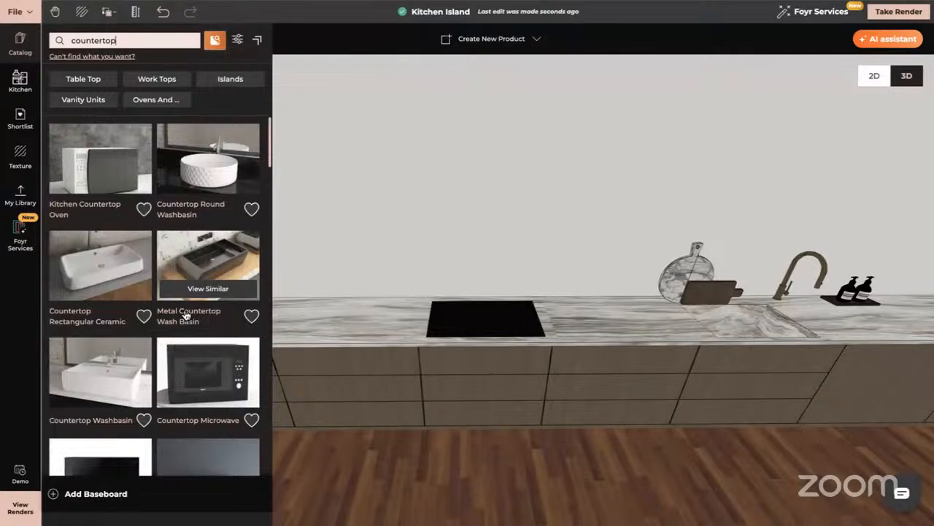
scroll(223, 362, "down", 10)
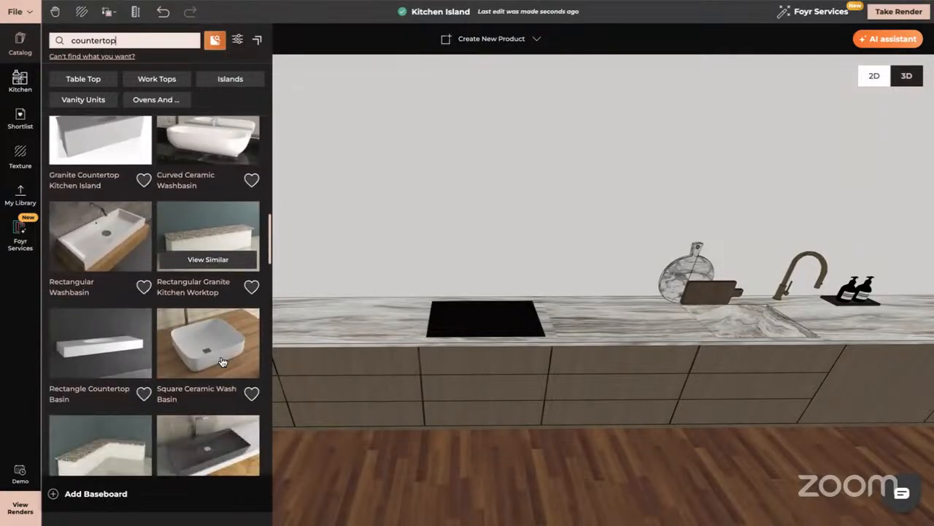
scroll(222, 362, "down", 1)
left_click_drag(202, 210, 387, 321)
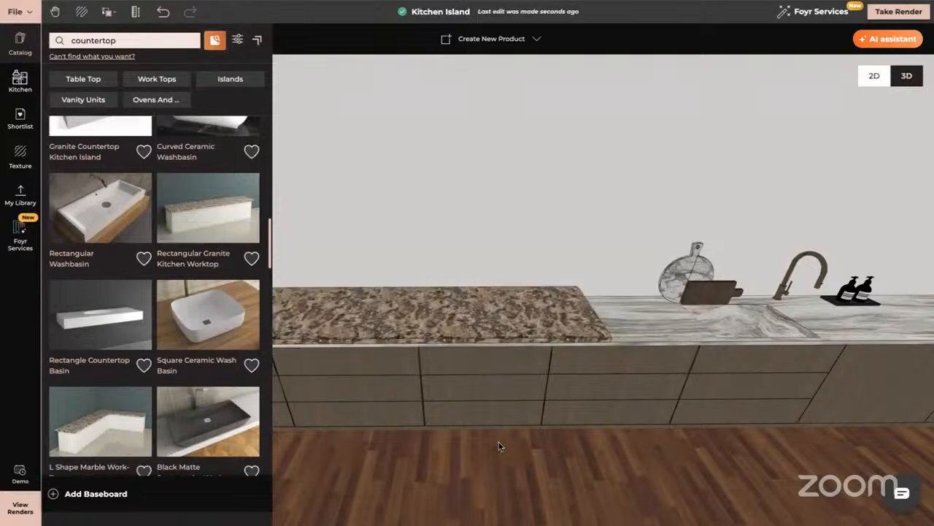
left_click(447, 335)
key("Delete")
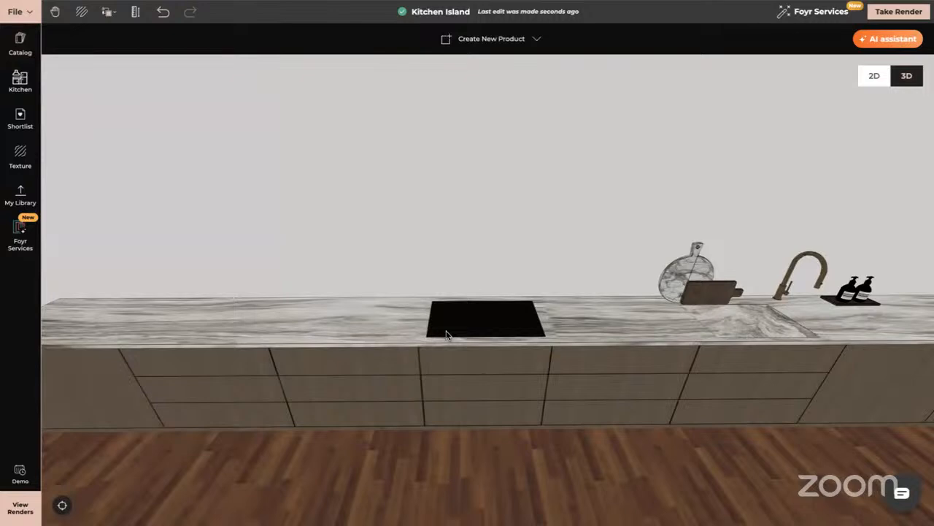
- Examine the counter run's marble worktop, sink and cooktop from one end to the other in the 3D view
left_click(502, 332)
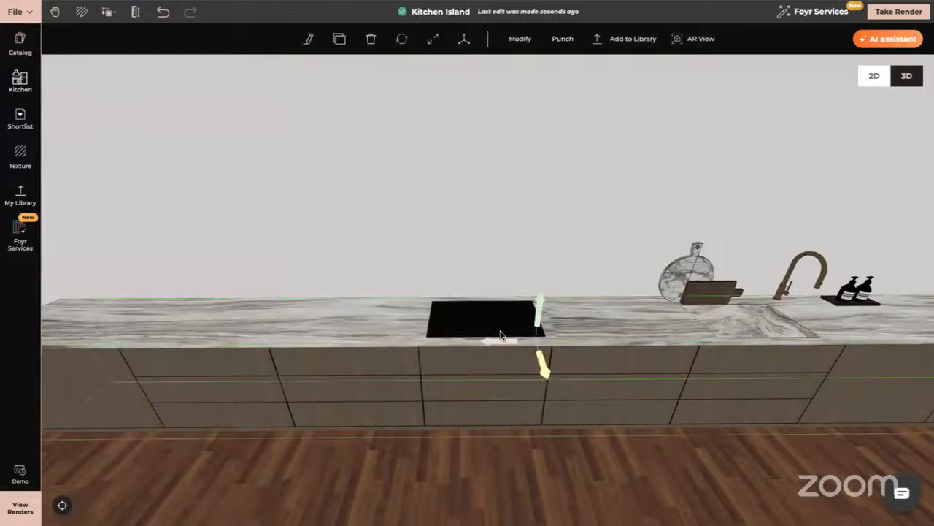
left_click(11, 406)
right_click_drag(469, 408, 15, 408)
left_click(390, 323)
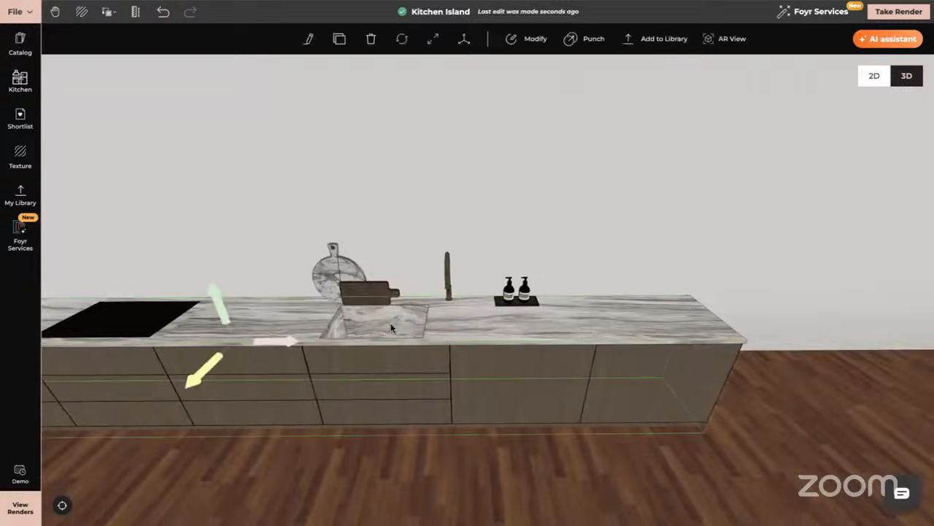
left_click(4, 379)
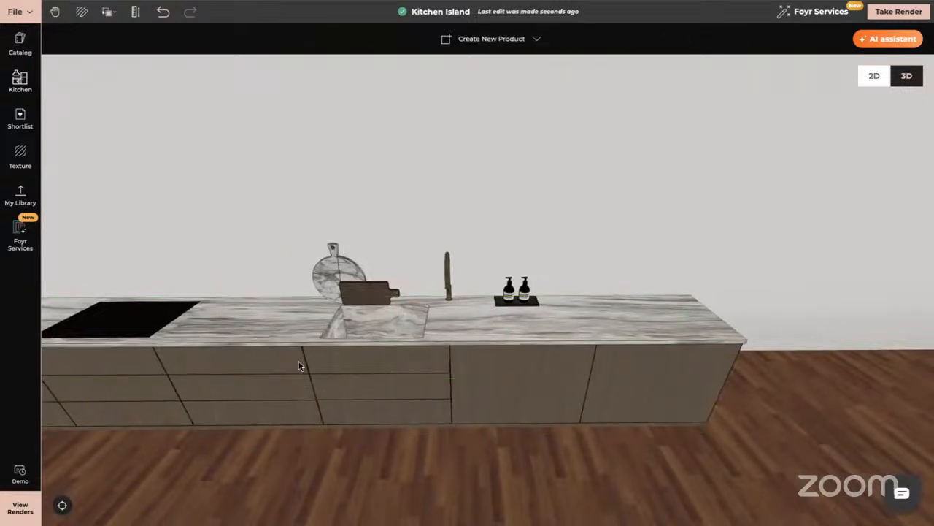
right_click_drag(298, 361, 428, 360)
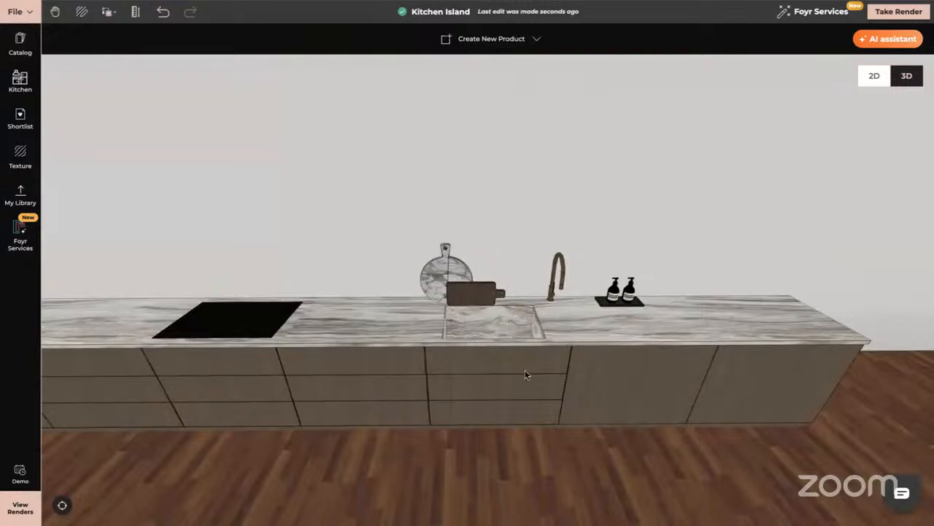
left_click_drag(525, 376, 526, 392)
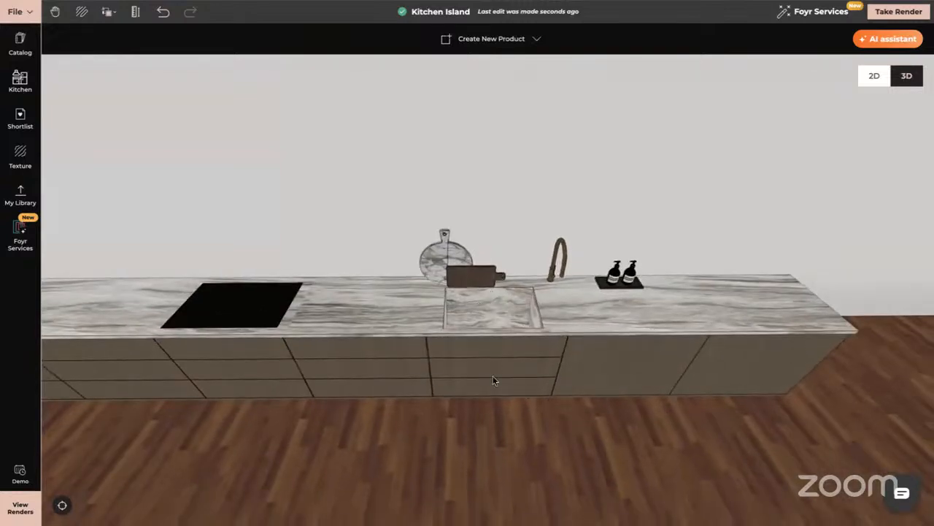
left_click_drag(323, 371, 703, 380)
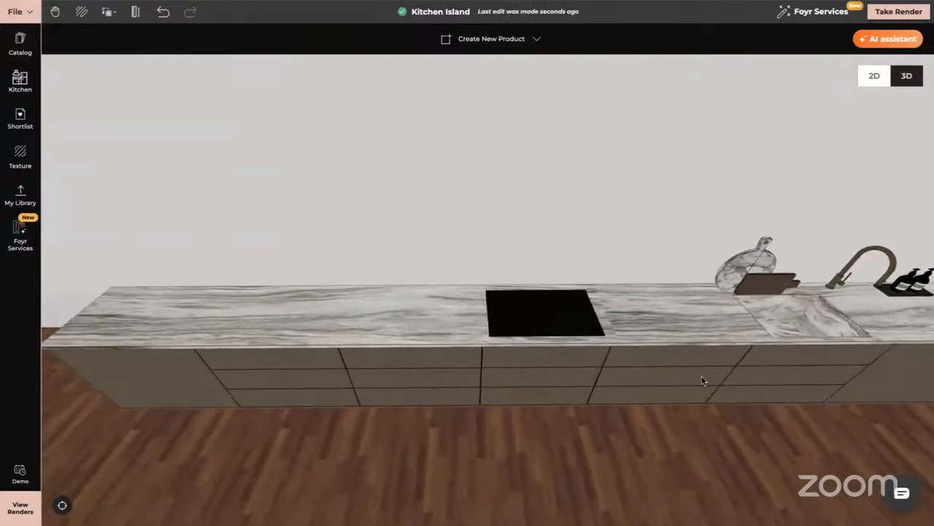
left_click_drag(235, 324, 321, 327)
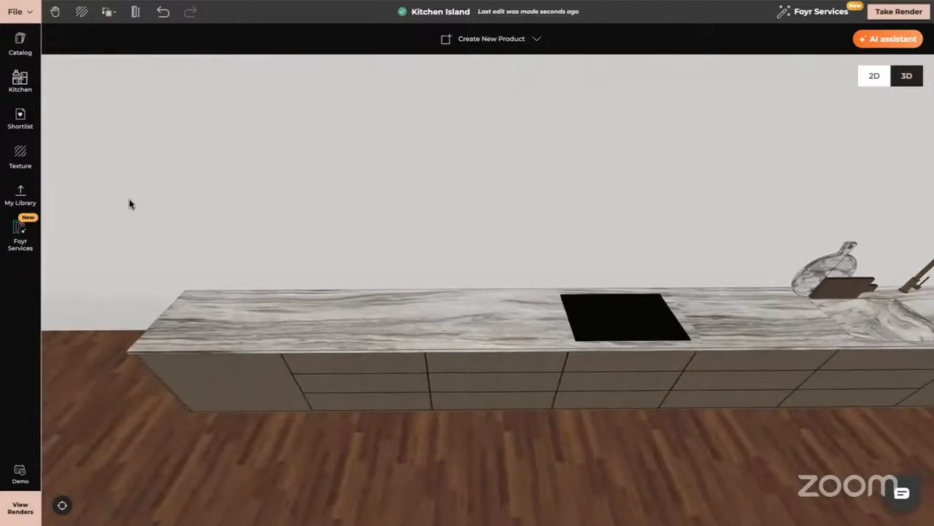
- Search the product catalog for "sink" and place the Black Single Sink on the marble worktop between the cooktop and the counter's free end
left_click(21, 43)
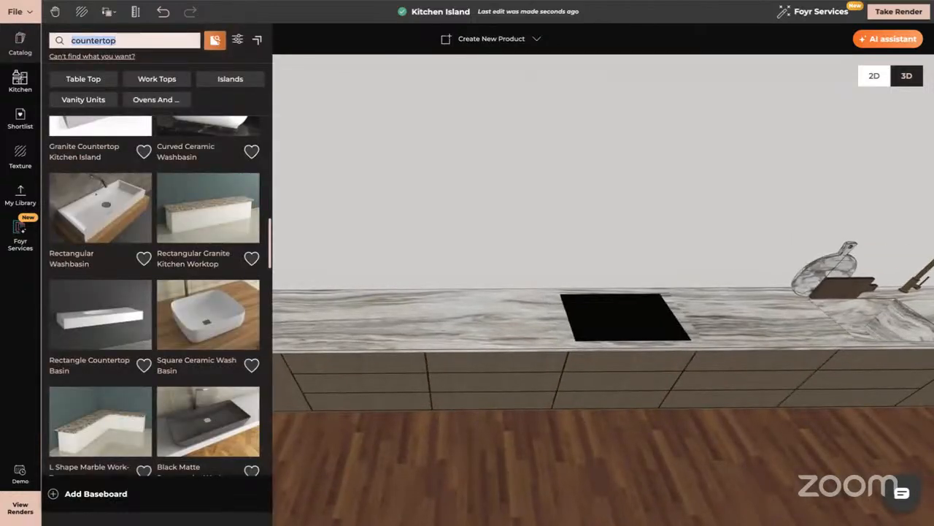
key("BackSpace")
type("sink")
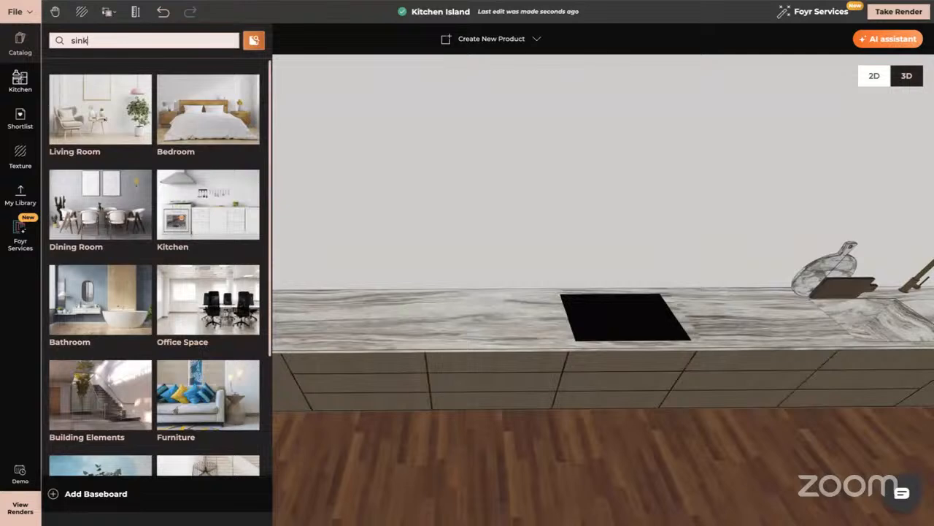
key("Return")
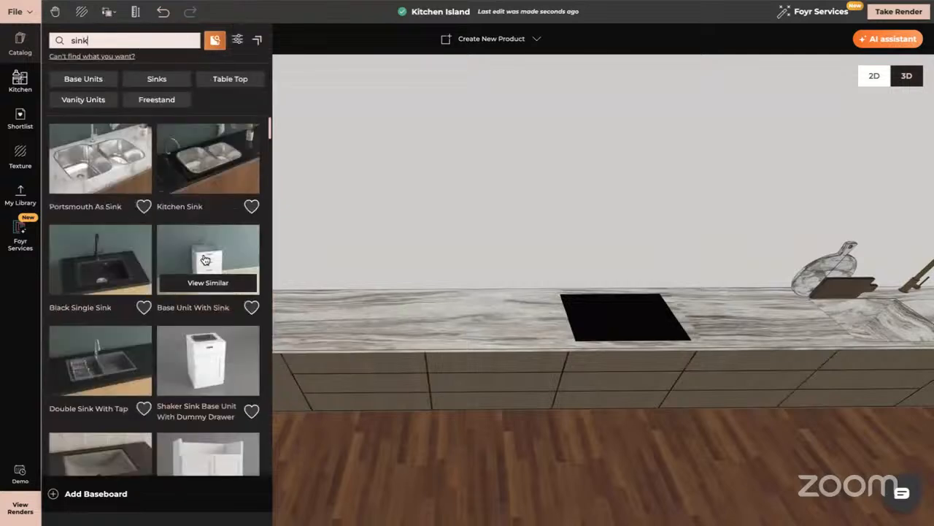
left_click_drag(117, 266, 374, 328)
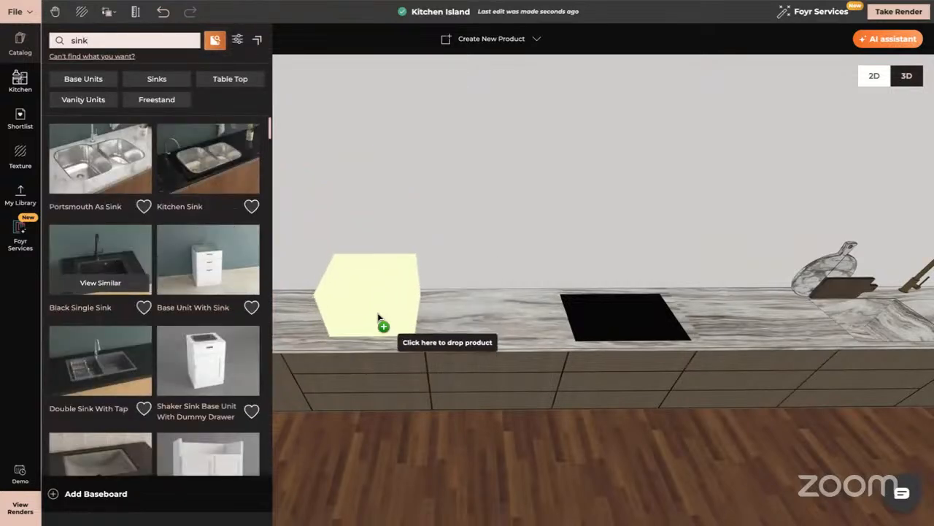
left_click(377, 322)
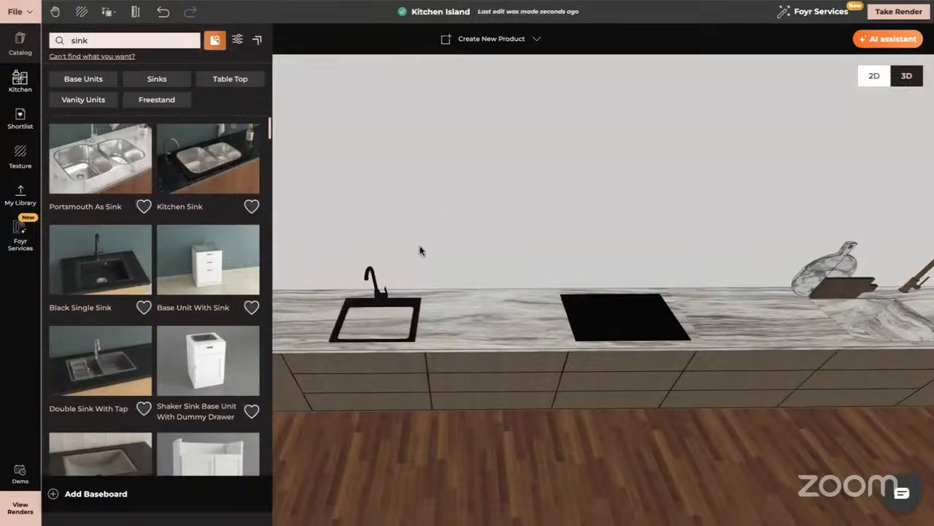
- Punch the black sink into the marble worktop, and punch it again after shifting it slightly away from the cooktop
left_click(401, 312)
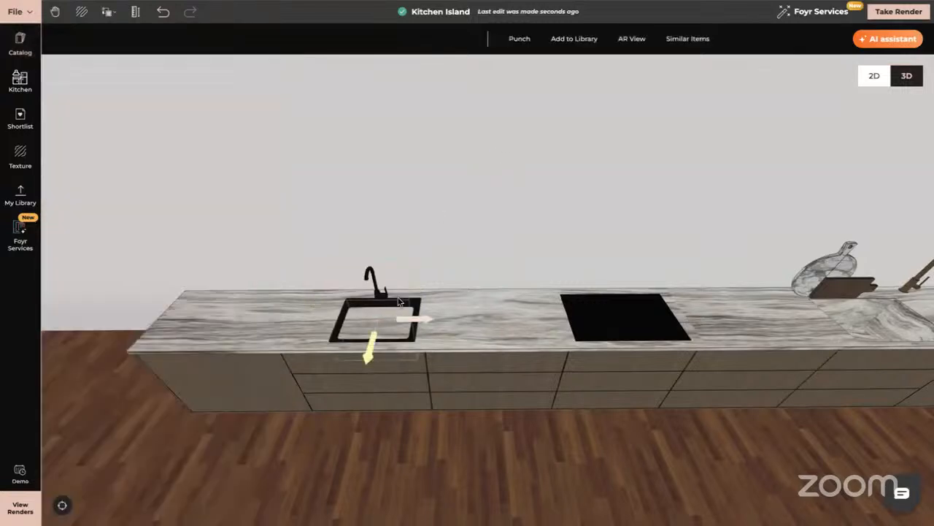
left_click(511, 38)
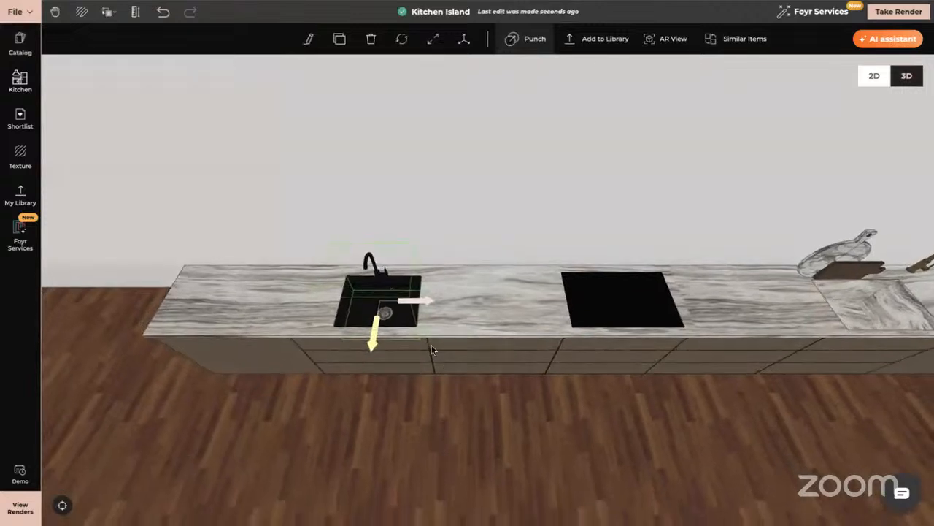
left_click_drag(424, 304, 411, 304)
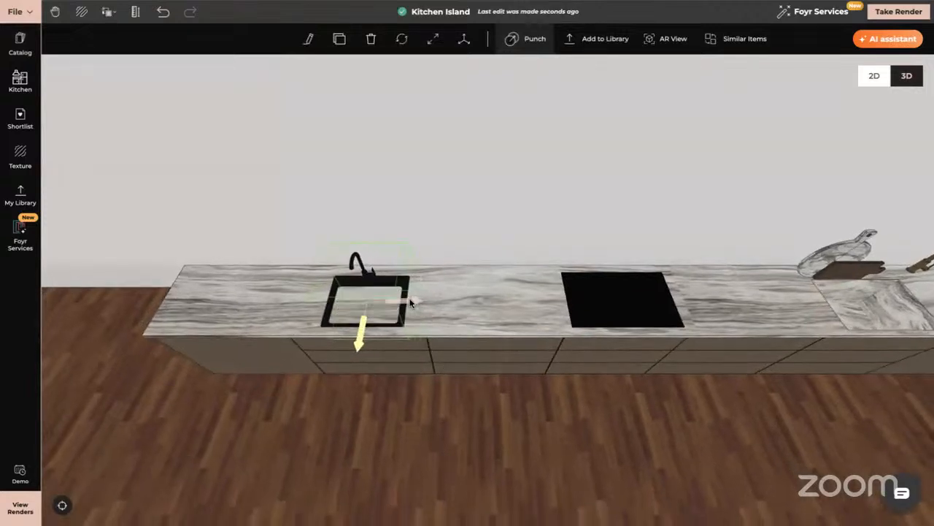
left_click(515, 37)
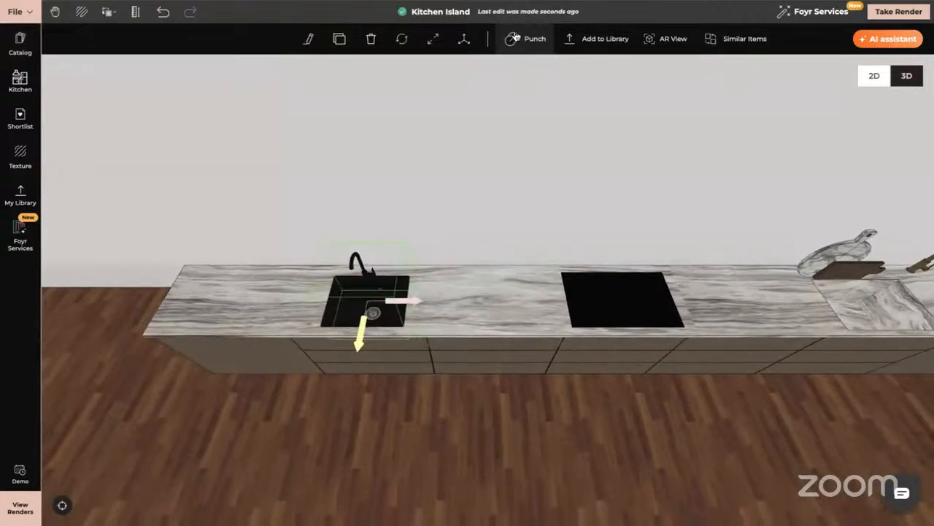